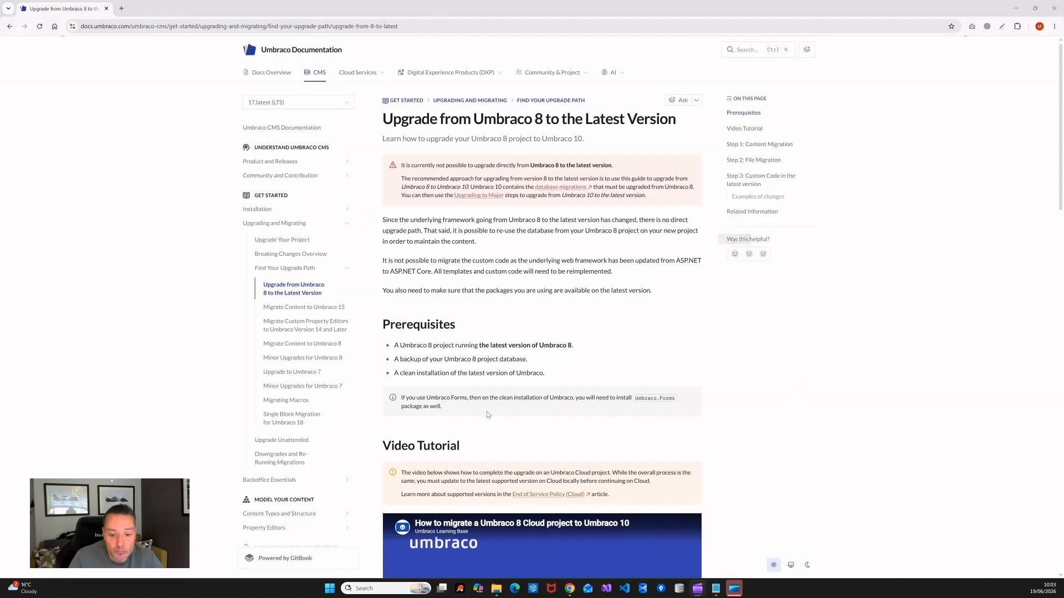
Step: Bring the UPGRADE DEMO File Explorer window forward over the upgrade guide and reposition it
{"action": "mouse_move", "coordinate": [498, 594]}
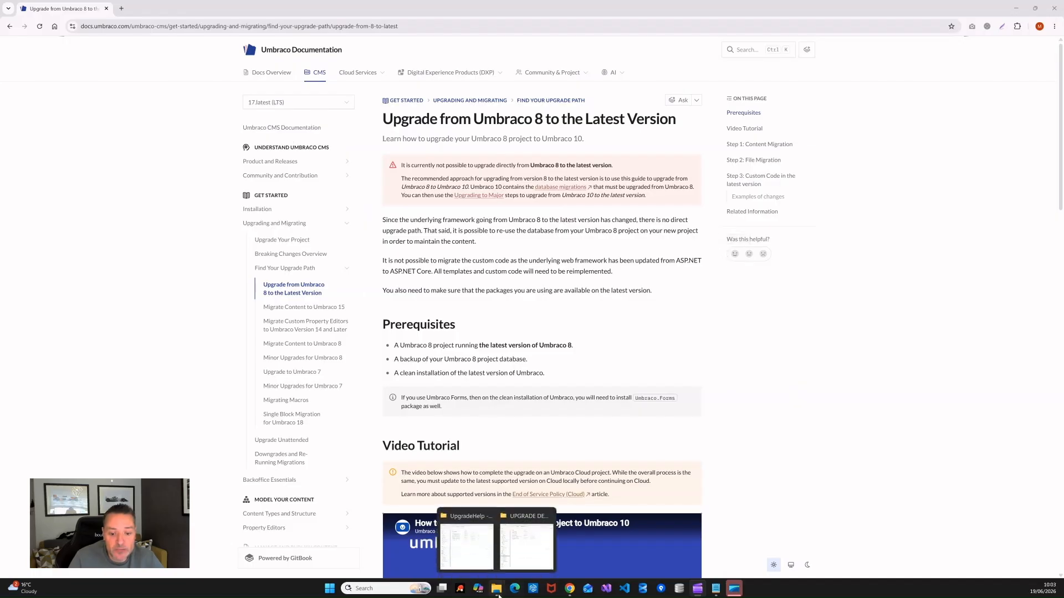
{"action": "left_click", "coordinate": [527, 543]}
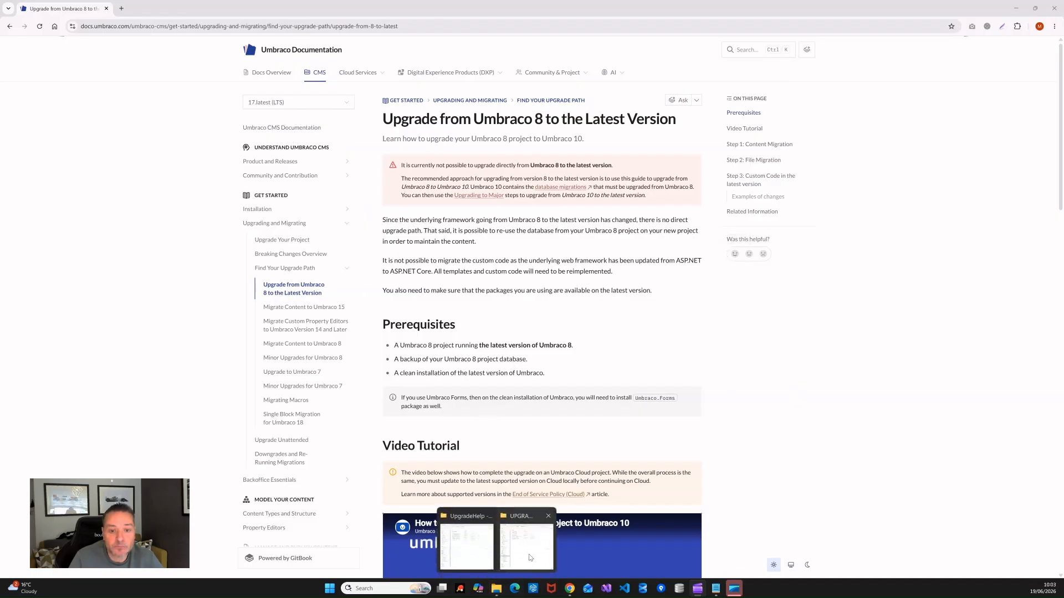
{"action": "mouse_move", "coordinate": [614, 87]}
{"action": "left_mouse_down"}
{"action": "mouse_move", "coordinate": [590, 90]}
{"action": "mouse_move", "coordinate": [626, 88]}
{"action": "mouse_move", "coordinate": [609, 87]}
{"action": "left_mouse_up"}
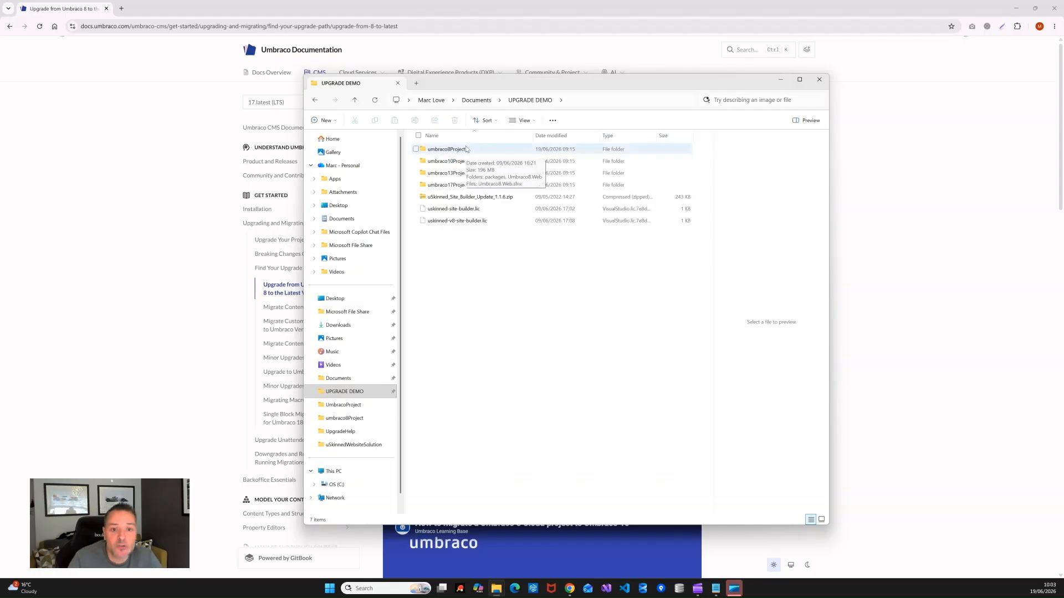
Step: Check that the umbraco10Project, umbraco13Project and umbraco17Project folders are empty
{"action": "double_click", "coordinate": [455, 162]}
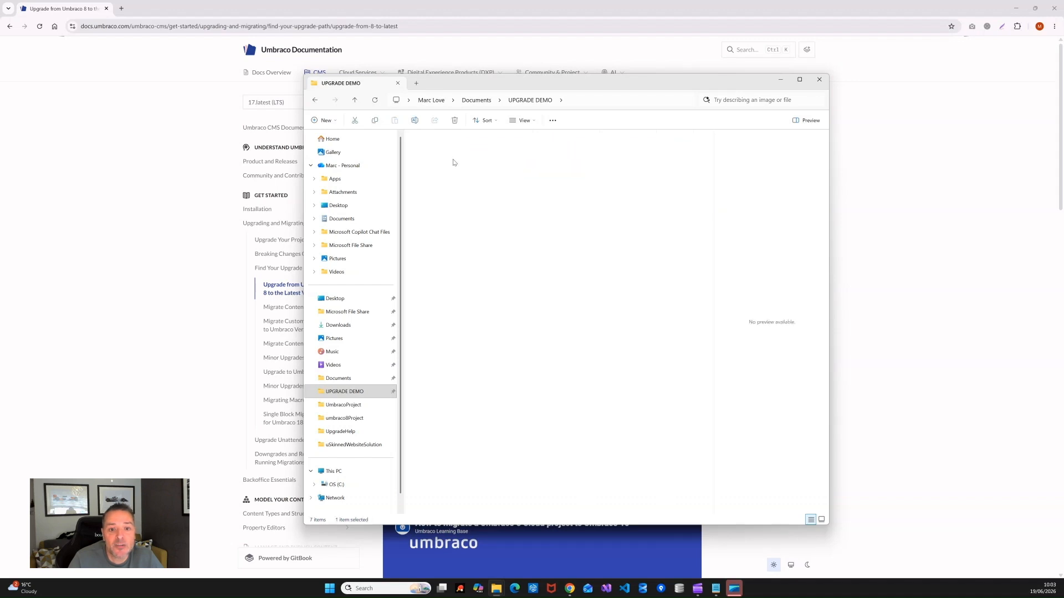
{"action": "key", "text": "alt+Left"}
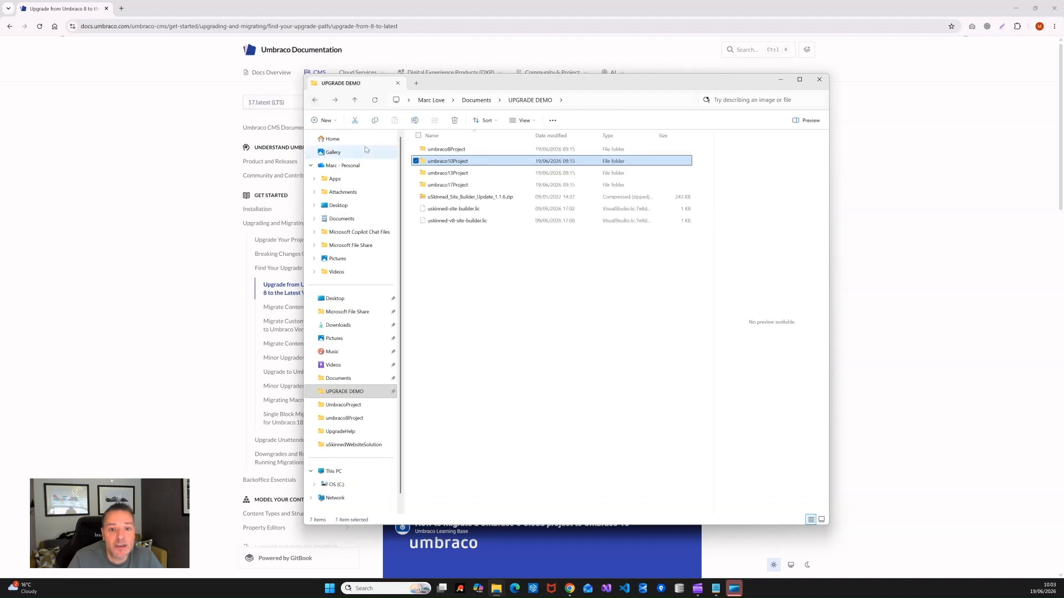
{"action": "double_click", "coordinate": [471, 173]}
{"action": "key", "text": "alt+Left"}
{"action": "double_click", "coordinate": [481, 186]}
{"action": "key", "text": "alt+Left"}
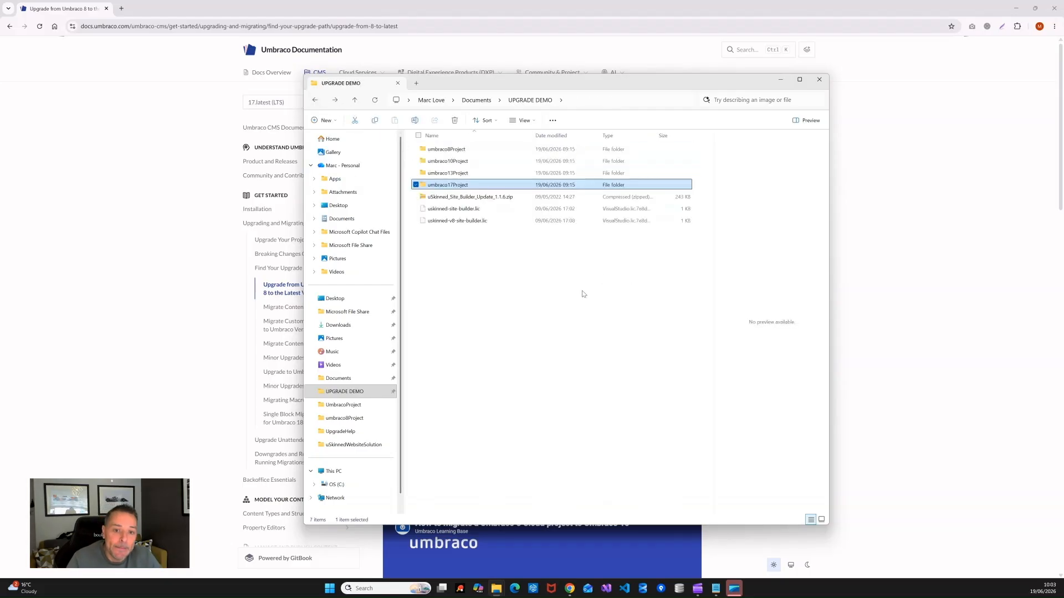
Step: Open the Umbraco8.Web solution from the umbraco8Project folder in Visual Studio
{"action": "double_click", "coordinate": [453, 149]}
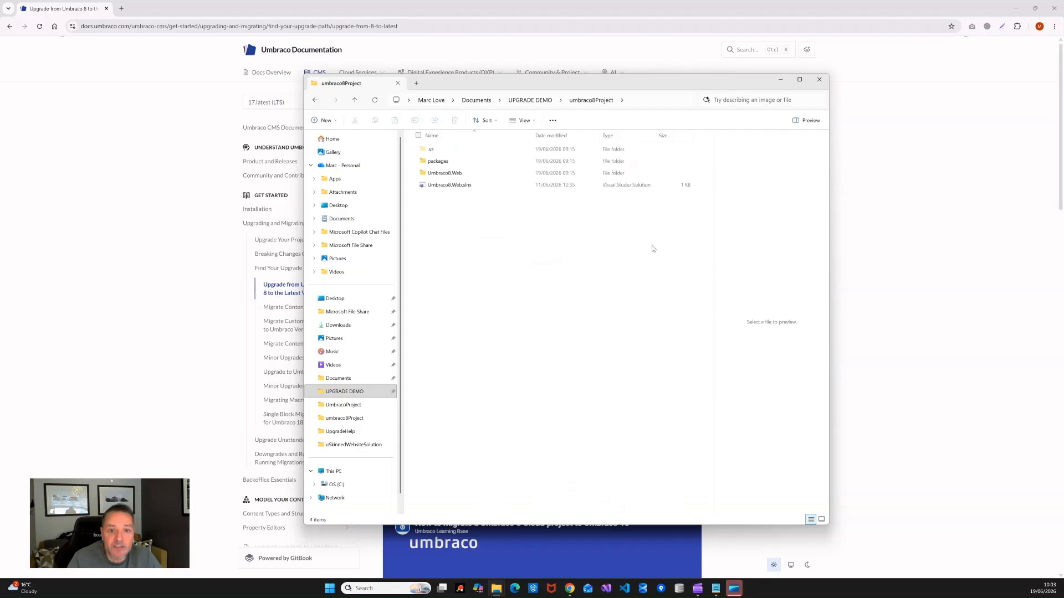
{"action": "left_click", "coordinate": [450, 186]}
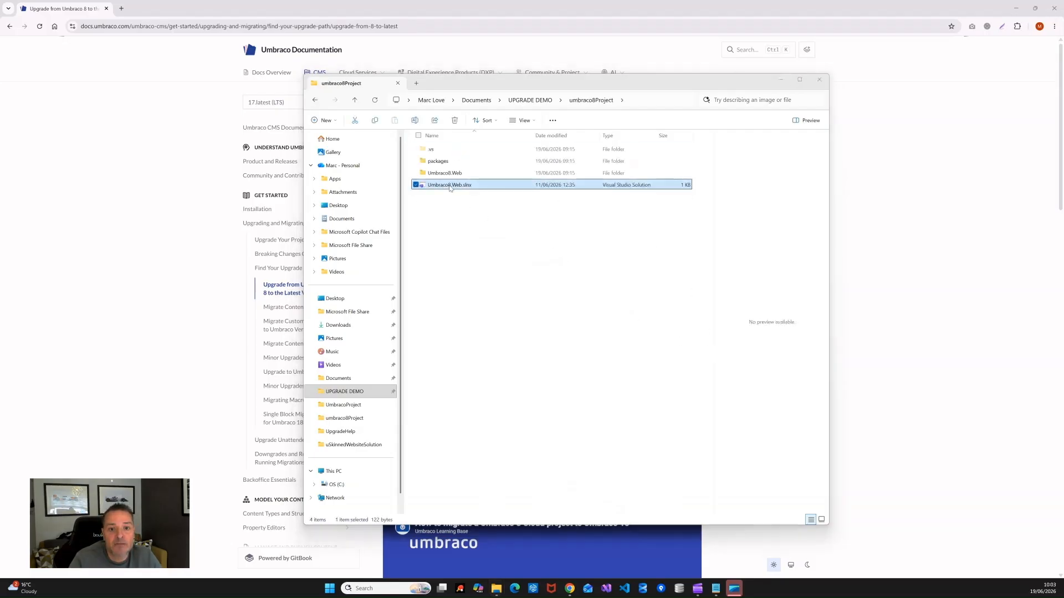
{"action": "double_click", "coordinate": [449, 186]}
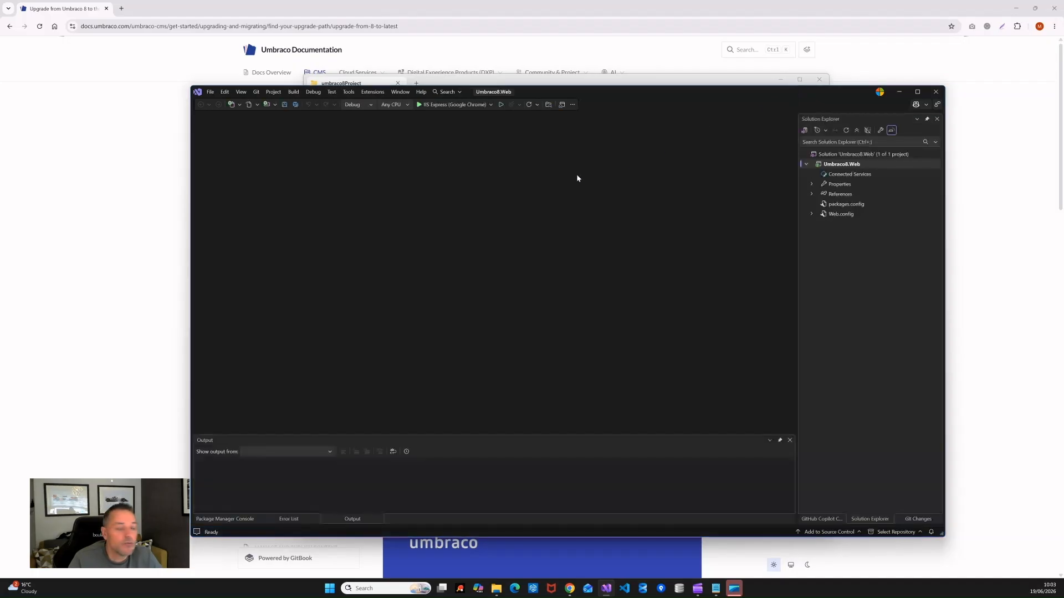
Step: Launch Umbraco8.Web without debugging so the site loads at localhost:44393
{"action": "left_click", "coordinate": [501, 107]}
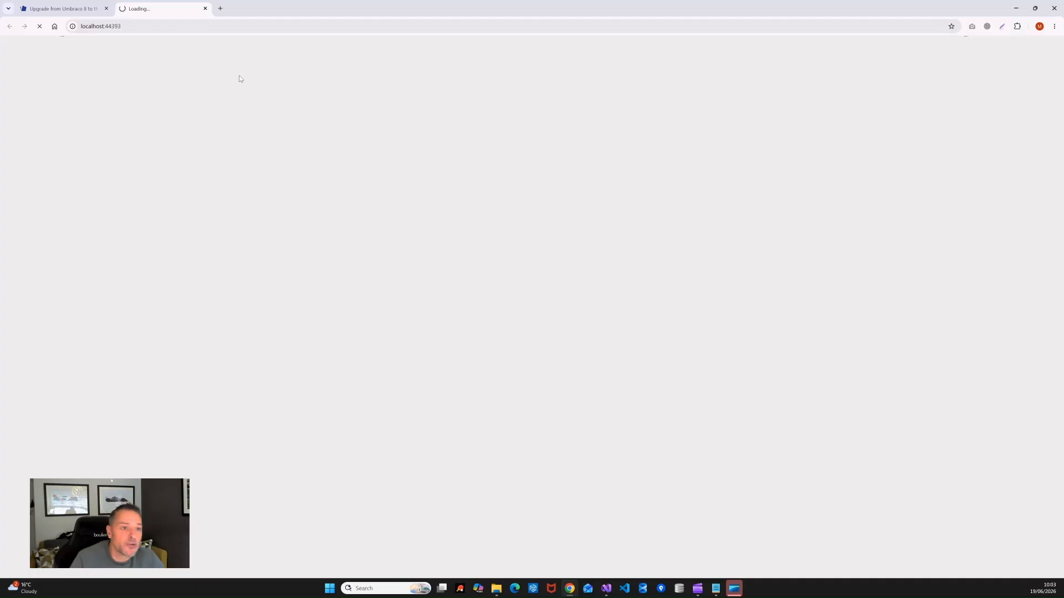
Step: Append /umbraco/ to the site URL to reach the backoffice Content dashboard
{"action": "left_click", "coordinate": [133, 27]}
{"action": "left_click", "coordinate": [166, 27]}
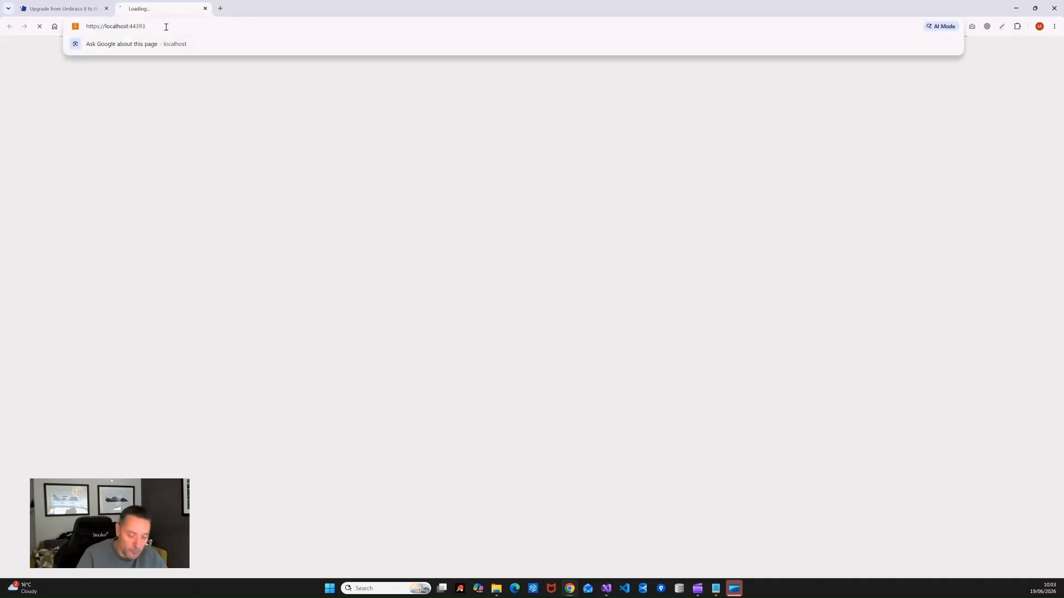
{"action": "type", "text": "/umbraco/"}
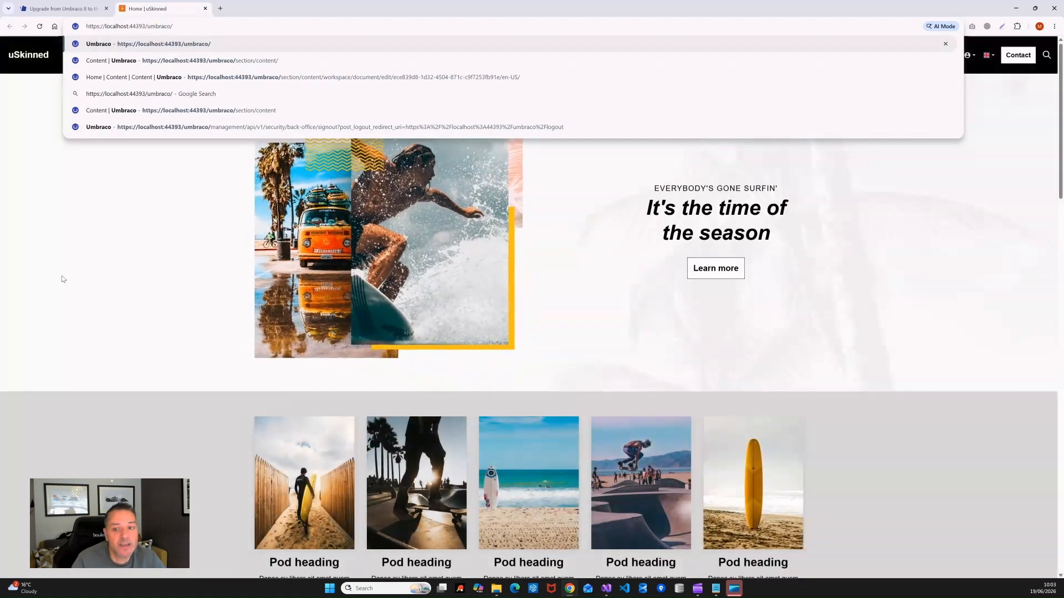
{"action": "left_click", "coordinate": [126, 266]}
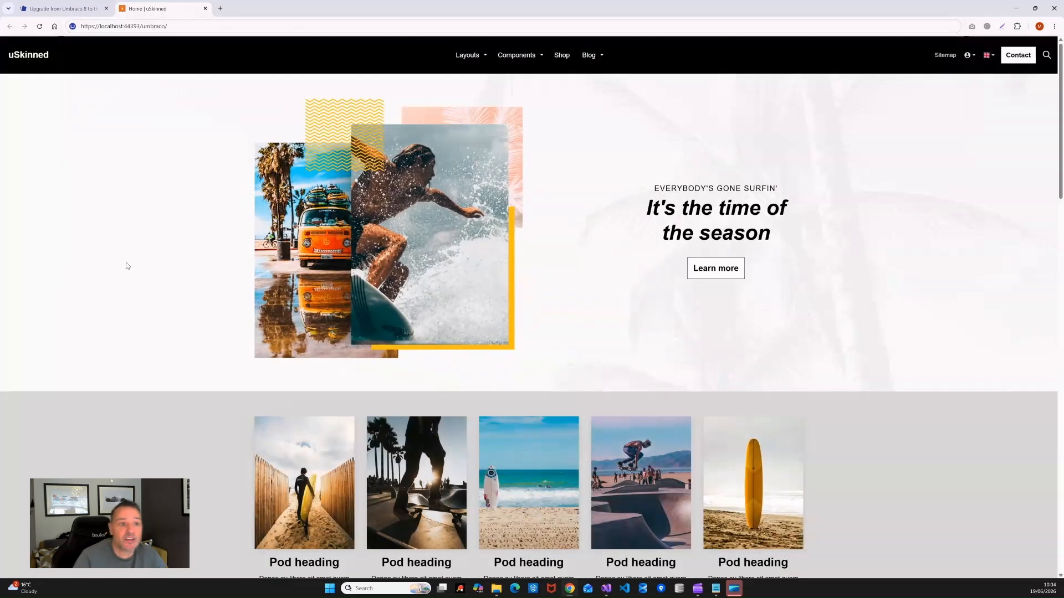
{"action": "left_click", "coordinate": [215, 26]}
Step: Load the backoffice and open the live Home page from its Info link in a new tab
{"action": "key", "text": "Return"}
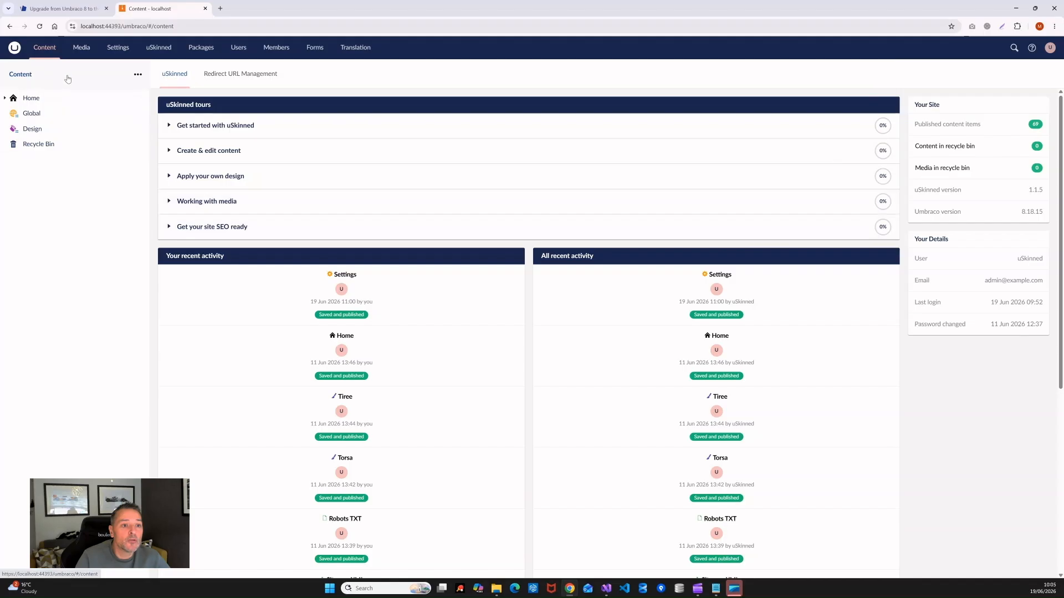
{"action": "left_click", "coordinate": [41, 102]}
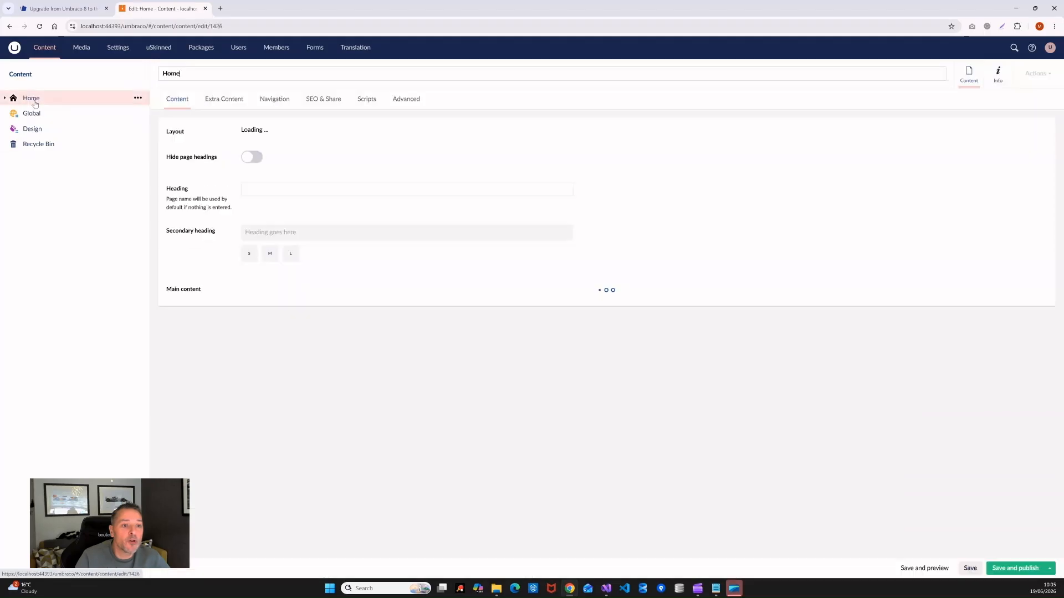
{"action": "left_click", "coordinate": [989, 76]}
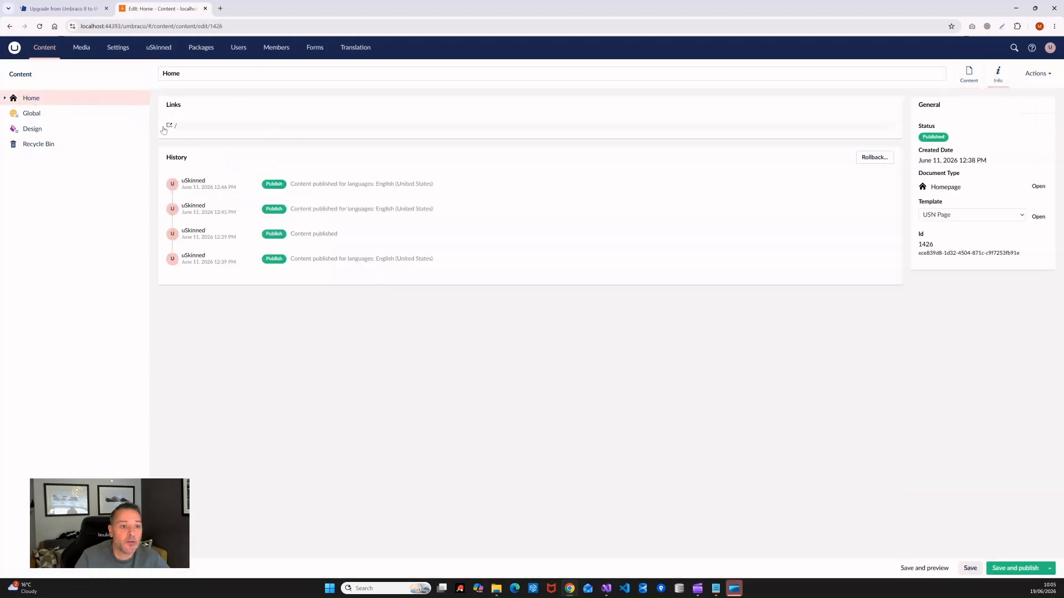
{"action": "left_click", "coordinate": [176, 126]}
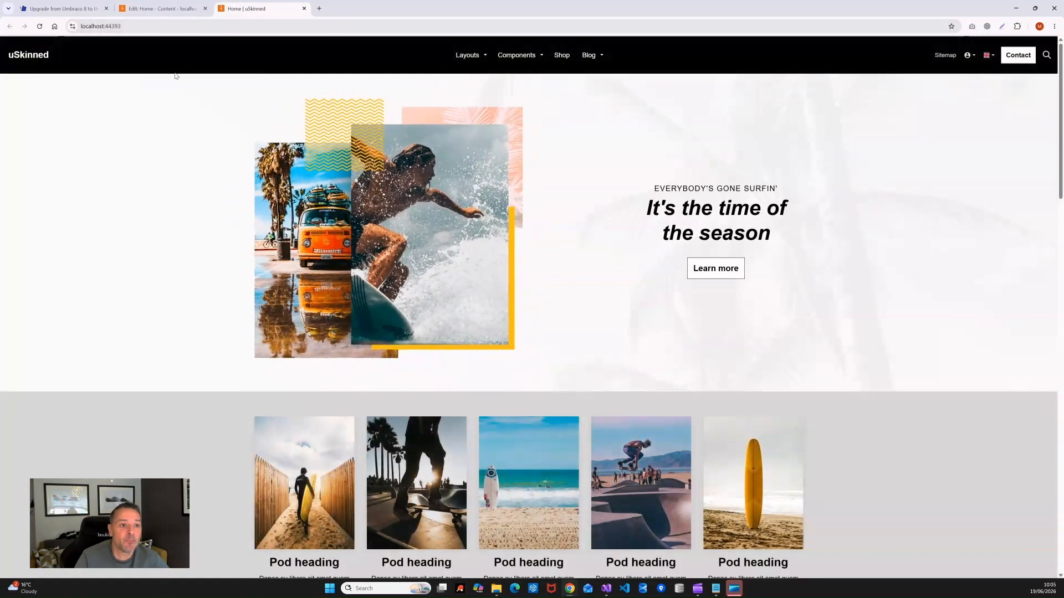
{"action": "left_click", "coordinate": [161, 9]}
Step: Remove the Wireframe design style from Global Settings and list the available designs
{"action": "left_click", "coordinate": [31, 113]}
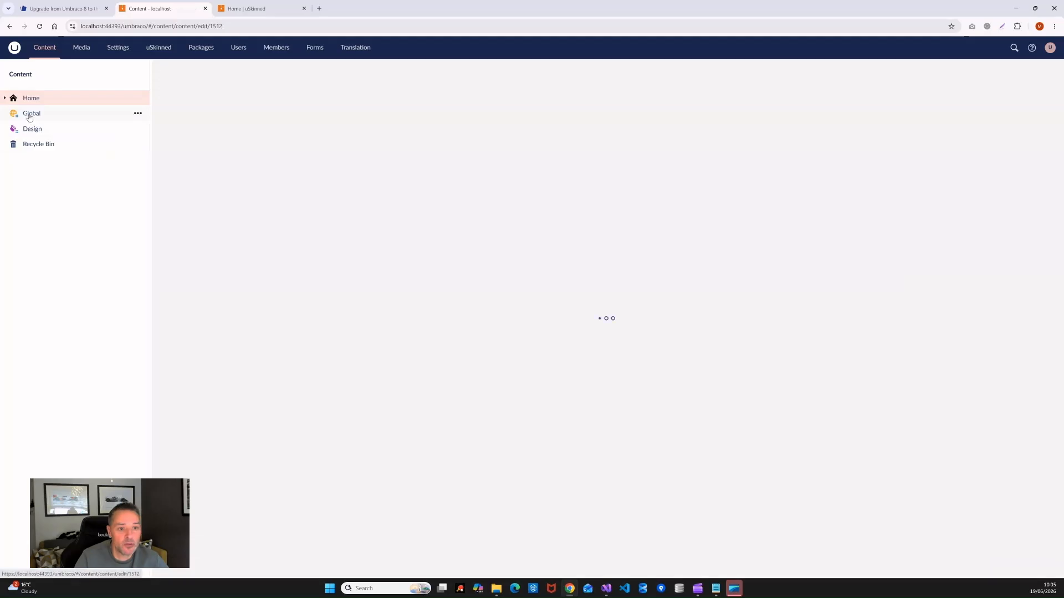
{"action": "left_click", "coordinate": [205, 148]}
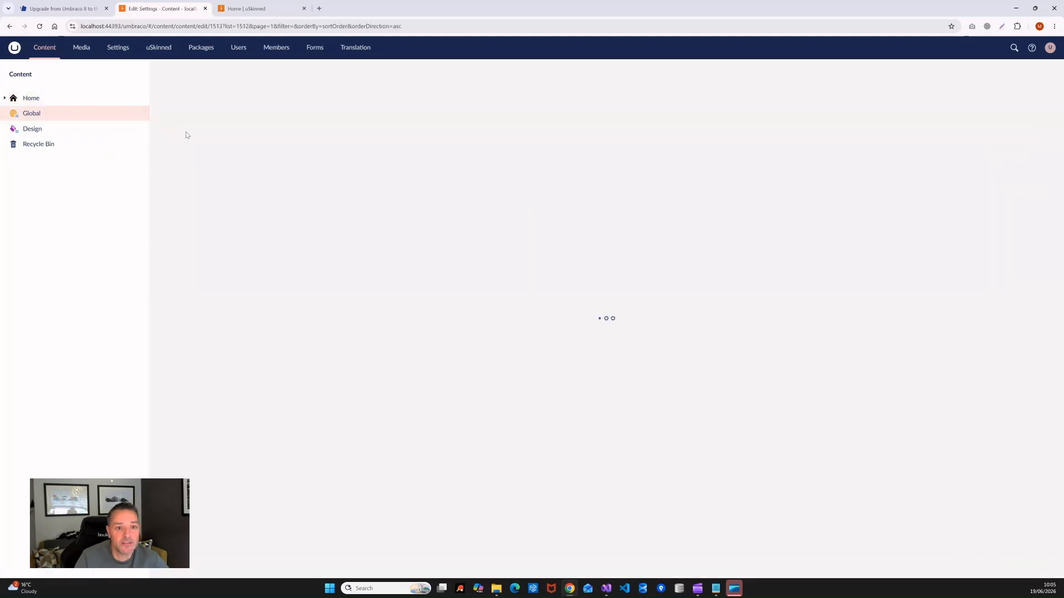
{"action": "left_click", "coordinate": [564, 175]}
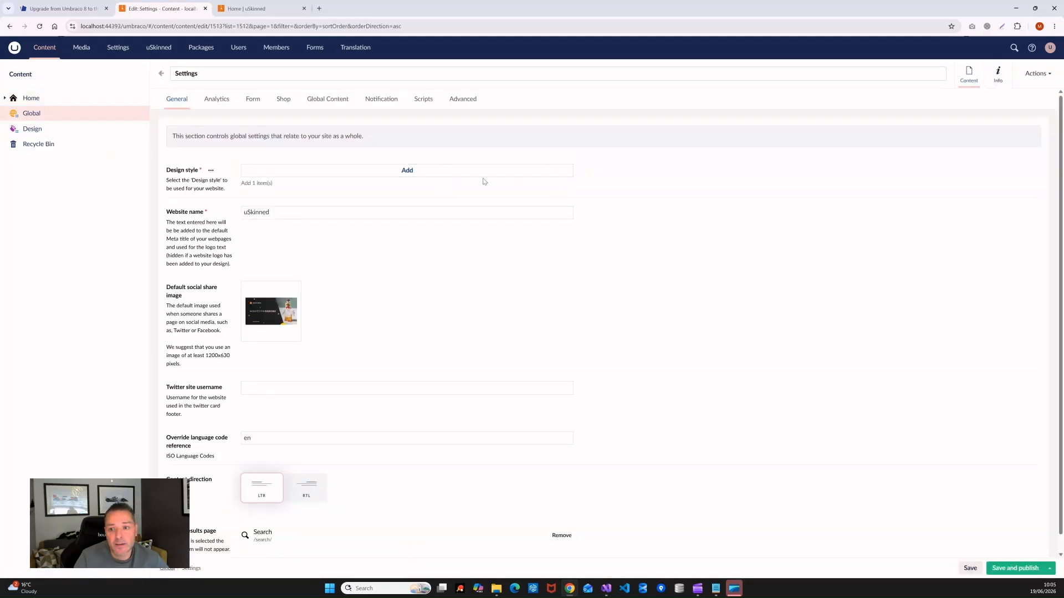
{"action": "left_click", "coordinate": [475, 176]}
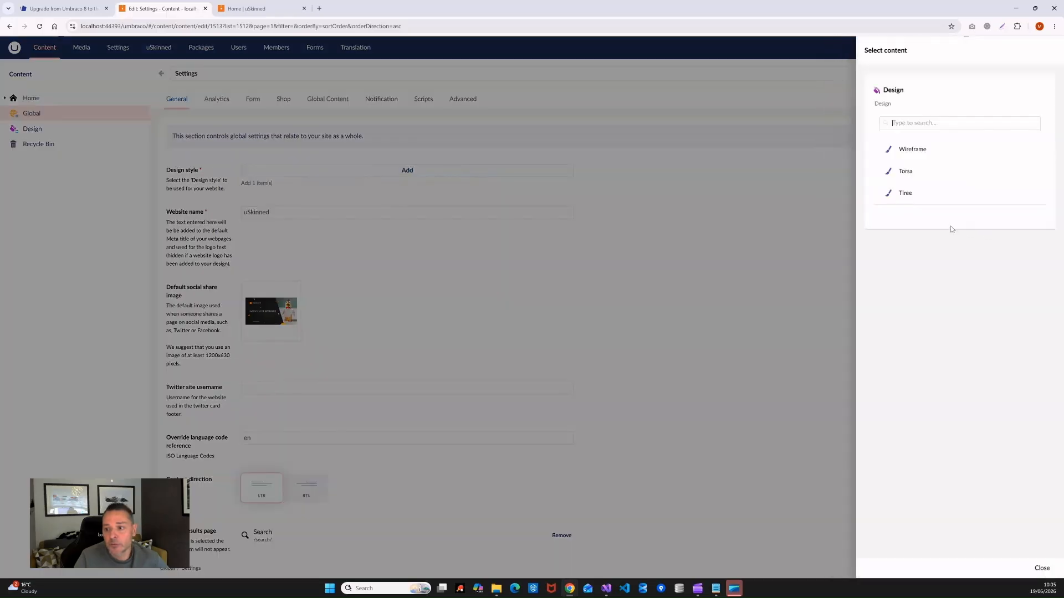
Step: Set design style to Tiree and website name to UPGRADE DEMO, then save and publish
{"action": "left_click", "coordinate": [905, 193]}
{"action": "left_click_drag", "start_coordinate": [272, 212], "coordinate": [39, 248]}
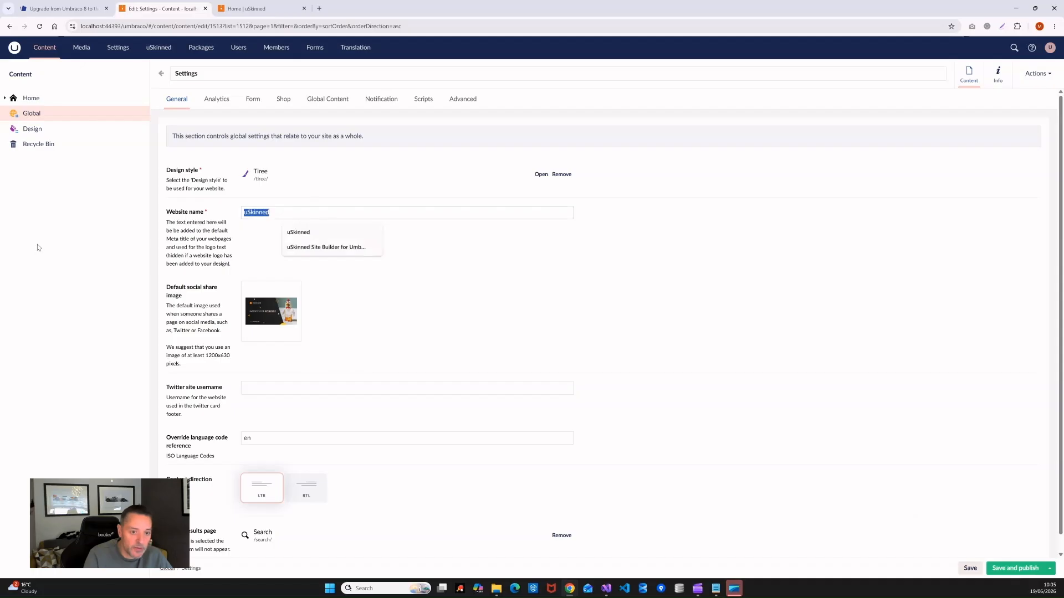
{"action": "type", "text": "UP"}
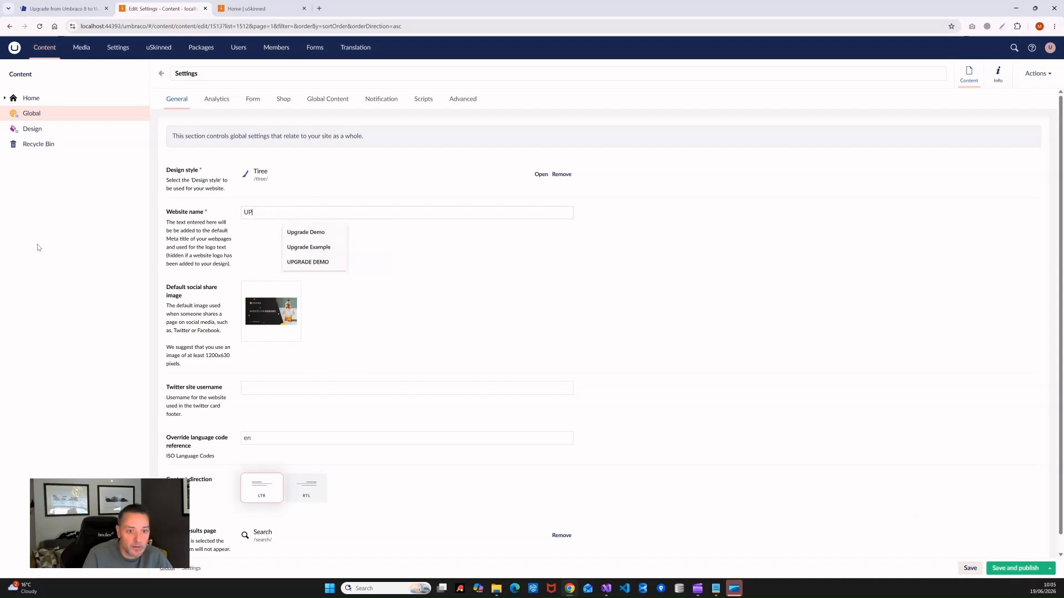
{"action": "key", "text": "Down"}
{"action": "key", "text": "Down"}
{"action": "key", "text": "Down"}
{"action": "key", "text": "Return"}
{"action": "left_click", "coordinate": [1017, 569]}
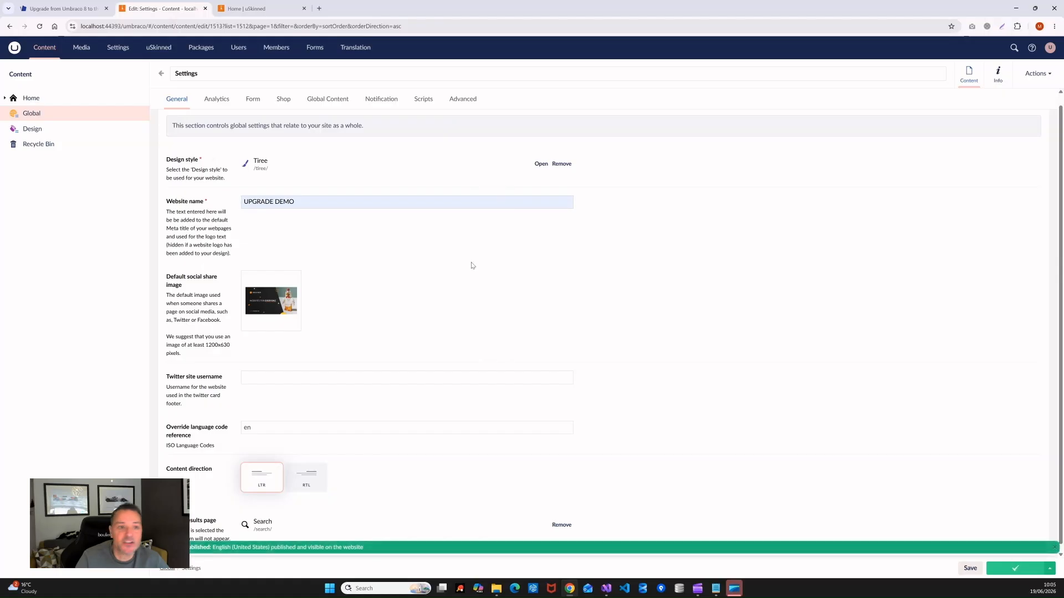
Step: Reload the live home page to see the new Tiree styling
{"action": "left_click", "coordinate": [274, 3]}
{"action": "left_click", "coordinate": [39, 26]}
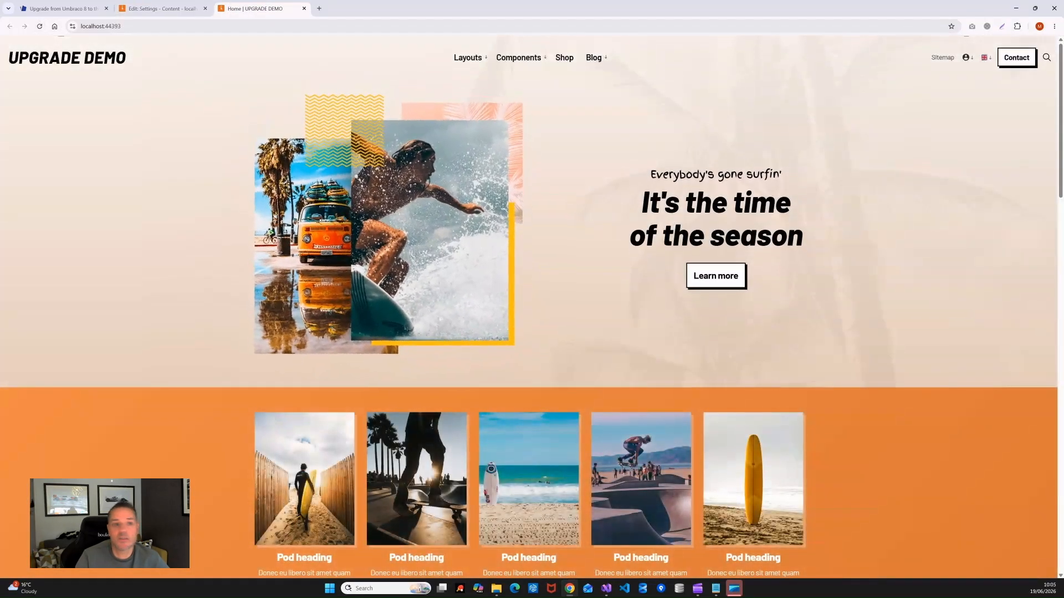
{"action": "left_click", "coordinate": [161, 8]}
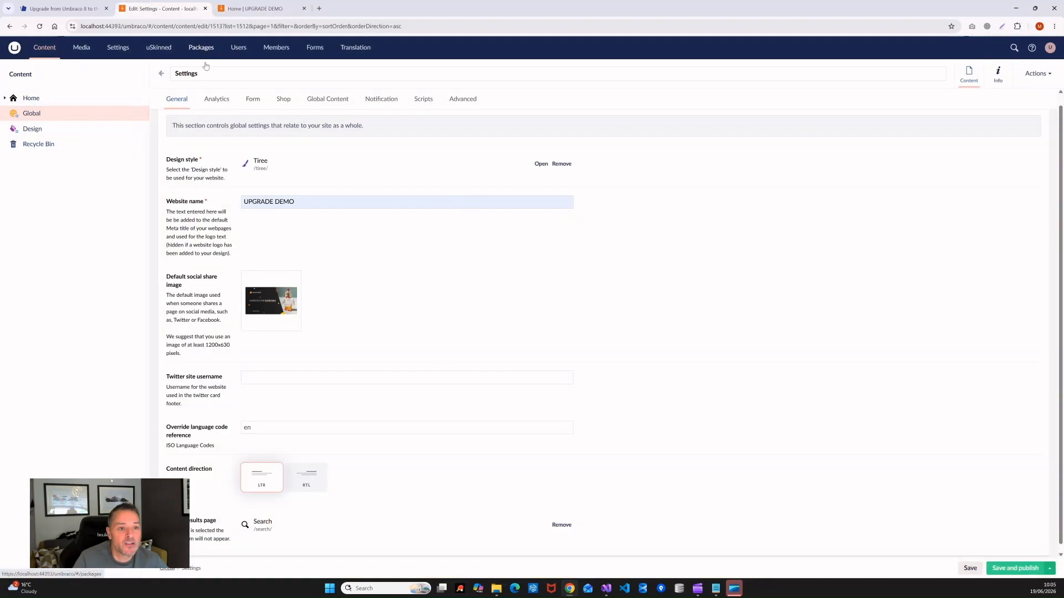
Step: Go to the Packages section's local package install area
{"action": "left_click", "coordinate": [22, 75]}
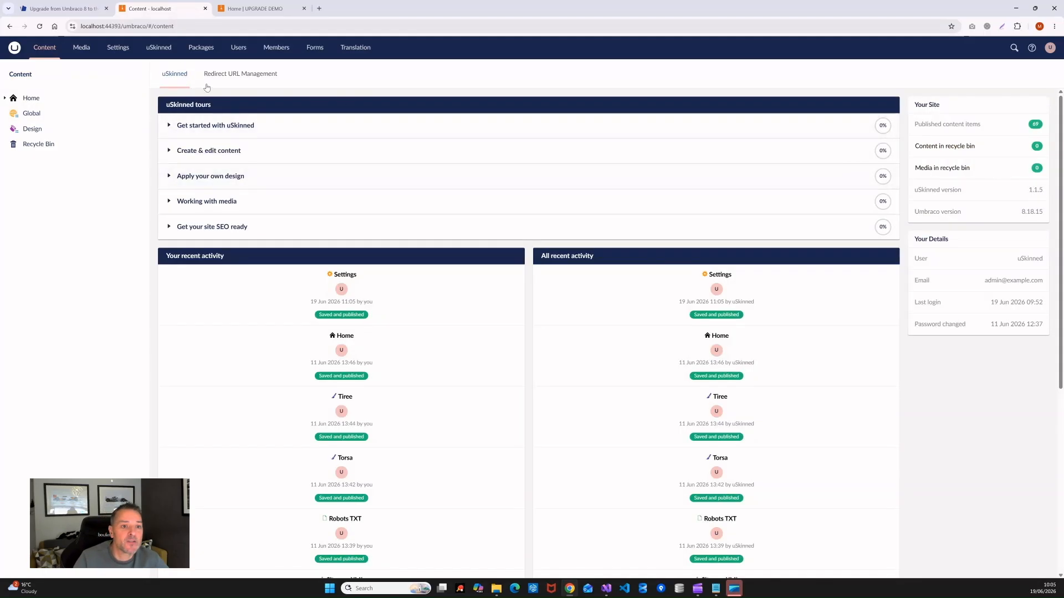
{"action": "left_click", "coordinate": [212, 54]}
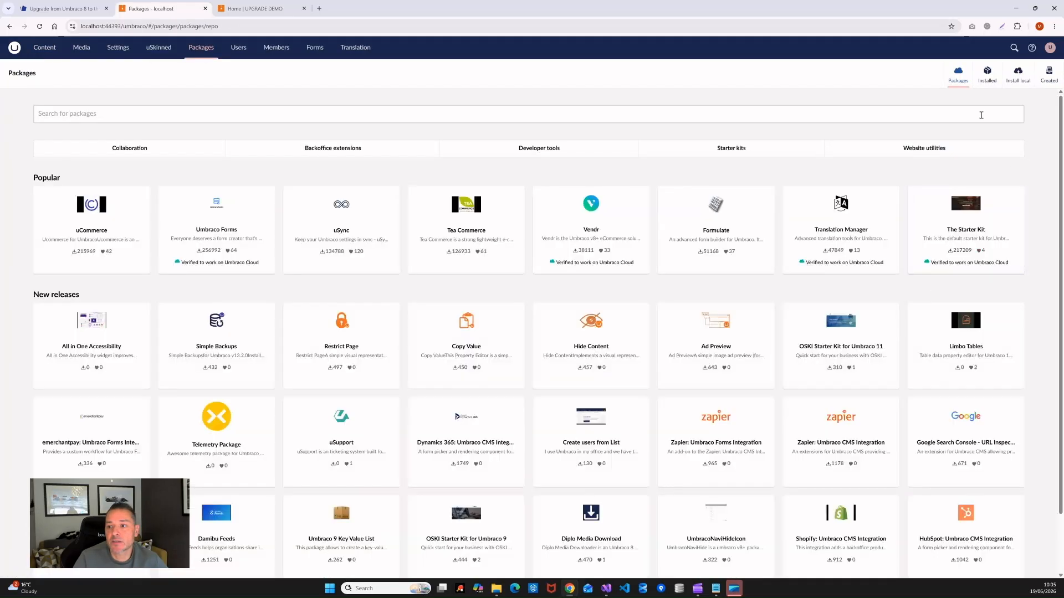
{"action": "left_click", "coordinate": [1005, 84]}
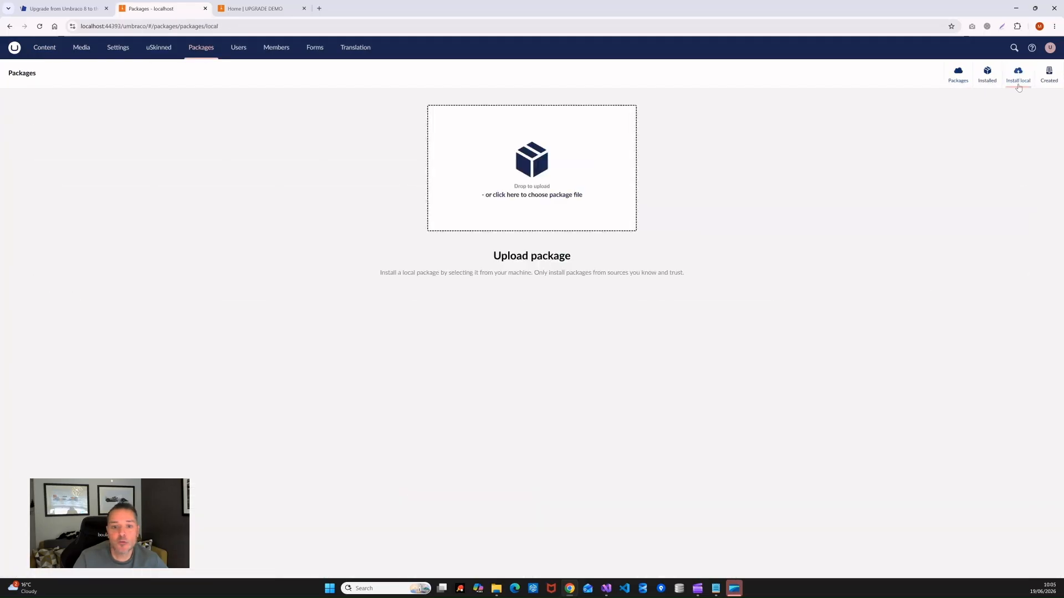
Step: Upload uSkinned_Site_Builder_Update_1.1.6.zip from the UPGRADE DEMO folder
{"action": "left_click", "coordinate": [549, 196]}
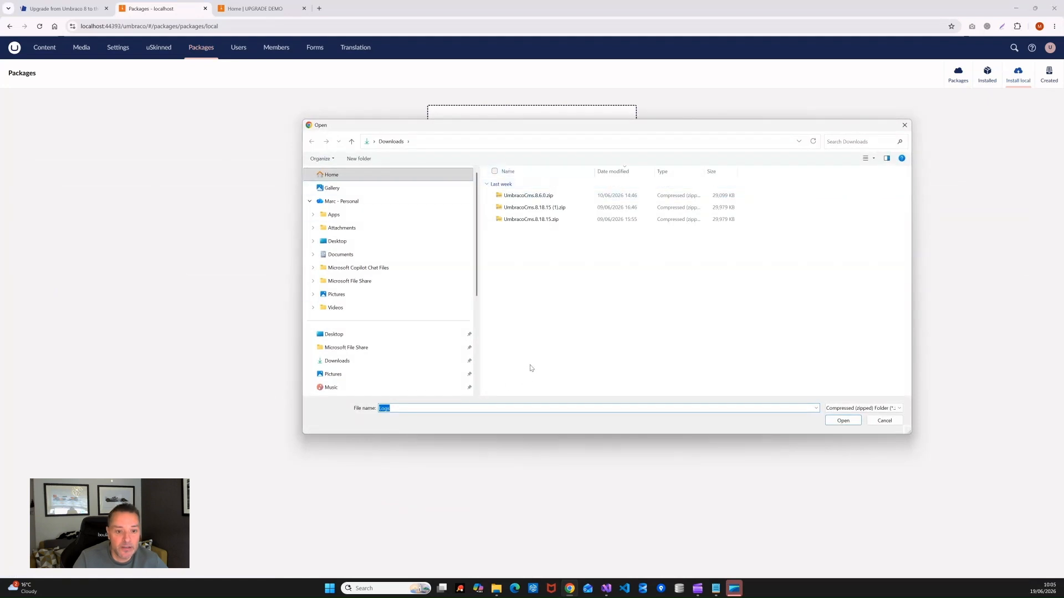
{"action": "left_click_drag", "start_coordinate": [478, 300], "coordinate": [481, 341]}
{"action": "left_click", "coordinate": [352, 346]}
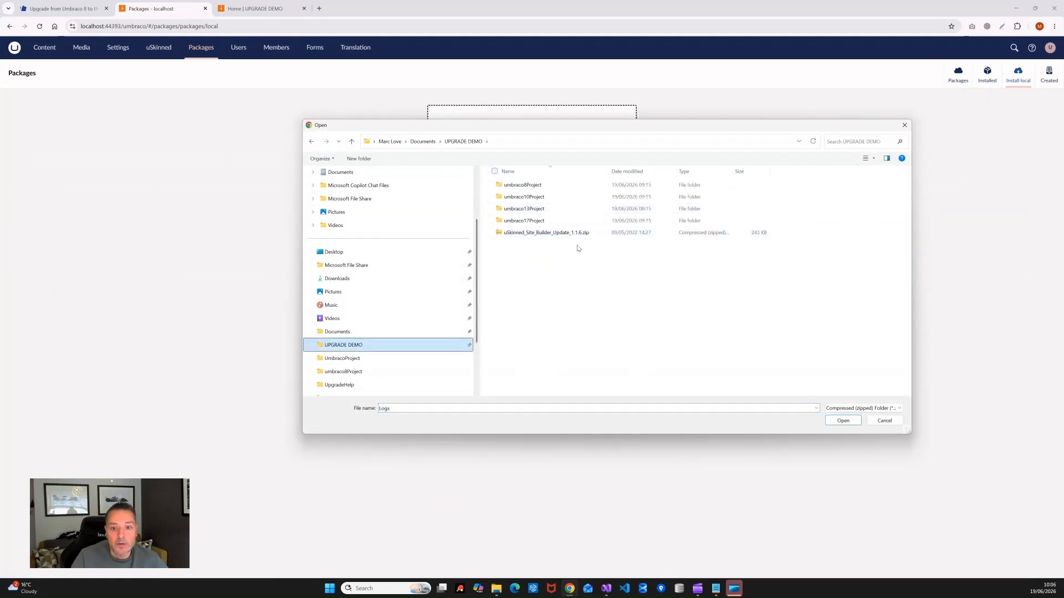
{"action": "left_click", "coordinate": [529, 233]}
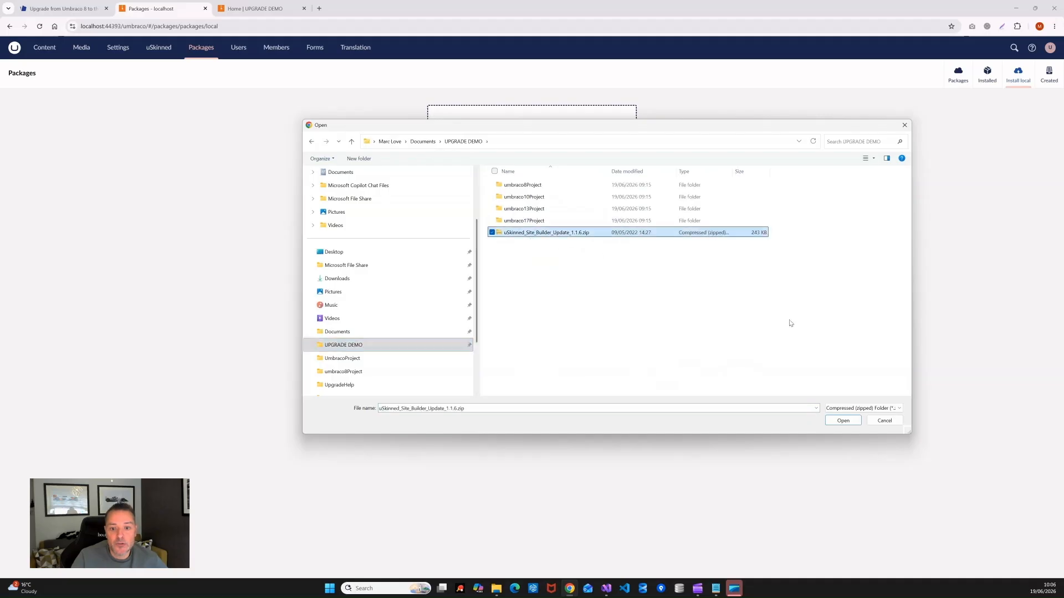
{"action": "left_click", "coordinate": [842, 421]}
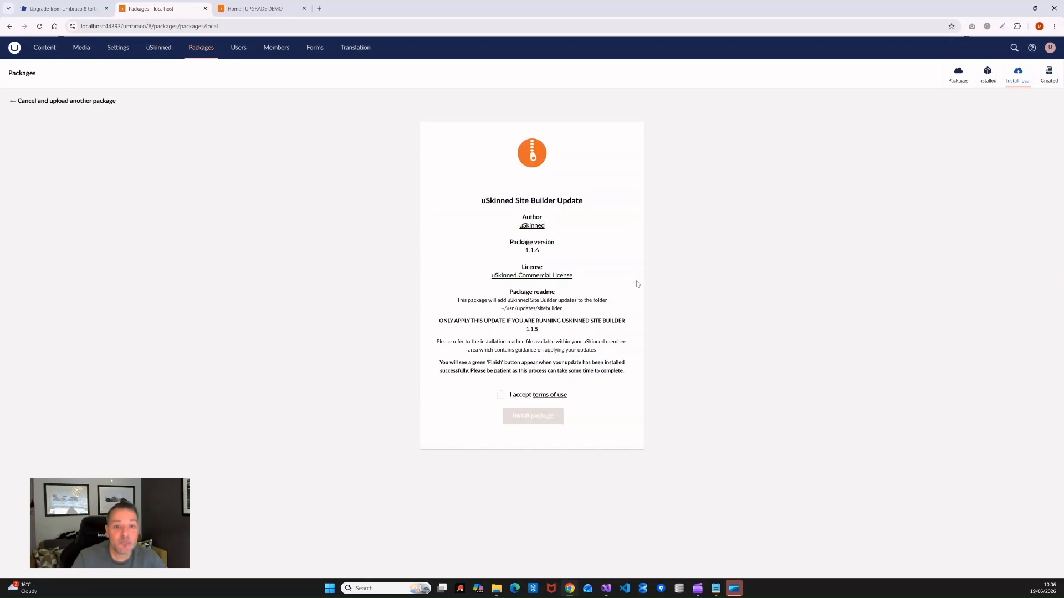
Step: Accept the terms of use and install the uSkinned Site Builder 1.1.6 update package
{"action": "left_click", "coordinate": [501, 395]}
{"action": "left_click", "coordinate": [534, 416]}
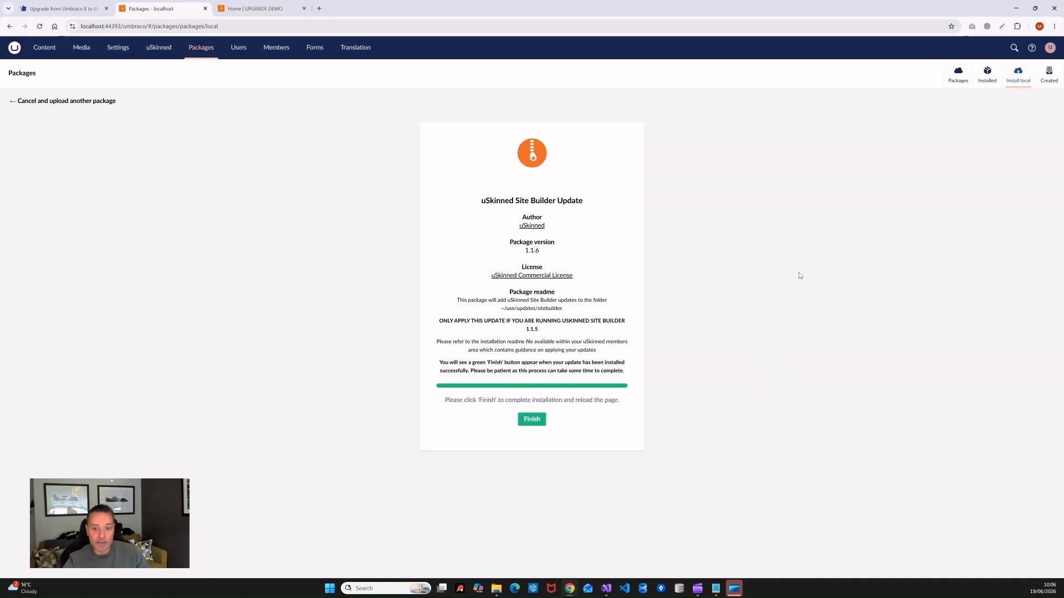
{"action": "left_click", "coordinate": [534, 423]}
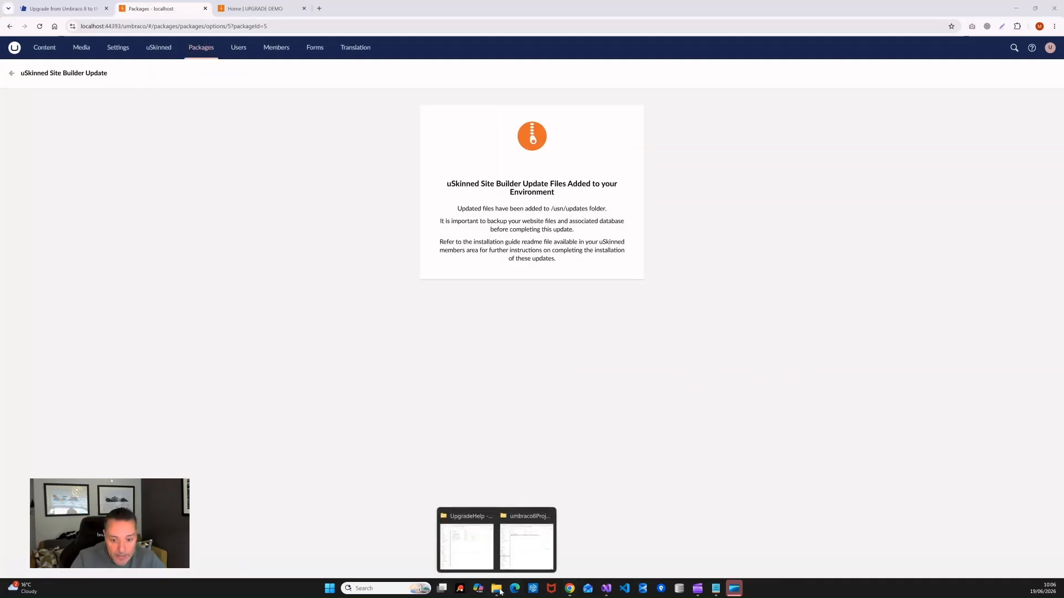
{"action": "left_click", "coordinate": [527, 540]}
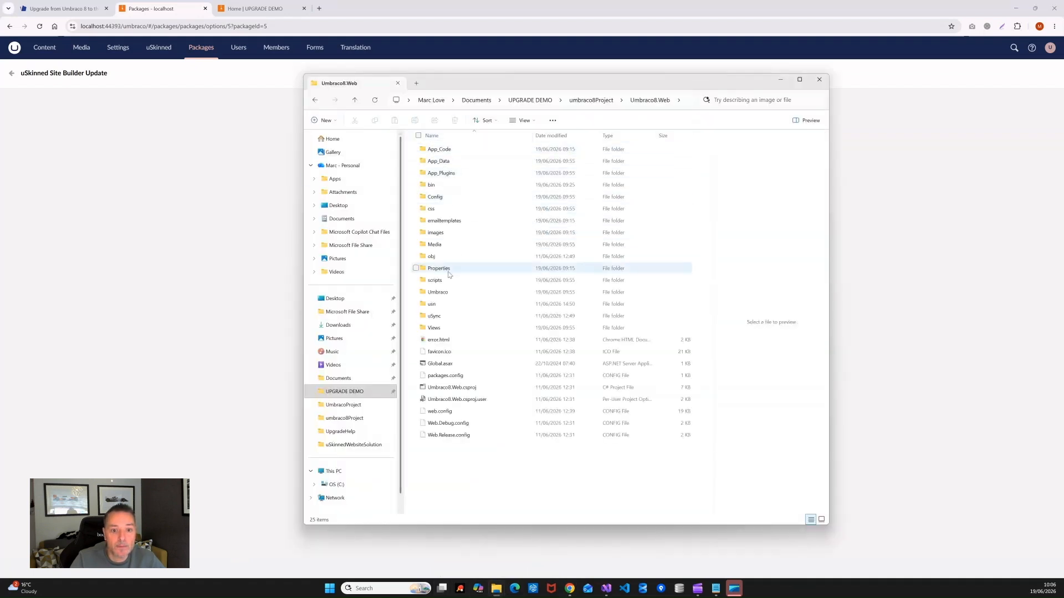
Step: Select the five update folders in usn\updates\sitebuilder\1_1_6
{"action": "double_click", "coordinate": [432, 304]}
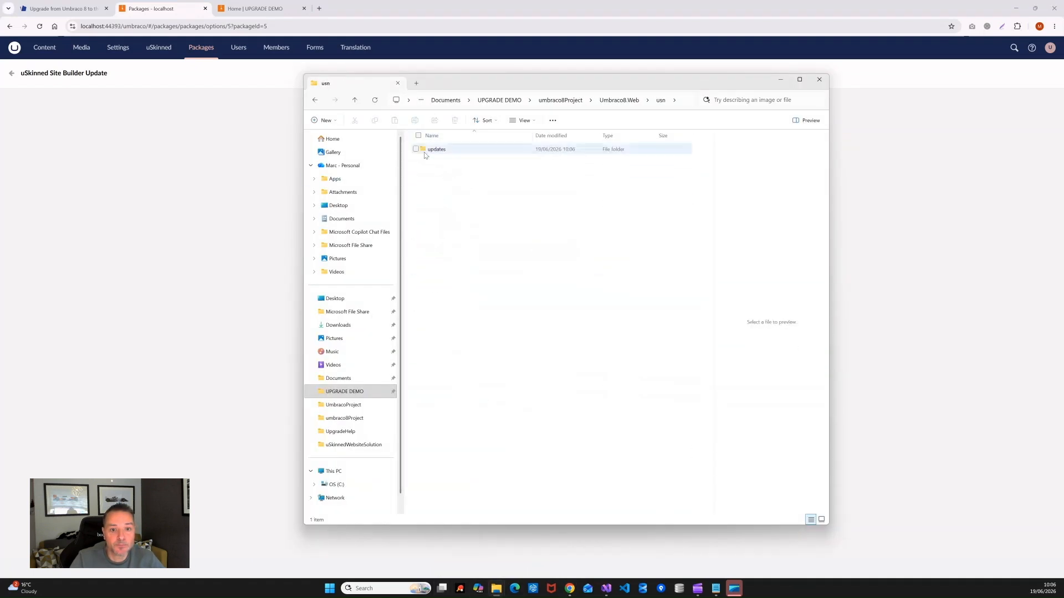
{"action": "double_click", "coordinate": [438, 149]}
{"action": "double_click", "coordinate": [447, 149]}
{"action": "double_click", "coordinate": [444, 149]}
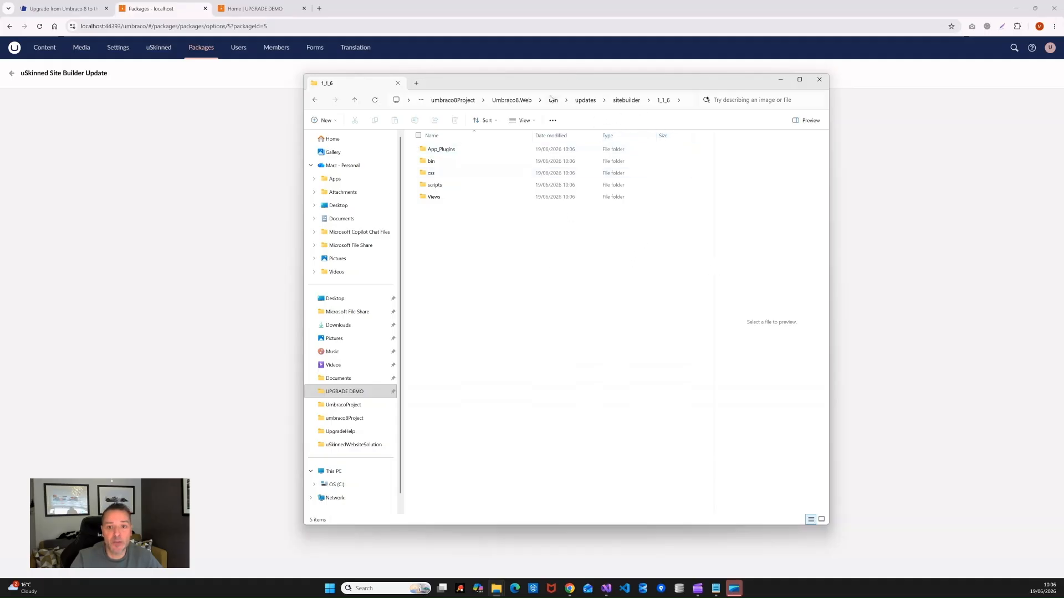
{"action": "left_click_drag", "start_coordinate": [686, 267], "coordinate": [424, 141]}
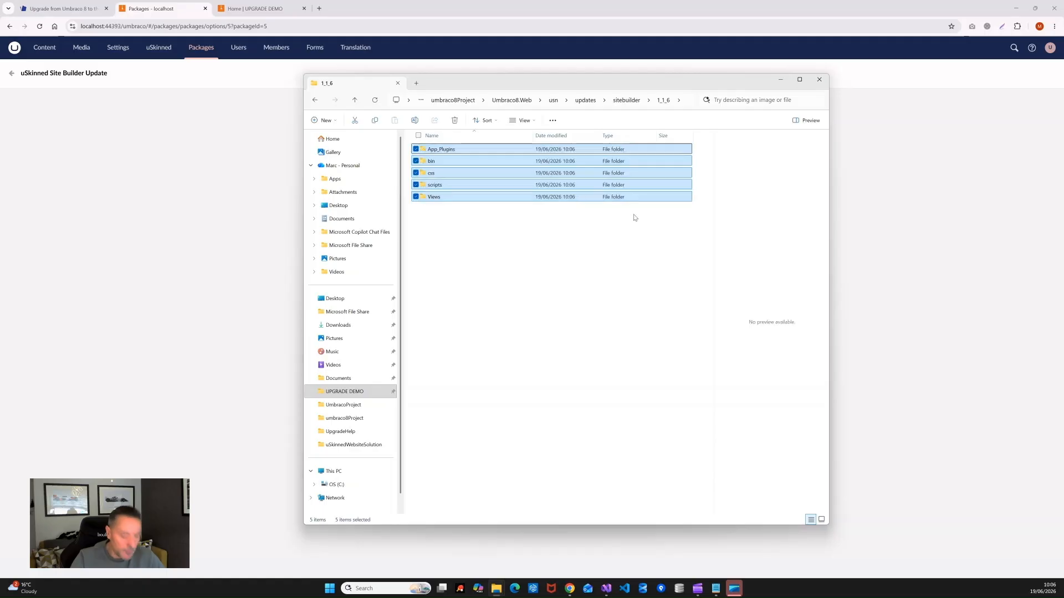
Step: Paste the update folders into Umbraco8.Web, replacing the existing files
{"action": "left_click", "coordinate": [511, 100]}
{"action": "left_click", "coordinate": [543, 486]}
{"action": "right_click", "coordinate": [542, 484]}
{"action": "left_click", "coordinate": [554, 497]}
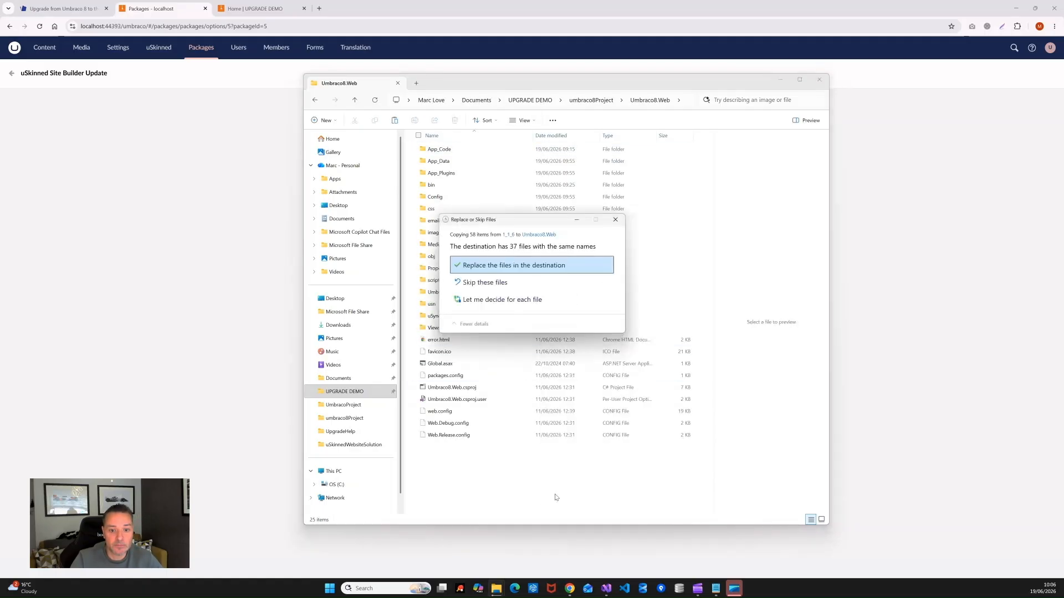
{"action": "left_click", "coordinate": [498, 268]}
{"action": "left_click", "coordinate": [527, 494]}
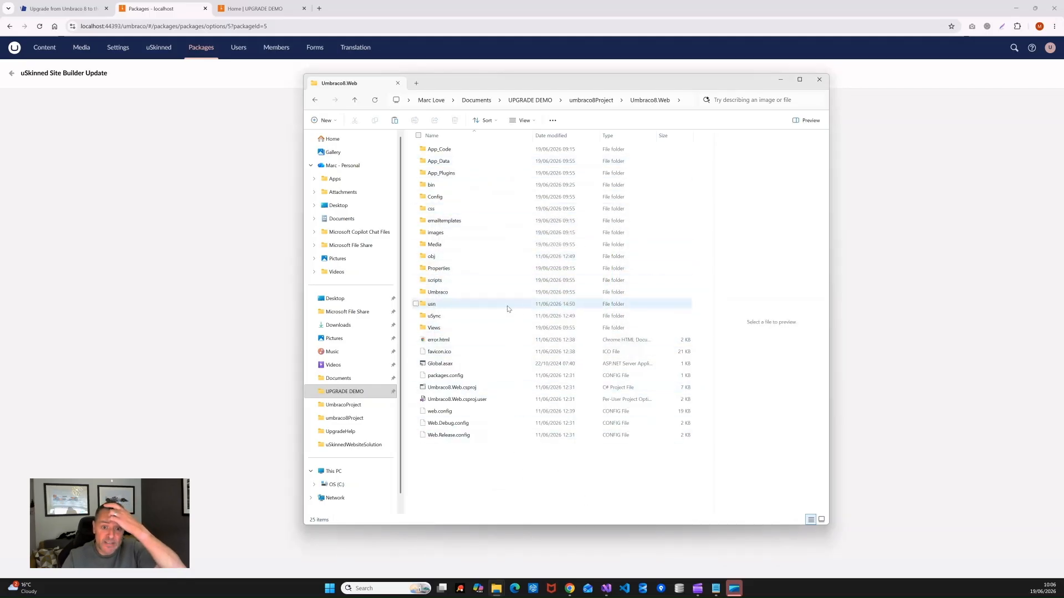
Step: Check the 1_1_6 and uSync folders, then return to the Umbraco Content section
{"action": "double_click", "coordinate": [432, 304]}
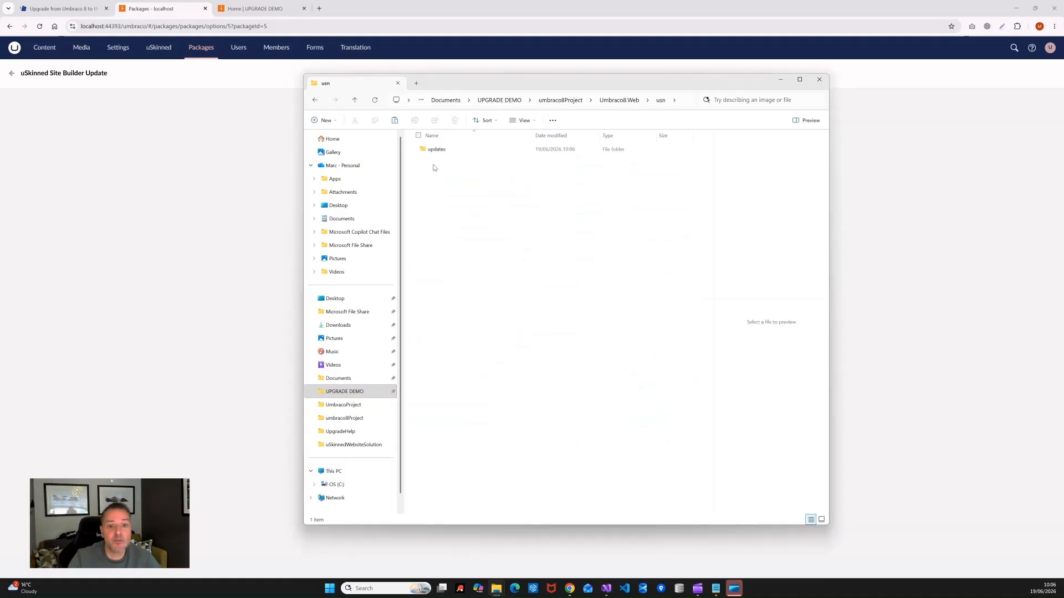
{"action": "double_click", "coordinate": [438, 151]}
{"action": "double_click", "coordinate": [438, 151]}
{"action": "double_click", "coordinate": [431, 149]}
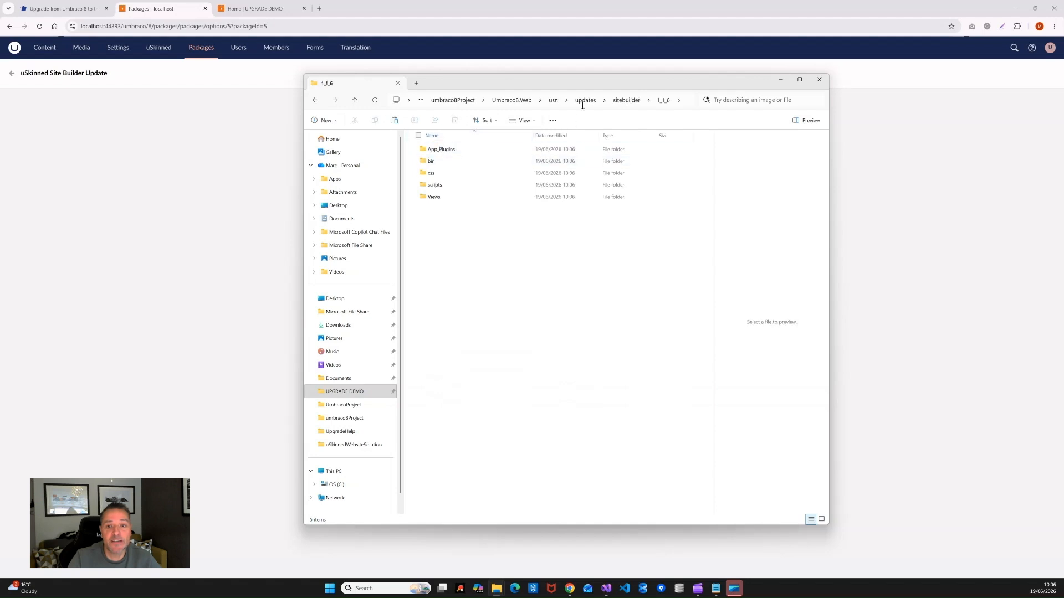
{"action": "left_click", "coordinate": [511, 100]}
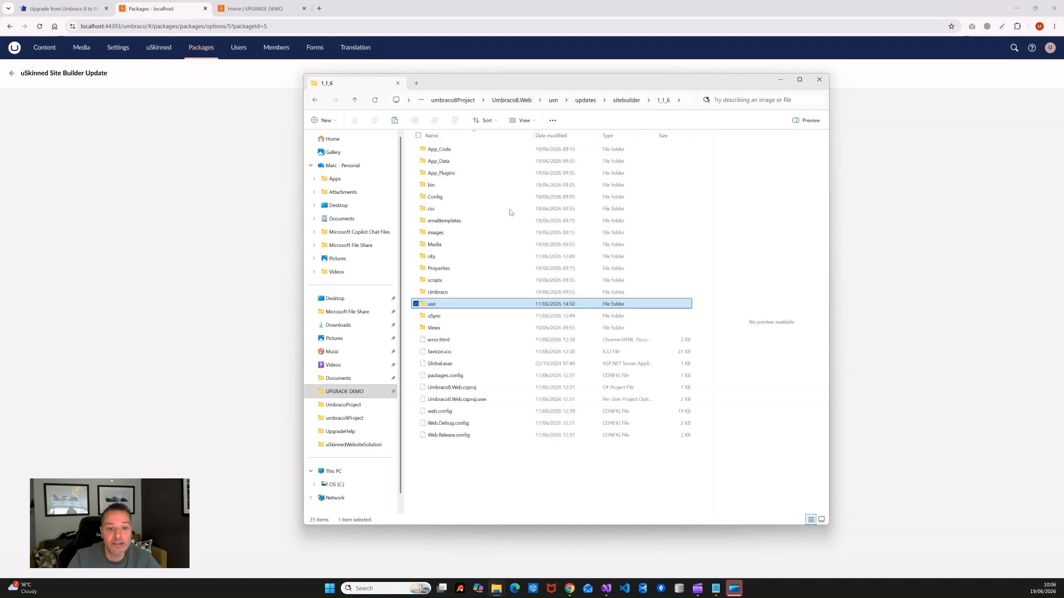
{"action": "left_click", "coordinate": [437, 321]}
{"action": "double_click", "coordinate": [437, 321]}
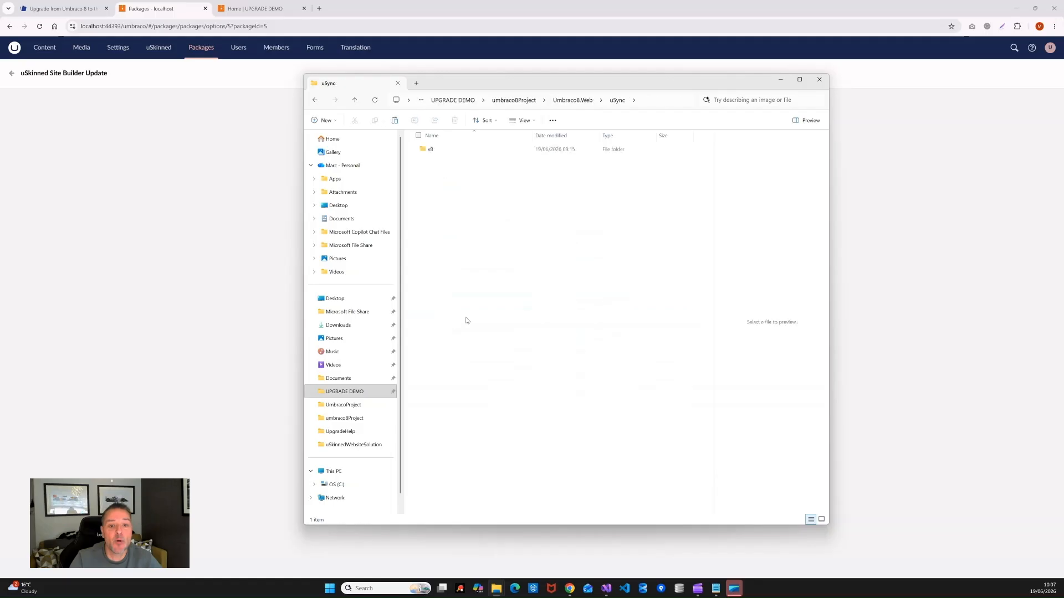
{"action": "left_click", "coordinate": [512, 101]}
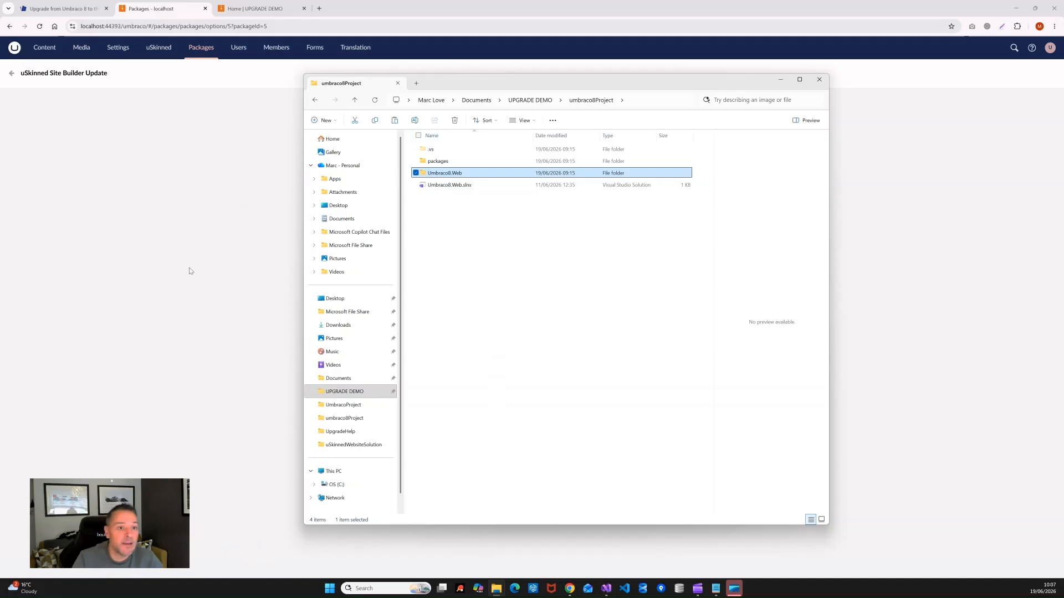
{"action": "left_click", "coordinate": [218, 209]}
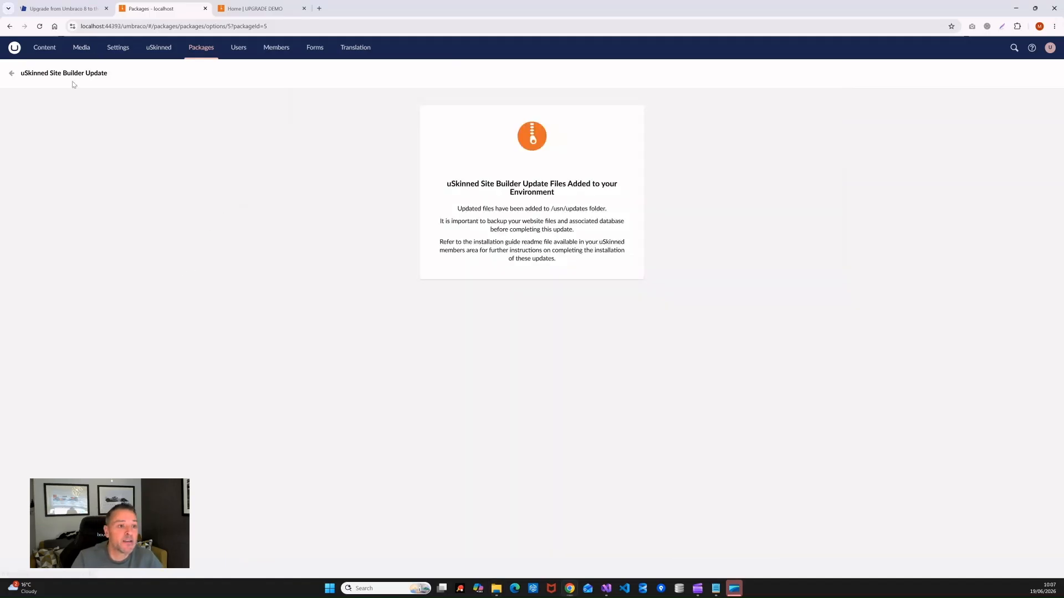
{"action": "left_click", "coordinate": [54, 47]}
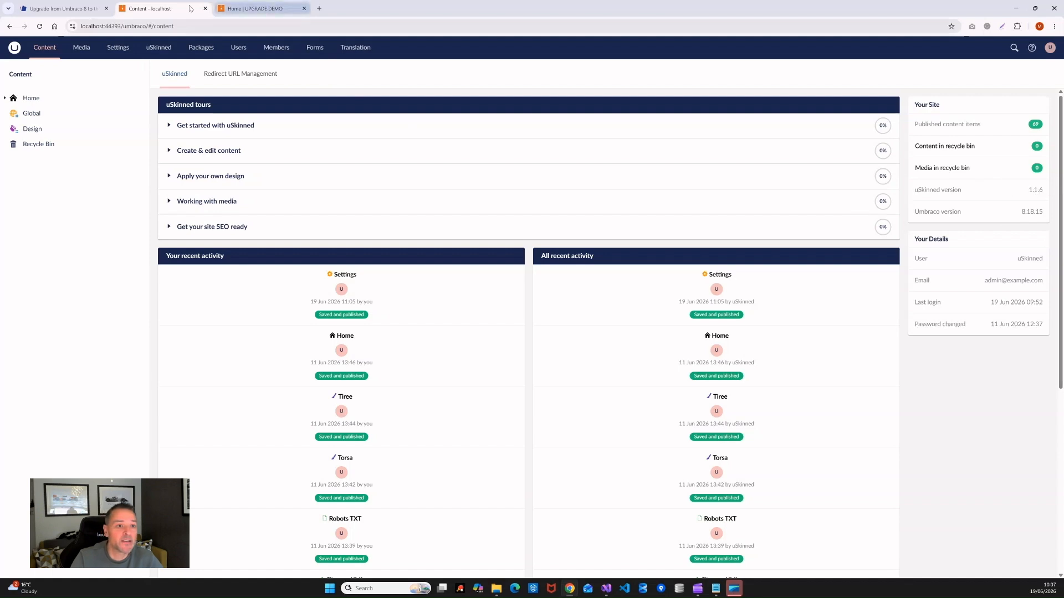
{"action": "left_click", "coordinate": [255, 8]}
{"action": "left_click", "coordinate": [40, 26]}
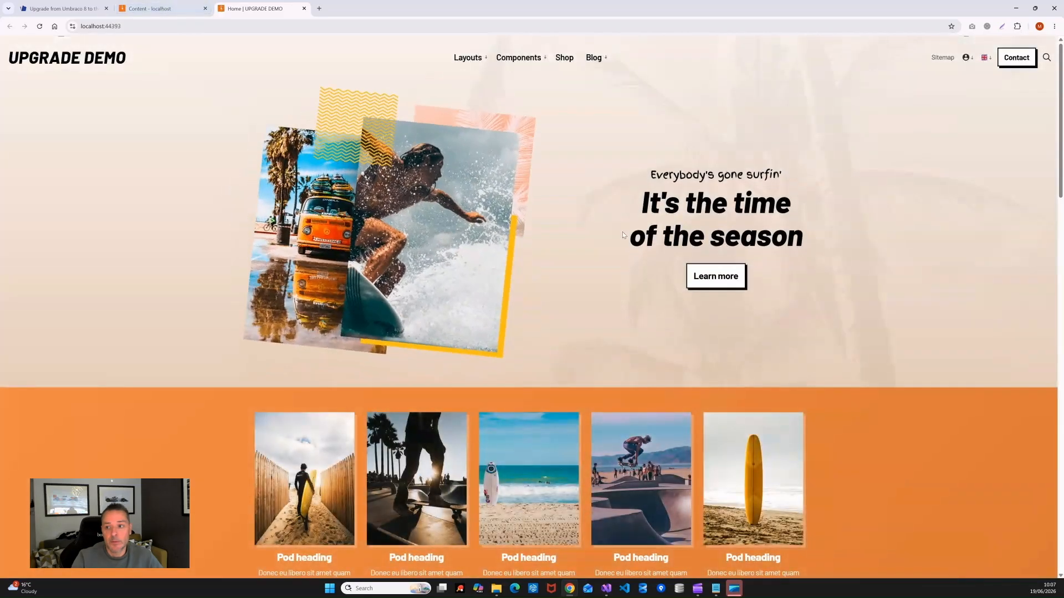
{"action": "left_click", "coordinate": [155, 8]}
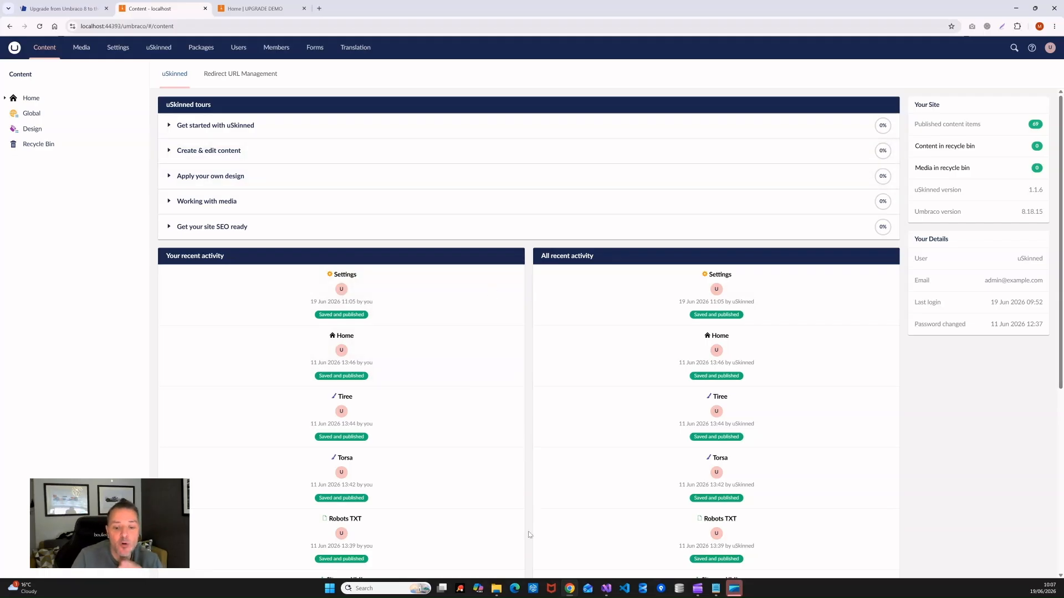
{"action": "mouse_move", "coordinate": [498, 596]}
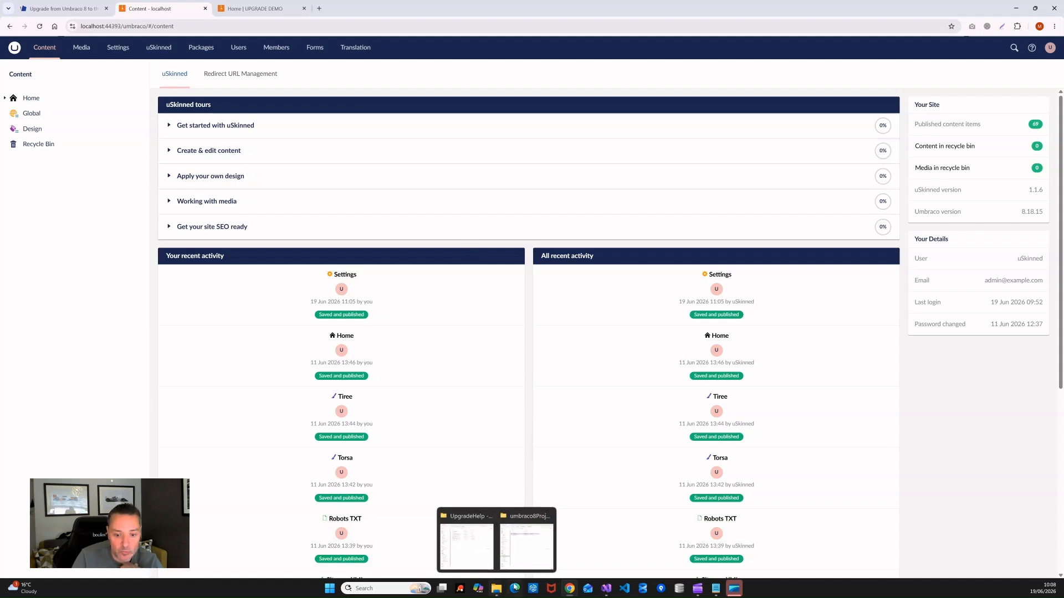
Step: Start a PowerShell terminal in UPGRADE DEMO\umbraco10Project and return to the browser
{"action": "left_click", "coordinate": [527, 540]}
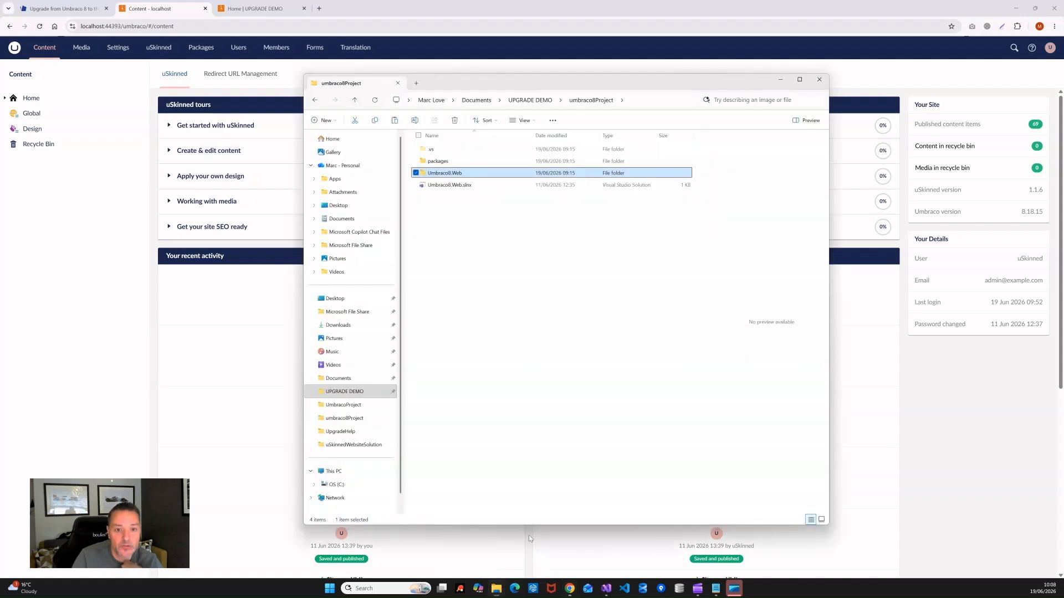
{"action": "left_click", "coordinate": [527, 100]}
{"action": "right_click", "coordinate": [443, 162]}
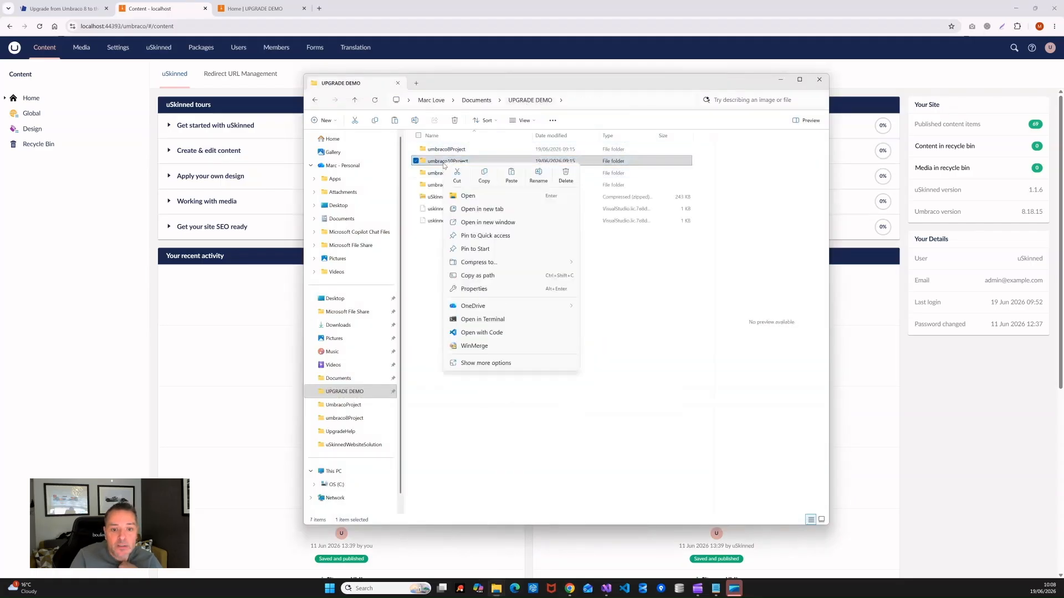
{"action": "left_click", "coordinate": [482, 319]}
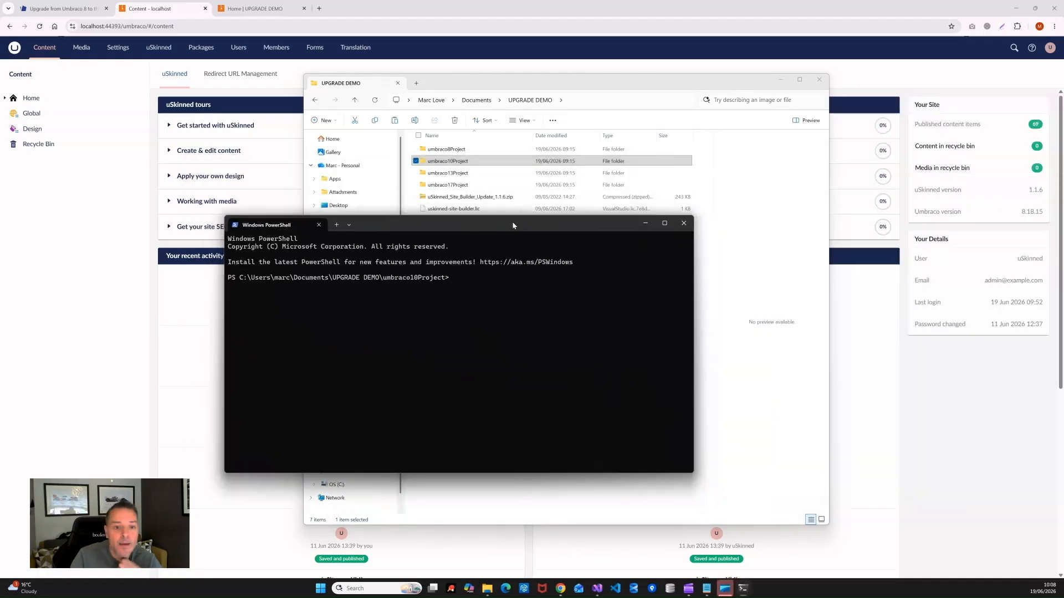
{"action": "left_click_drag", "start_coordinate": [513, 226], "coordinate": [520, 201]}
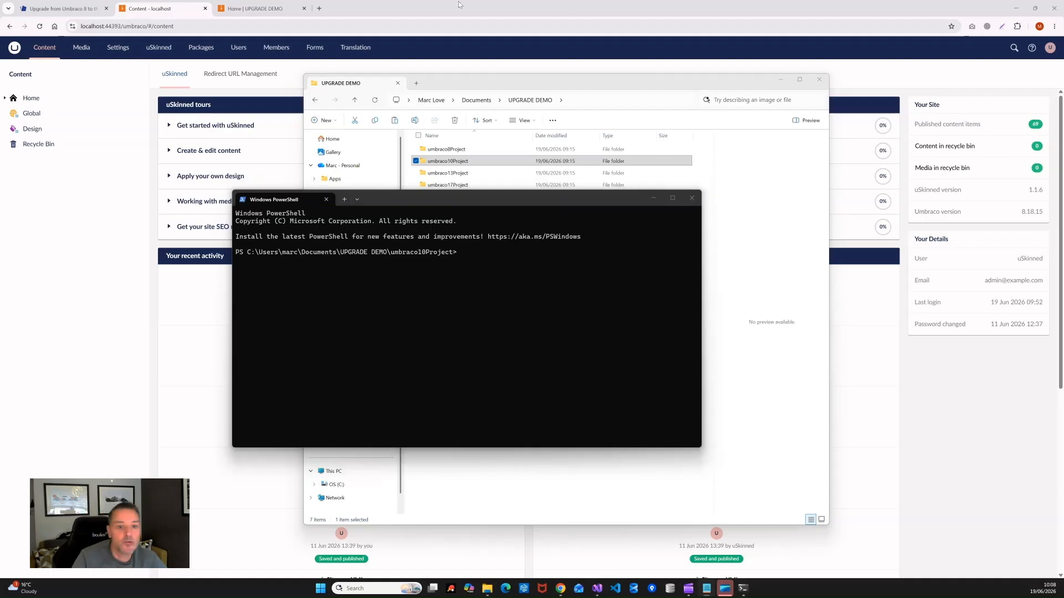
{"action": "left_click", "coordinate": [319, 12]}
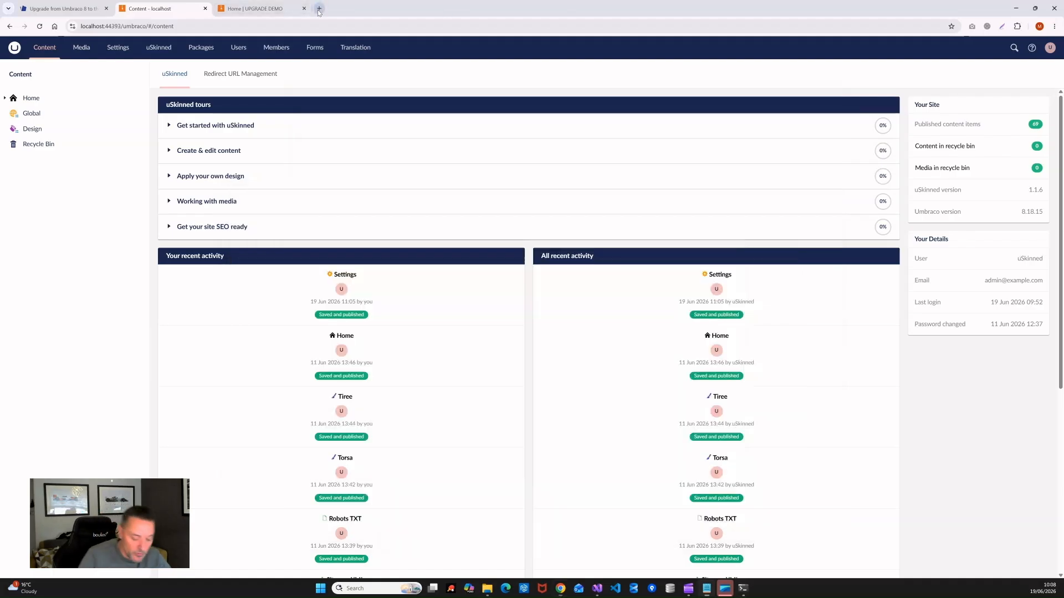
Step: Go to uskinned.net in a new tab and open its quick-install instructions page
{"action": "left_click", "coordinate": [319, 9]}
{"action": "type", "text": "USKINNED.net"}
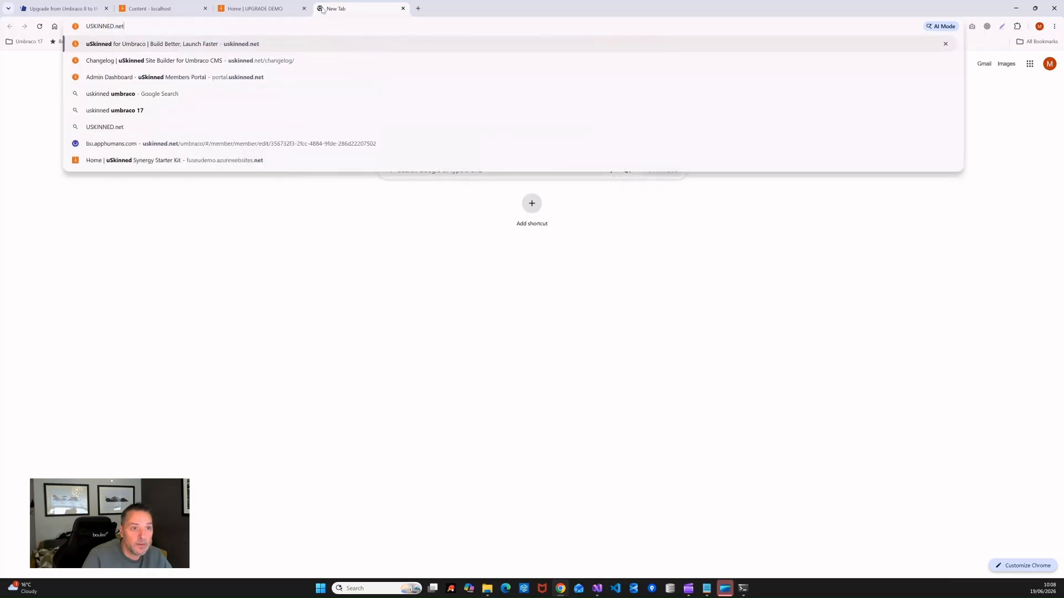
{"action": "key", "text": "Return"}
{"action": "mouse_move", "coordinate": [620, 50]}
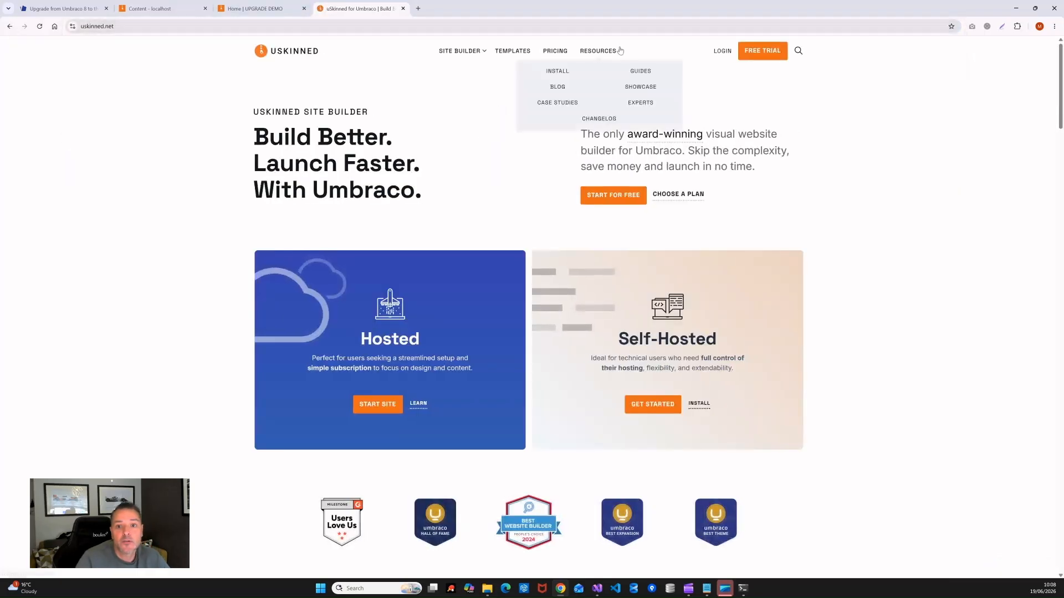
{"action": "left_click", "coordinate": [558, 71]}
Step: Select the SQLite dotnet setup commands and open a PowerShell terminal in umbraco10Project
{"action": "scroll", "coordinate": [752, 275], "scroll_direction": "down", "scroll_amount": 4}
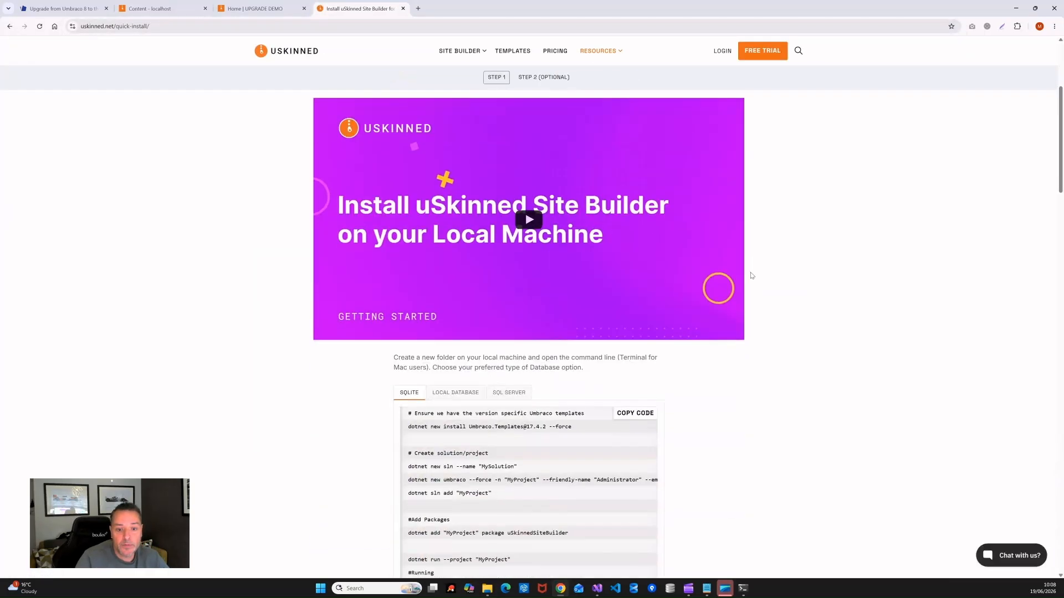
{"action": "scroll", "coordinate": [752, 276], "scroll_direction": "down", "scroll_amount": 3}
{"action": "left_click_drag", "start_coordinate": [408, 286], "coordinate": [516, 353]}
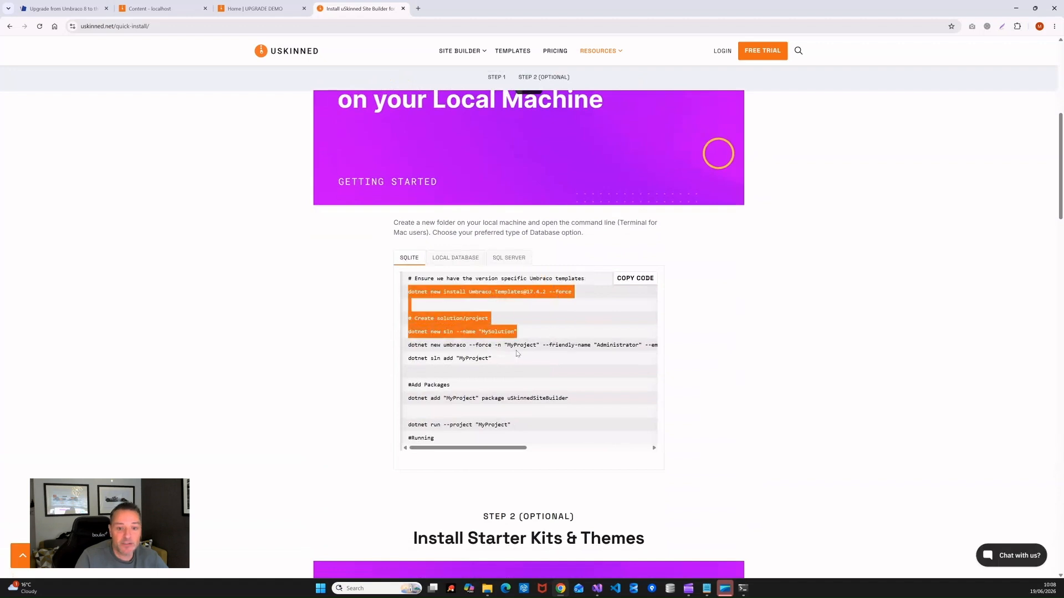
{"action": "left_click", "coordinate": [442, 349]}
{"action": "left_click_drag", "start_coordinate": [408, 289], "coordinate": [567, 369]}
{"action": "left_click", "coordinate": [922, 315]}
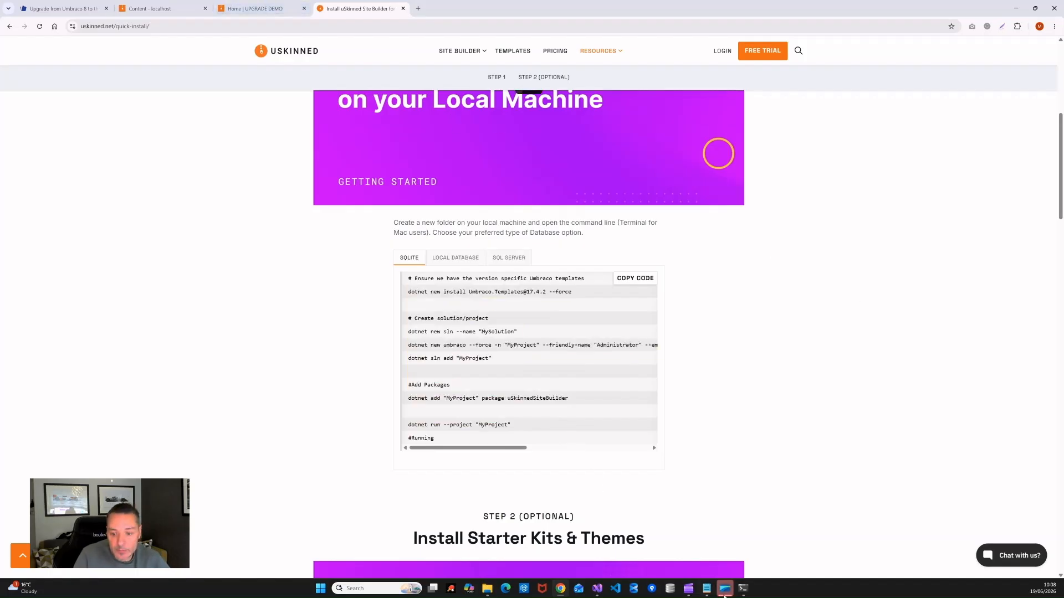
{"action": "left_click", "coordinate": [743, 588]}
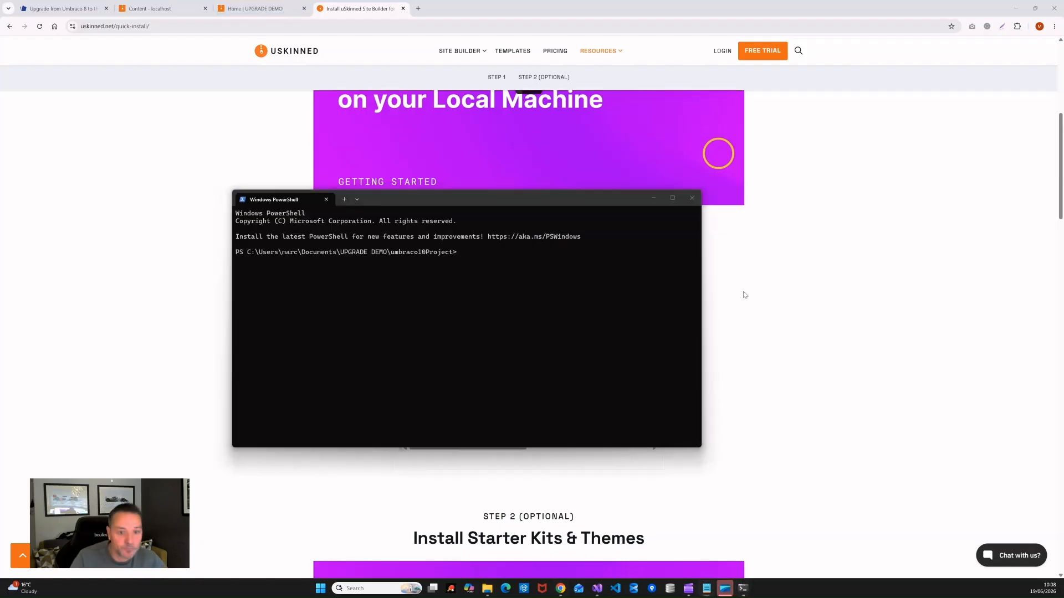
{"action": "left_click", "coordinate": [481, 256]}
Step: Install Umbraco.Templates 10.8.11, create MySolution and the MyProject Umbraco project, and add it to the solution
{"action": "key", "text": "ctrl+v"}
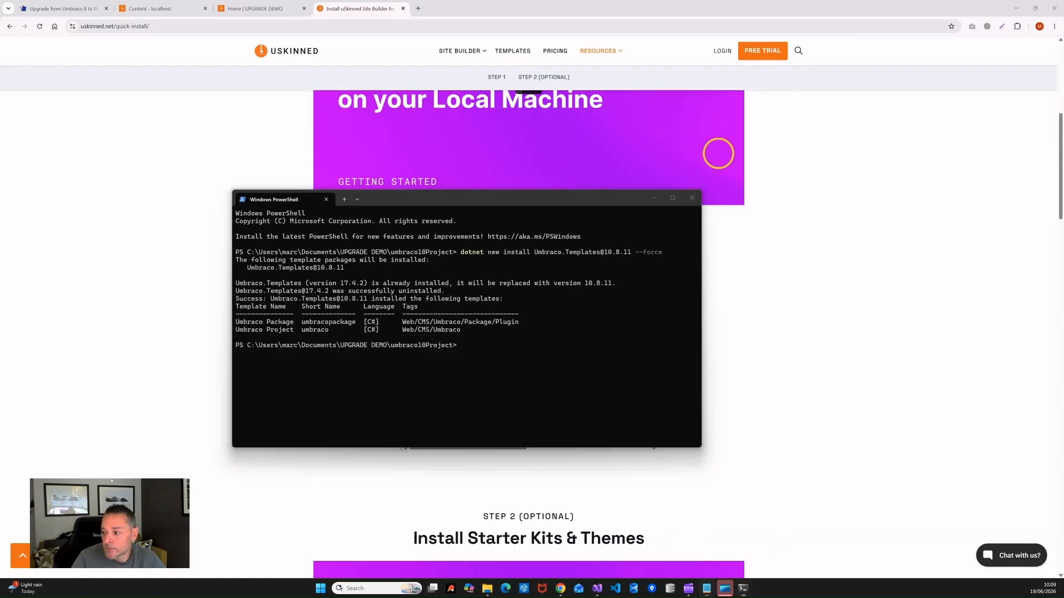
{"action": "left_click", "coordinate": [345, 370]}
{"action": "type", "text": "dotnet new sln --name \"MySolution\""}
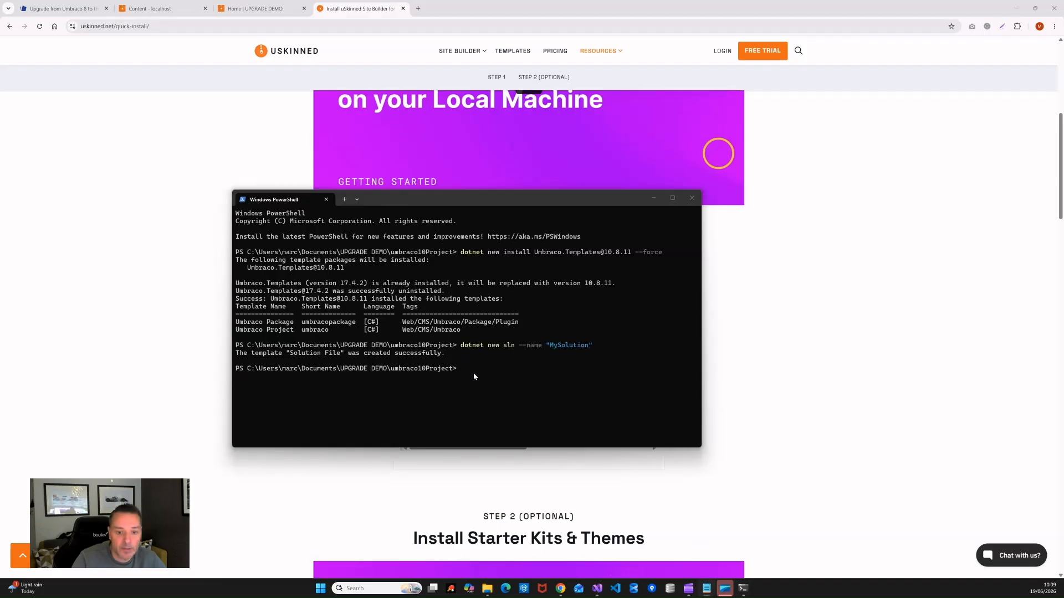
{"action": "left_click", "coordinate": [513, 379]}
{"action": "key", "text": "ctrl+v"}
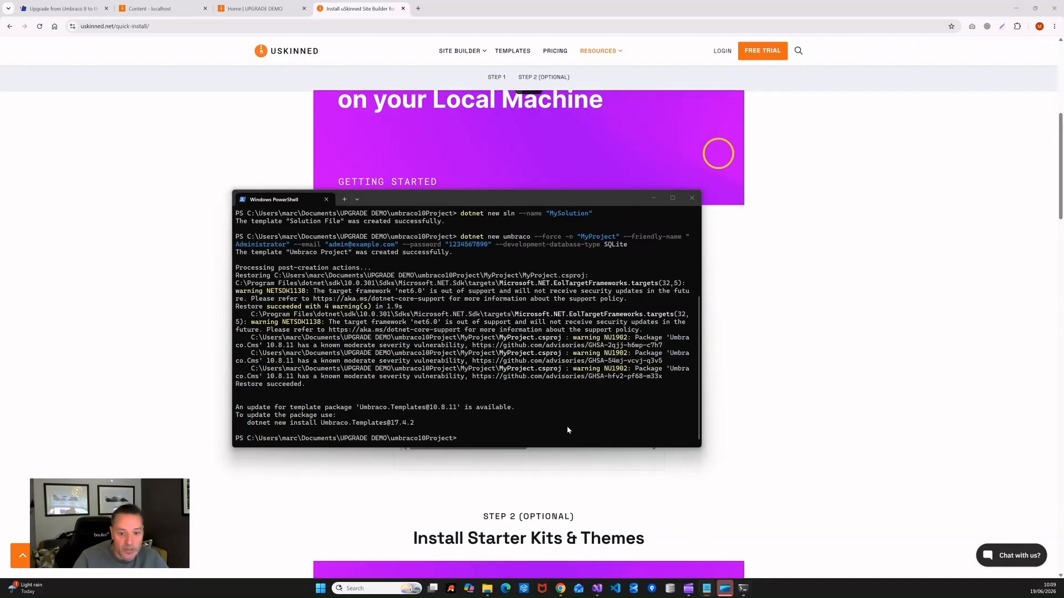
{"action": "left_click", "coordinate": [452, 438]}
{"action": "type", "text": "dotnet sln add \"MyProject\""}
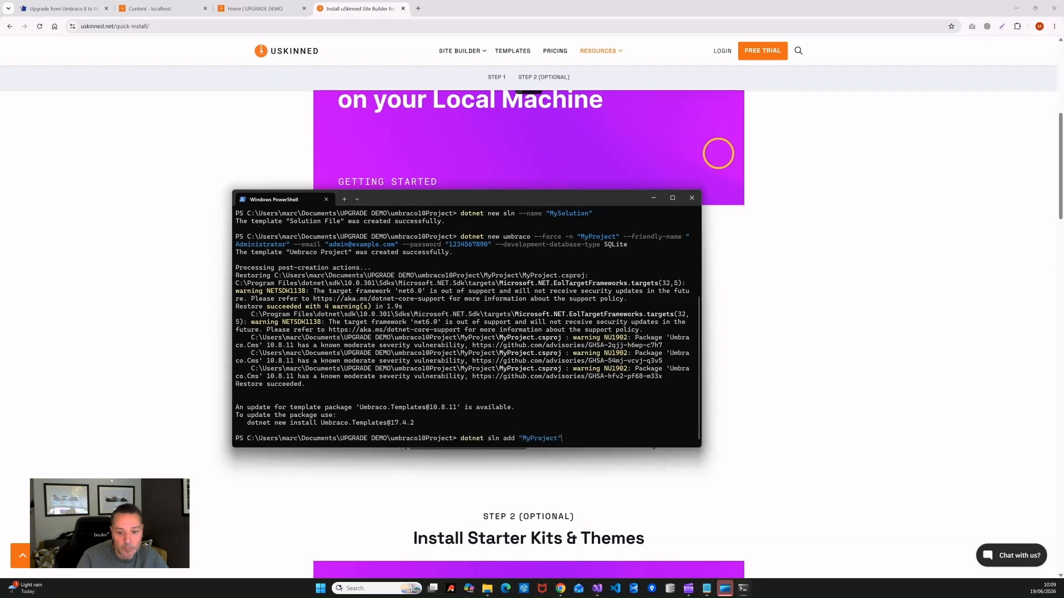
{"action": "key", "text": "Return"}
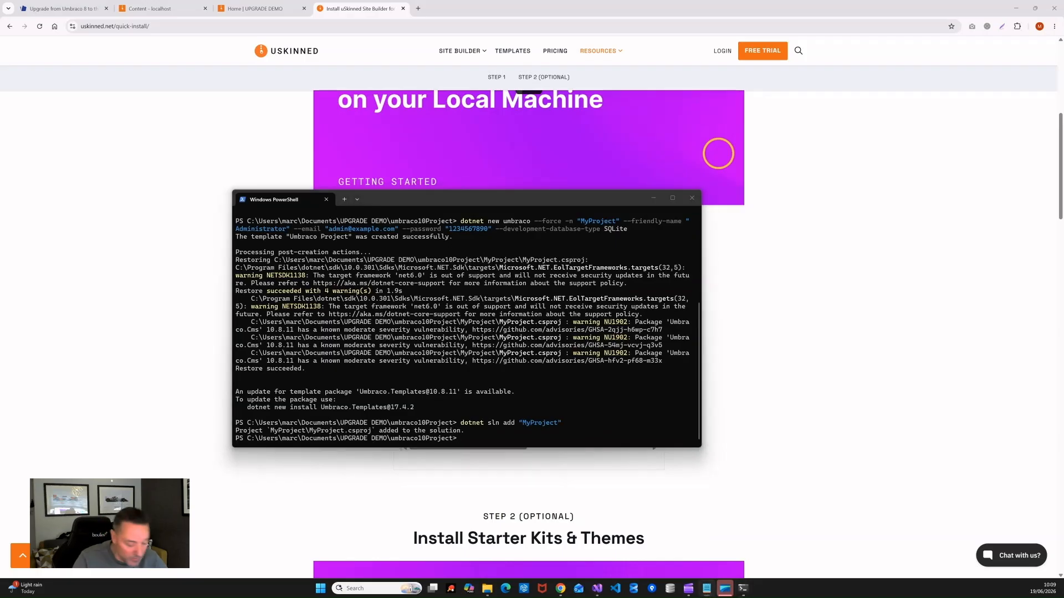
Step: Add uSkinnedSiteBuilder 3.0.5 and uSync 10.7.3 to MyProject, then build and run it
{"action": "left_click", "coordinate": [477, 444]}
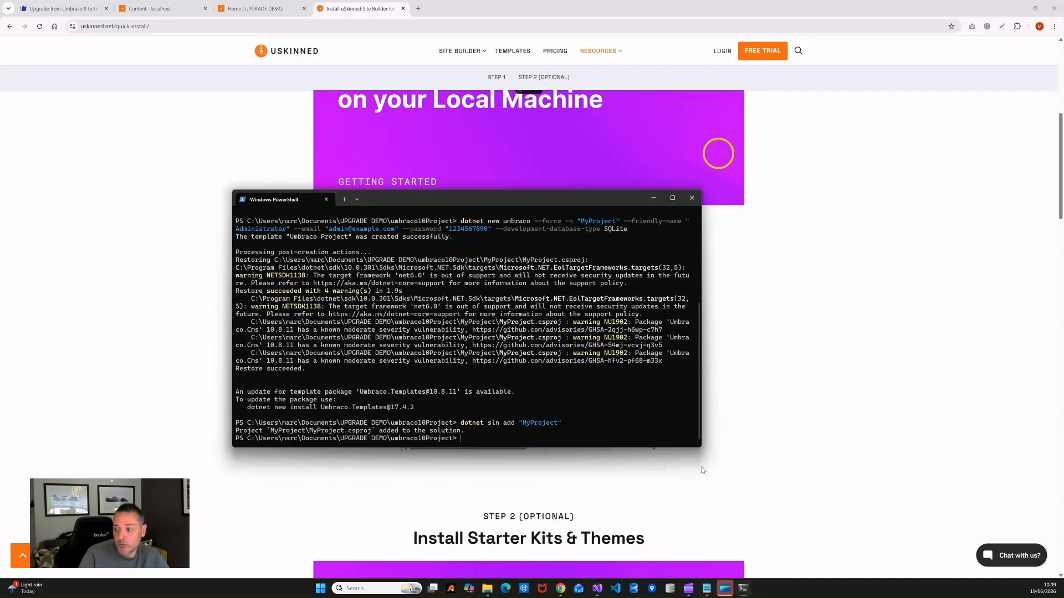
{"action": "type", "text": "dotnet add \"MyProject\" package uSkinnedSiteBuilder --version 3.0.5"}
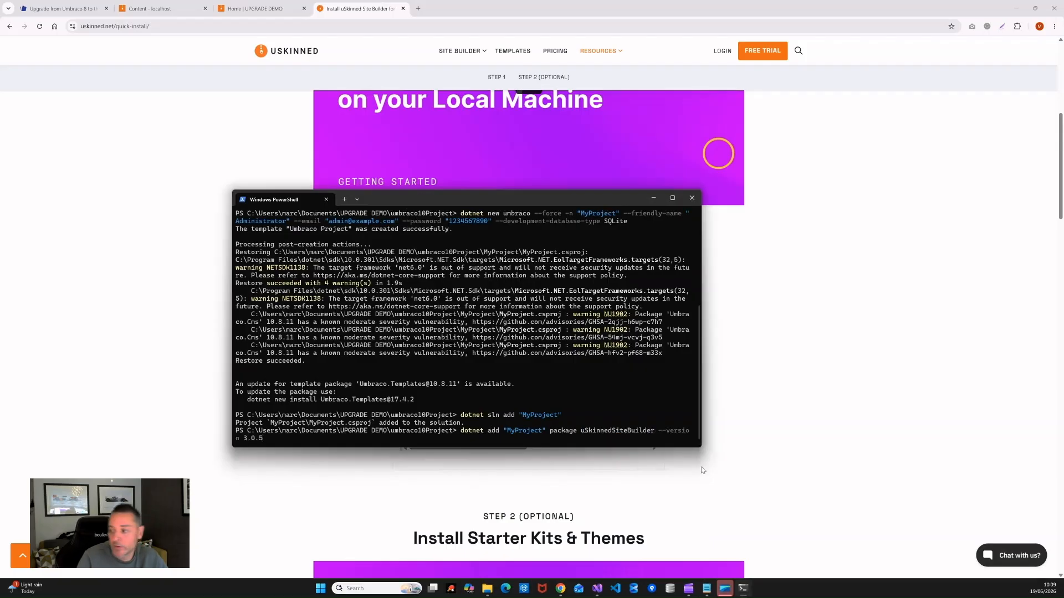
{"action": "key", "text": "Return"}
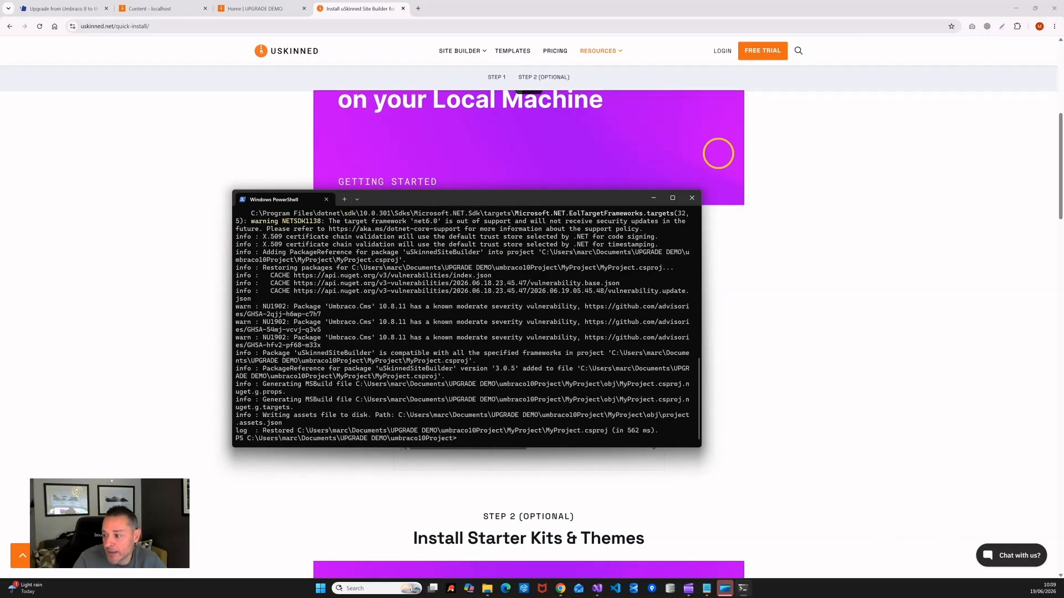
{"action": "left_click", "coordinate": [410, 443]}
{"action": "type", "text": "dotnet add \"MyProject\" package uSync --version 10.7.3"}
{"action": "key", "text": "Return"}
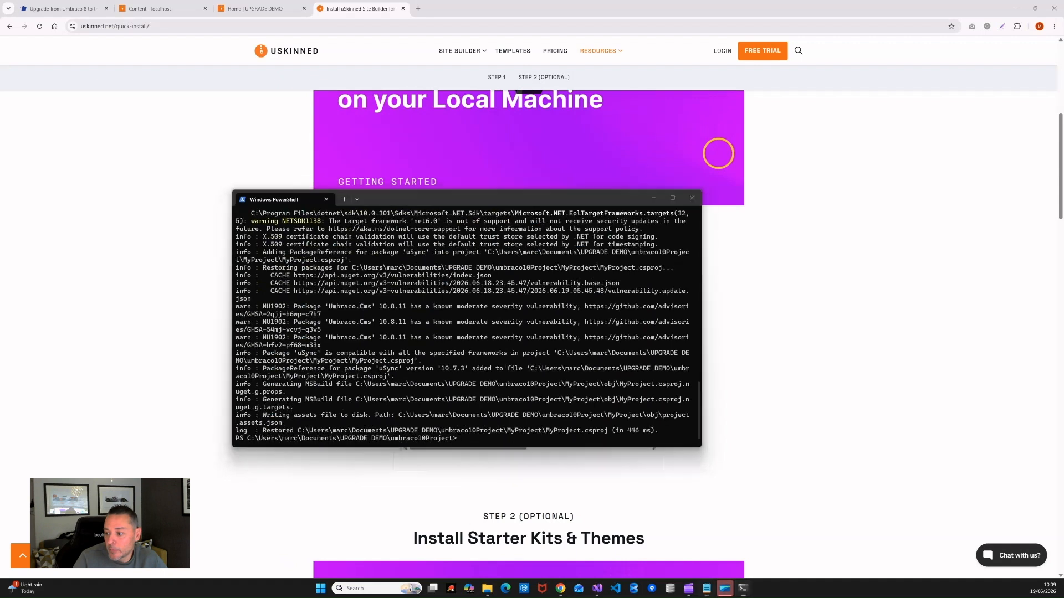
{"action": "left_click", "coordinate": [411, 412]}
{"action": "type", "text": "dotnet run --project \"MyProject\""}
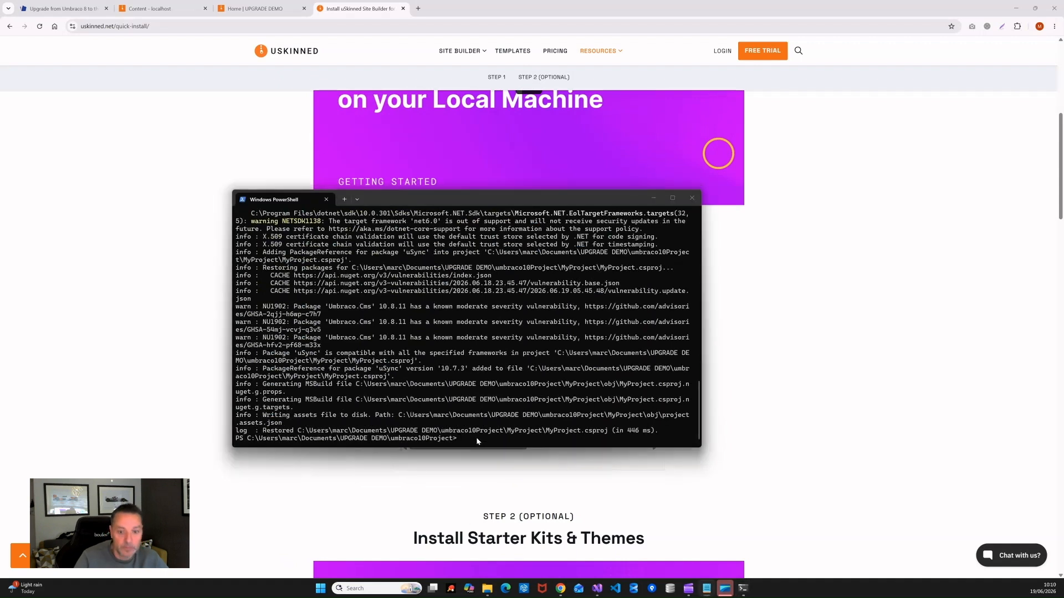
{"action": "key", "text": "Return"}
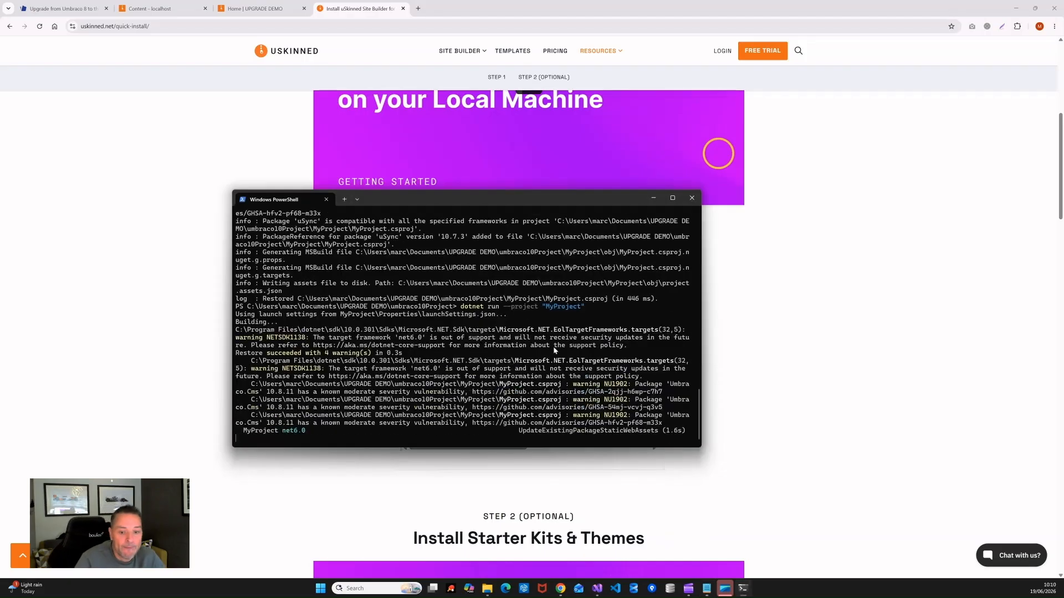
{"action": "left_click_drag", "start_coordinate": [527, 205], "coordinate": [604, 113]}
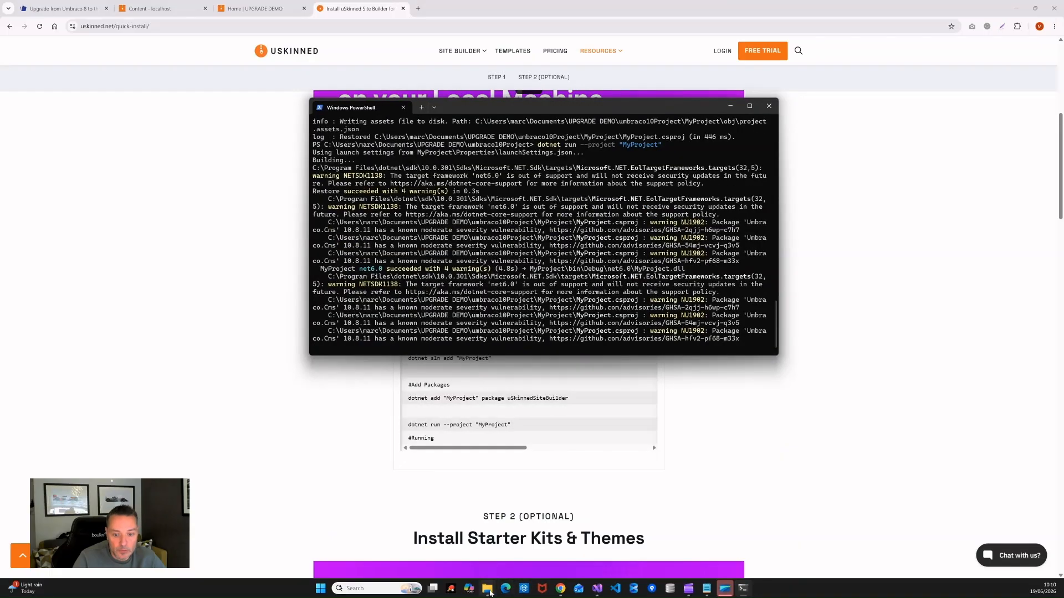
{"action": "mouse_move", "coordinate": [489, 592]}
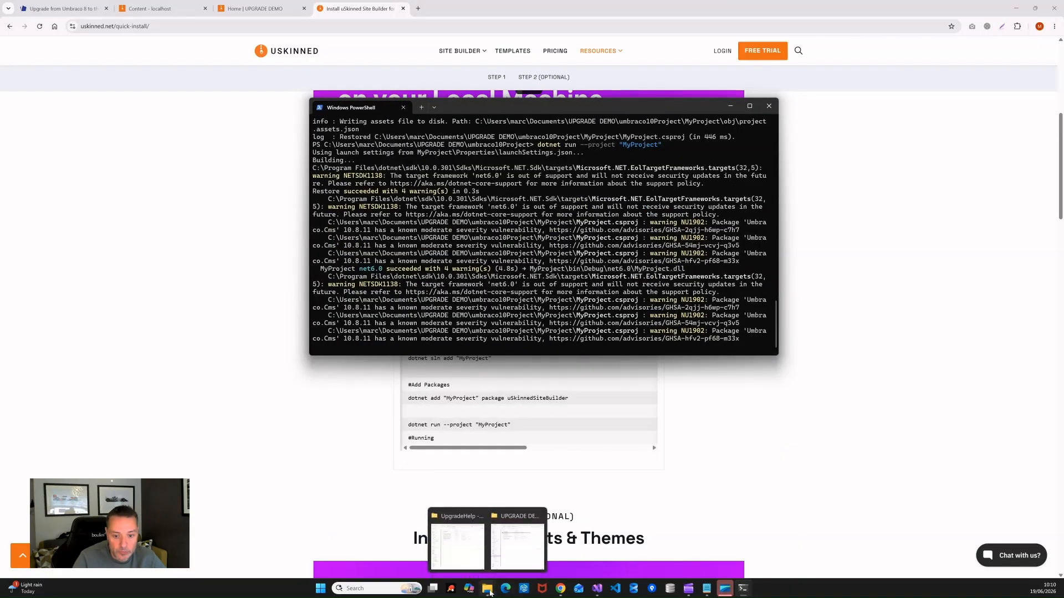
{"action": "left_click", "coordinate": [517, 544]}
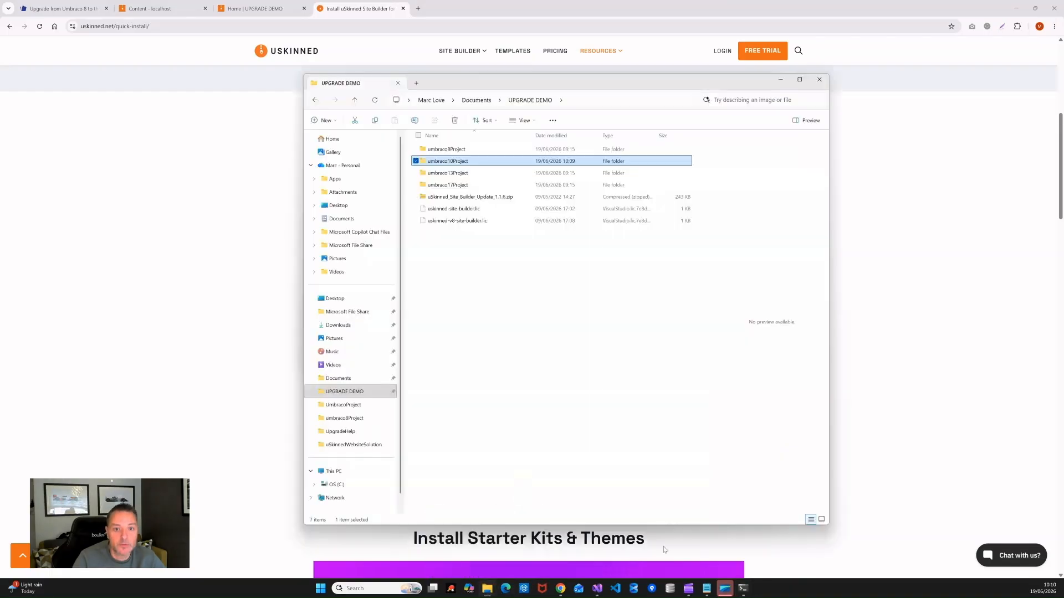
{"action": "double_click", "coordinate": [456, 160]}
{"action": "left_click_drag", "start_coordinate": [560, 79], "coordinate": [285, 136]}
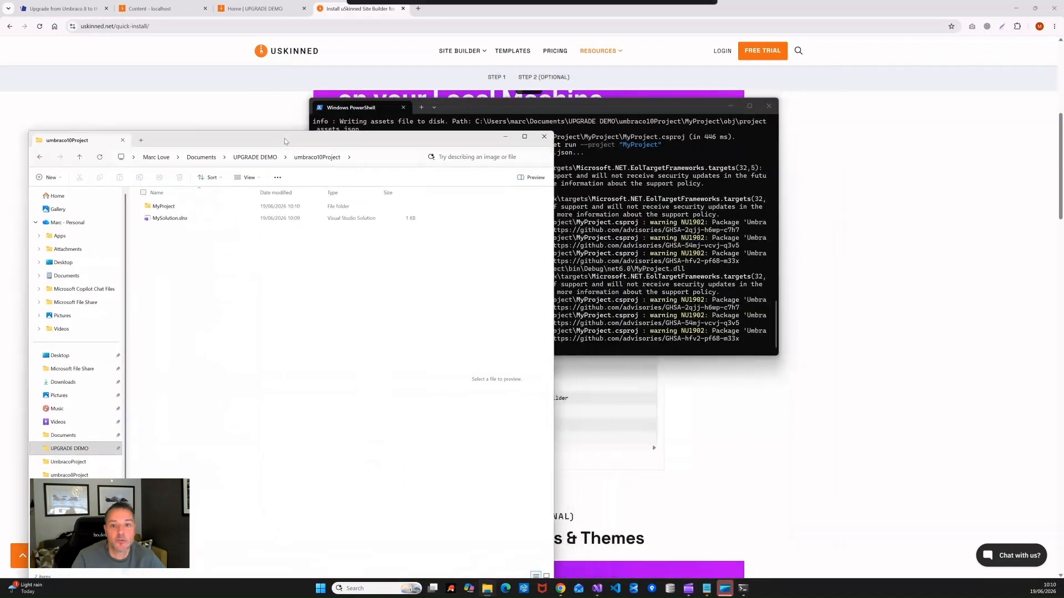
{"action": "left_click_drag", "start_coordinate": [578, 105], "coordinate": [751, 120]}
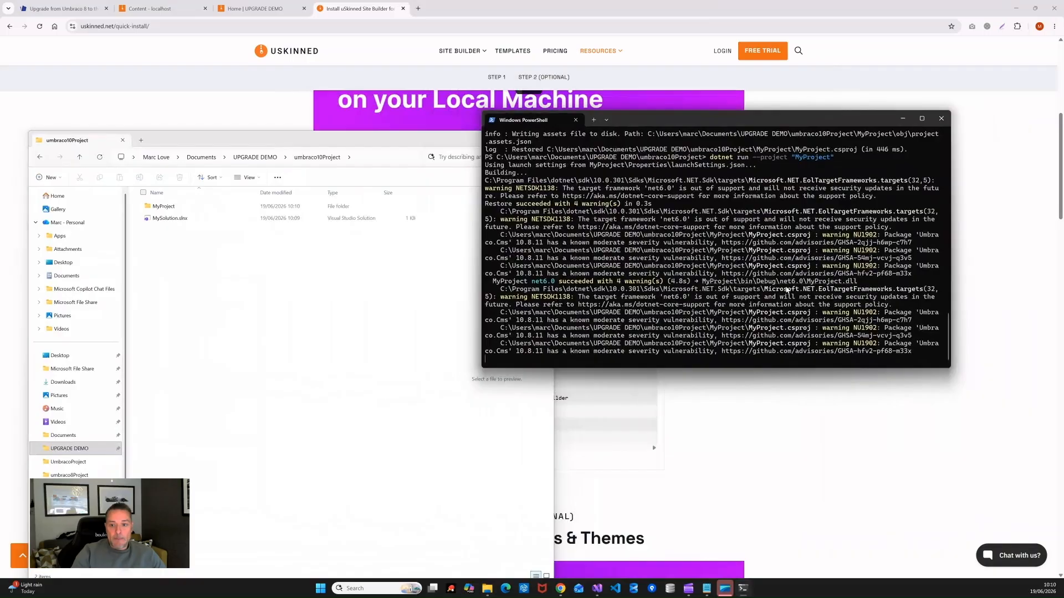
{"action": "left_click_drag", "start_coordinate": [718, 123], "coordinate": [747, 163]}
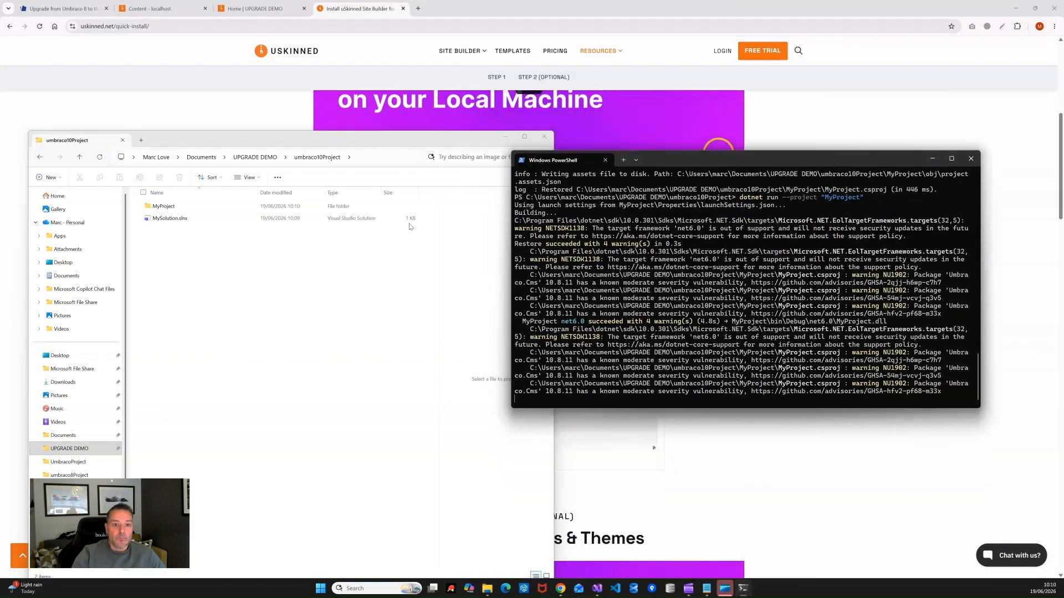
{"action": "left_click", "coordinate": [342, 147]}
{"action": "left_click", "coordinate": [663, 162]}
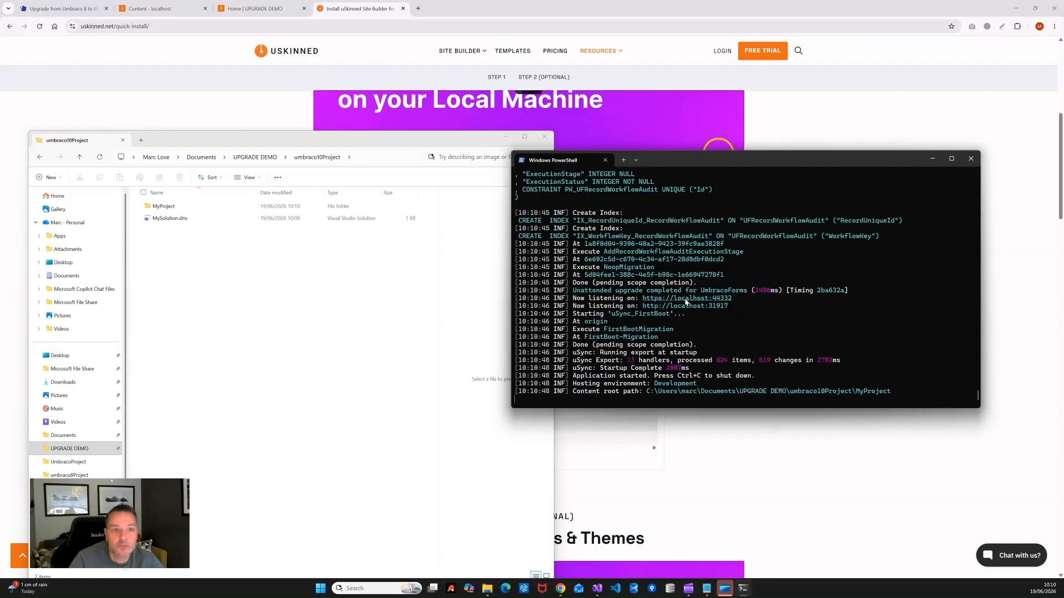
{"action": "left_click", "coordinate": [685, 300], "text": "ctrl"}
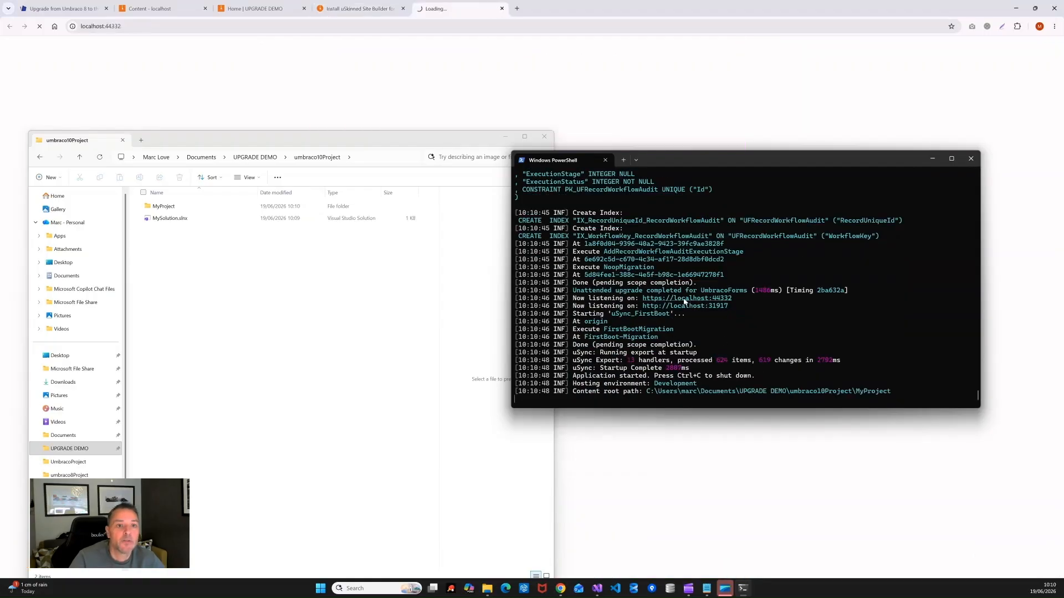
Step: Close the old browser tabs and load the new site's backoffice at /UMBRACO/
{"action": "left_click", "coordinate": [160, 9]}
{"action": "left_click", "coordinate": [205, 8]}
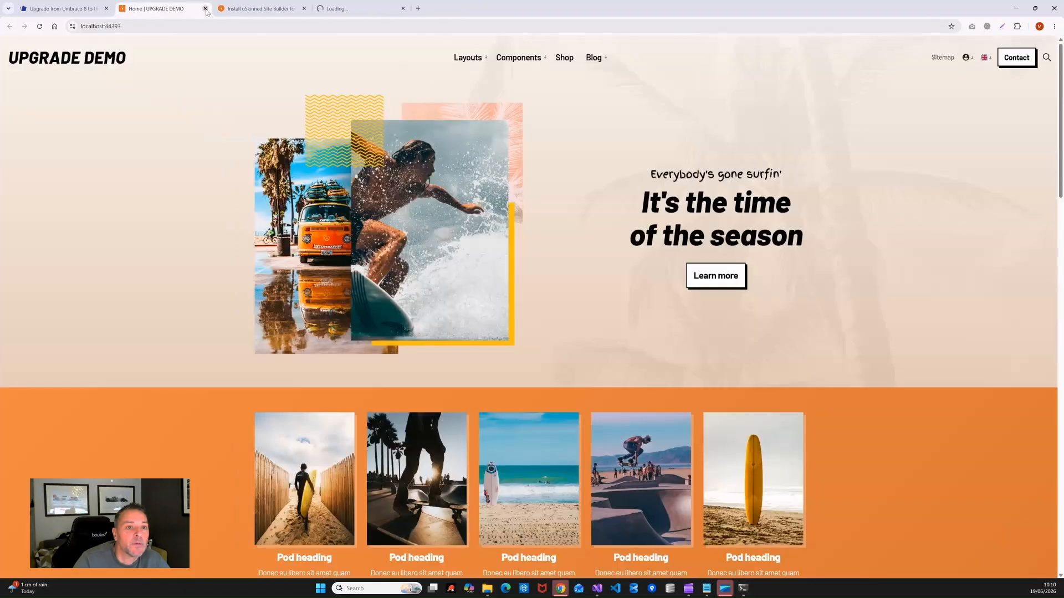
{"action": "left_click", "coordinate": [205, 9]}
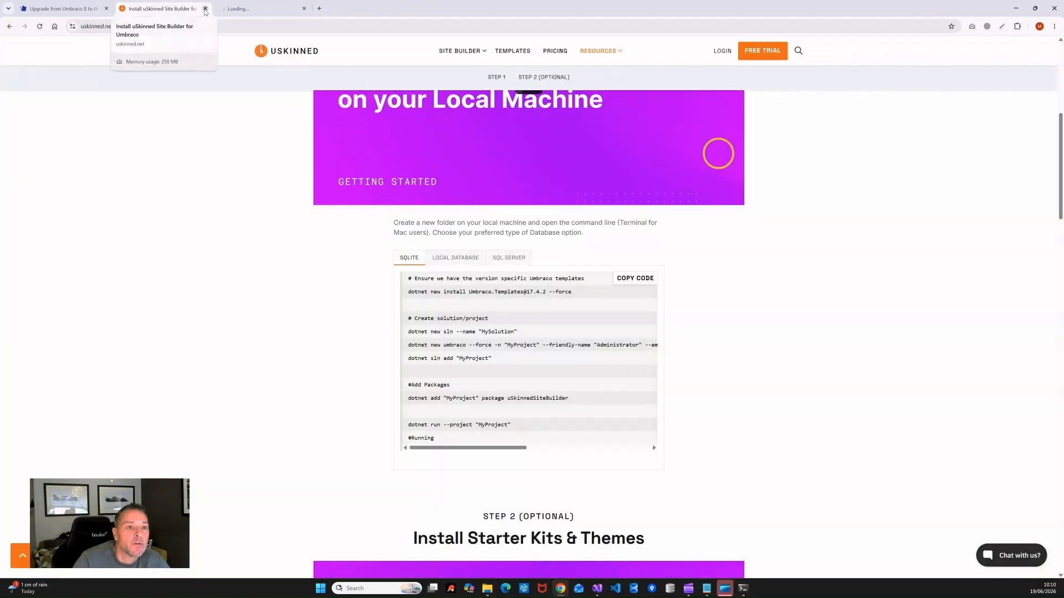
{"action": "left_click", "coordinate": [205, 8]}
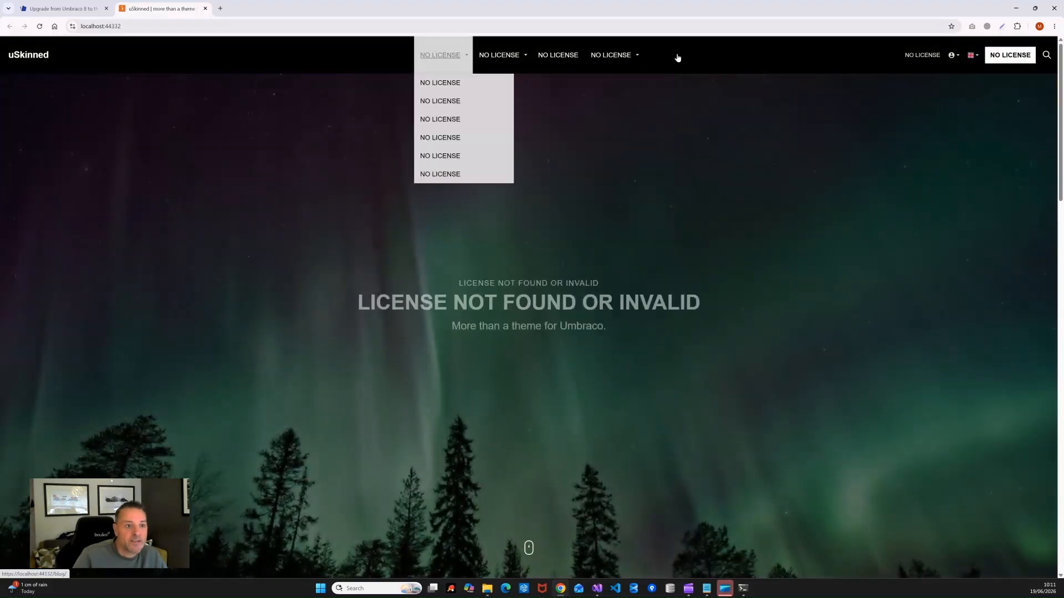
{"action": "left_click", "coordinate": [196, 26]}
{"action": "left_click", "coordinate": [196, 26]}
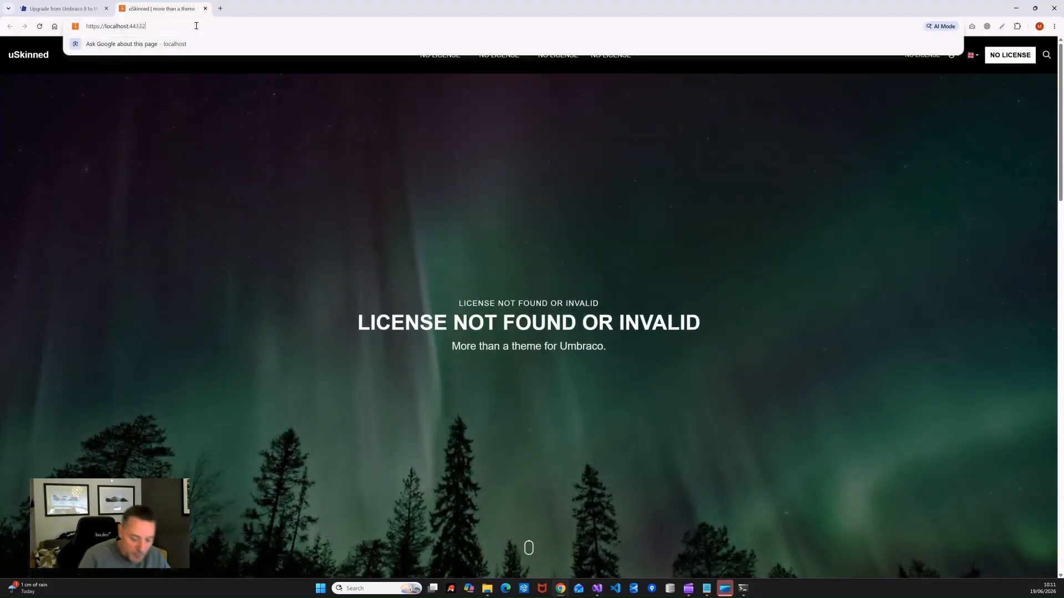
{"action": "type", "text": "/UMBRACO/"}
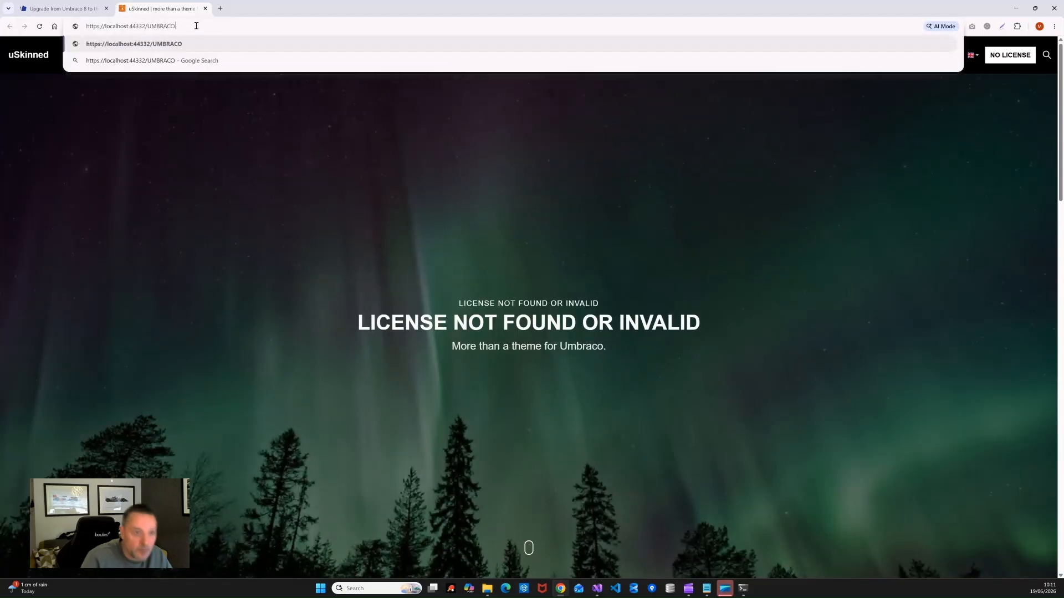
{"action": "key", "text": "Return"}
Step: Log in with the saved admin e-mail and password, decline the newsletter, and close the backoffice tab
{"action": "left_click", "coordinate": [492, 282]}
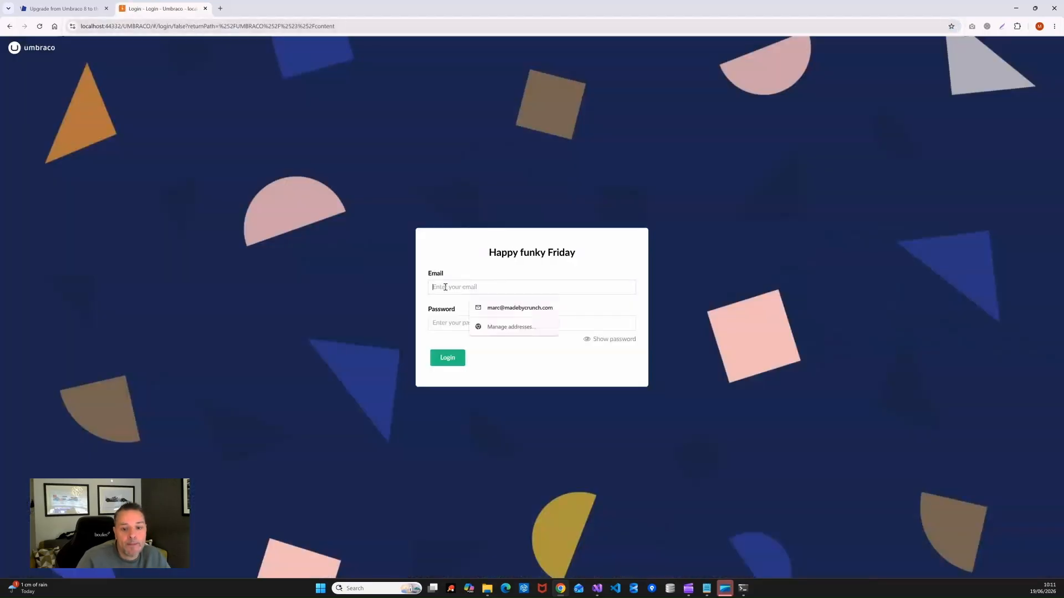
{"action": "left_click", "coordinate": [480, 317]}
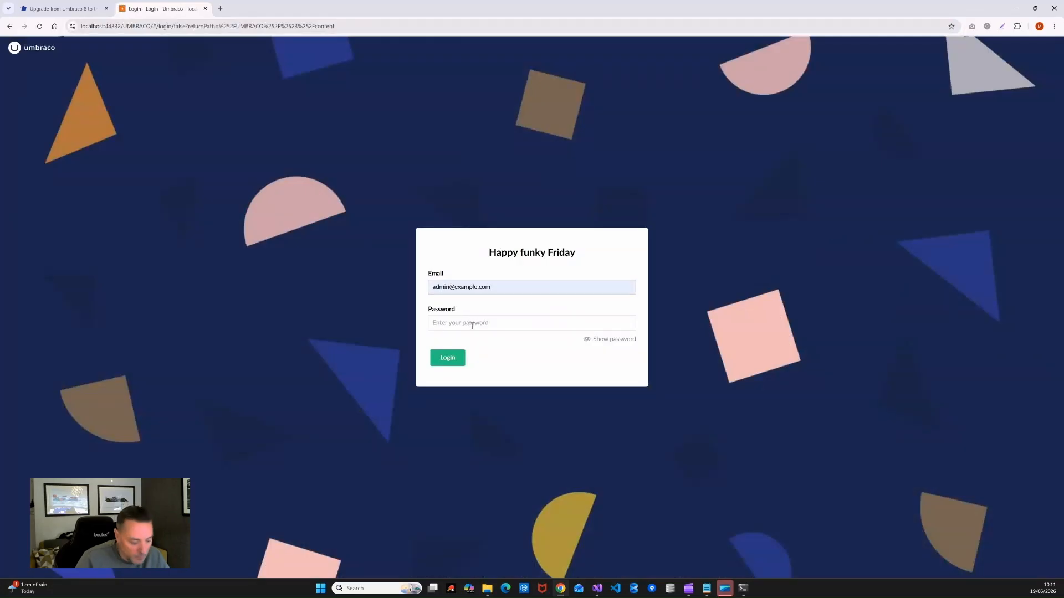
{"action": "left_click", "coordinate": [472, 326]}
{"action": "type", "text": "•"}
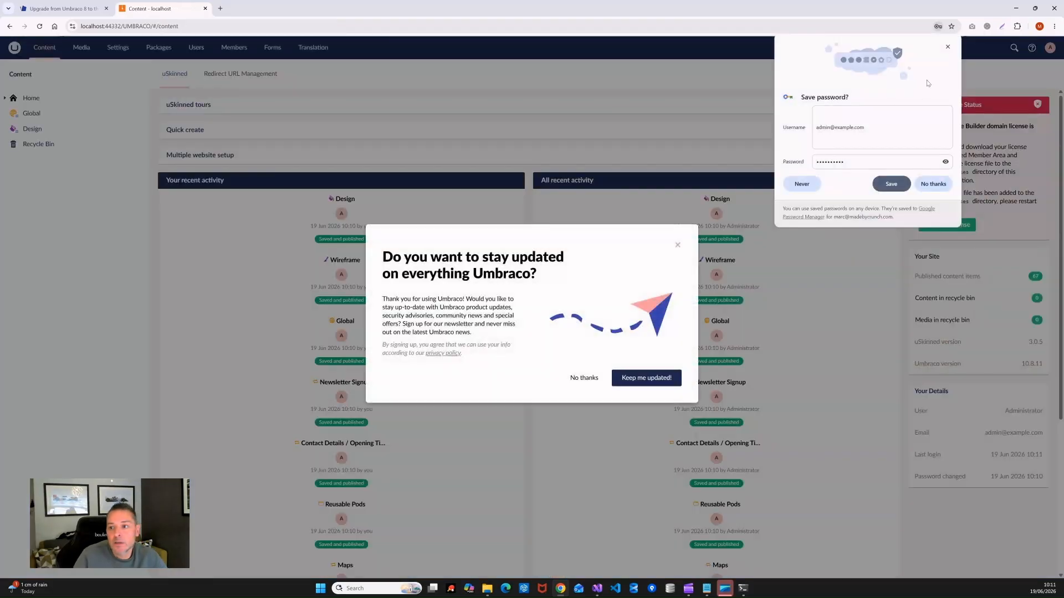
{"action": "left_click", "coordinate": [579, 378]}
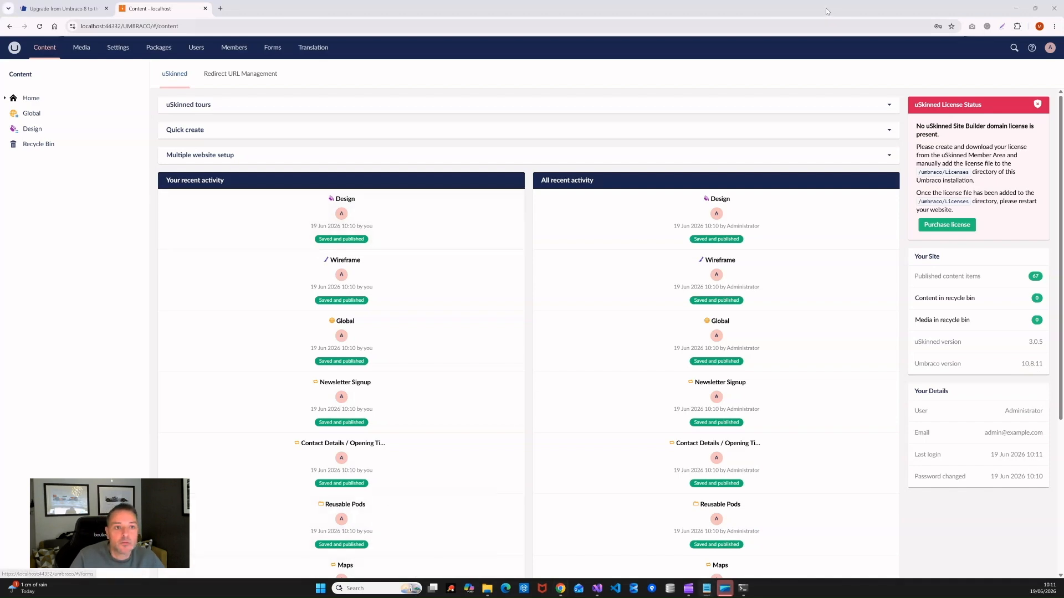
{"action": "left_click", "coordinate": [205, 8]}
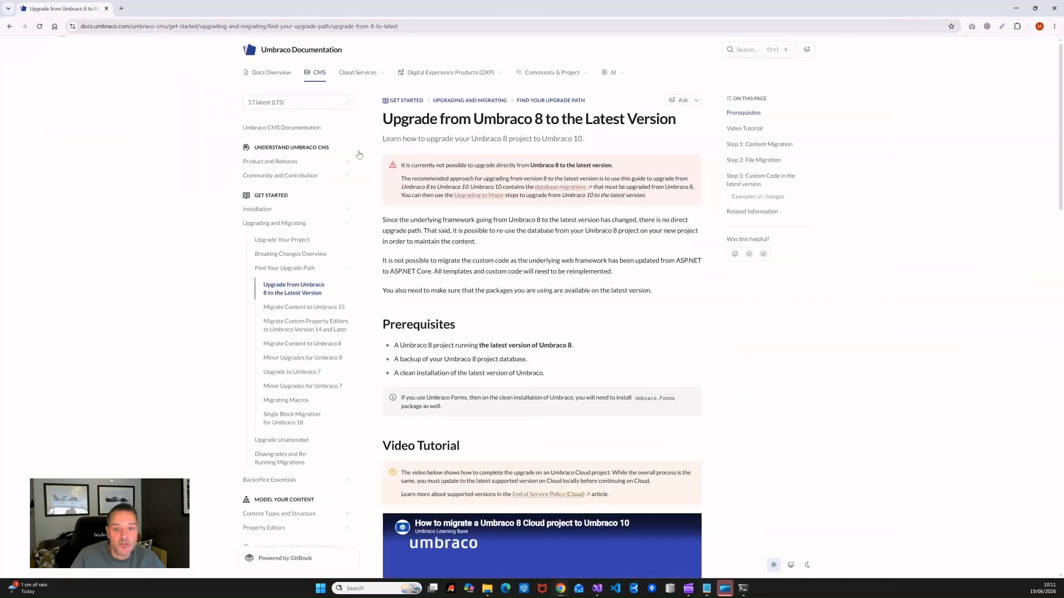
Step: Stop the running site and pick uskinned-v8-site-builder.lic in the UPGRADE DEMO folder
{"action": "left_click", "coordinate": [743, 590]}
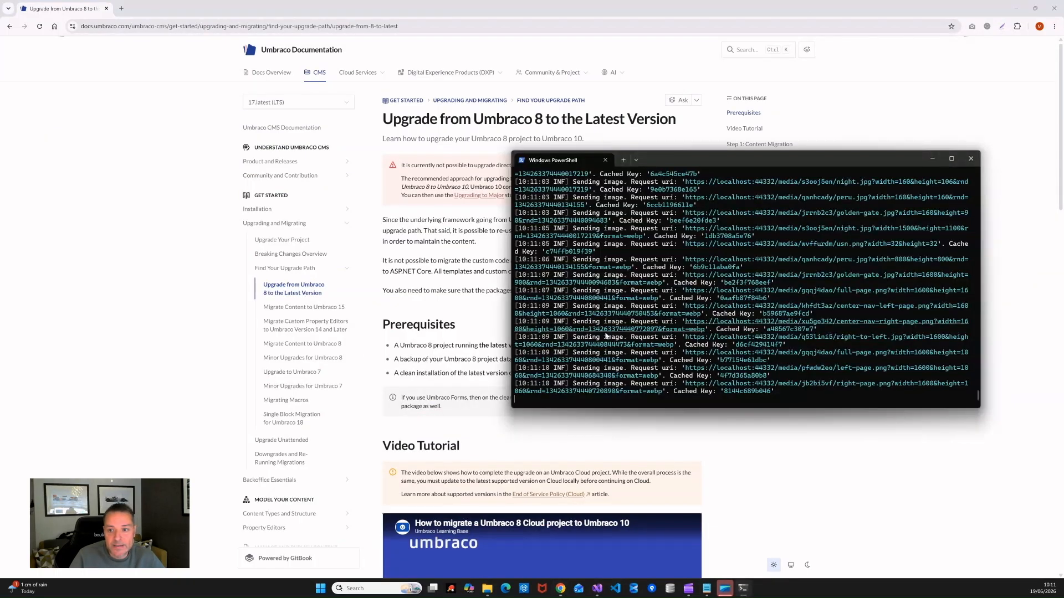
{"action": "key", "text": "ctrl+c"}
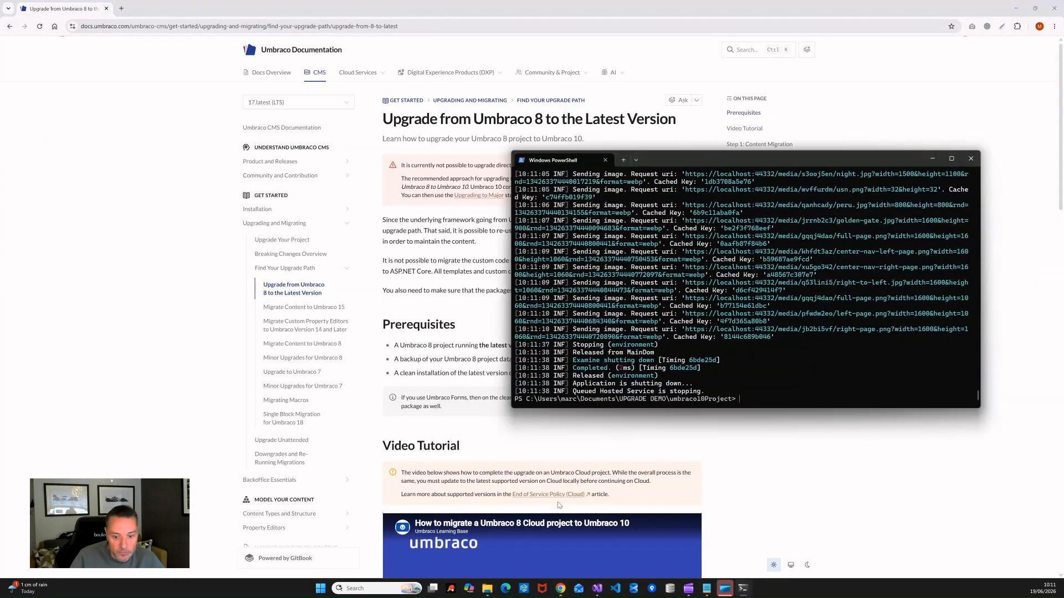
{"action": "mouse_move", "coordinate": [491, 594]}
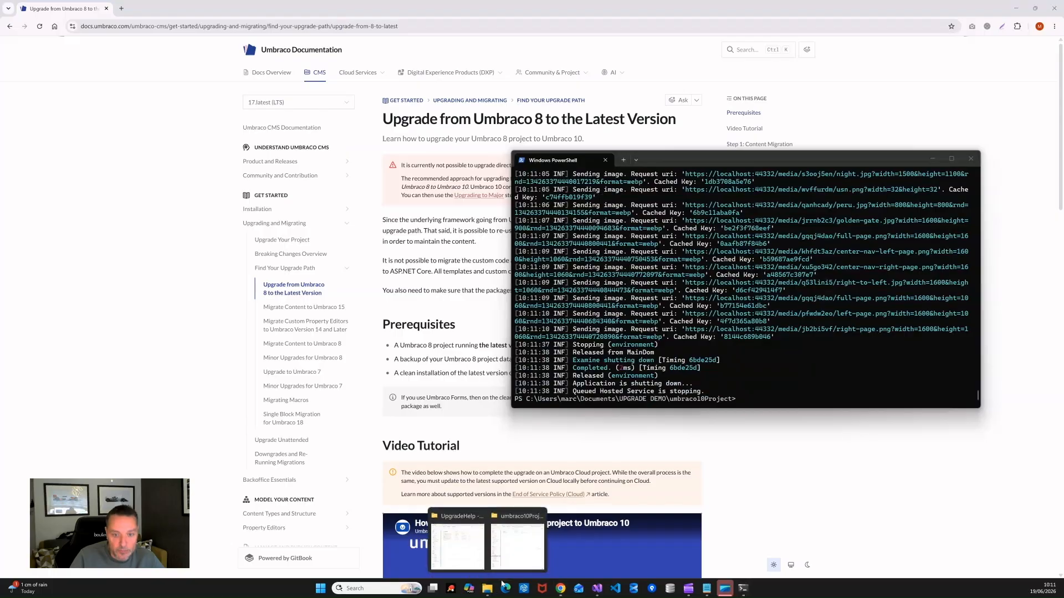
{"action": "left_click", "coordinate": [524, 546]}
{"action": "left_click_drag", "start_coordinate": [250, 147], "coordinate": [523, 107]}
{"action": "left_click", "coordinate": [532, 120]}
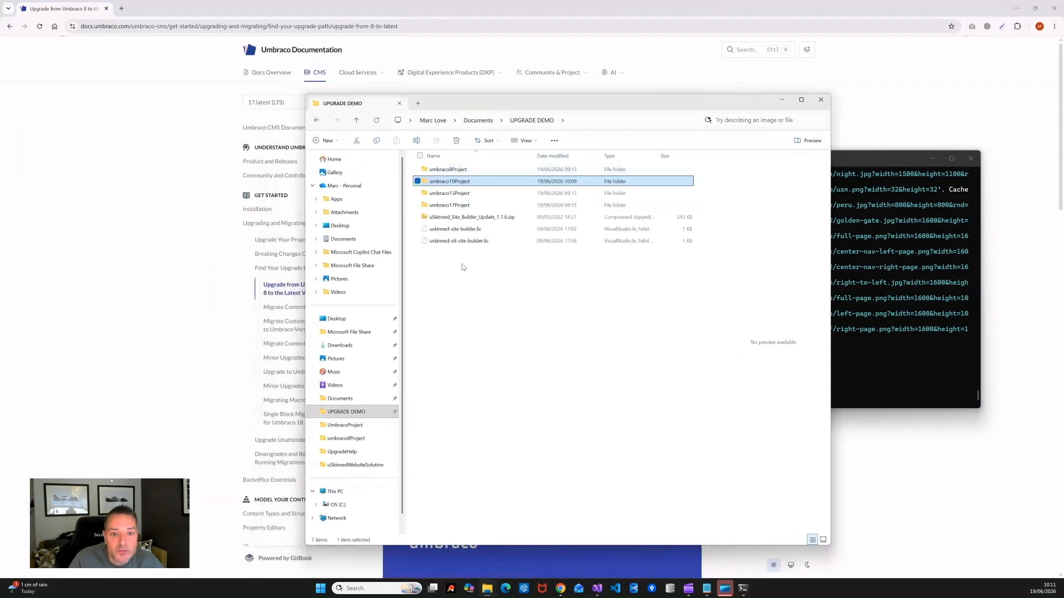
{"action": "left_click", "coordinate": [465, 242]}
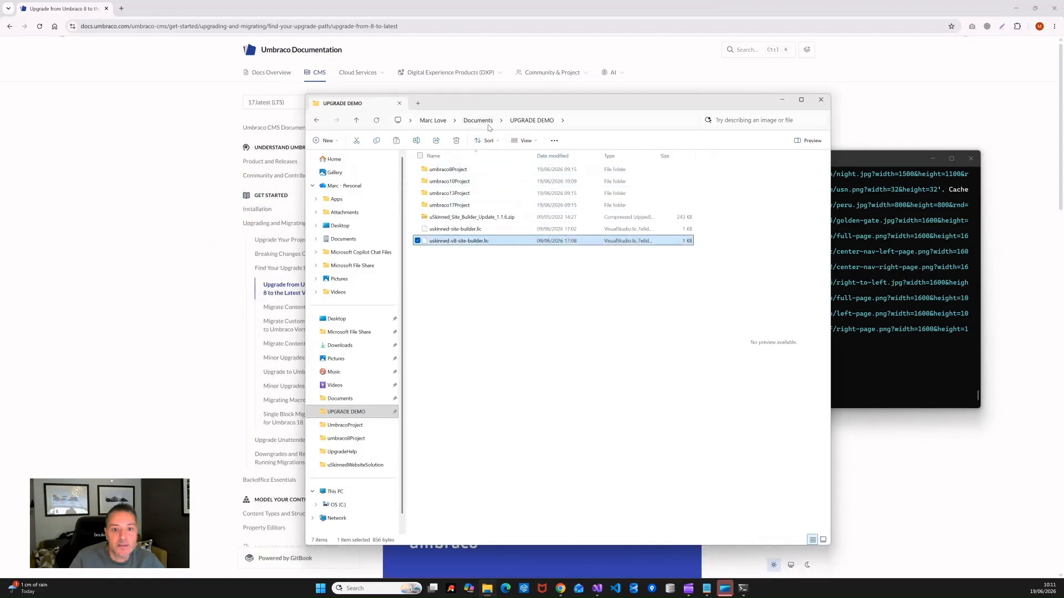
Step: Paste the licence into umbraco10Project/MyProject/umbraco/Licenses and recall the dotnet run command in PowerShell
{"action": "double_click", "coordinate": [470, 183]}
{"action": "left_click", "coordinate": [438, 169]}
{"action": "double_click", "coordinate": [438, 169]}
{"action": "left_click", "coordinate": [439, 217]}
{"action": "double_click", "coordinate": [438, 217]}
{"action": "double_click", "coordinate": [441, 184]}
{"action": "right_click", "coordinate": [523, 321]}
{"action": "left_click", "coordinate": [540, 331]}
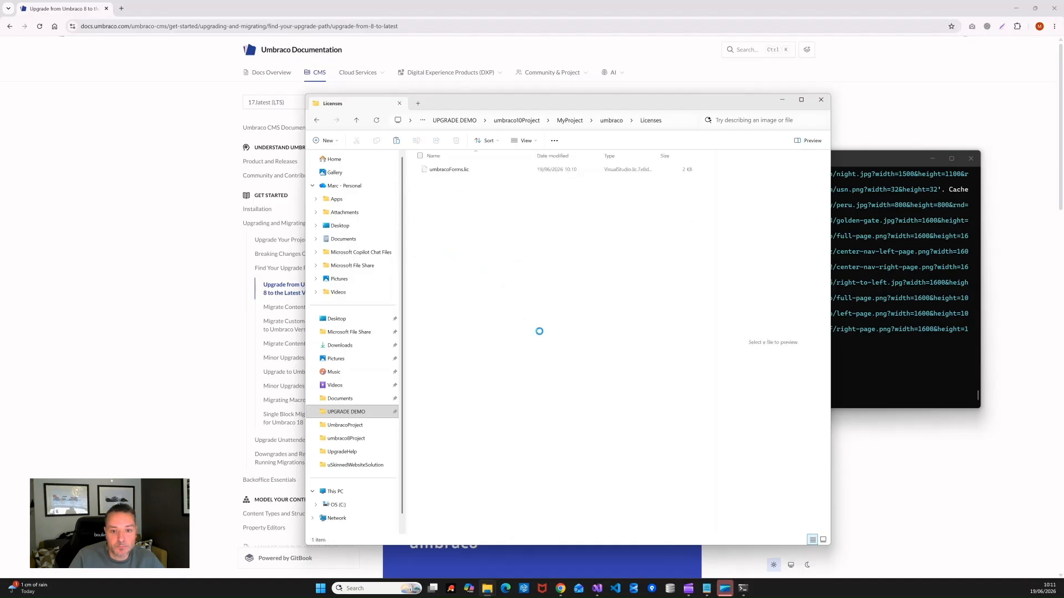
{"action": "left_click", "coordinate": [867, 361]}
{"action": "key", "text": "Up"}
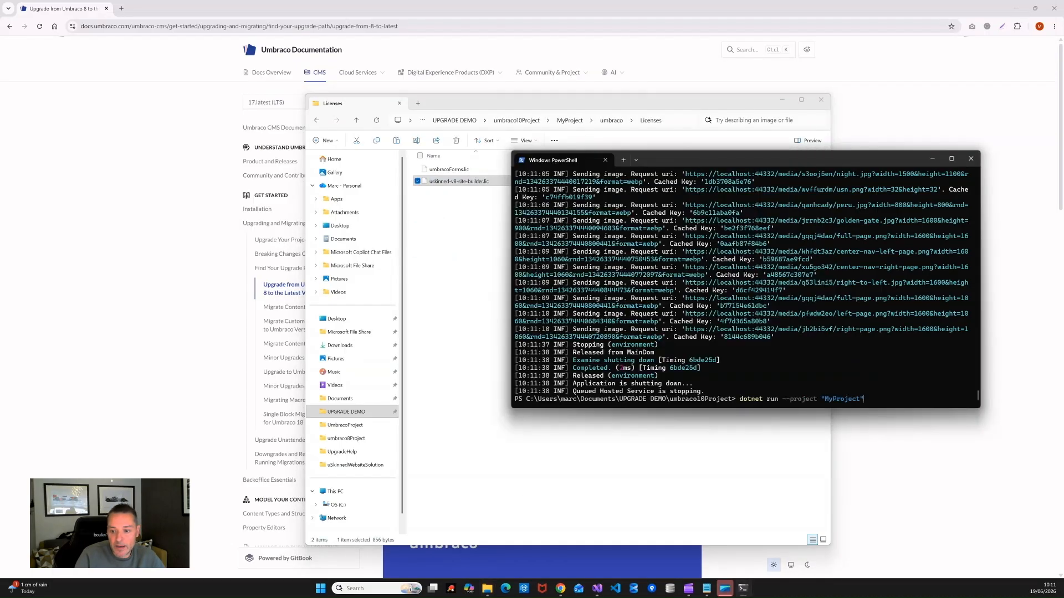
{"action": "key", "text": "Return"}
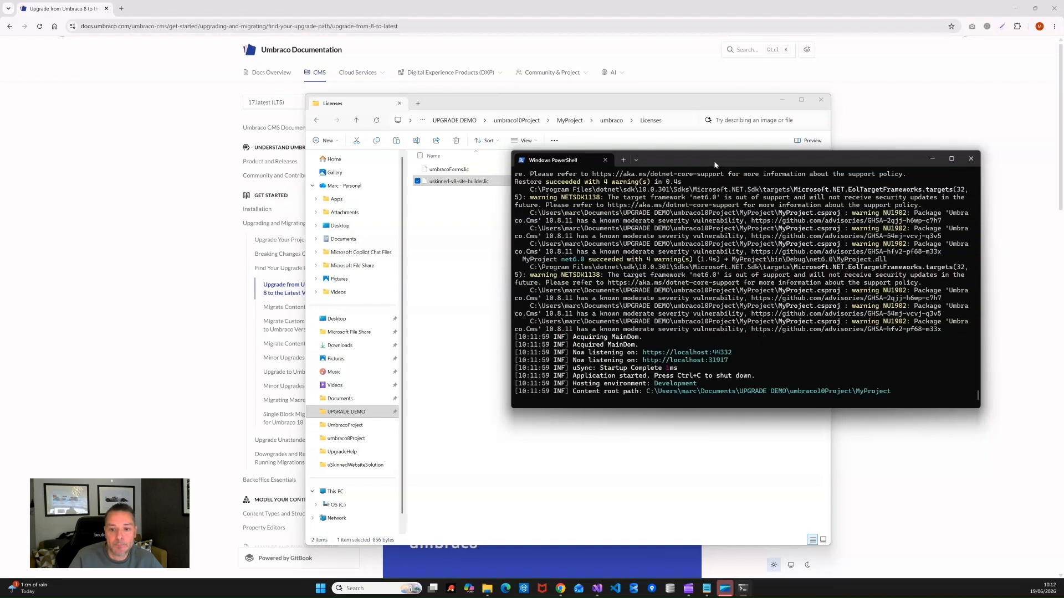
{"action": "left_click_drag", "start_coordinate": [716, 161], "coordinate": [592, 130]}
{"action": "left_click", "coordinate": [559, 322], "text": "ctrl"}
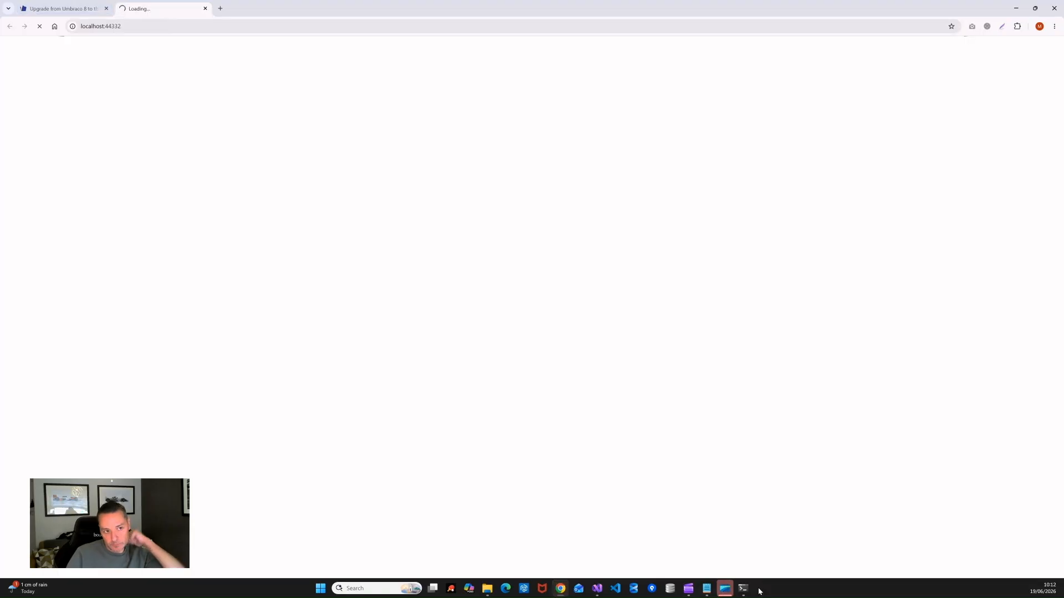
Step: Scroll the uSkinned Site Builder home page at localhost:44332 to check it renders through the footer
{"action": "mouse_move", "coordinate": [753, 590]}
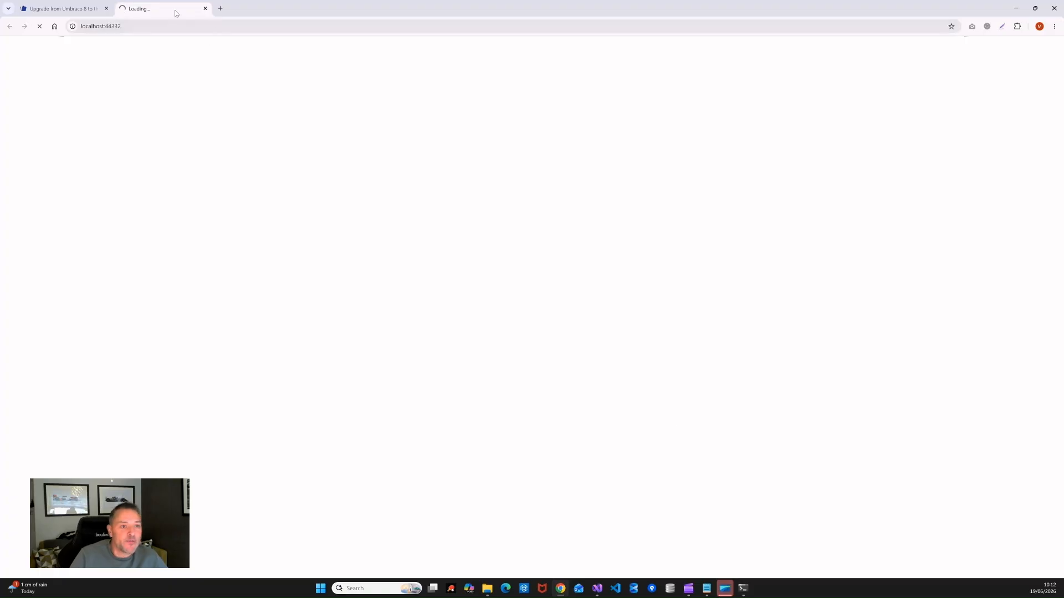
{"action": "left_click", "coordinate": [141, 27]}
{"action": "left_click", "coordinate": [173, 31]}
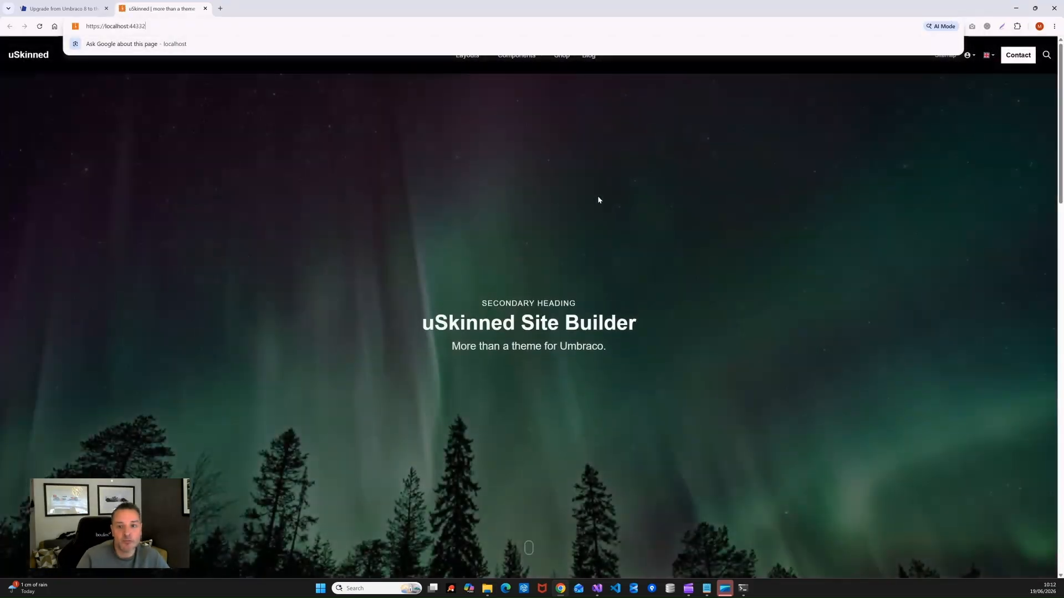
{"action": "left_click", "coordinate": [614, 185]}
{"action": "scroll", "coordinate": [760, 282], "scroll_direction": "down", "scroll_amount": 10}
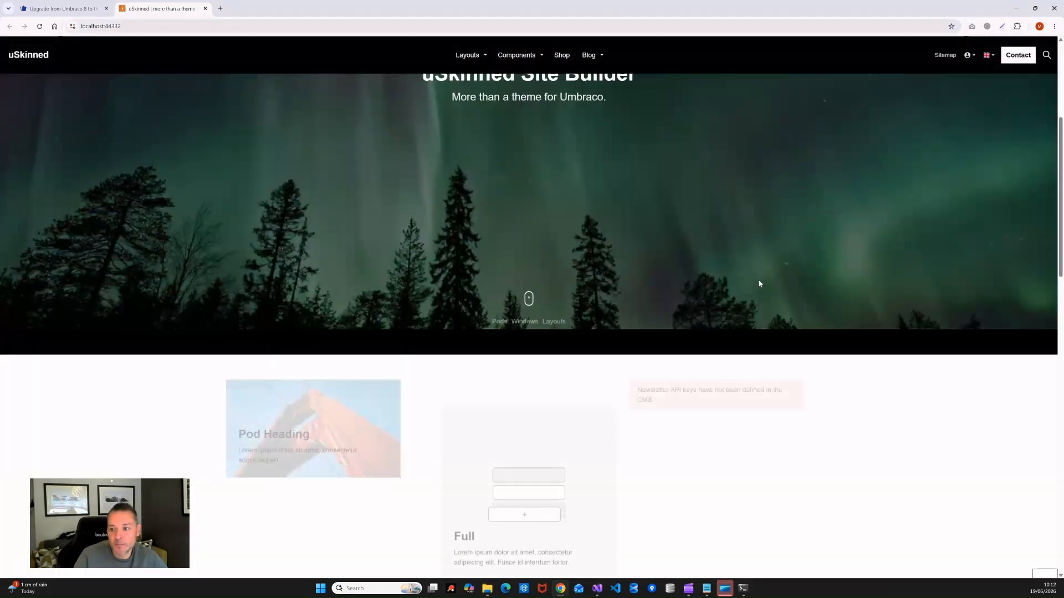
{"action": "left_click_drag", "start_coordinate": [1061, 220], "coordinate": [1061, 69]}
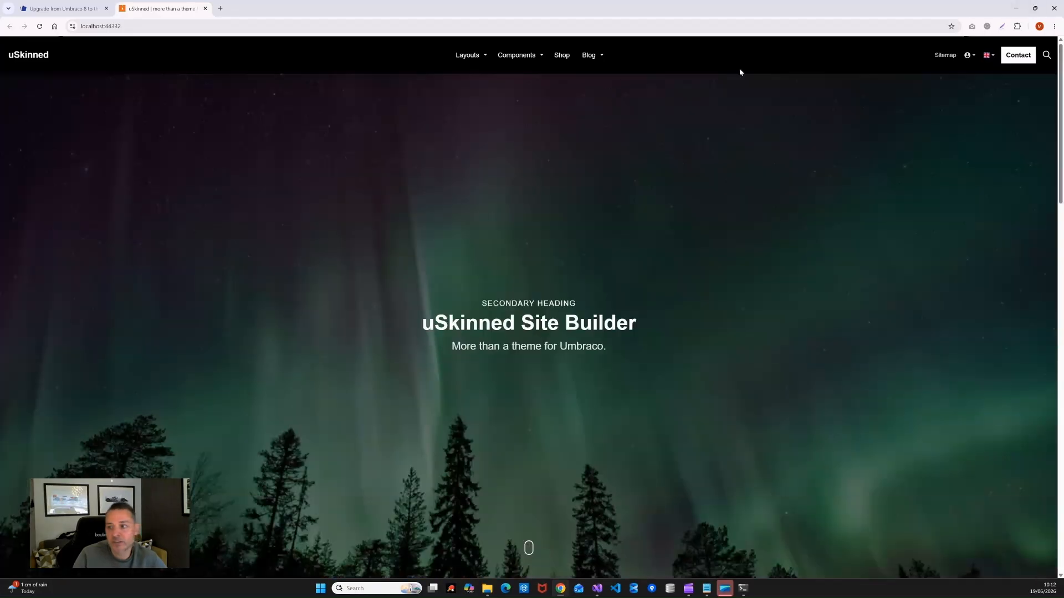
{"action": "left_click_drag", "start_coordinate": [1060, 76], "coordinate": [1058, 22]}
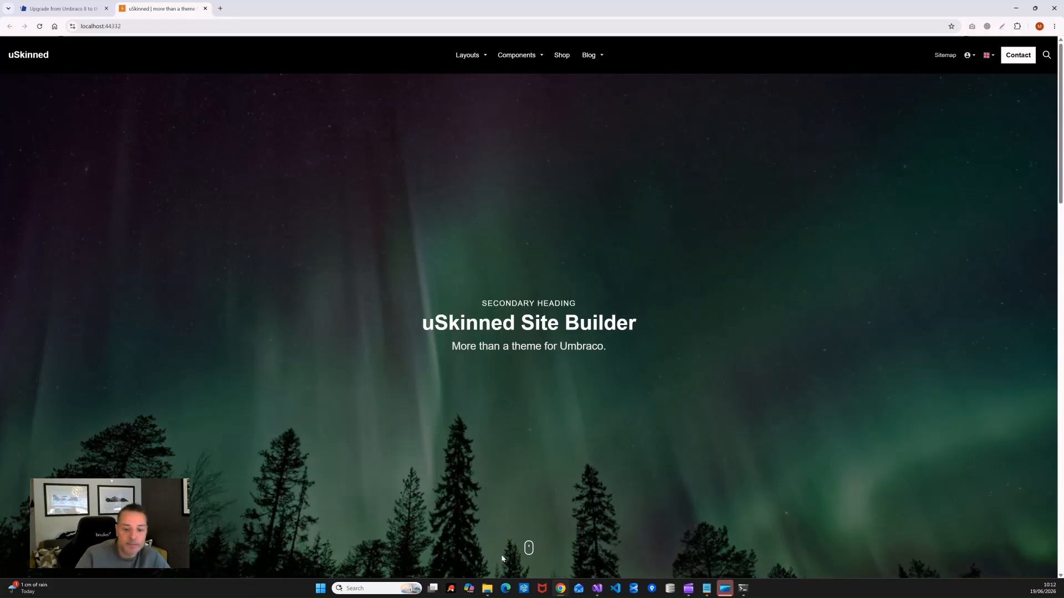
{"action": "mouse_move", "coordinate": [488, 594]}
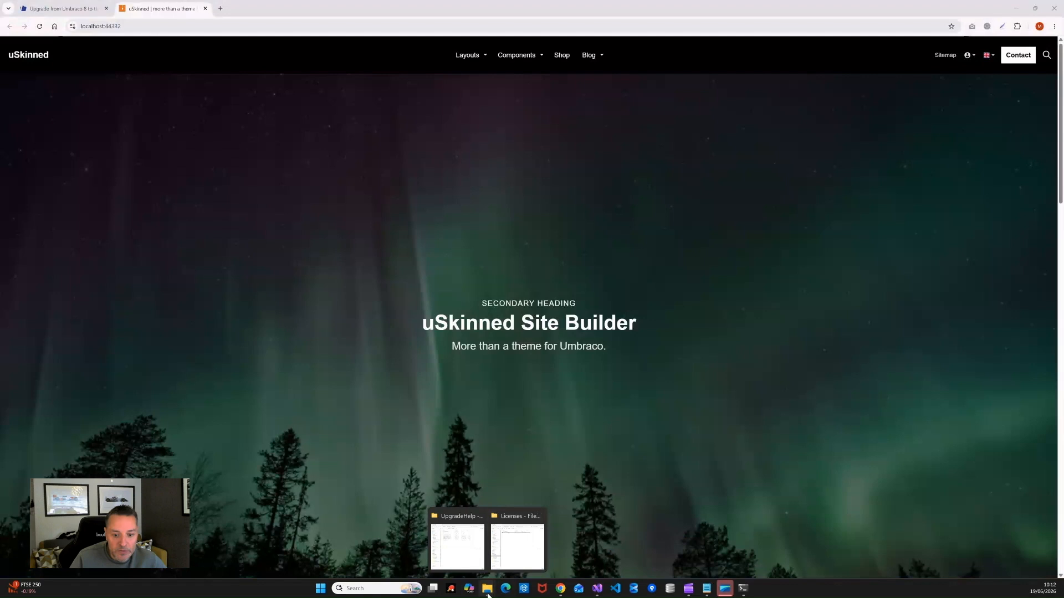
Step: Go from Licenses up to umbraco10Project > MyProject and open appsettings.Development.json with Notepad
{"action": "left_click", "coordinate": [518, 543]}
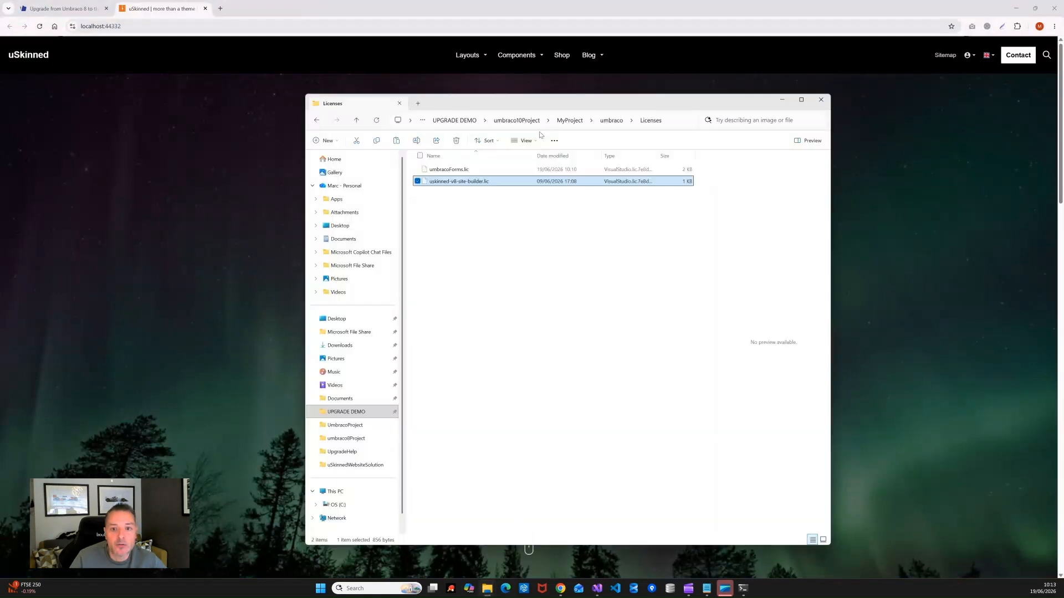
{"action": "left_click", "coordinate": [515, 122]}
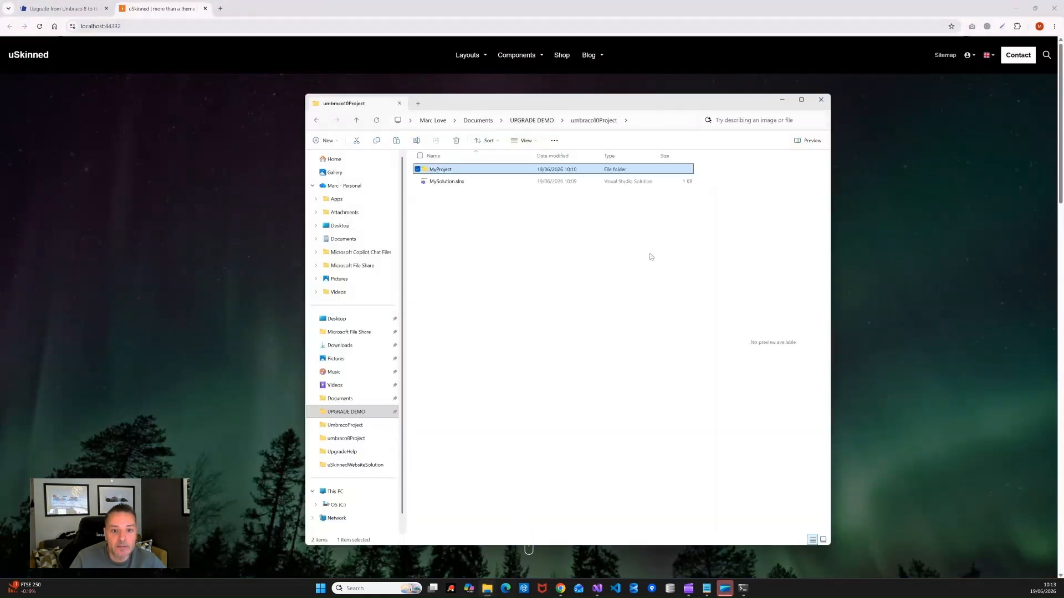
{"action": "double_click", "coordinate": [438, 170]}
{"action": "left_click", "coordinate": [452, 291]}
{"action": "right_click", "coordinate": [452, 293]}
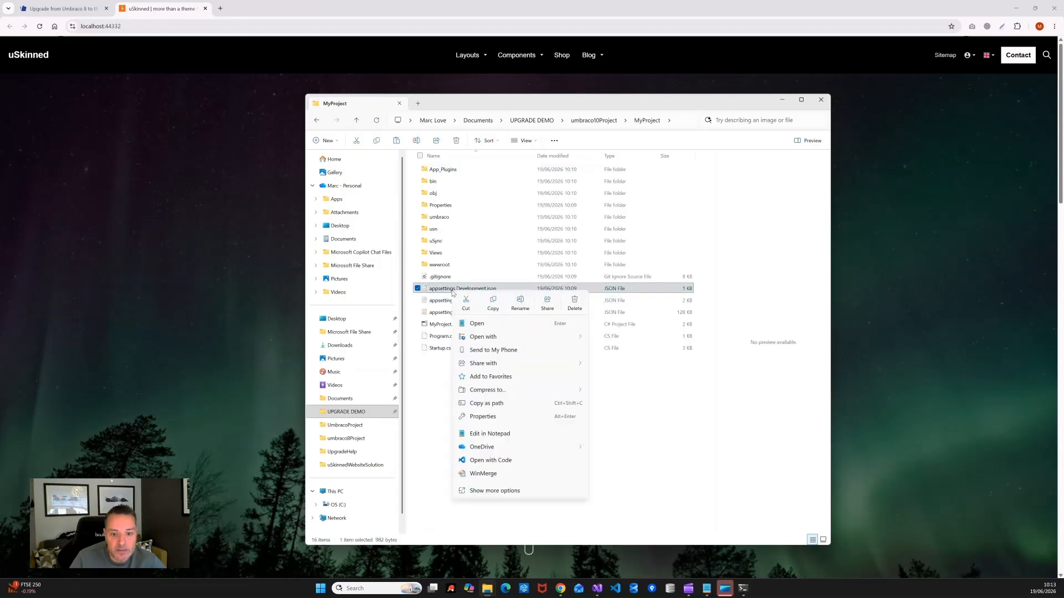
{"action": "mouse_move", "coordinate": [502, 337]}
{"action": "left_click", "coordinate": [615, 351]}
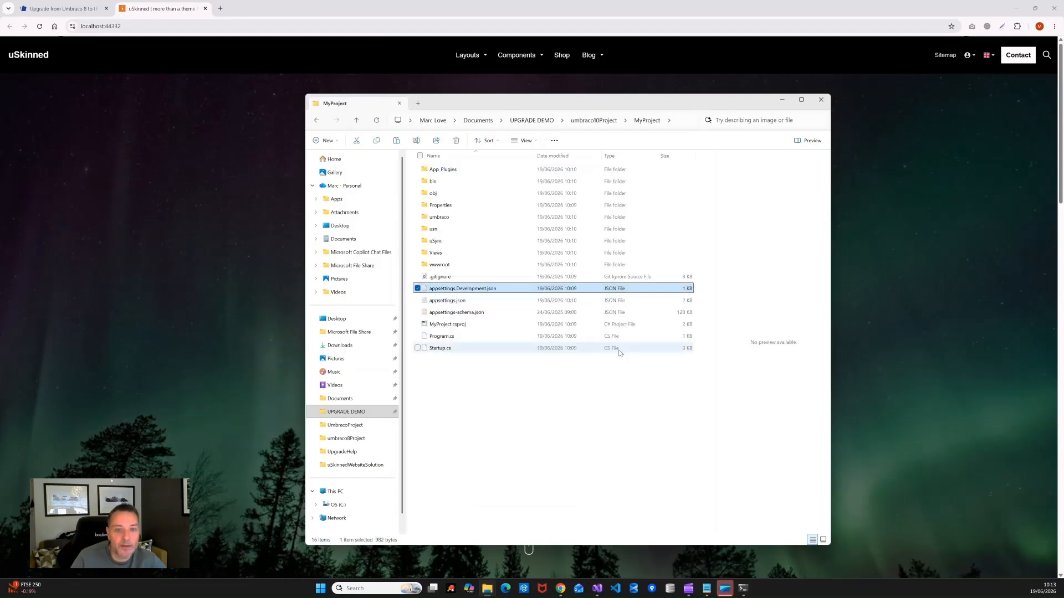
{"action": "left_click_drag", "start_coordinate": [1063, 56], "coordinate": [275, 110]}
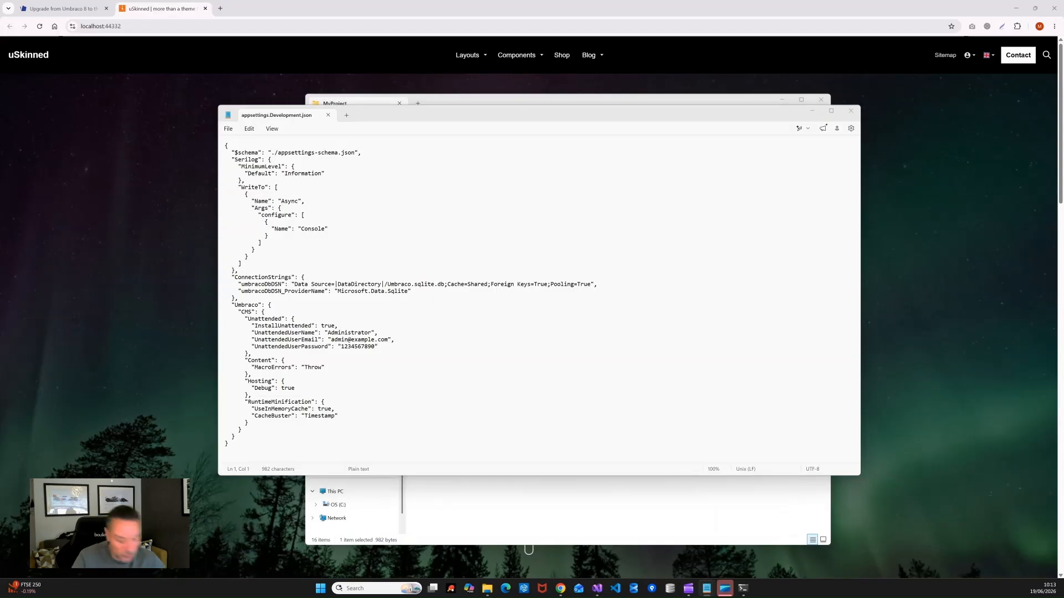
Step: Replace the SQLite connection strings with the UmbracoUpgradeDemo SQL Server connection string and fix its indentation
{"action": "left_click_drag", "start_coordinate": [425, 288], "coordinate": [198, 288]}
{"action": "key", "text": "ctrl+v"}
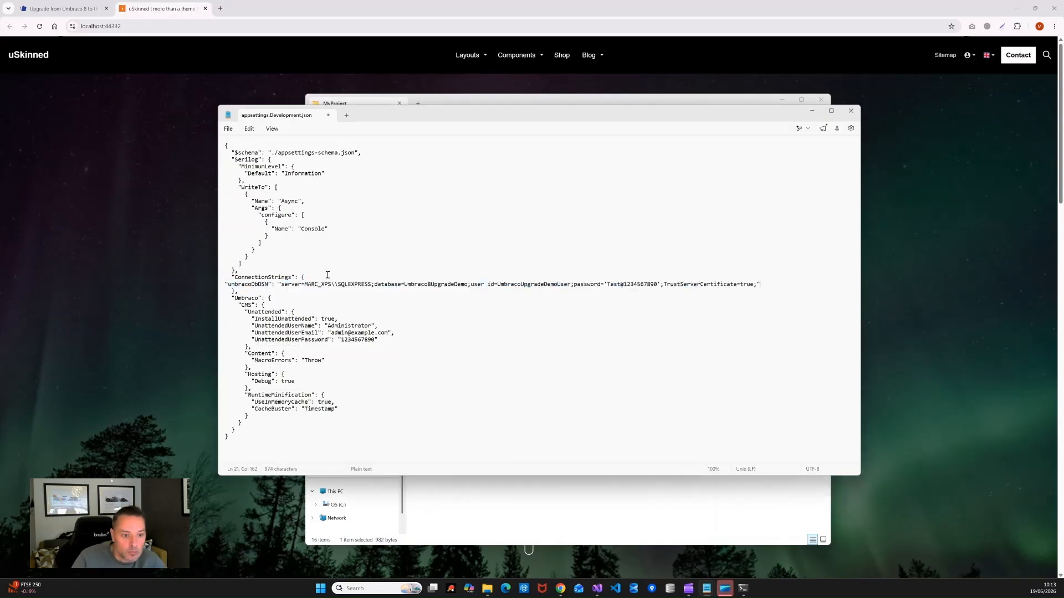
{"action": "key", "text": "Home"}
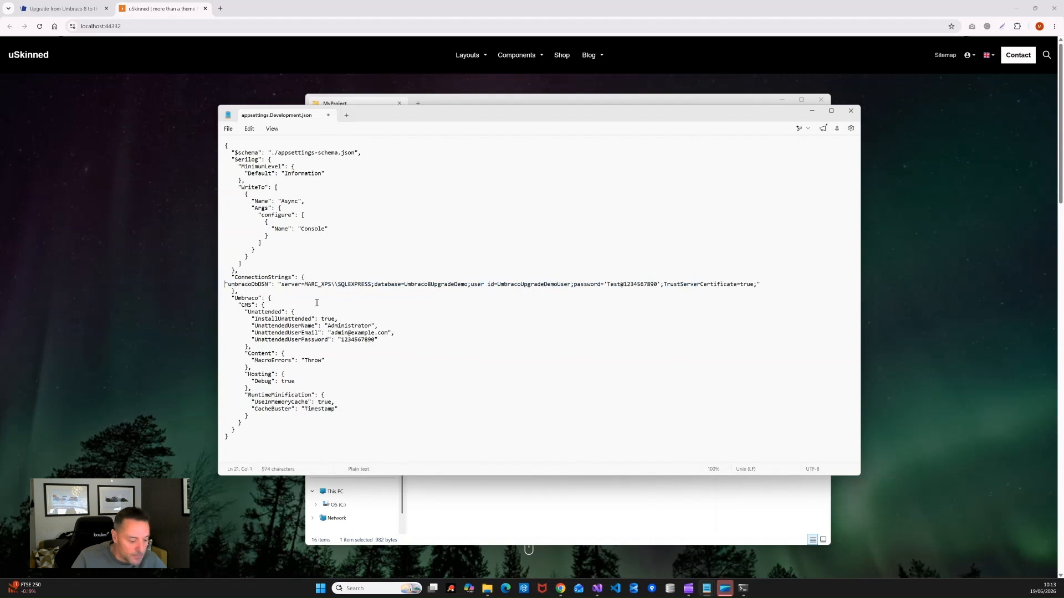
{"action": "key", "text": "Tab"}
{"action": "key", "text": "Tab"}
{"action": "key", "text": "BackSpace"}
{"action": "key", "text": "BackSpace"}
{"action": "key", "text": "BackSpace"}
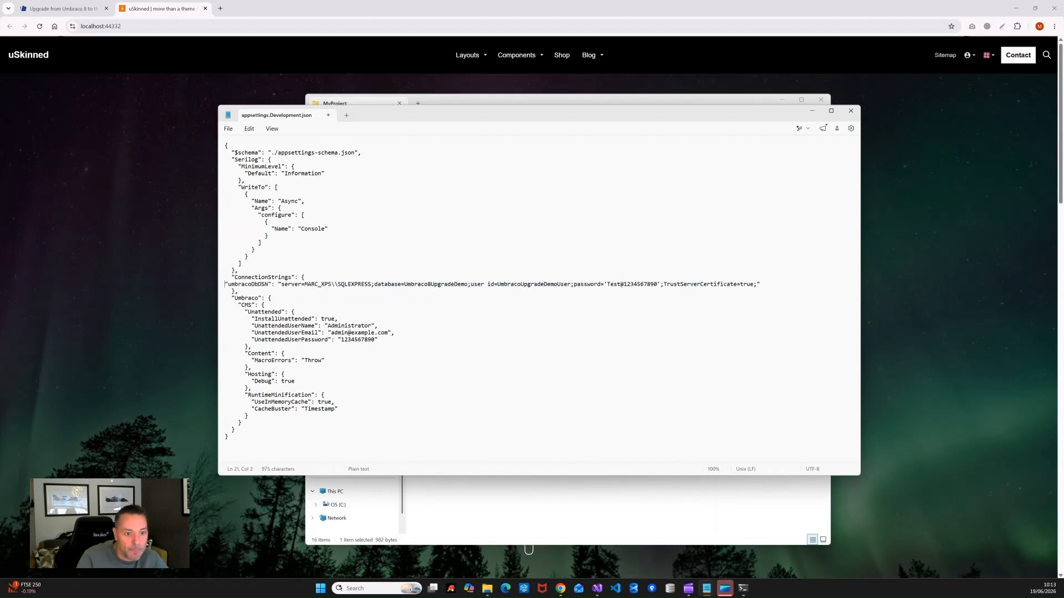
{"action": "key", "text": "Return"}
{"action": "key", "text": "Tab"}
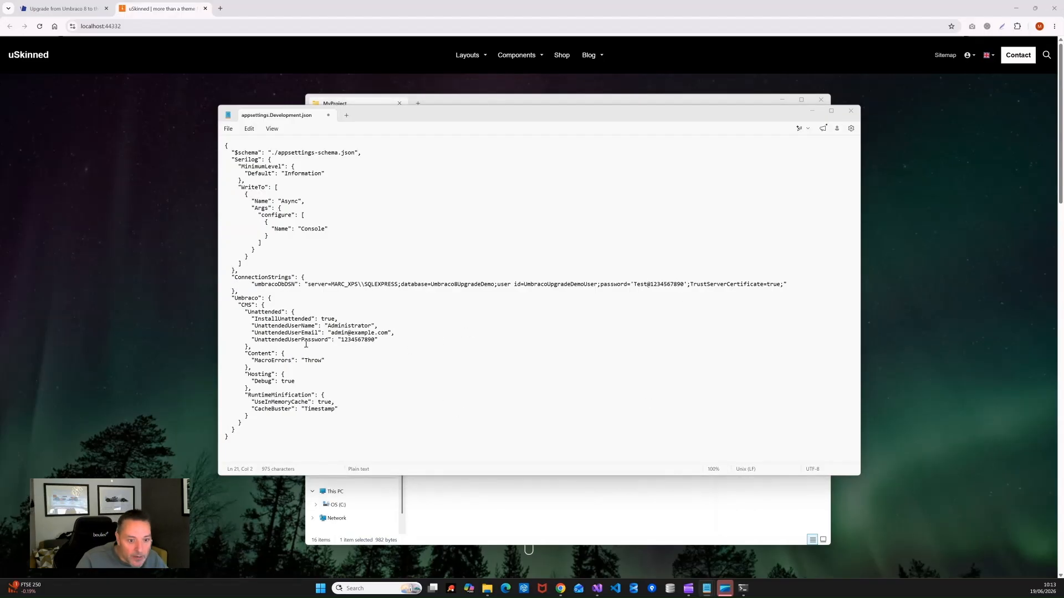
Step: Add a PackageMigration block with RunSchemaAndContentMigrations false after RuntimeMinification and save the file
{"action": "left_click", "coordinate": [255, 416]}
{"action": "type", "text": ","}
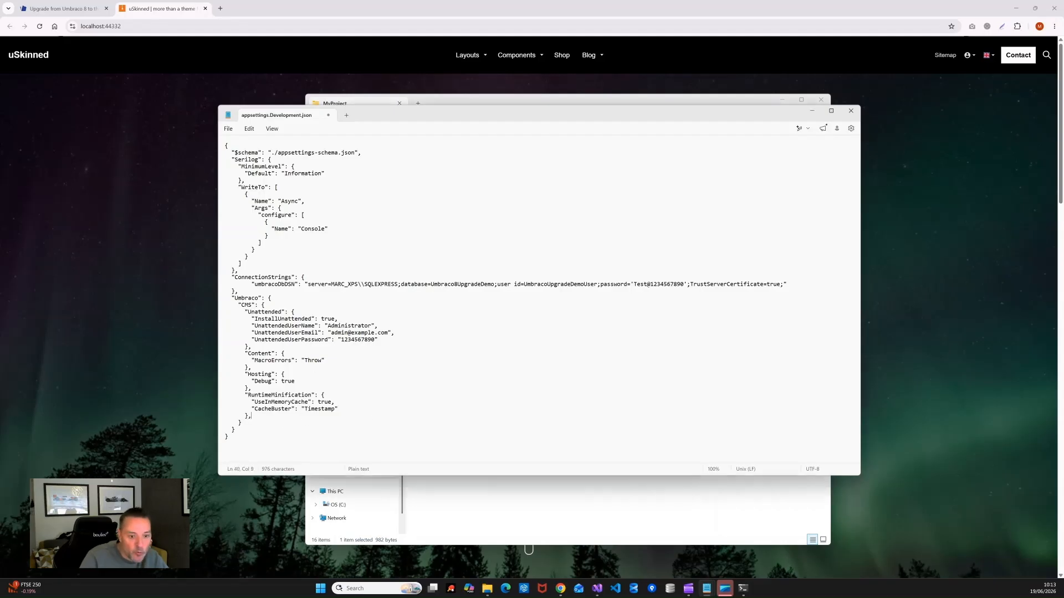
{"action": "key", "text": "Return"}
{"action": "type", "text": "\"PackageMigration\": {         \"RunSchemaAndContentMigrations\": false       }"}
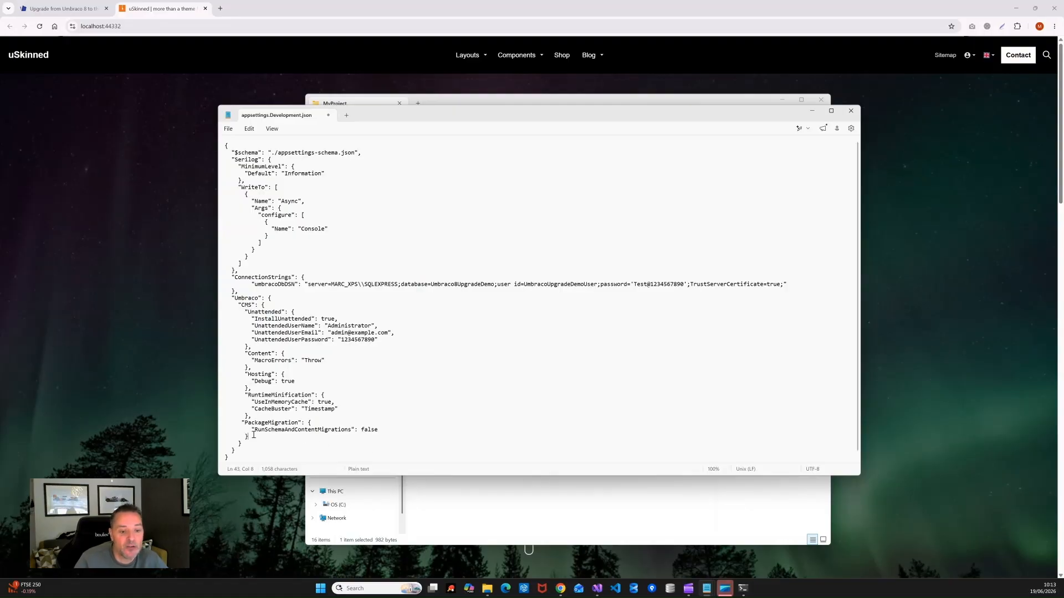
{"action": "left_click_drag", "start_coordinate": [254, 438], "coordinate": [220, 424]}
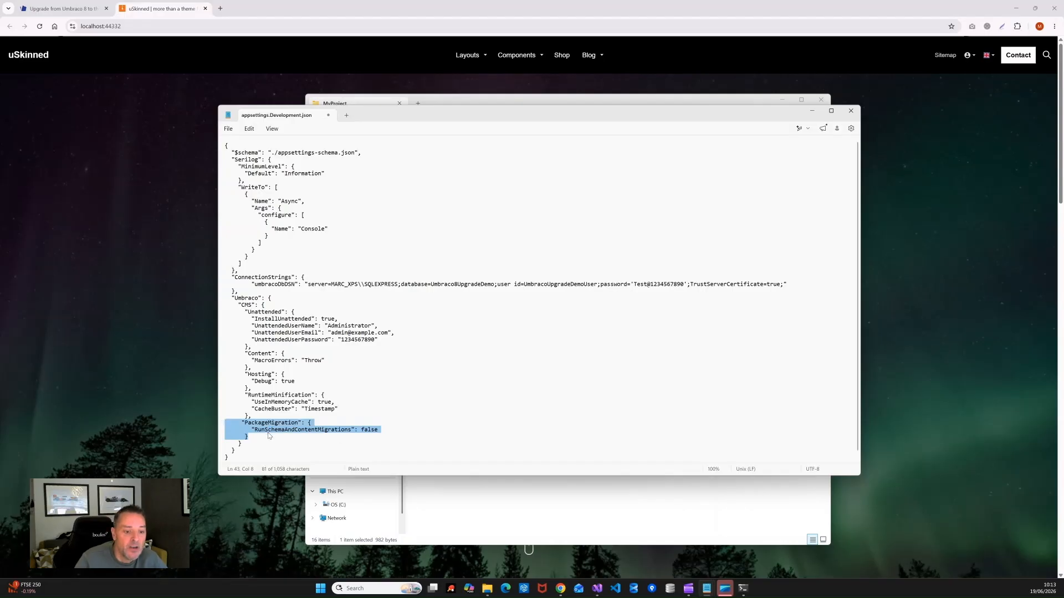
{"action": "left_click", "coordinate": [376, 428]}
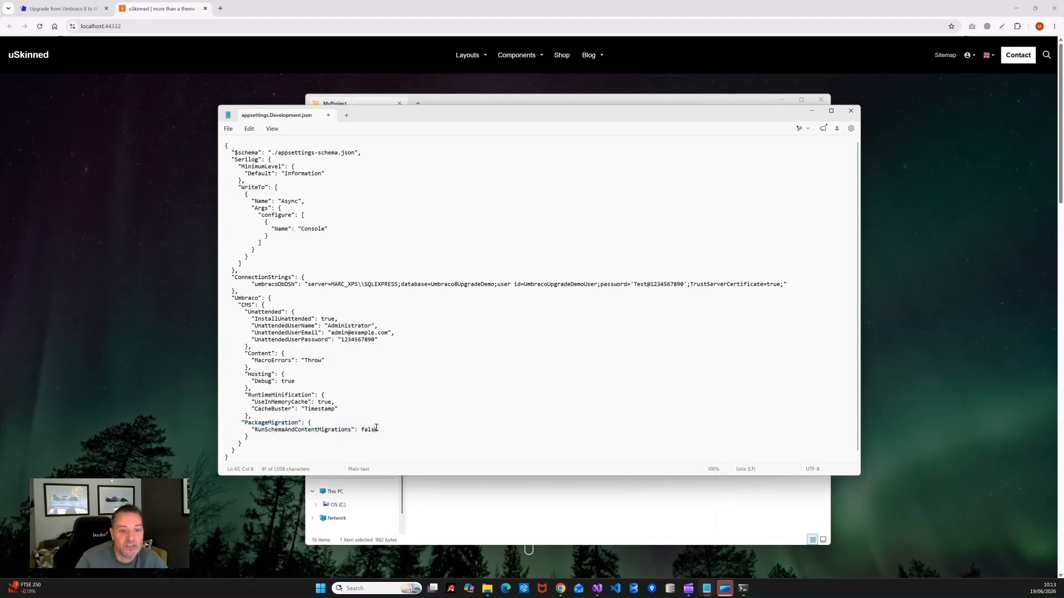
{"action": "left_click", "coordinate": [227, 129]}
{"action": "left_click", "coordinate": [232, 213]}
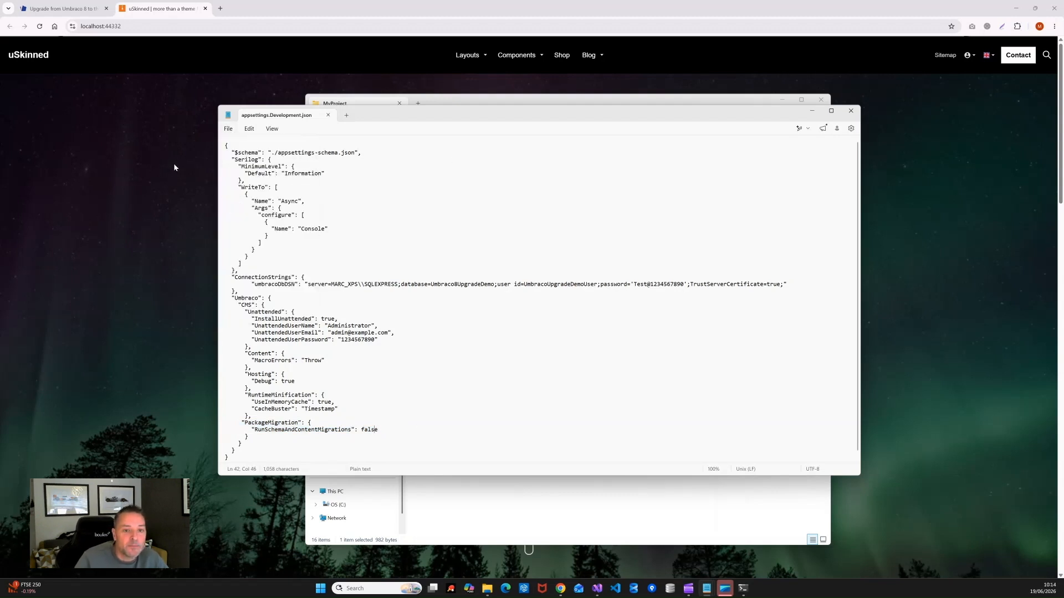
{"action": "left_click_drag", "start_coordinate": [773, 115], "coordinate": [786, 171]}
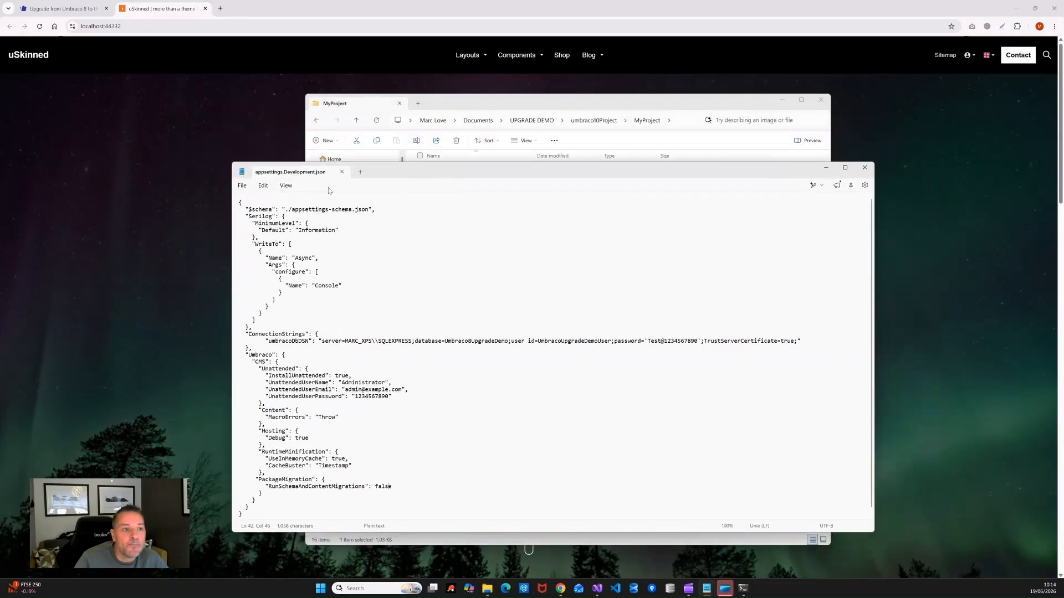
{"action": "left_click", "coordinate": [165, 153]}
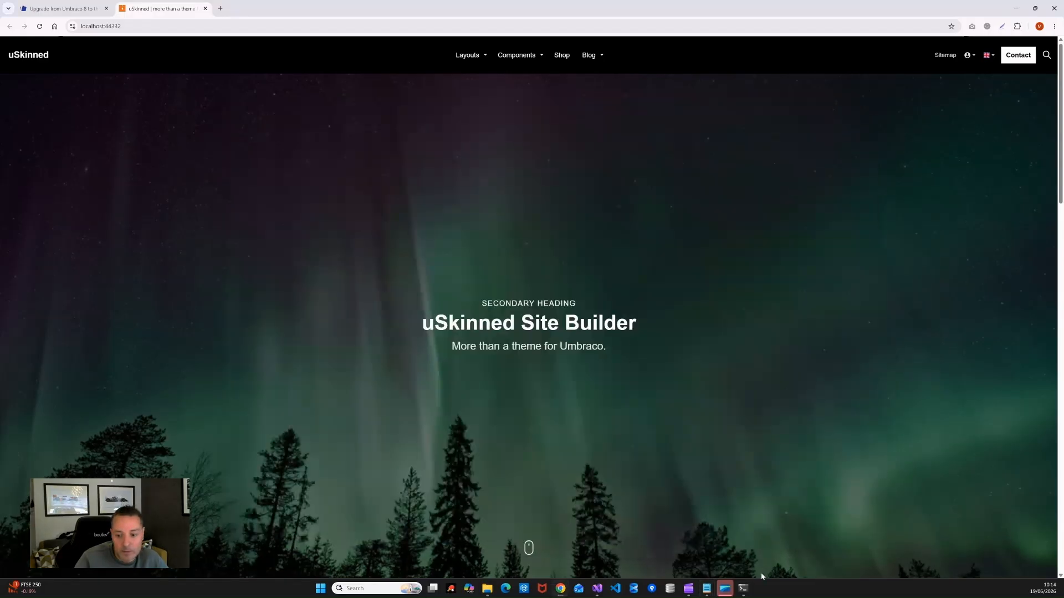
Step: Stop and rerun MyProject, then reload localhost:44332 to show the 'Website is Under Maintenance' page
{"action": "left_click", "coordinate": [743, 588]}
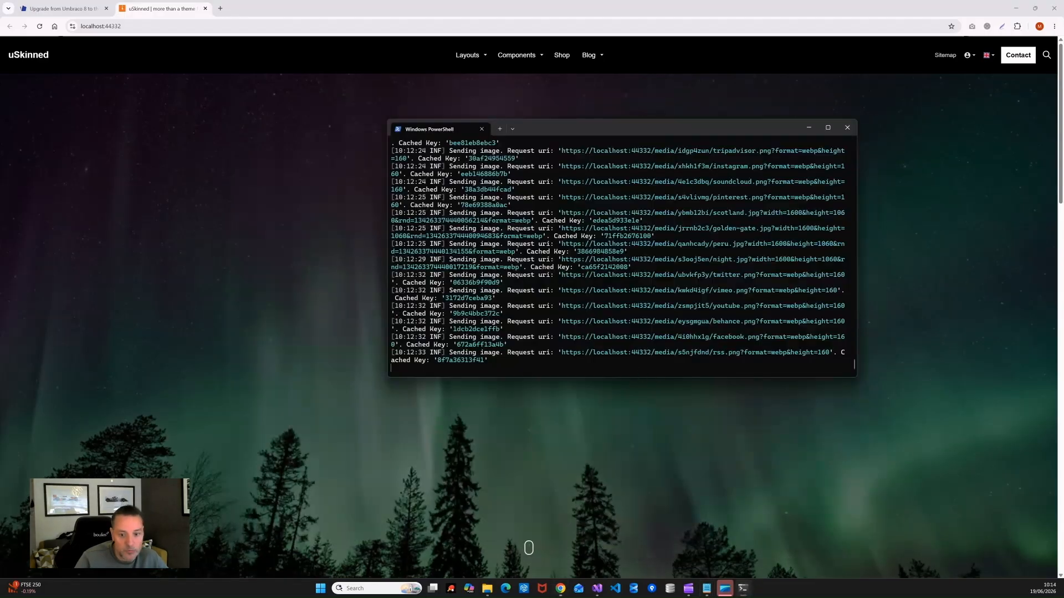
{"action": "key", "text": "ctrl+c"}
{"action": "key", "text": "Up"}
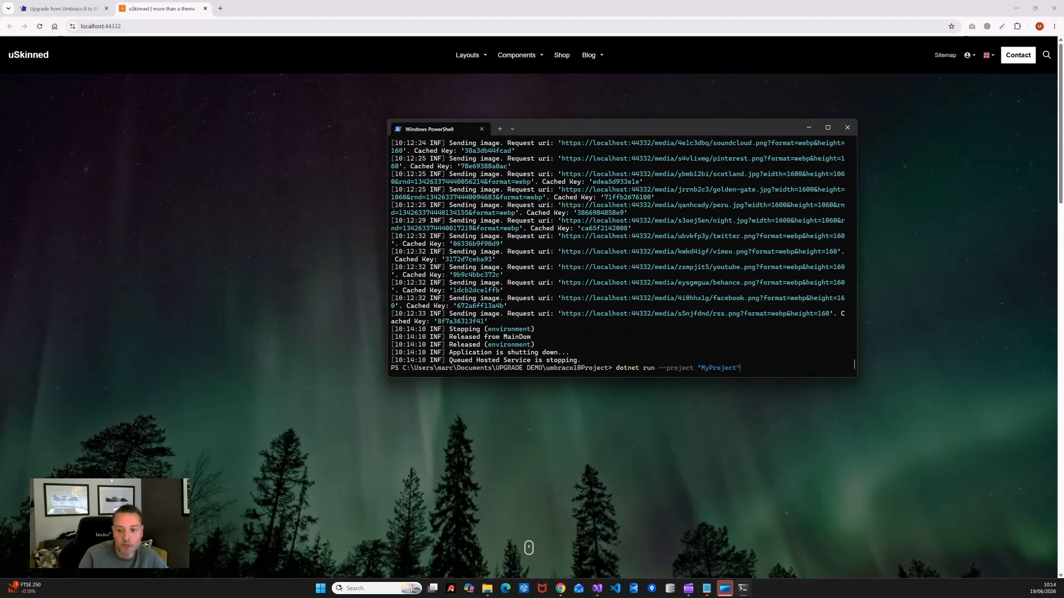
{"action": "key", "text": "Return"}
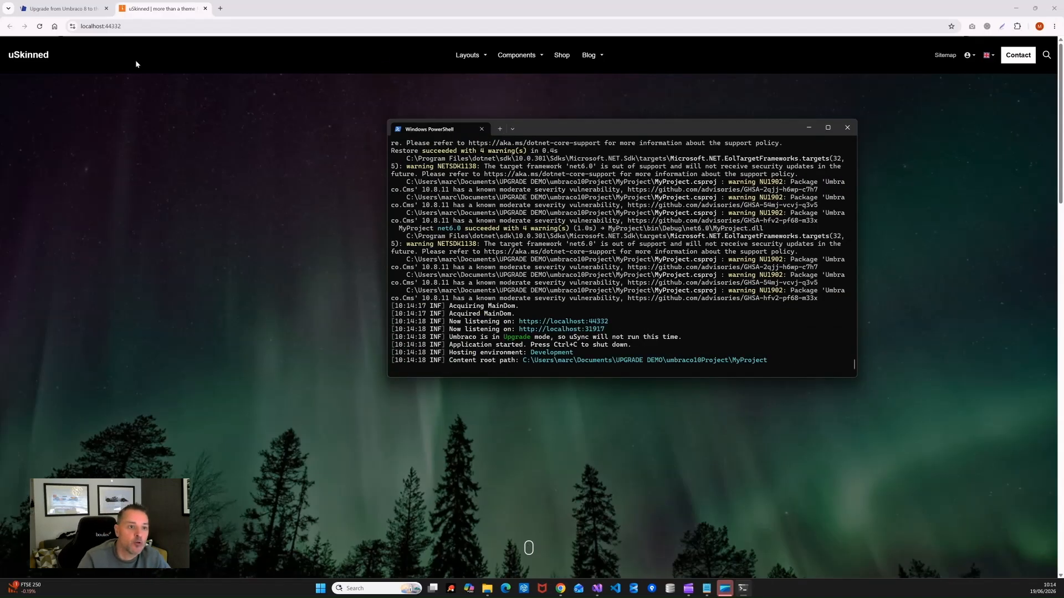
{"action": "left_click", "coordinate": [171, 26]}
{"action": "key", "text": "Return"}
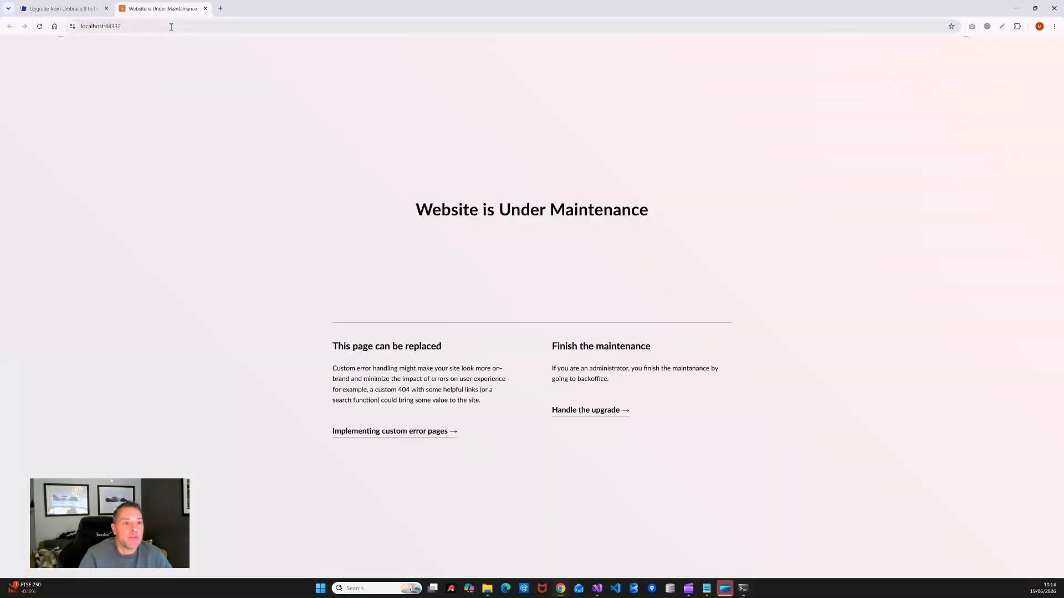
Step: Go to localhost:44332/umbraco and continue the database upgrade to Umbraco 10.8.11
{"action": "left_click", "coordinate": [172, 26]}
{"action": "left_click", "coordinate": [195, 24]}
{"action": "type", "text": "/umbraco/"}
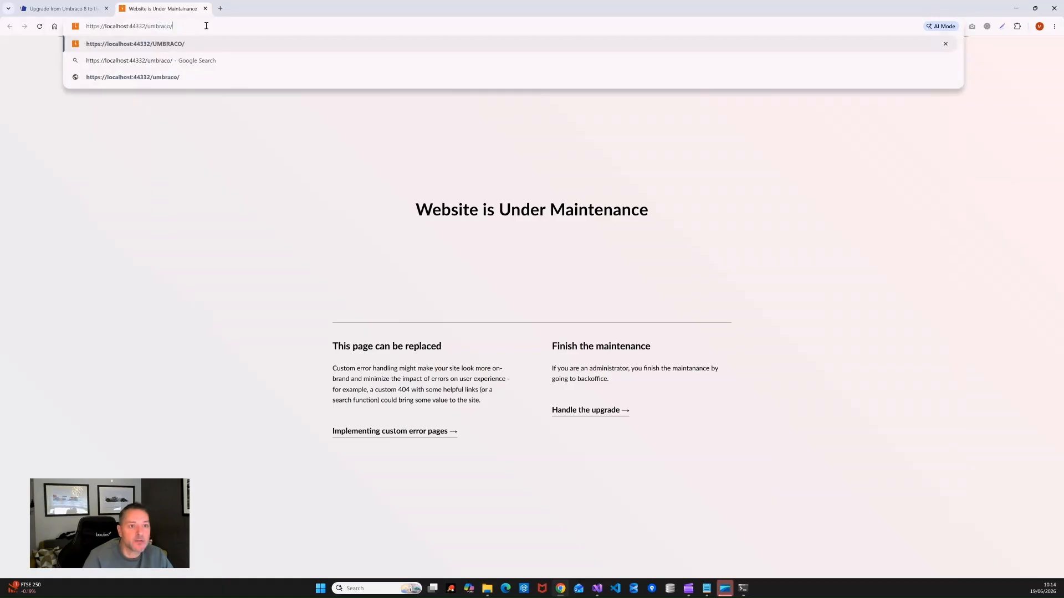
{"action": "key", "text": "Return"}
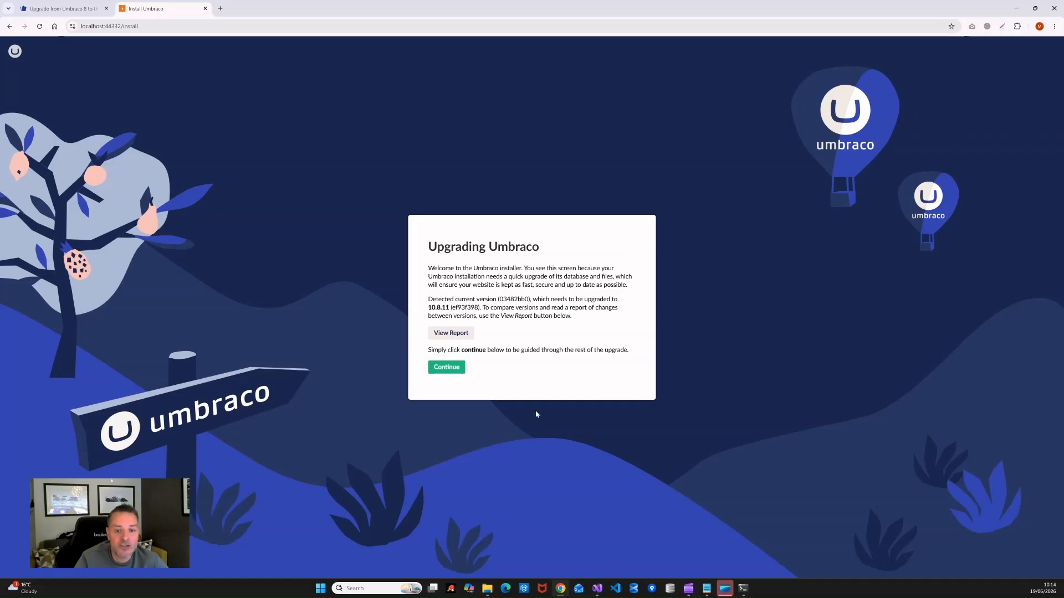
{"action": "left_click", "coordinate": [446, 367]}
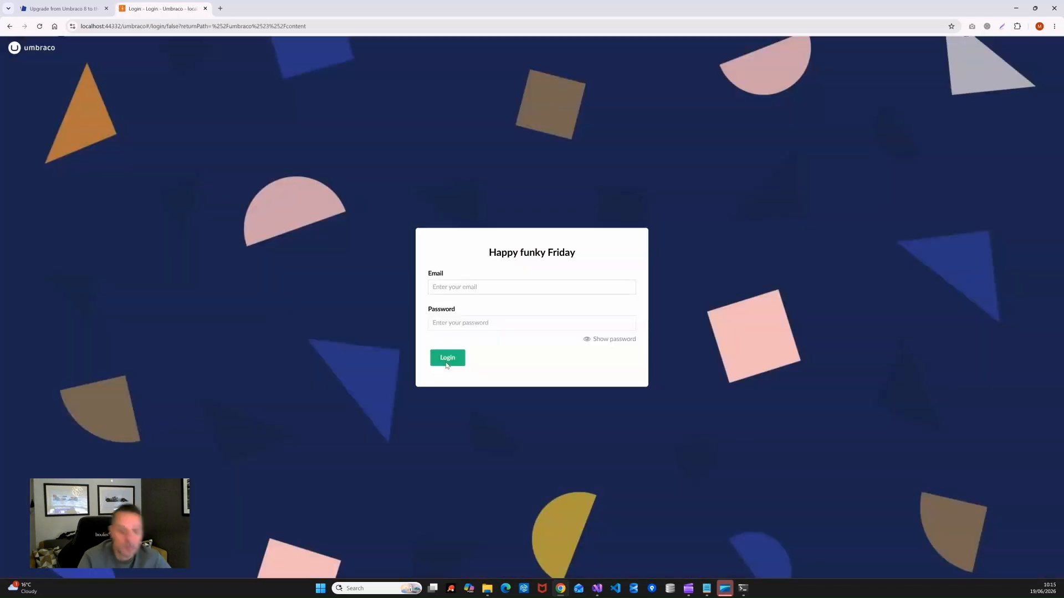
Step: Log in to the backoffice with the suggested admin email and the account password
{"action": "type", "text": "admin"}
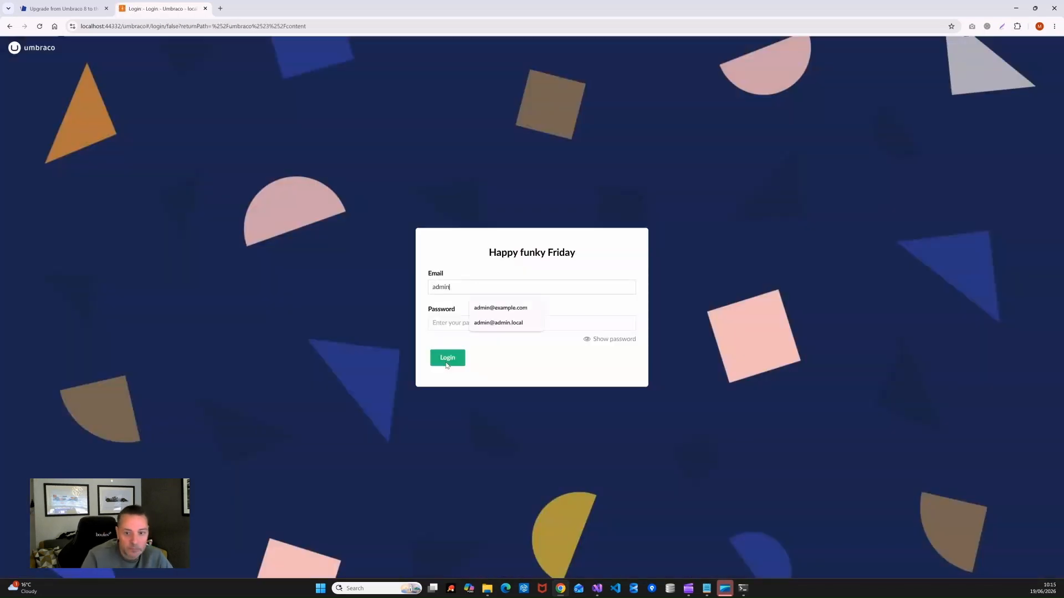
{"action": "key", "text": "Down"}
{"action": "key", "text": "Tab"}
{"action": "key", "text": "Escape"}
{"action": "type", "text": "123"}
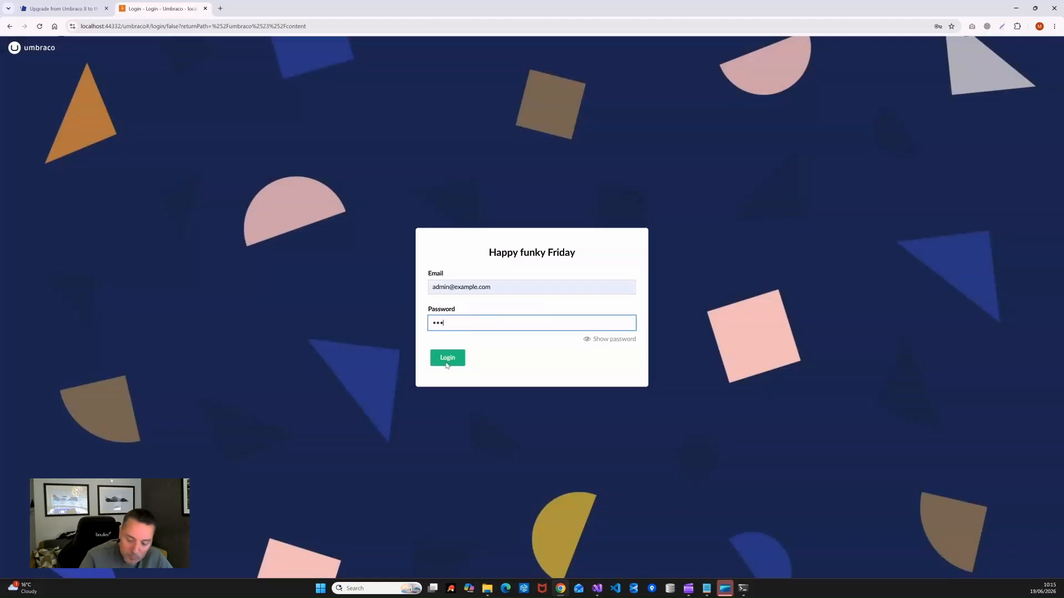
{"action": "left_click", "coordinate": [447, 359]}
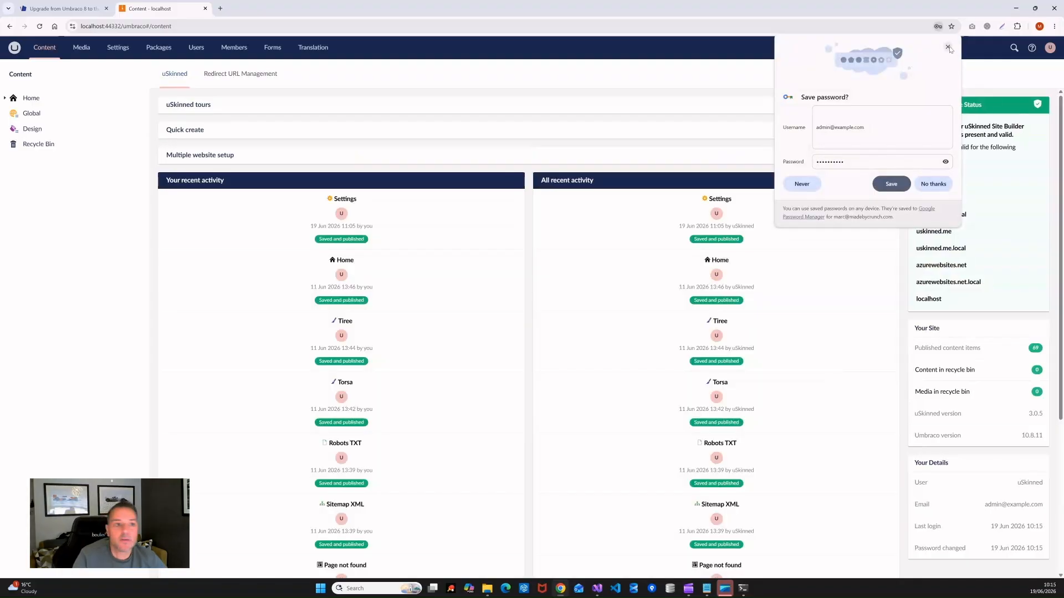
{"action": "left_click", "coordinate": [948, 47]}
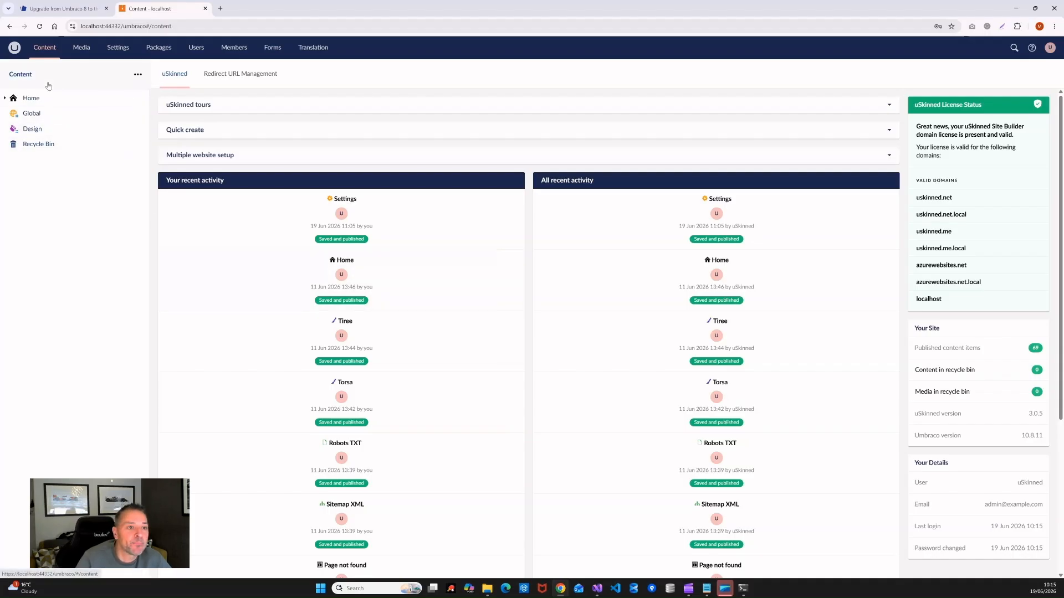
Step: Check the Home page's Info details, which report the page is not in the cache
{"action": "left_click", "coordinate": [43, 100]}
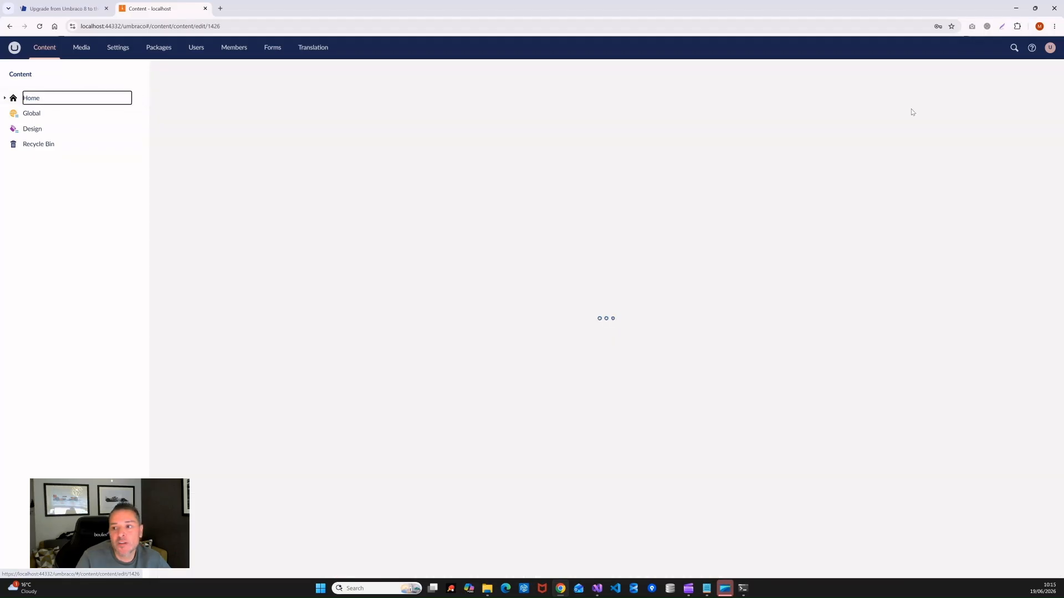
{"action": "left_click", "coordinate": [997, 77]}
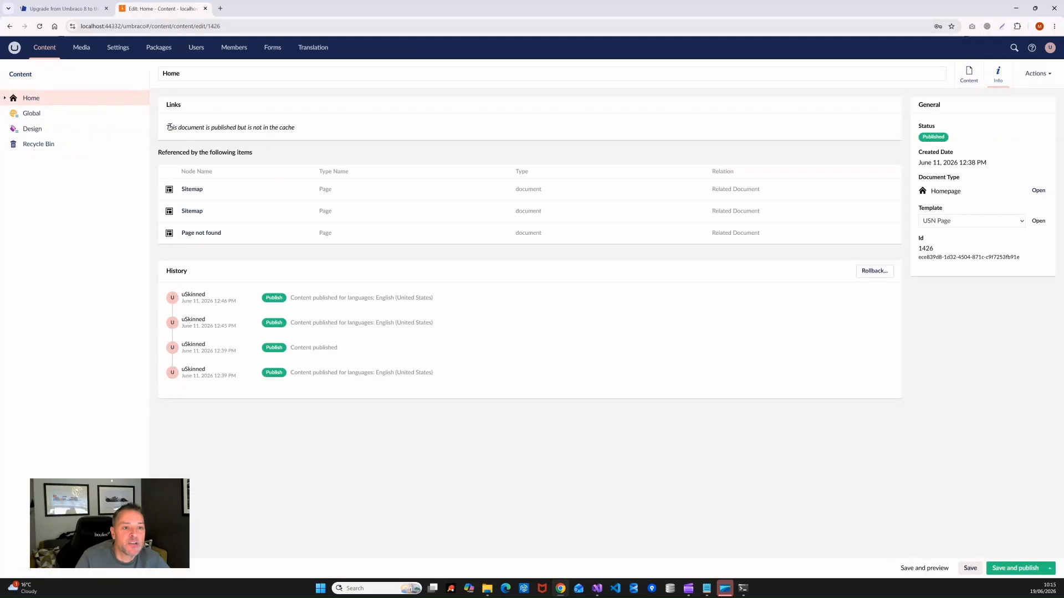
{"action": "left_click_drag", "start_coordinate": [179, 127], "coordinate": [356, 136]}
{"action": "left_click", "coordinate": [332, 120]}
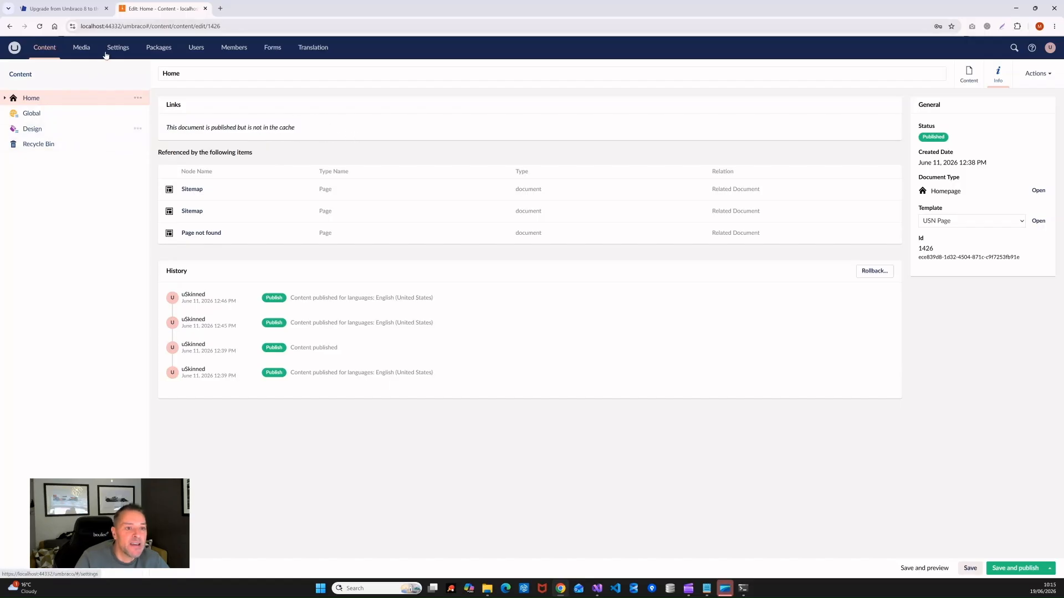
Step: Reload the memory cache and rebuild the database cache under Settings > Published Status
{"action": "left_click", "coordinate": [111, 48]}
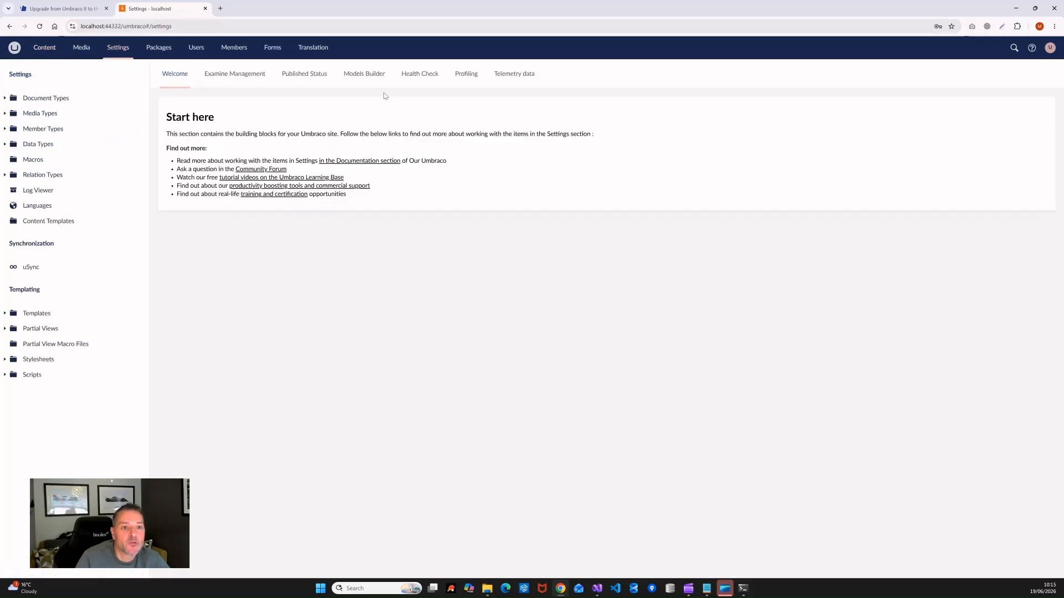
{"action": "left_click", "coordinate": [299, 77]}
{"action": "left_click", "coordinate": [194, 155]}
{"action": "left_click", "coordinate": [183, 242]}
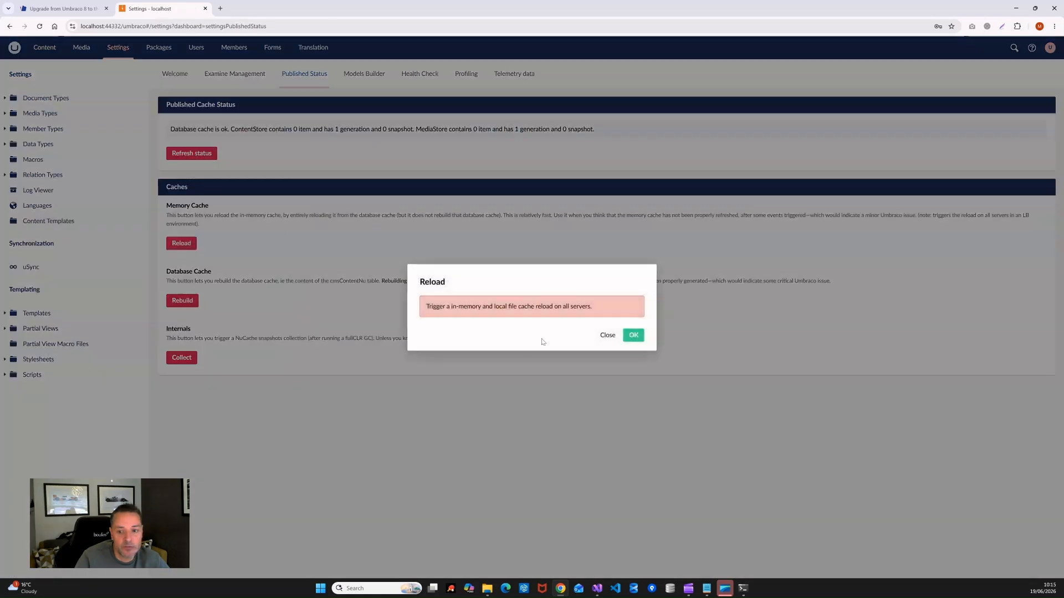
{"action": "left_click", "coordinate": [634, 336]}
{"action": "left_click", "coordinate": [183, 300]}
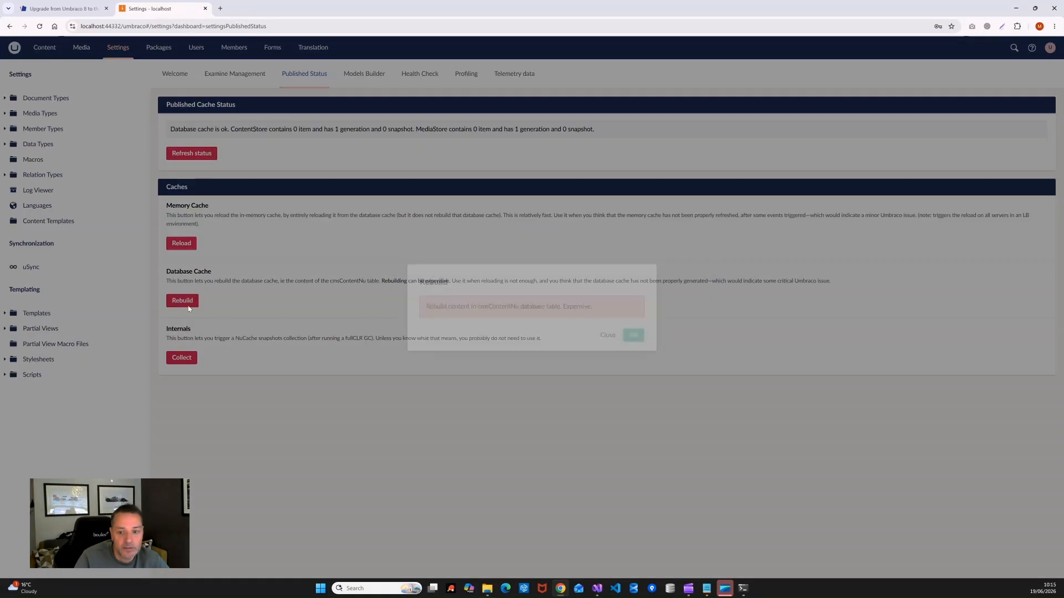
{"action": "left_click", "coordinate": [635, 336]}
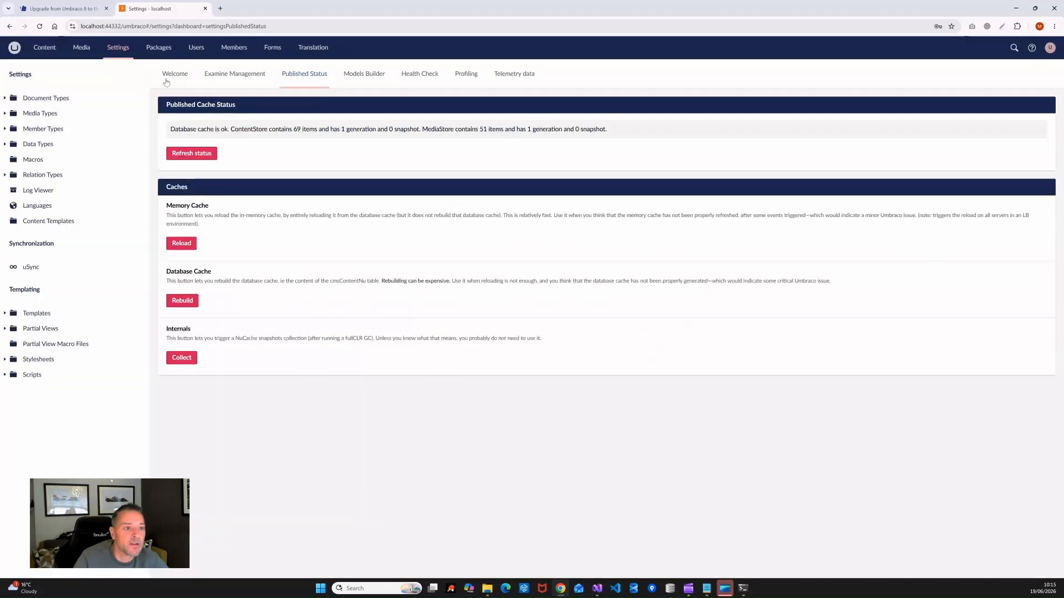
Step: Open the live homepage from the '/' link on the Home page's Info details
{"action": "left_click", "coordinate": [33, 50]}
{"action": "left_click", "coordinate": [39, 99]}
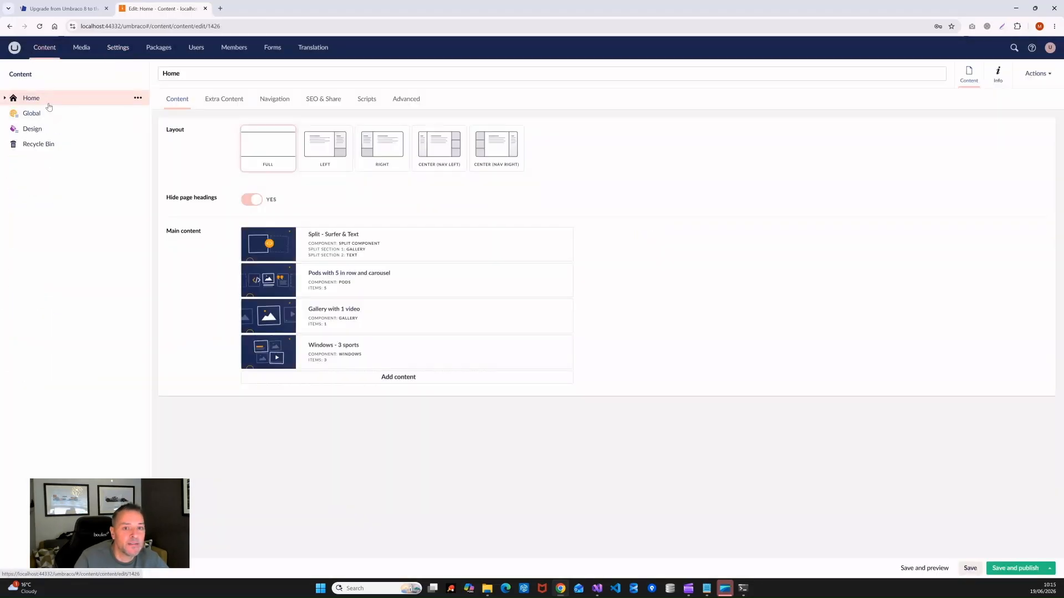
{"action": "left_click", "coordinate": [998, 75]}
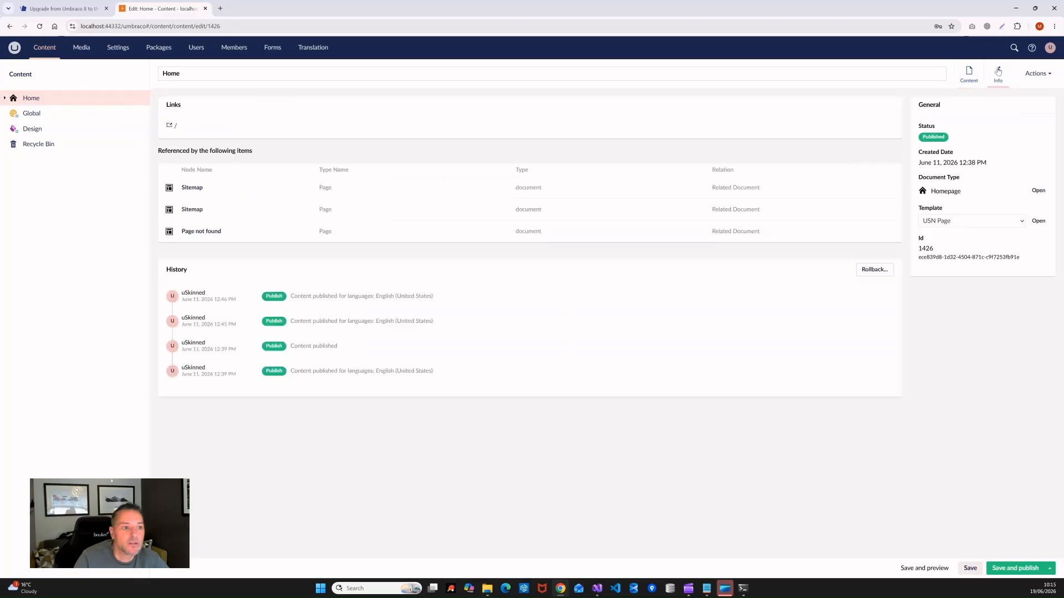
{"action": "left_click", "coordinate": [174, 126]}
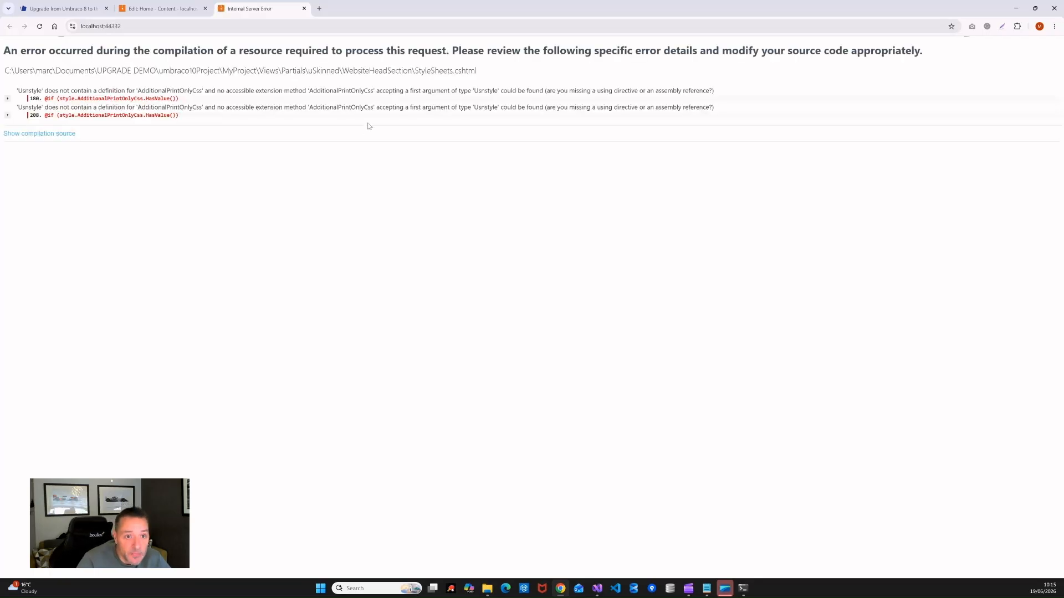
Step: Select USNMaster, USNRobotsTXT and USNSitemapXML.cshtml in usn/updates/3_0_5/Views for copying
{"action": "left_click", "coordinate": [167, 9]}
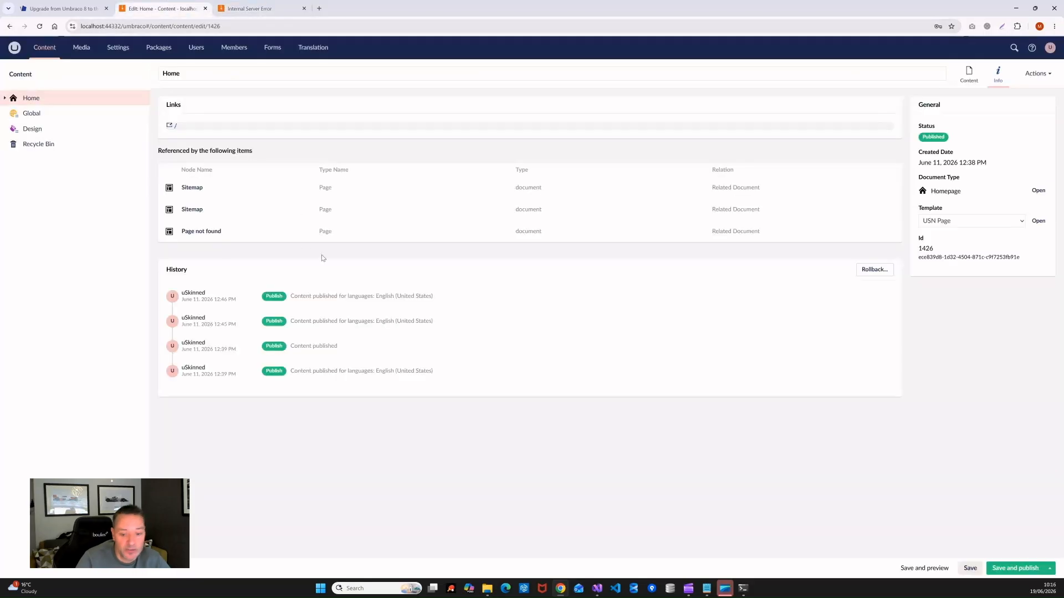
{"action": "mouse_move", "coordinate": [483, 589]}
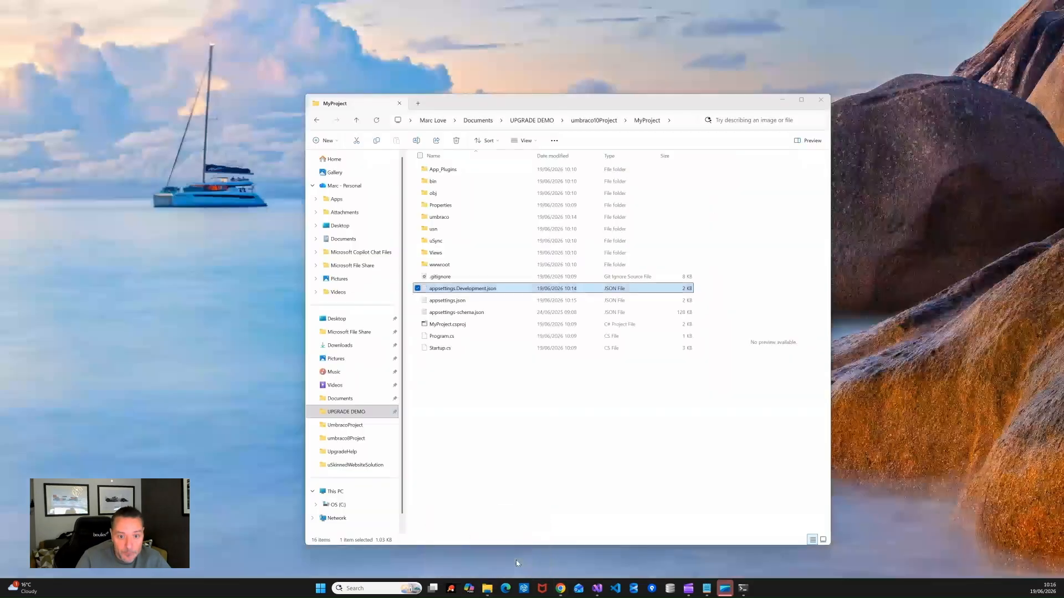
{"action": "left_click", "coordinate": [517, 560]}
{"action": "left_click_drag", "start_coordinate": [591, 113], "coordinate": [523, 72]}
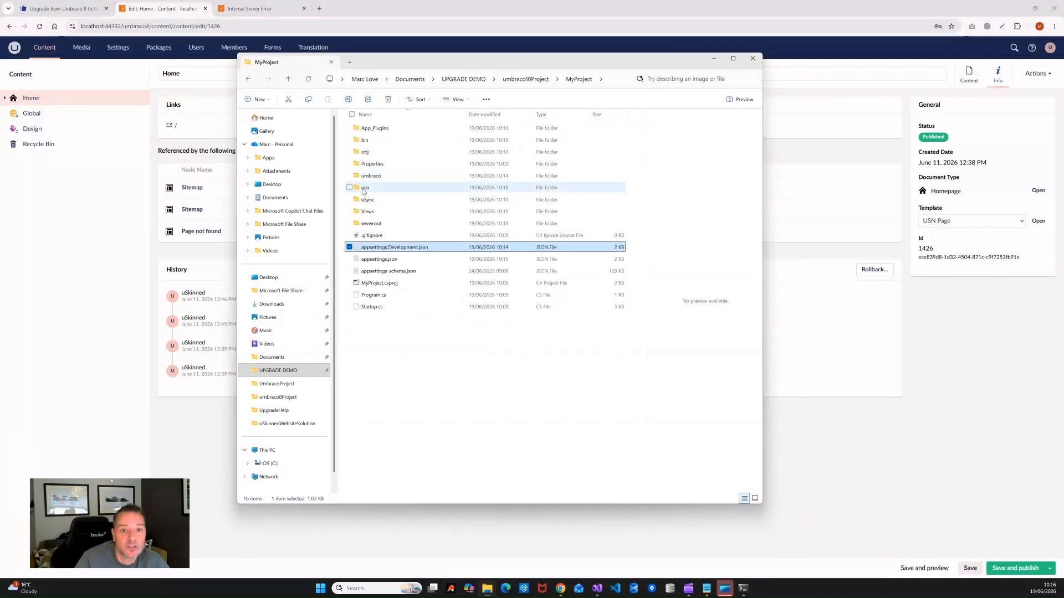
{"action": "double_click", "coordinate": [364, 189]}
{"action": "double_click", "coordinate": [366, 129]}
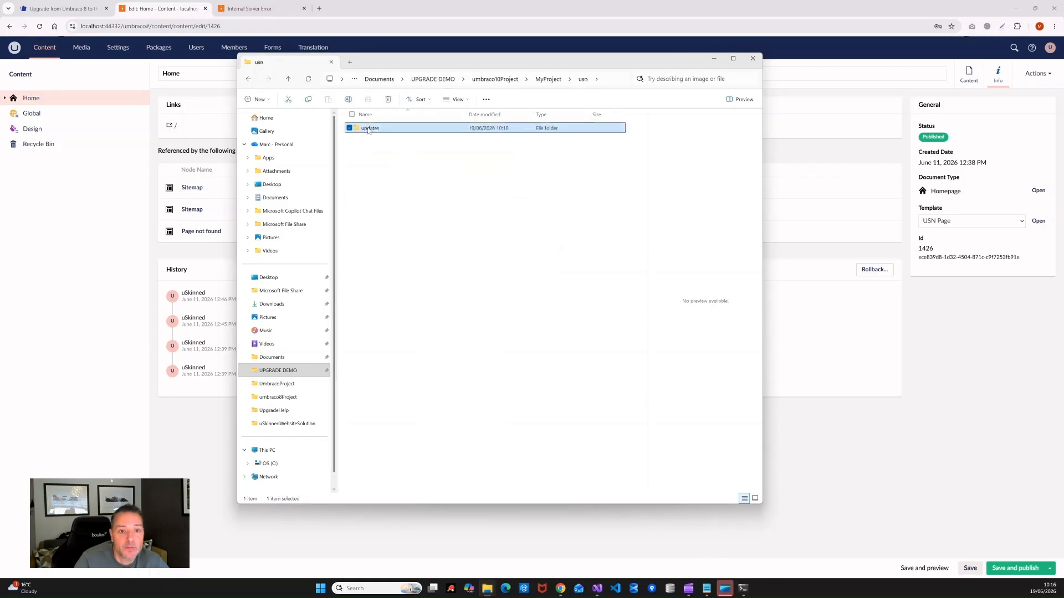
{"action": "left_click", "coordinate": [365, 130]}
{"action": "double_click", "coordinate": [365, 129]}
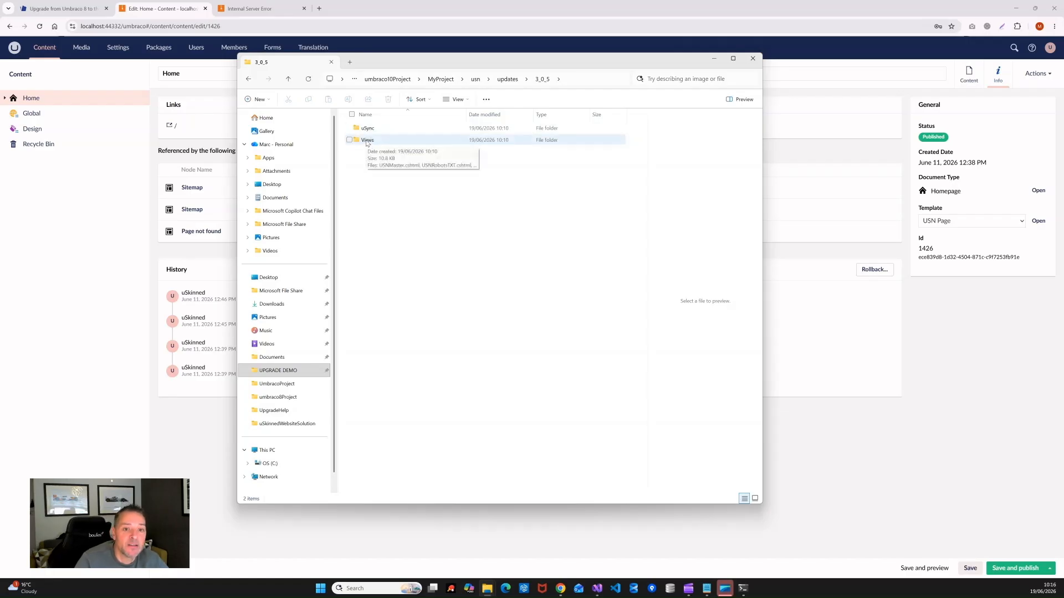
{"action": "double_click", "coordinate": [366, 141]}
{"action": "key", "text": "alt+Left"}
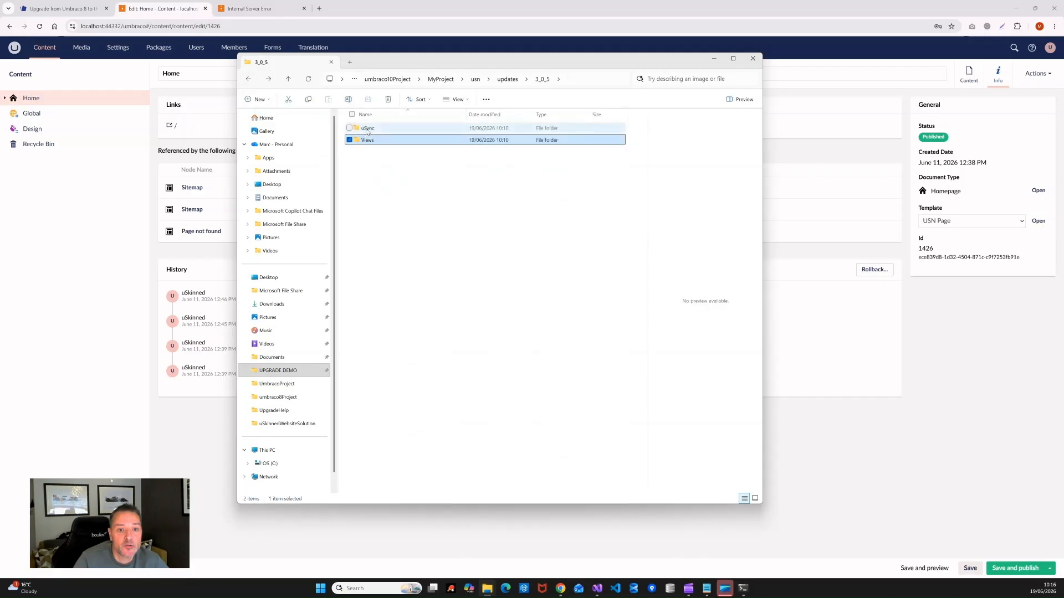
{"action": "double_click", "coordinate": [366, 130]}
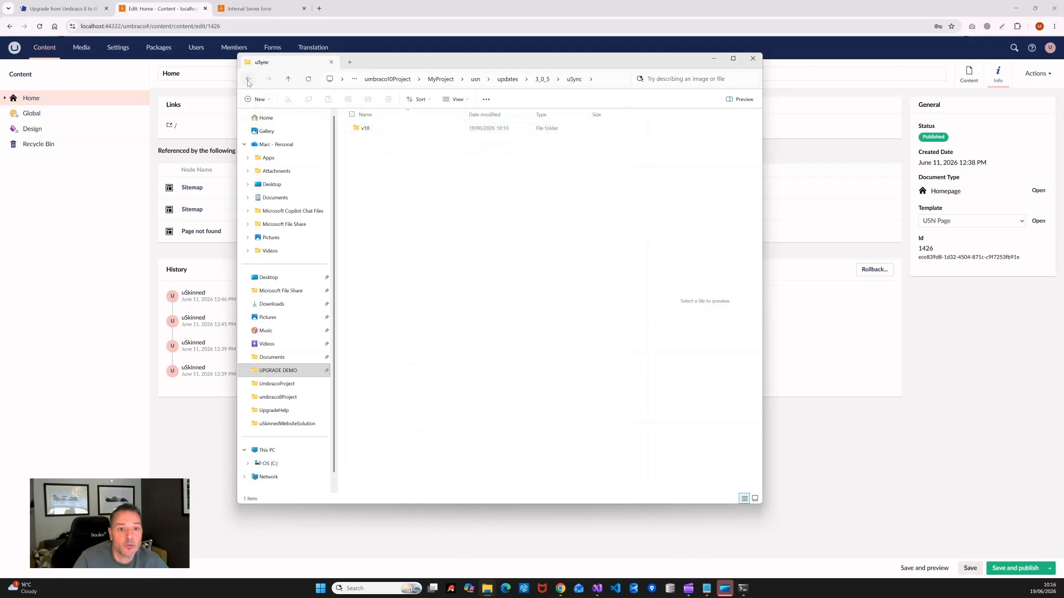
{"action": "left_click", "coordinate": [248, 81]}
{"action": "left_click", "coordinate": [367, 142]}
{"action": "double_click", "coordinate": [366, 141]}
{"action": "left_click_drag", "start_coordinate": [457, 189], "coordinate": [360, 124]}
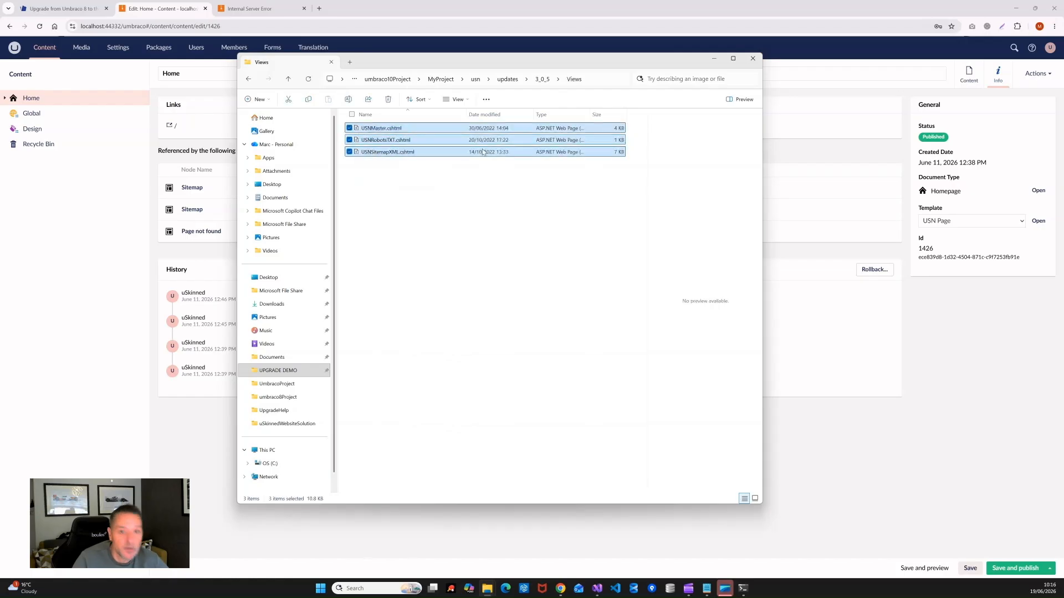
Step: Paste the three views into MyProject/Views, replacing the existing files
{"action": "left_click", "coordinate": [441, 80]}
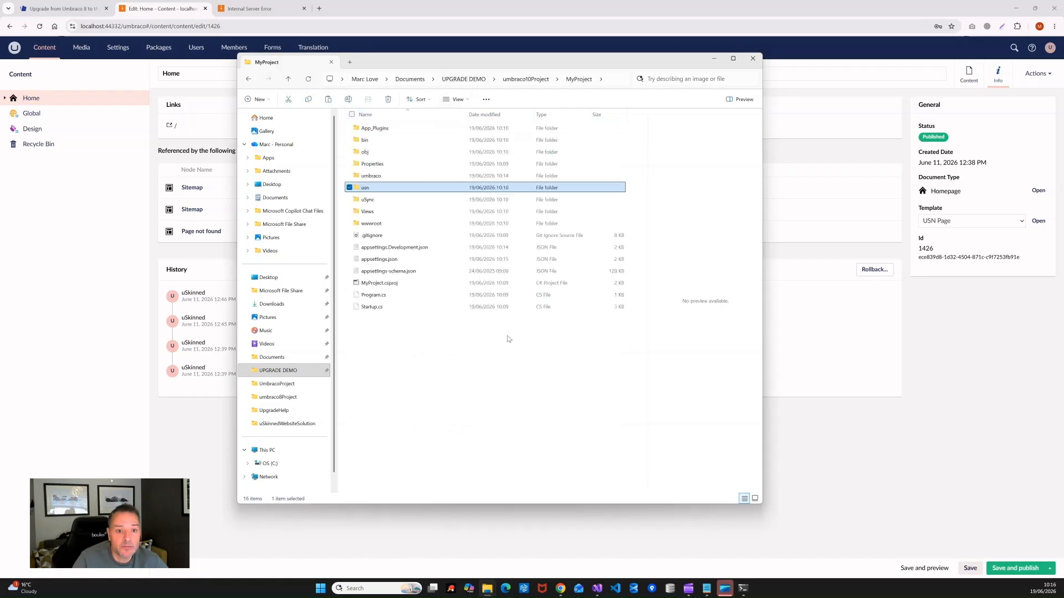
{"action": "double_click", "coordinate": [382, 212]}
{"action": "right_click", "coordinate": [555, 380]}
{"action": "left_click", "coordinate": [572, 391]}
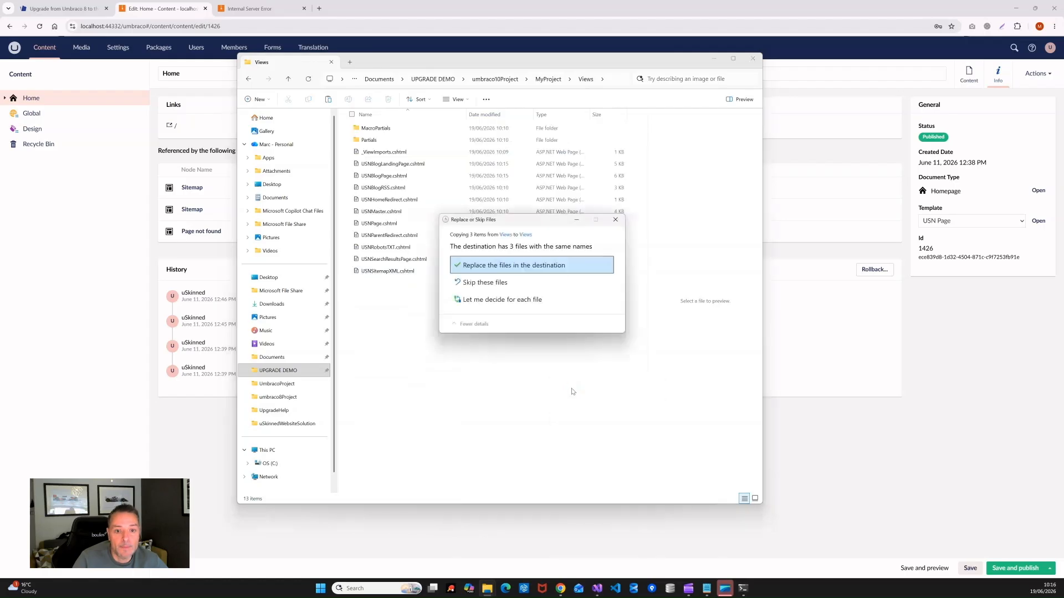
{"action": "left_click", "coordinate": [492, 265]}
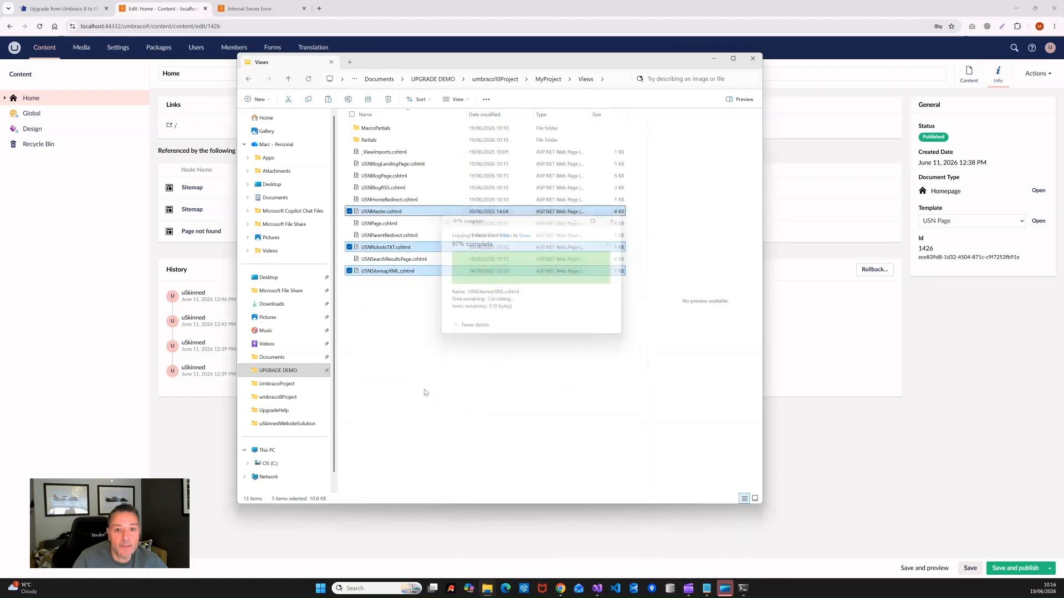
{"action": "left_click", "coordinate": [427, 401]}
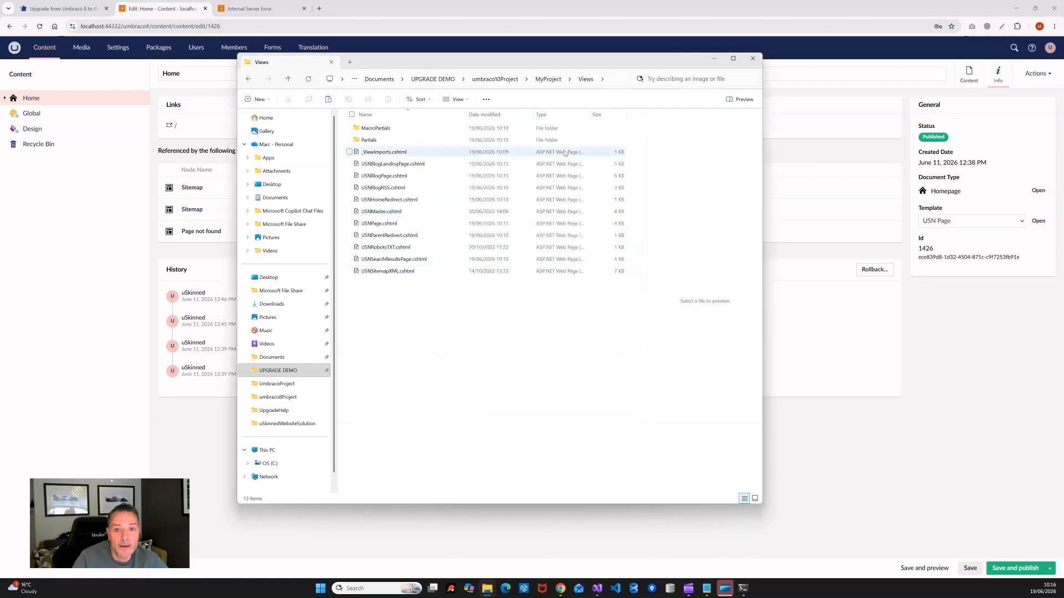
{"action": "left_click", "coordinate": [495, 79]}
{"action": "left_click", "coordinate": [473, 80]}
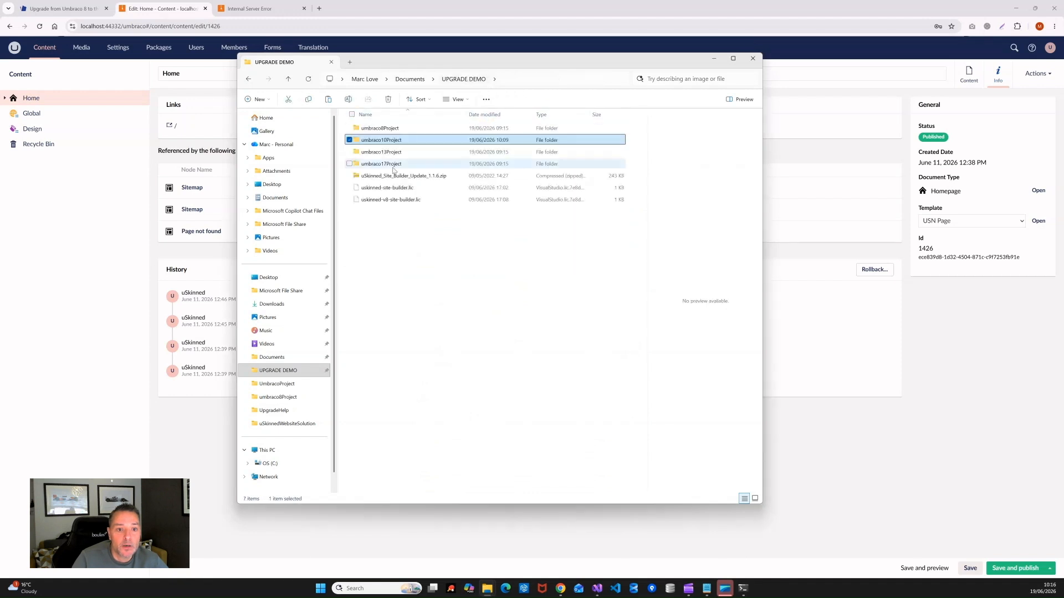
Step: Select the ContentTypes, DataTypes and Dictionary folders in 3_0_5/uSync/v10 for copying
{"action": "double_click", "coordinate": [383, 140]}
{"action": "double_click", "coordinate": [369, 129]}
{"action": "double_click", "coordinate": [365, 188]}
{"action": "double_click", "coordinate": [368, 129]}
{"action": "double_click", "coordinate": [364, 129]}
{"action": "double_click", "coordinate": [365, 129]}
{"action": "double_click", "coordinate": [365, 129]}
{"action": "left_click_drag", "start_coordinate": [499, 208], "coordinate": [361, 127]}
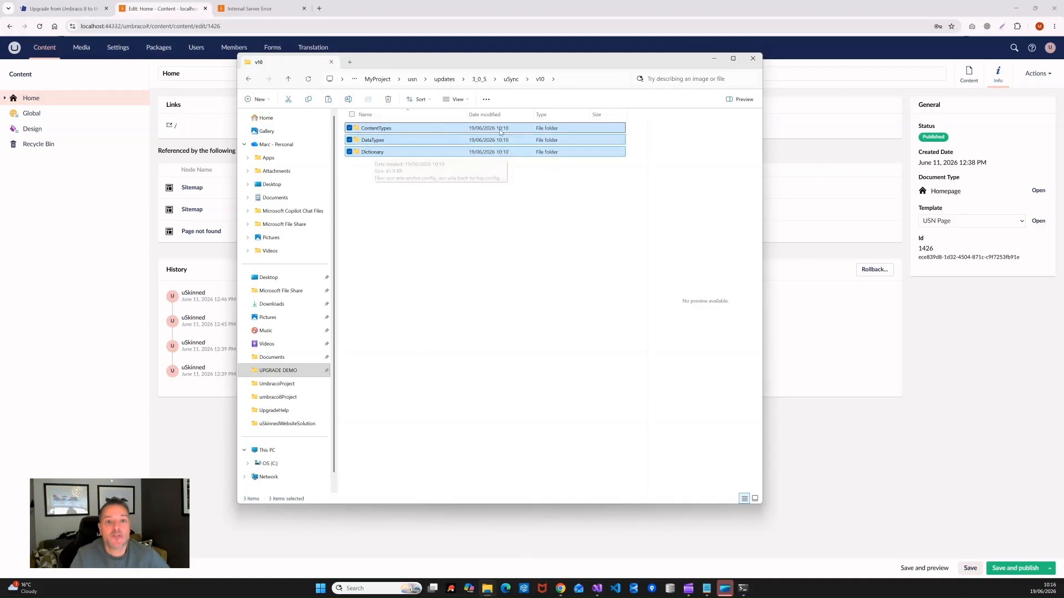
Step: Delete the ten folders in MyProject/uSync/v9 and paste the three copied folders there
{"action": "left_click", "coordinate": [391, 82]}
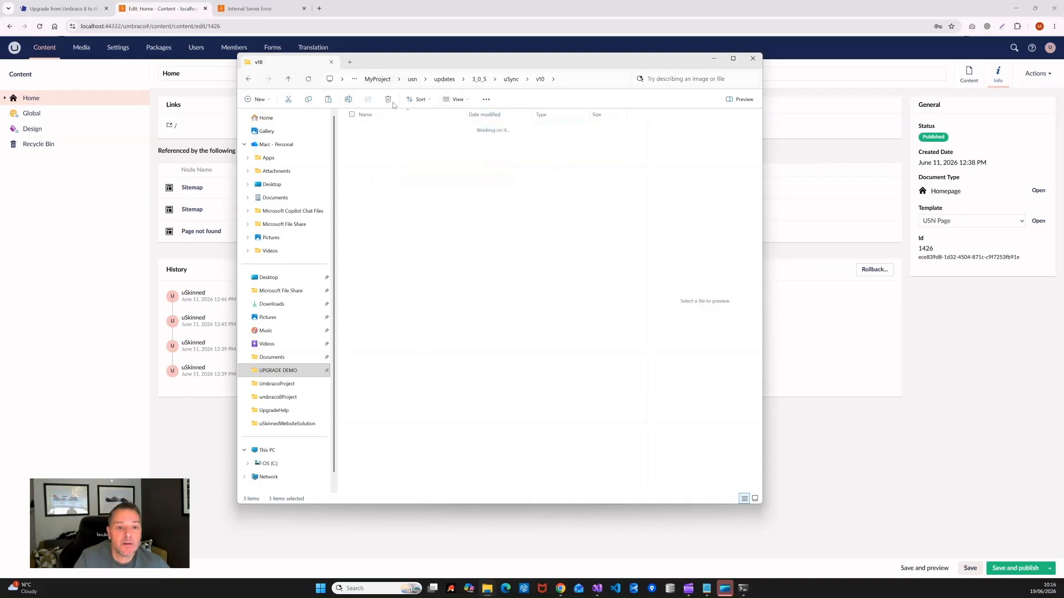
{"action": "double_click", "coordinate": [381, 198]}
{"action": "double_click", "coordinate": [365, 129]}
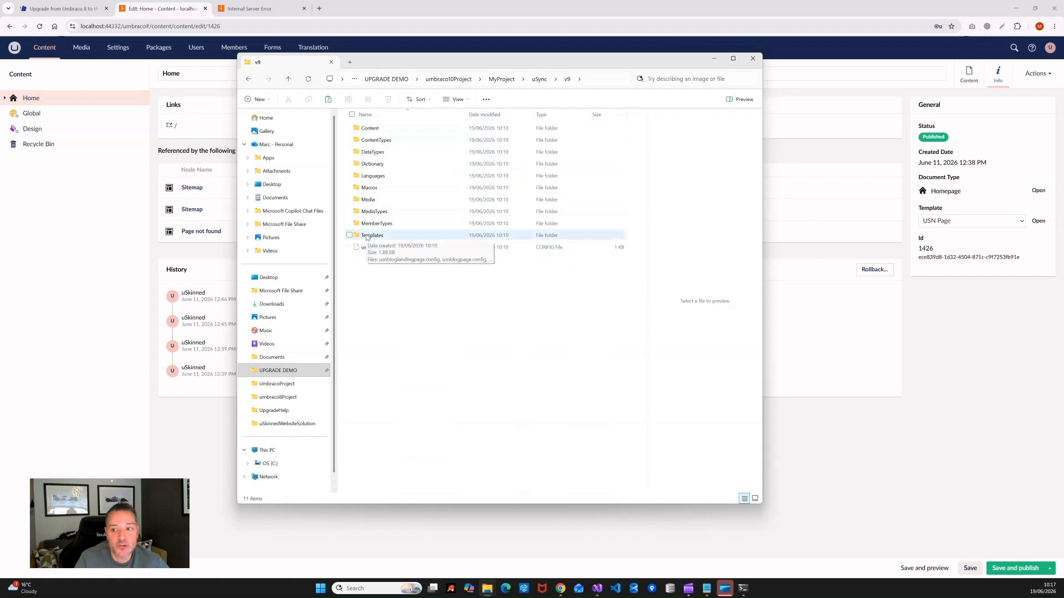
{"action": "left_click", "coordinate": [374, 128]}
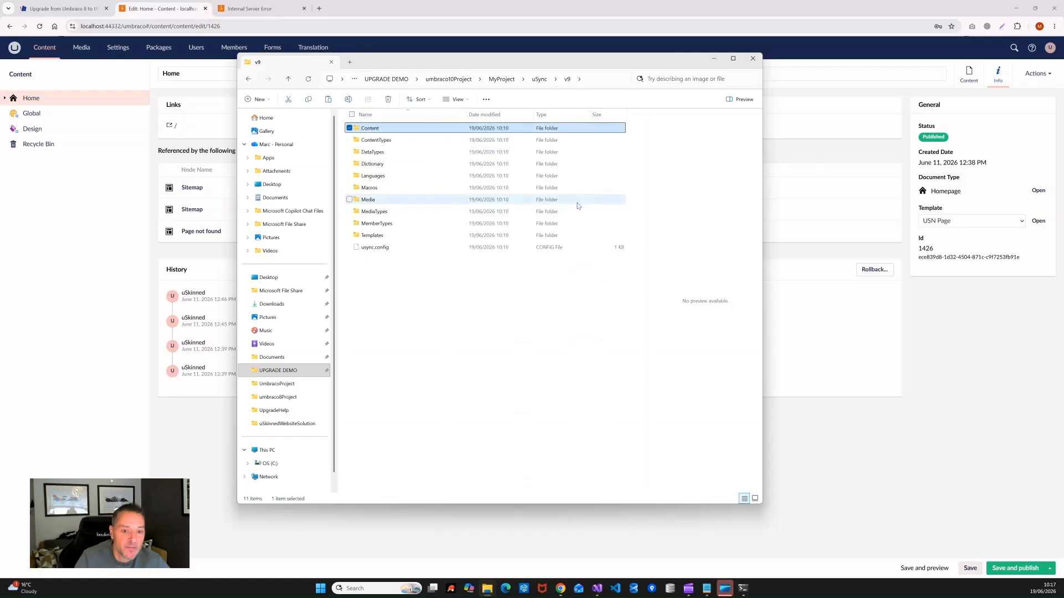
{"action": "left_click", "coordinate": [377, 236], "text": "shift"}
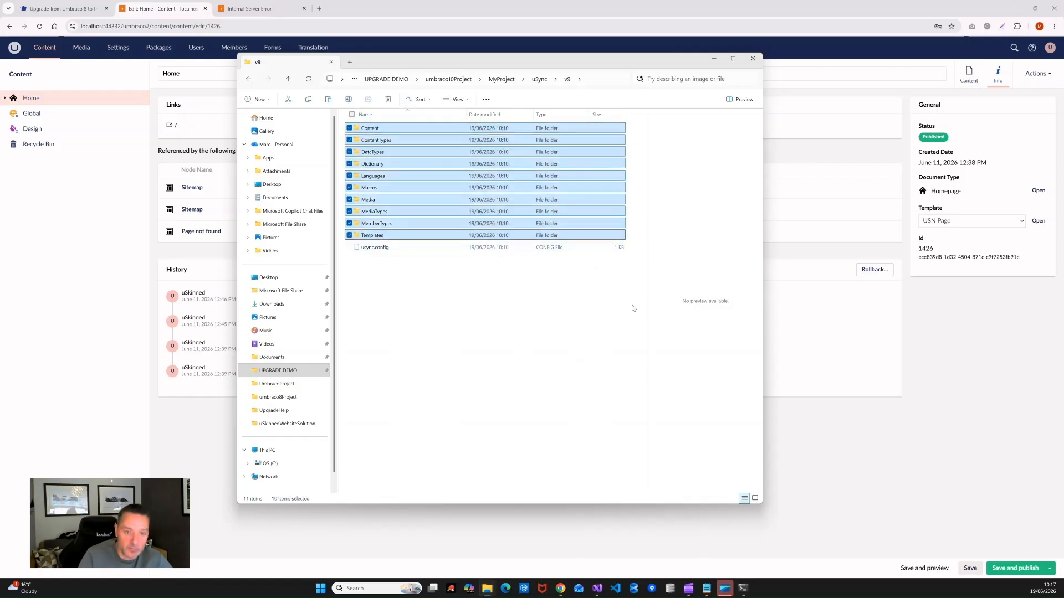
{"action": "key", "text": "Delete"}
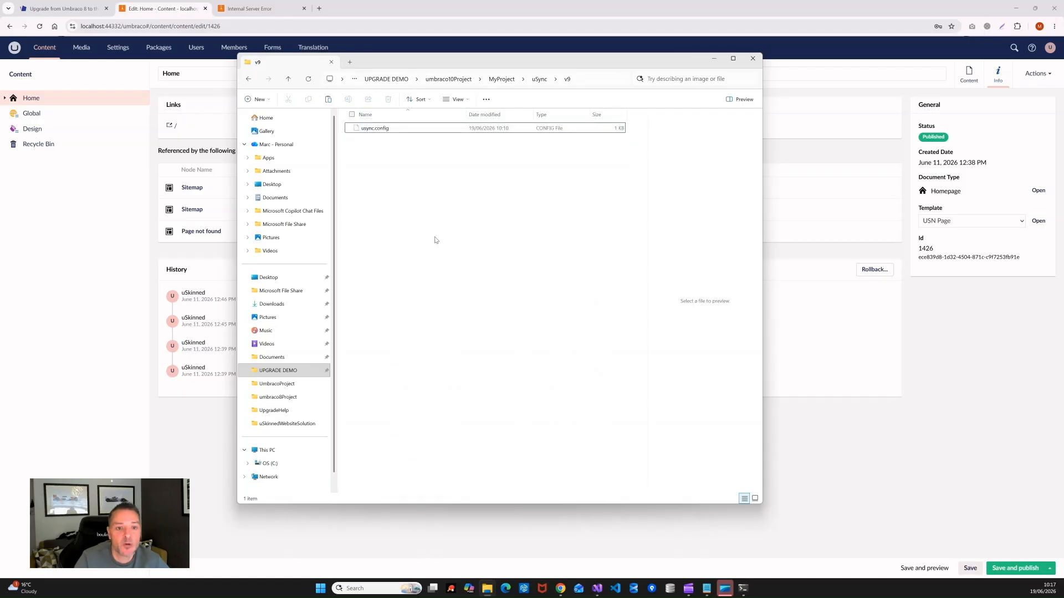
{"action": "right_click", "coordinate": [418, 213]}
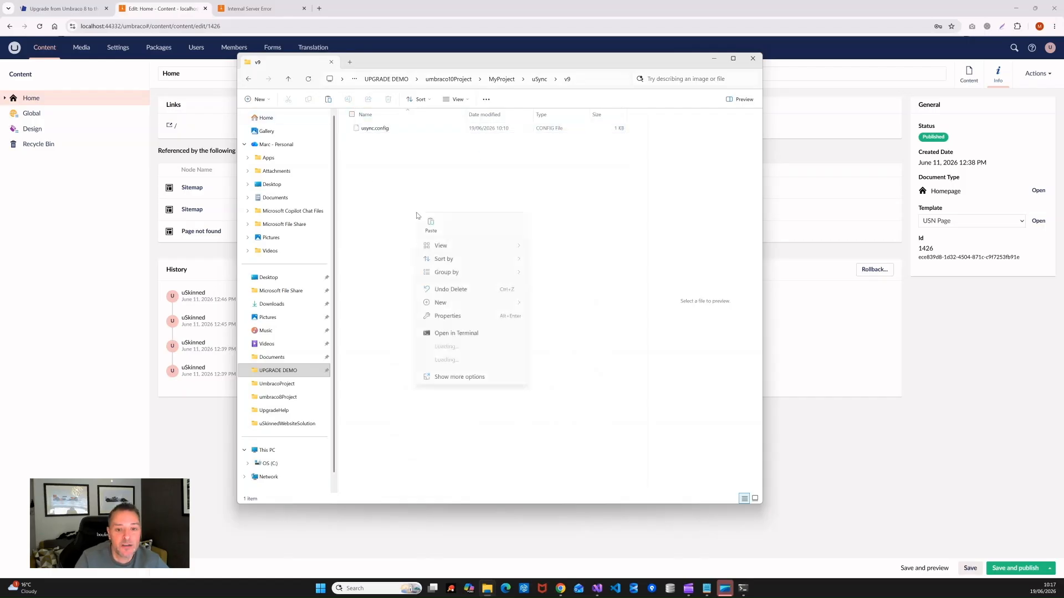
{"action": "left_click", "coordinate": [430, 226]}
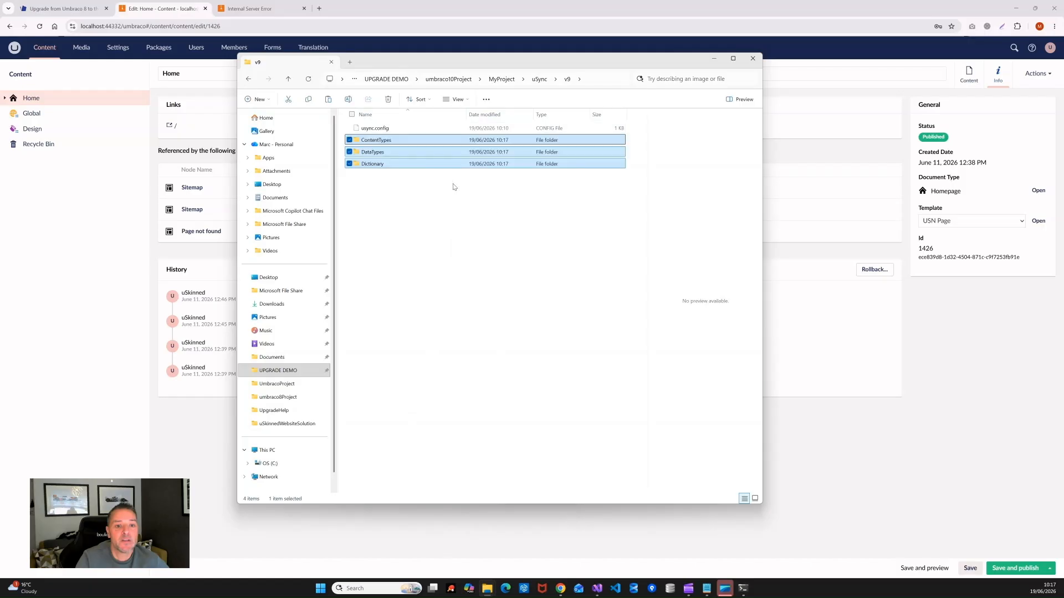
{"action": "left_click", "coordinate": [471, 275]}
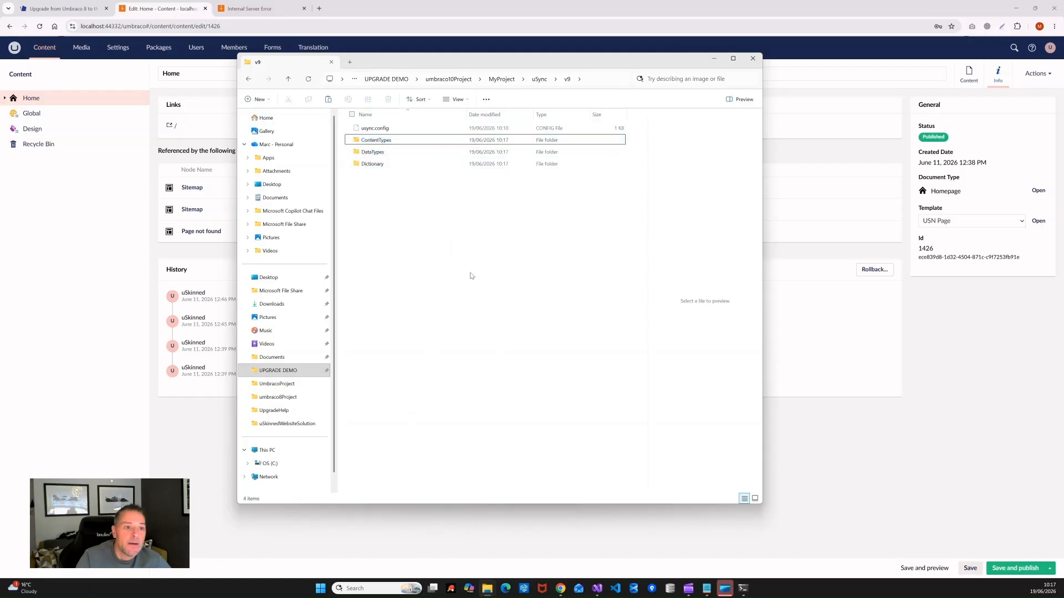
{"action": "left_click", "coordinate": [118, 49]}
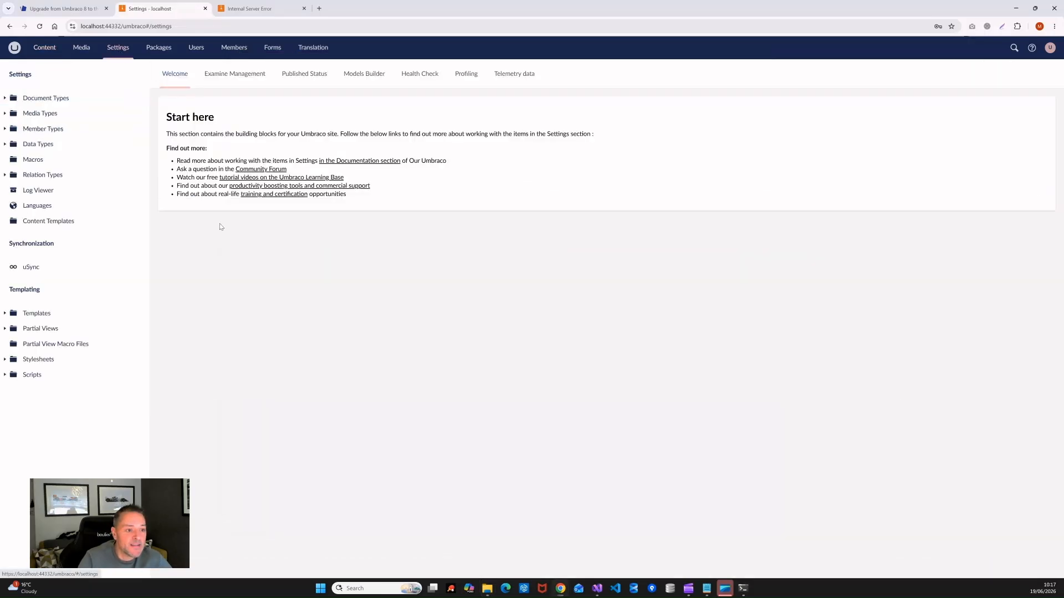
Step: Run the uSync Settings import three times until it reports Complete with 22 changes
{"action": "left_click", "coordinate": [31, 268]}
{"action": "left_click", "coordinate": [300, 153]}
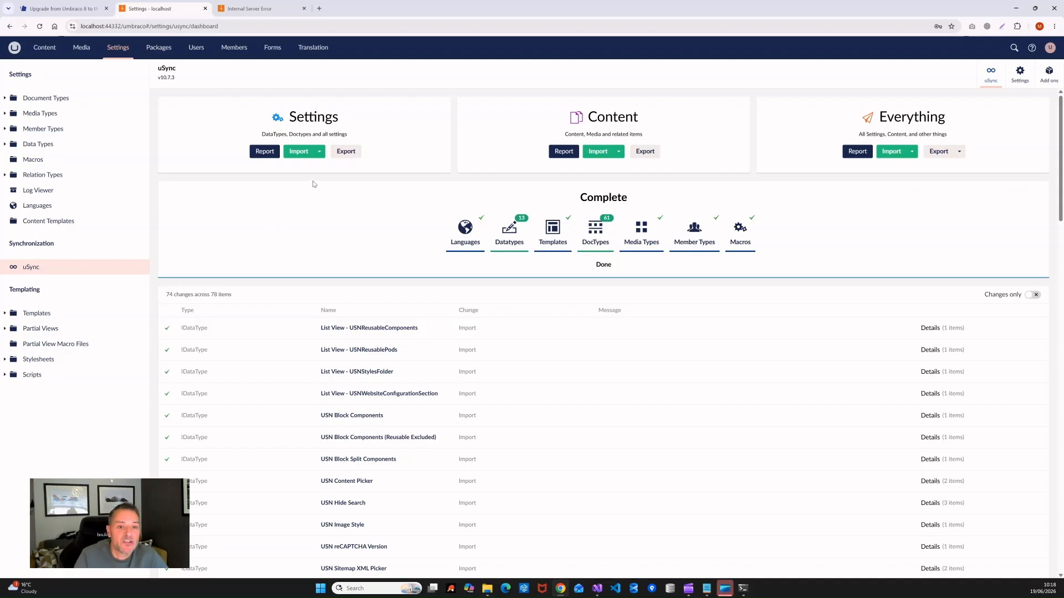
{"action": "left_click", "coordinate": [299, 155]}
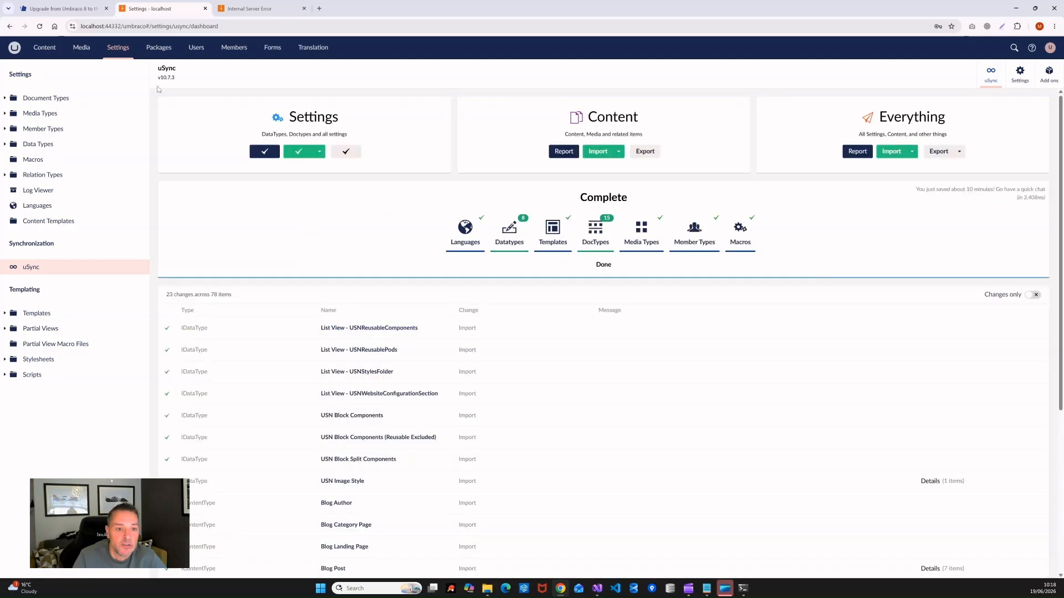
{"action": "left_click", "coordinate": [294, 153]}
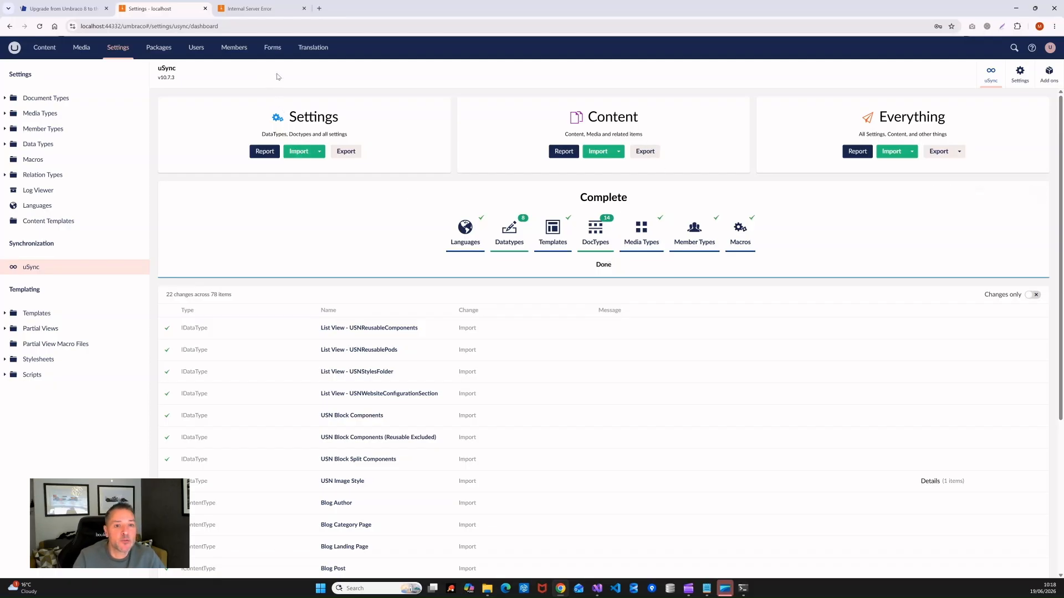
Step: Look through the Translation dictionary tree before importing content
{"action": "left_click", "coordinate": [312, 48]}
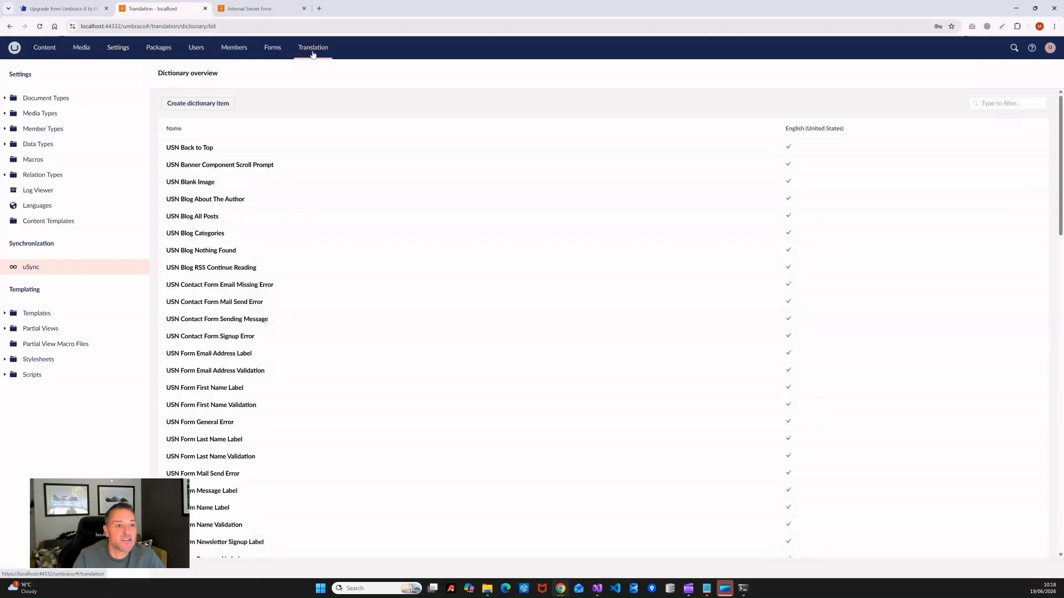
{"action": "left_click_drag", "start_coordinate": [146, 102], "coordinate": [166, 87]}
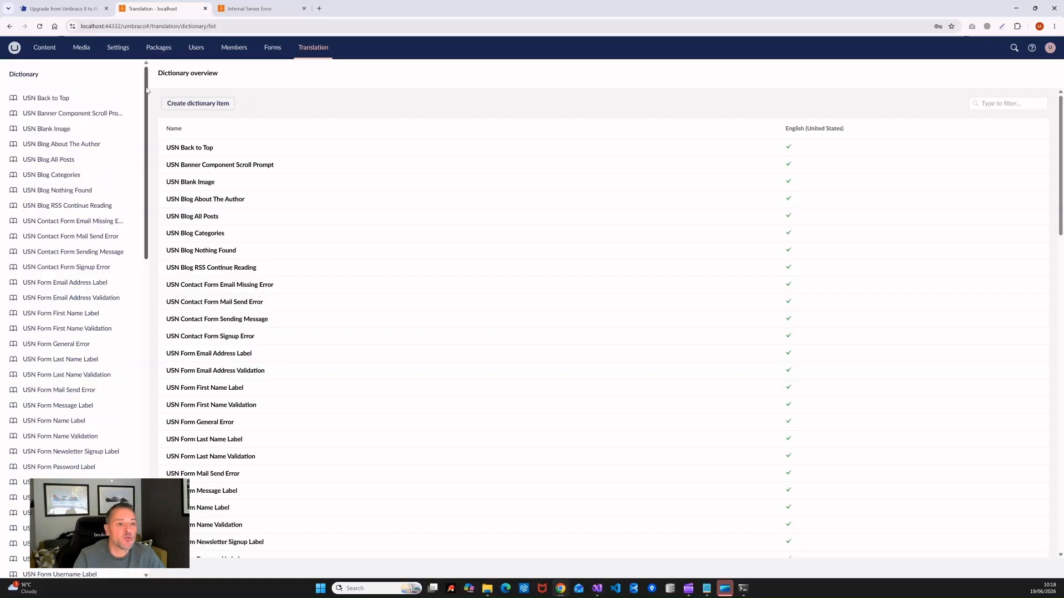
{"action": "mouse_move", "coordinate": [77, 105]}
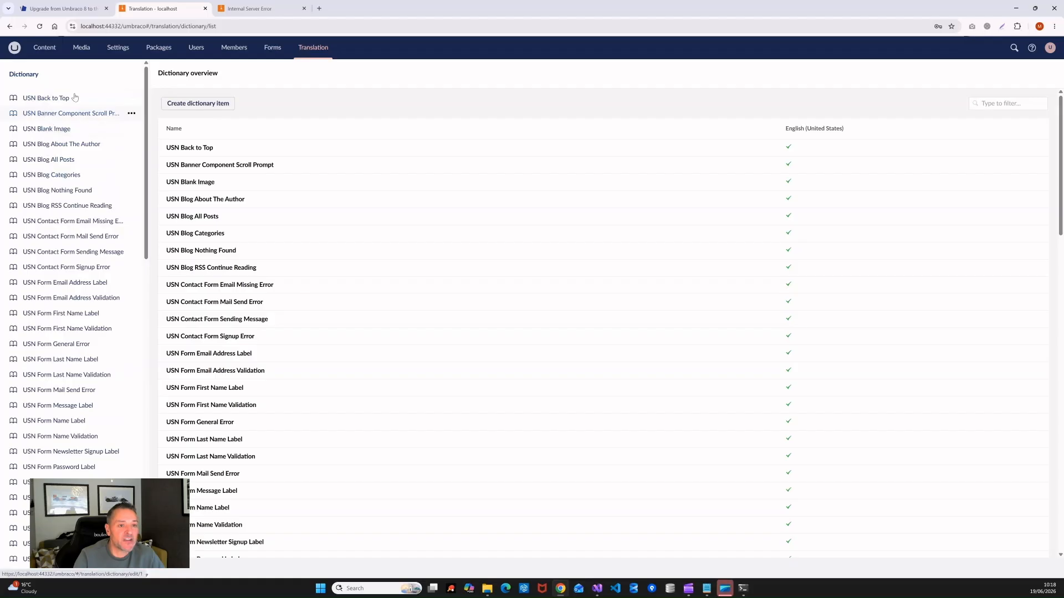
{"action": "mouse_move", "coordinate": [147, 88]}
{"action": "left_mouse_down"}
{"action": "mouse_move", "coordinate": [156, 499]}
{"action": "mouse_move", "coordinate": [151, 67]}
{"action": "left_mouse_up"}
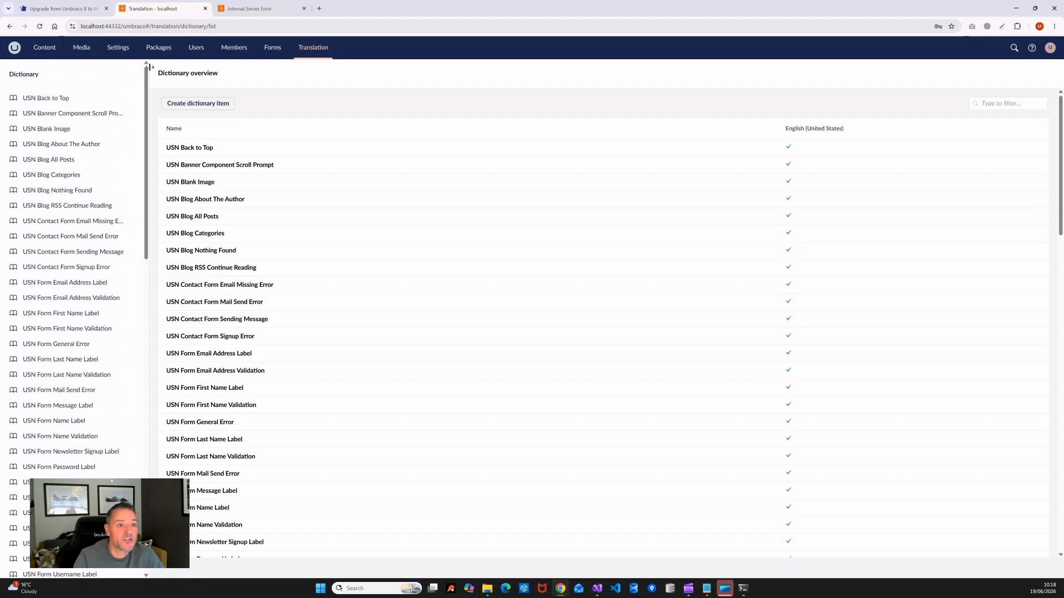
Step: Run the uSync Content import, then reload the dictionary tree and inspect USN Dictionary Items
{"action": "left_click", "coordinate": [117, 47]}
{"action": "left_click", "coordinate": [592, 153]}
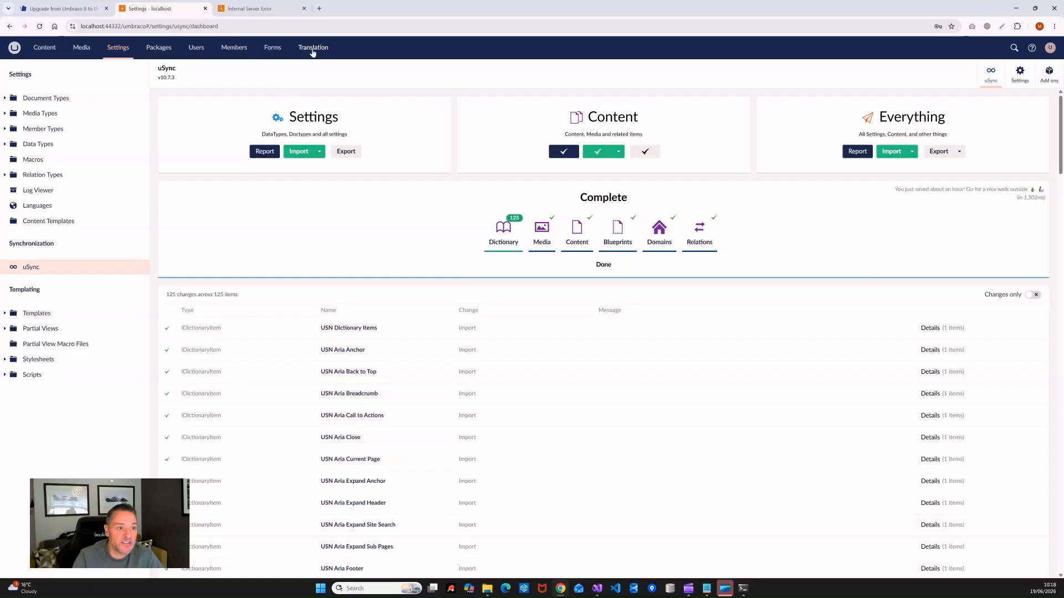
{"action": "left_click", "coordinate": [311, 50]}
{"action": "left_click", "coordinate": [131, 75]}
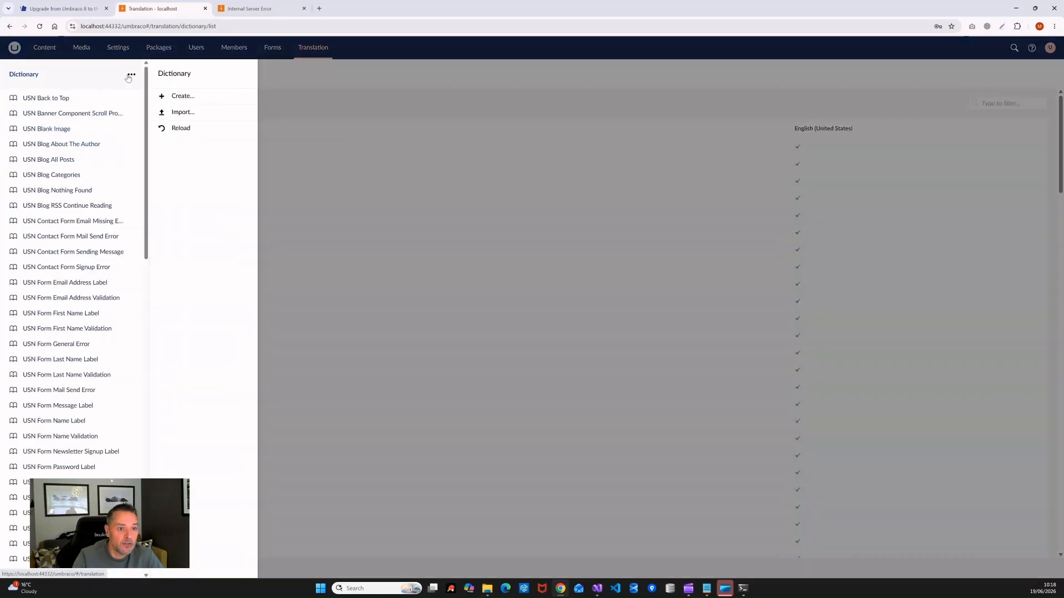
{"action": "left_click", "coordinate": [188, 129]}
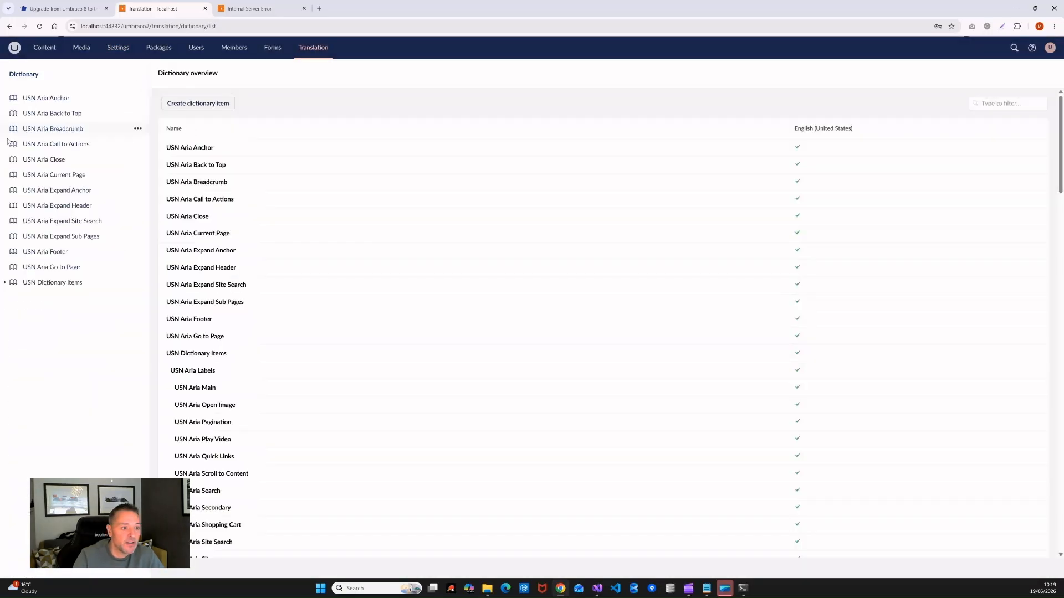
{"action": "left_click", "coordinate": [5, 284]}
{"action": "left_click", "coordinate": [6, 284]}
{"action": "left_click", "coordinate": [5, 284]}
{"action": "left_click", "coordinate": [13, 298]}
{"action": "left_click", "coordinate": [13, 298]}
{"action": "left_click", "coordinate": [6, 283]}
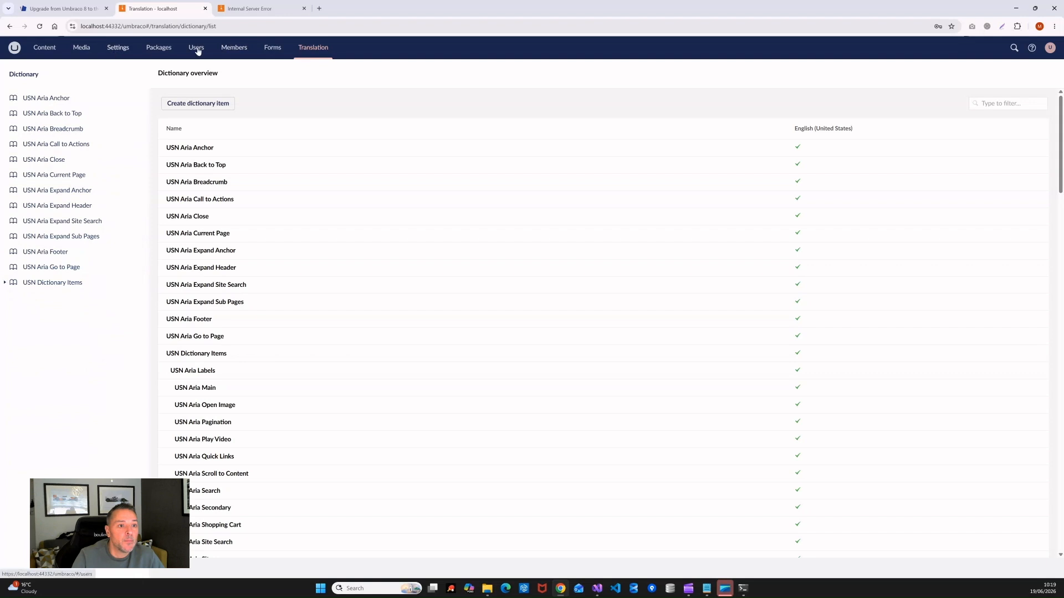
Step: Import content again, reload the dictionary to confirm the 25 USN items, and open Content
{"action": "left_click", "coordinate": [115, 49]}
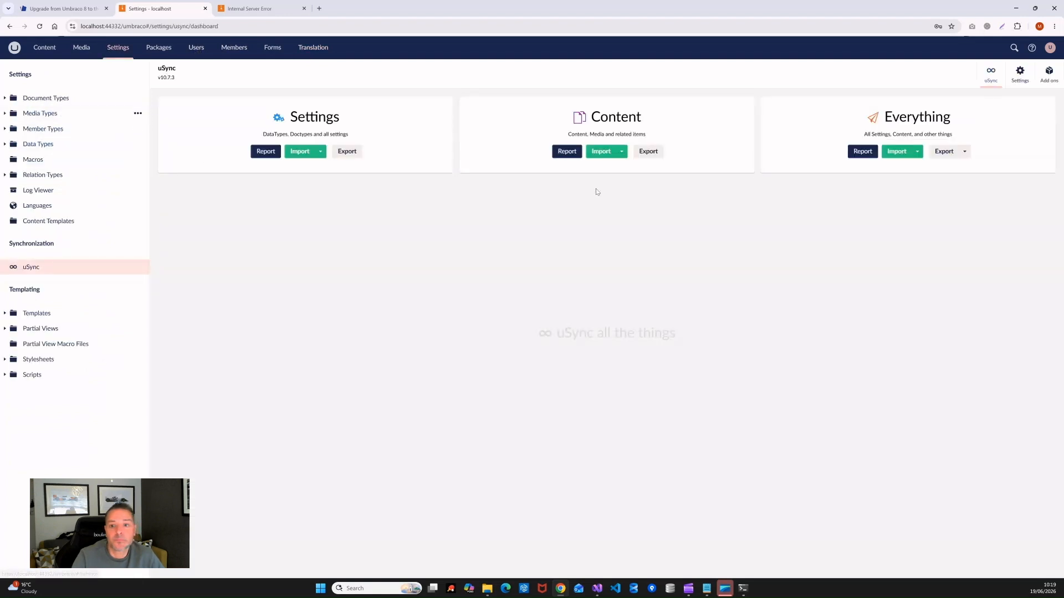
{"action": "left_click", "coordinate": [601, 152]}
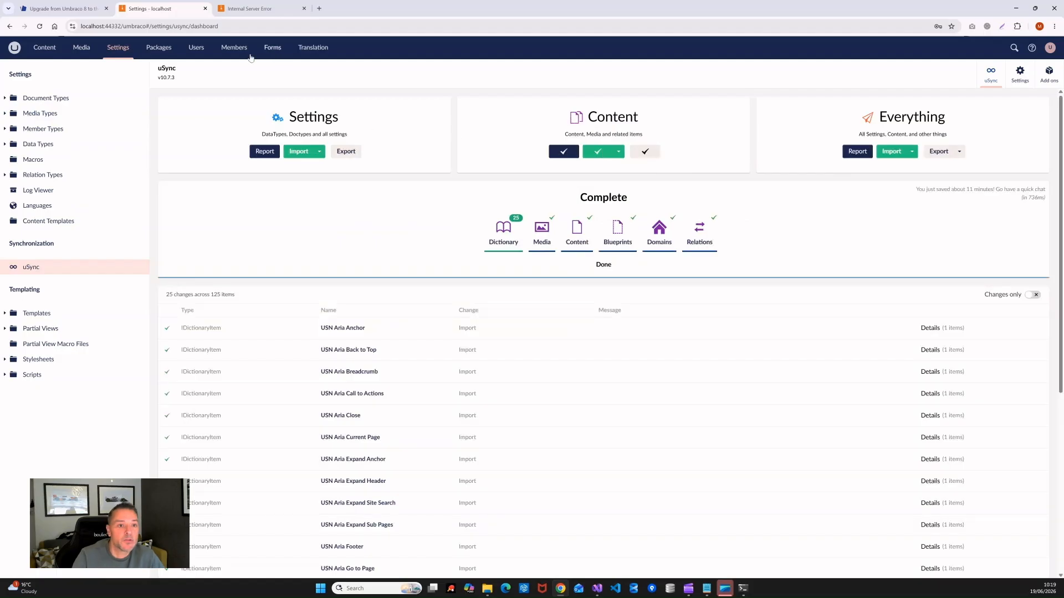
{"action": "left_click", "coordinate": [312, 48]}
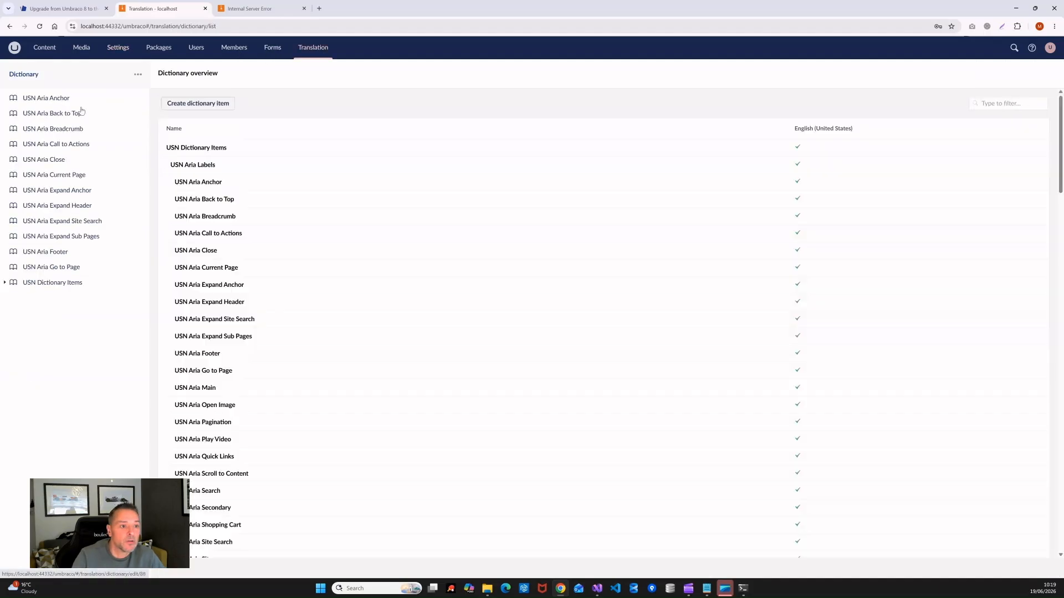
{"action": "left_click", "coordinate": [137, 74]}
{"action": "left_click", "coordinate": [173, 127]}
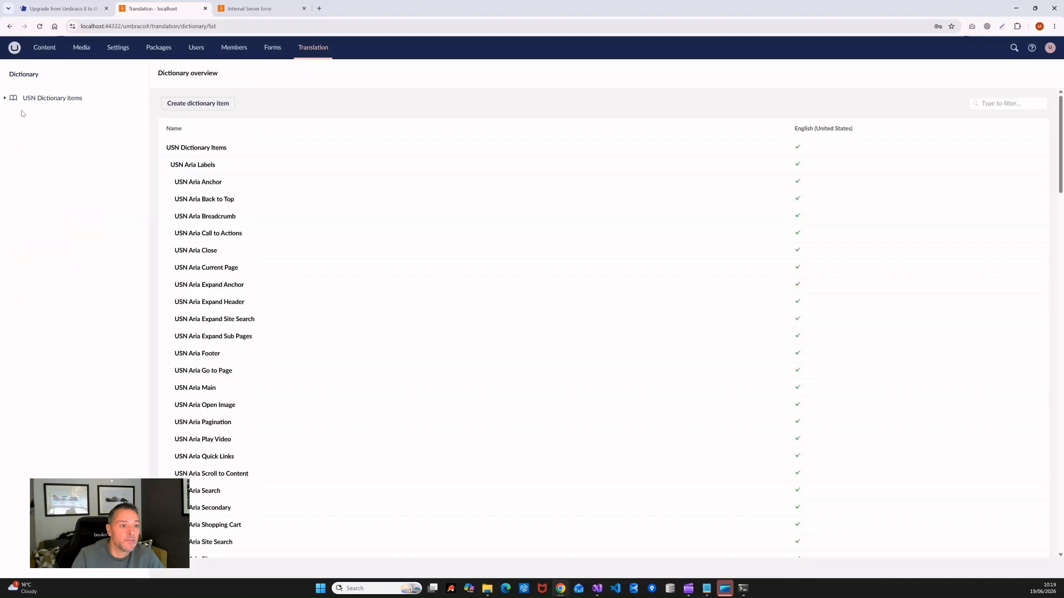
{"action": "left_click", "coordinate": [5, 98]}
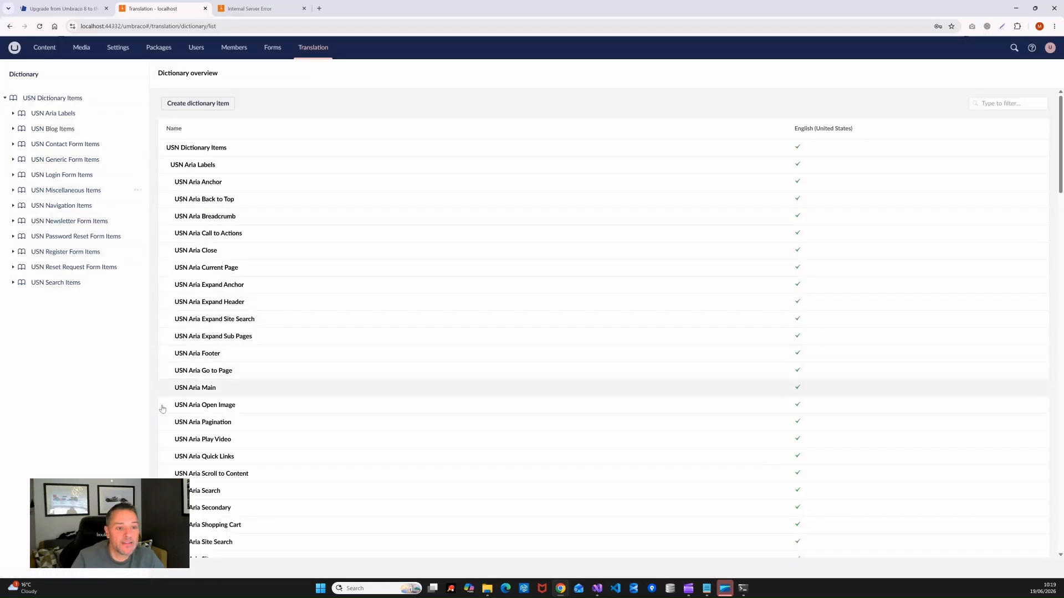
{"action": "left_click", "coordinate": [43, 49]}
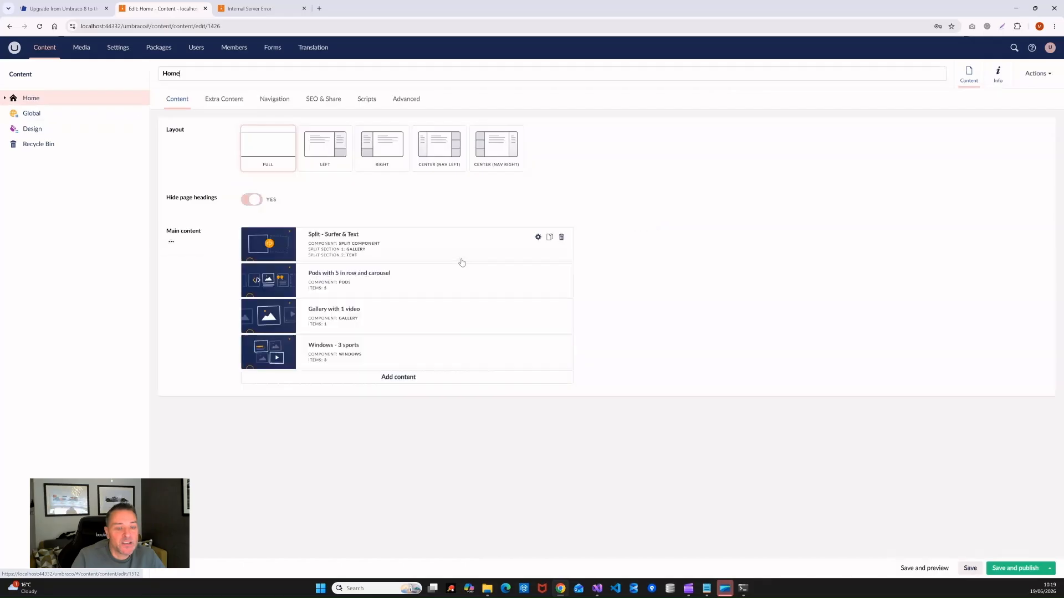
Step: Save and publish the Tiree node under Design, then return to the compilation-error tab
{"action": "left_click", "coordinate": [37, 132]}
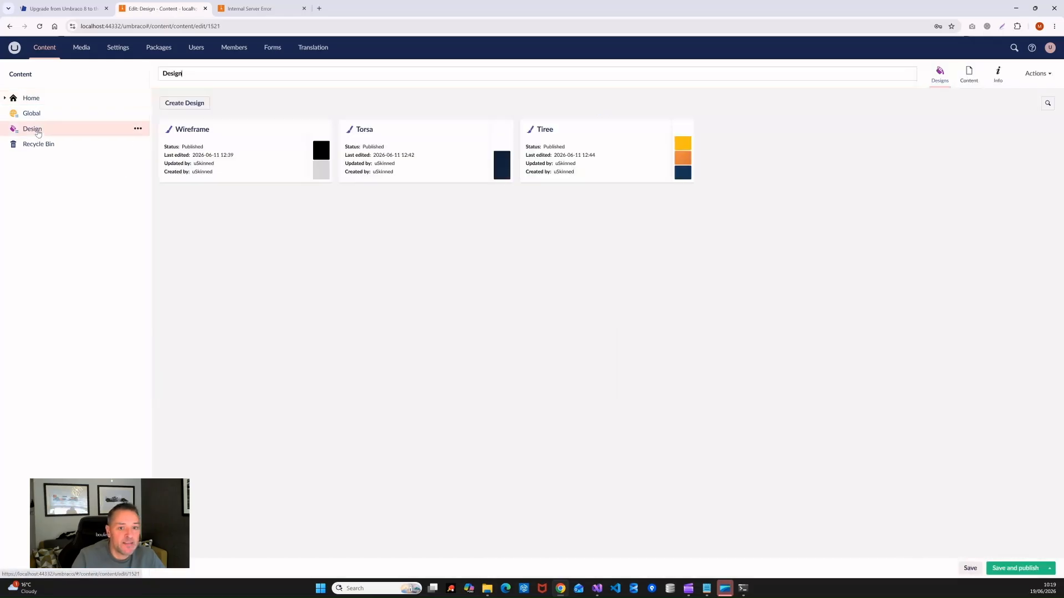
{"action": "left_click", "coordinate": [545, 129]}
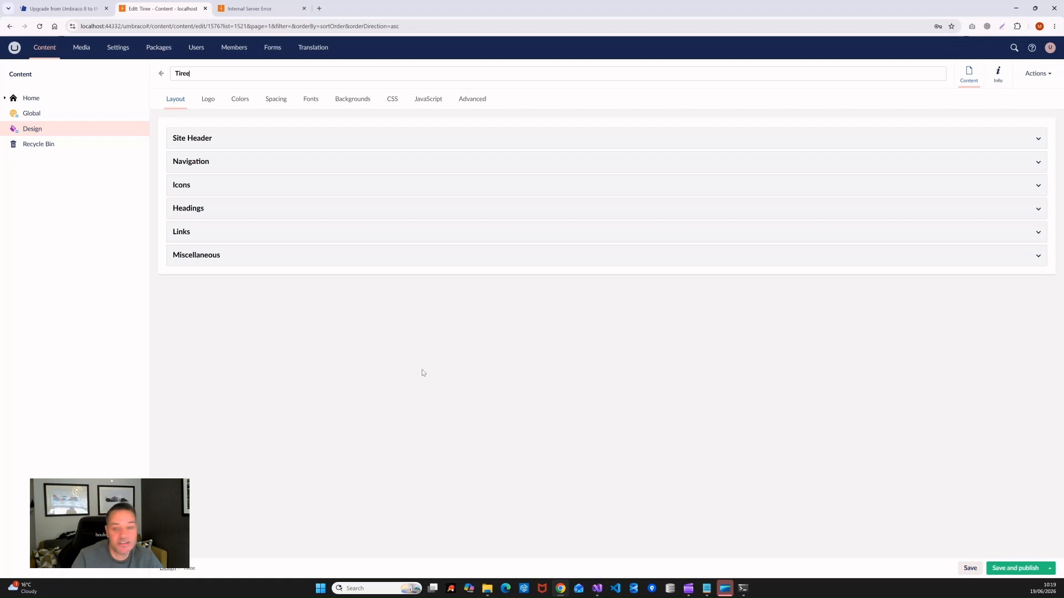
{"action": "left_click", "coordinate": [1025, 567]}
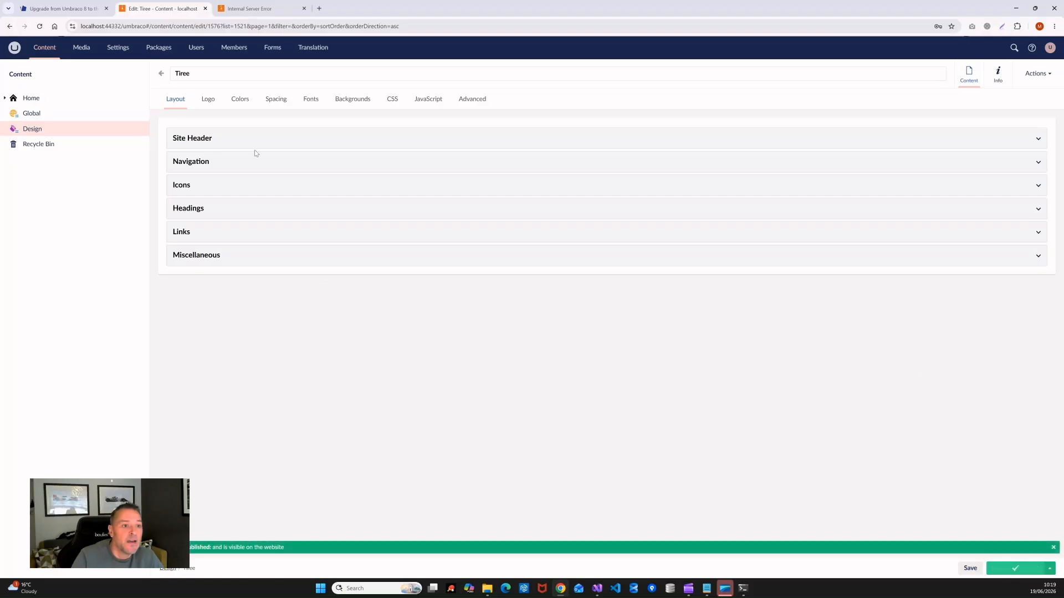
{"action": "key", "text": "ctrl+Tab"}
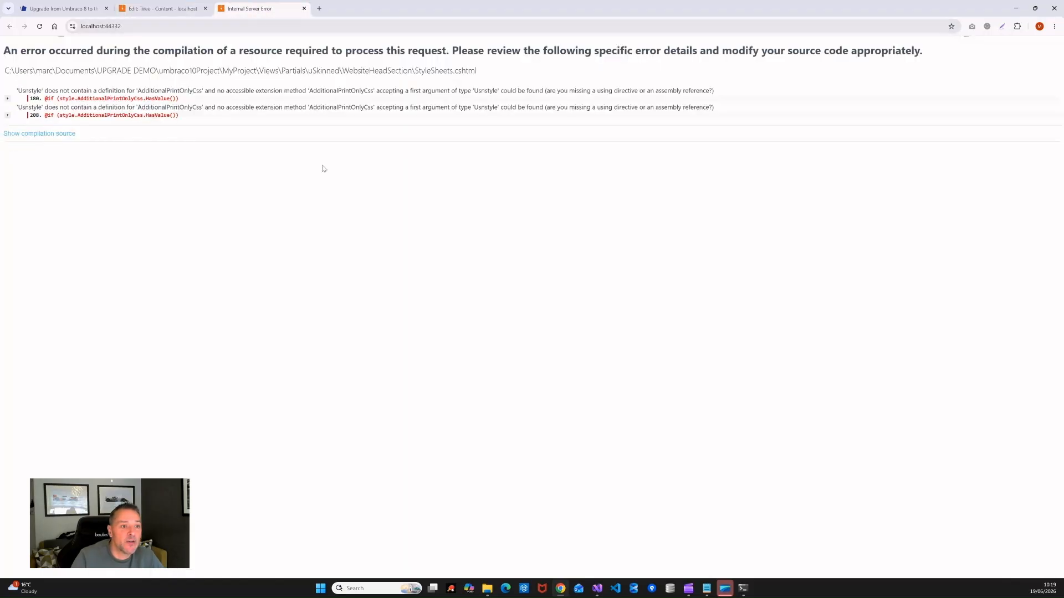
Step: Reload the home page, now rendering as UPGRADE DEMO without images, and scroll through it
{"action": "left_click", "coordinate": [40, 29]}
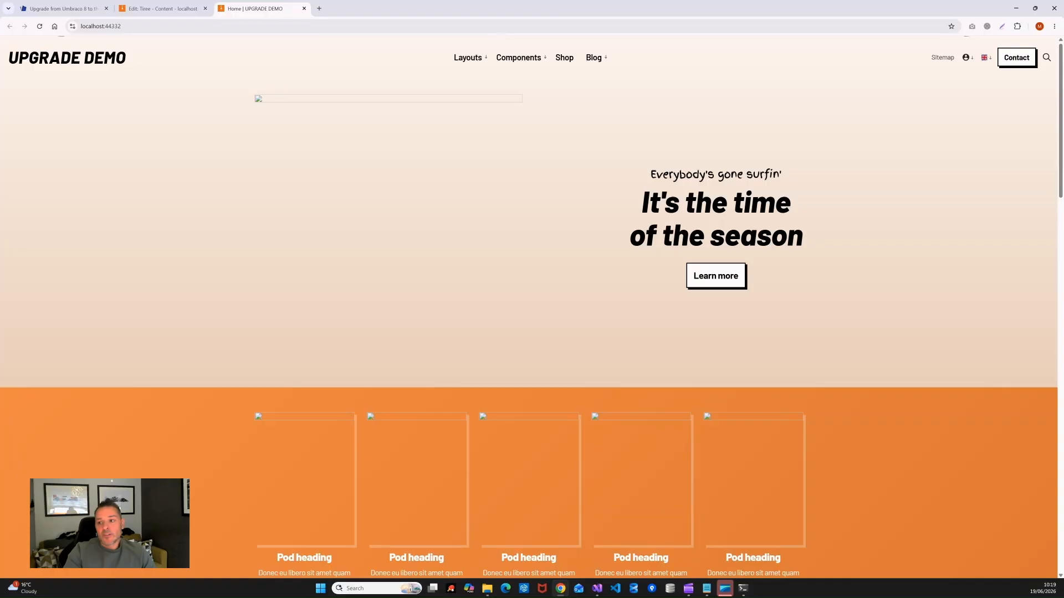
{"action": "mouse_move", "coordinate": [1059, 173]}
{"action": "left_mouse_down"}
{"action": "mouse_move", "coordinate": [1060, 410]}
{"action": "mouse_move", "coordinate": [1060, 173]}
{"action": "left_mouse_up"}
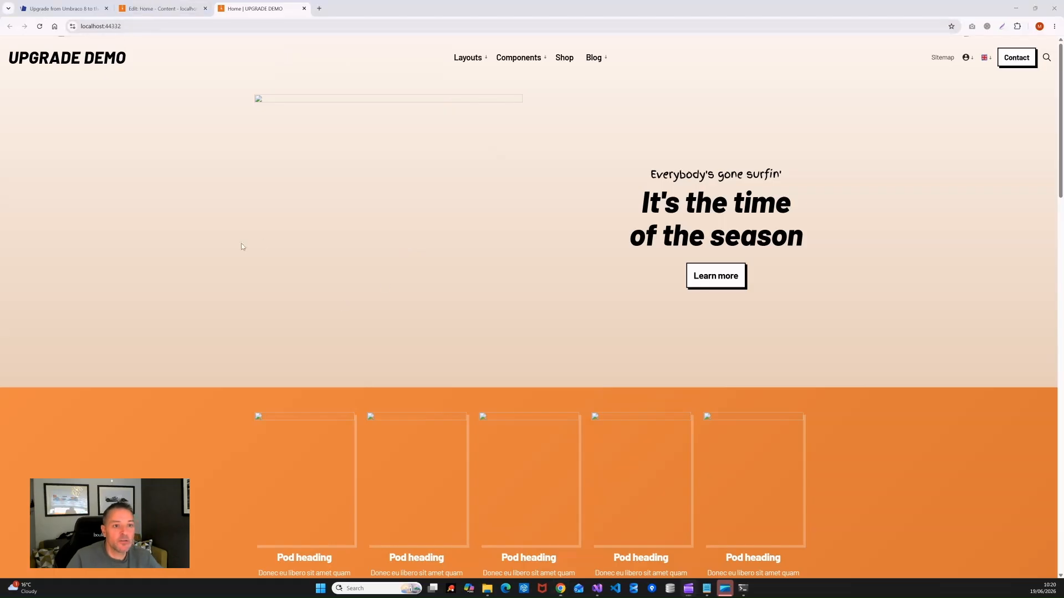
{"action": "mouse_move", "coordinate": [1060, 133]}
{"action": "left_mouse_down"}
{"action": "mouse_move", "coordinate": [1061, 477]}
{"action": "mouse_move", "coordinate": [1060, 133]}
{"action": "left_mouse_up"}
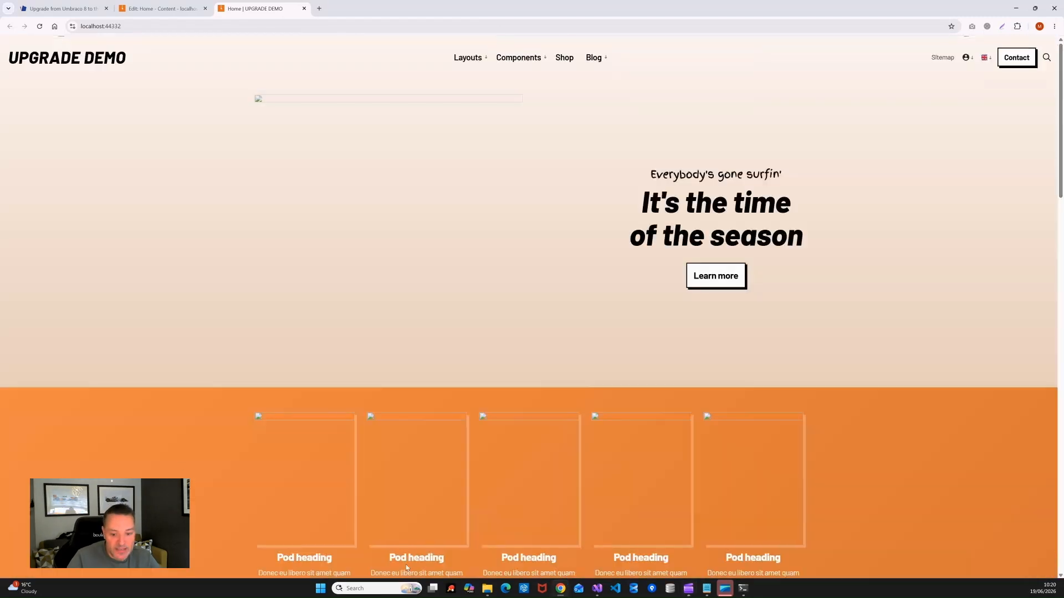
{"action": "mouse_move", "coordinate": [488, 594]}
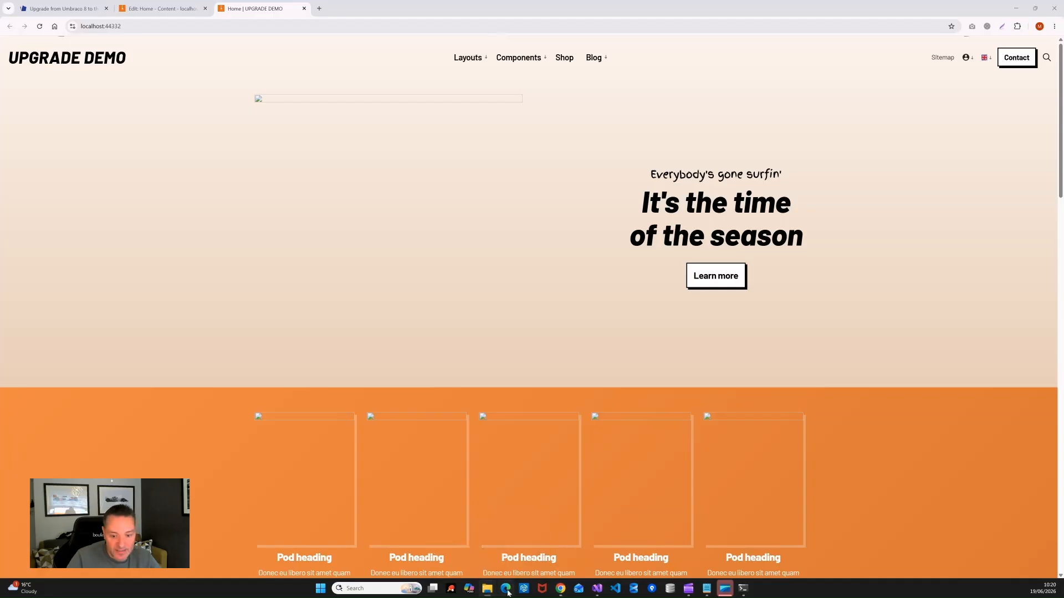
{"action": "left_click", "coordinate": [517, 545]}
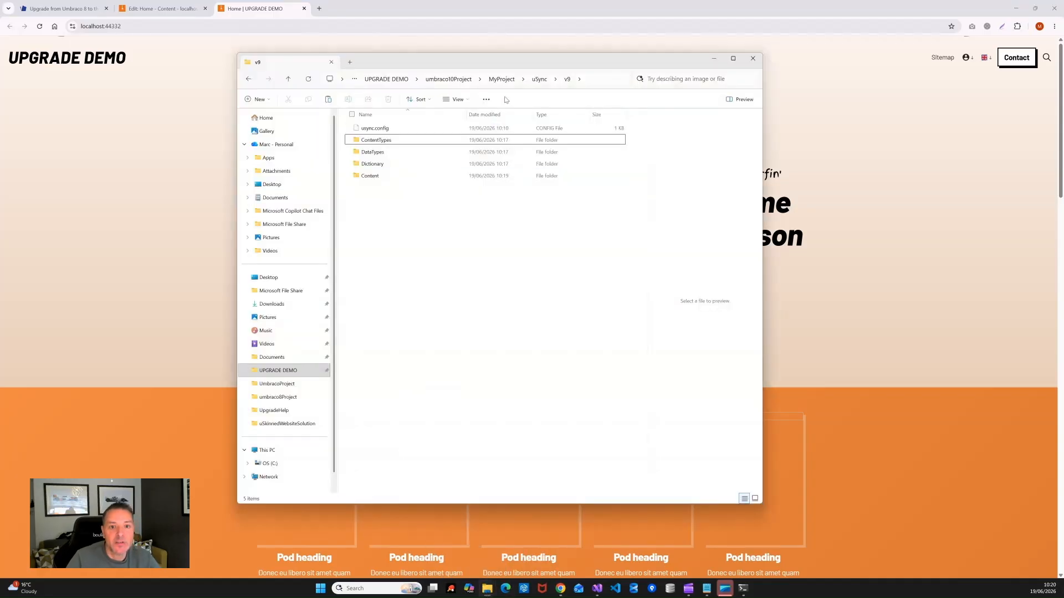
Step: Select all 51 folders in umbraco8Project/Umbraco8.Web/Media for copying
{"action": "left_click", "coordinate": [451, 82]}
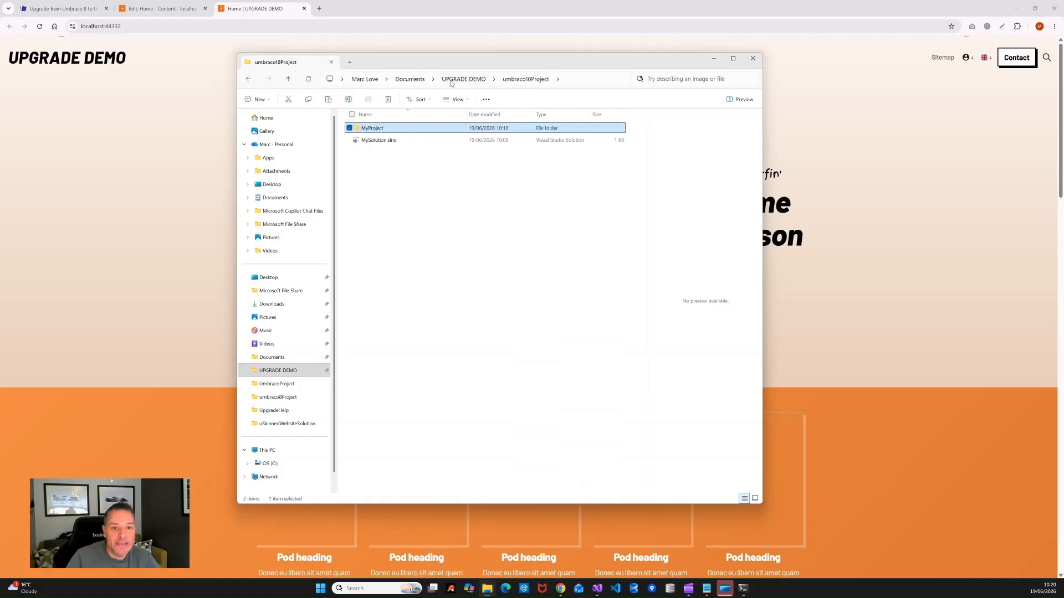
{"action": "left_click", "coordinate": [451, 82]}
{"action": "double_click", "coordinate": [389, 128]}
{"action": "double_click", "coordinate": [379, 151]}
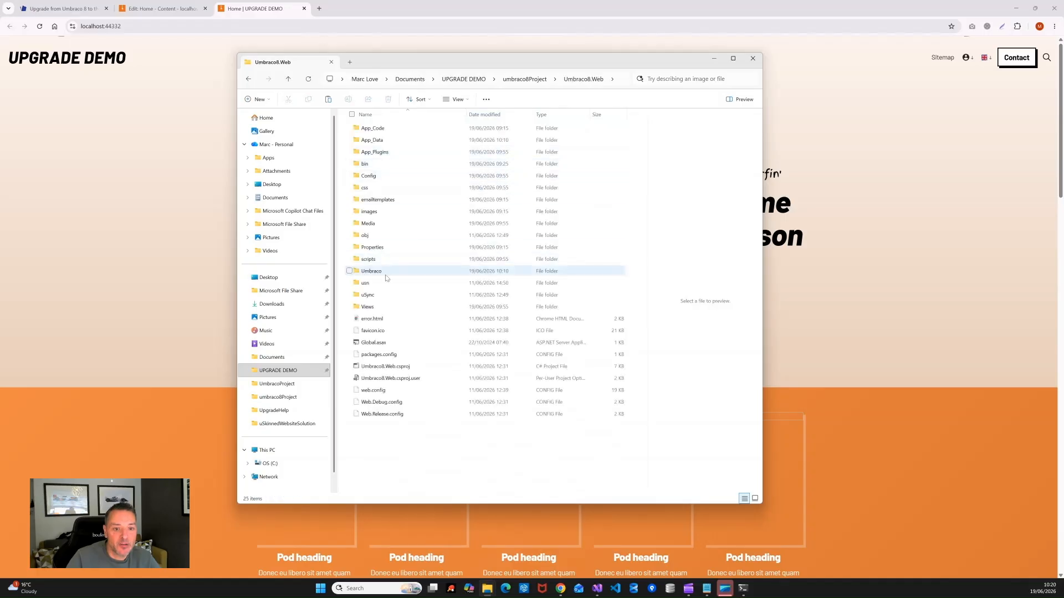
{"action": "double_click", "coordinate": [383, 223]}
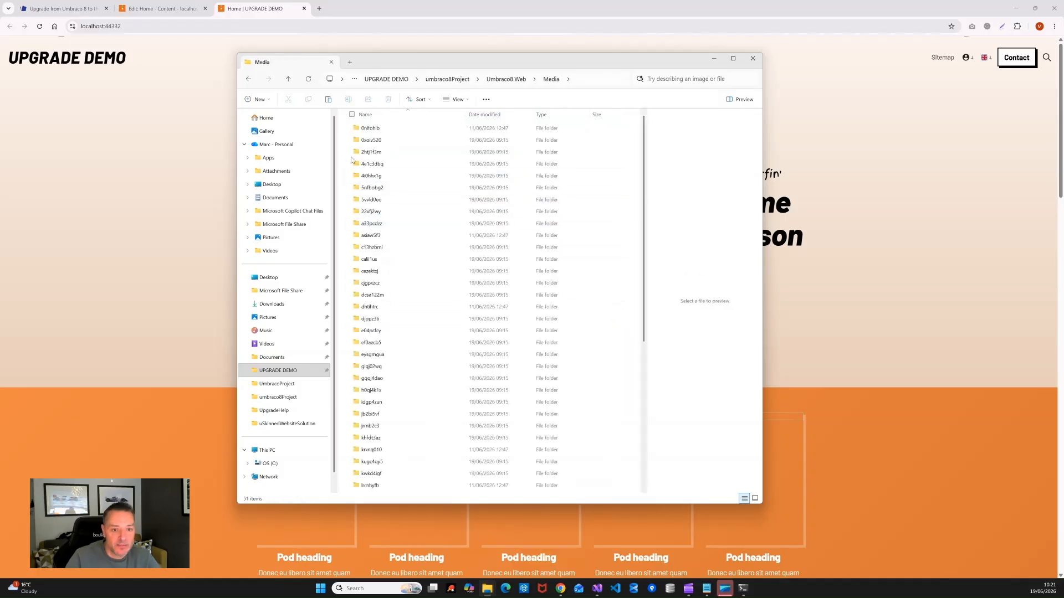
{"action": "left_click", "coordinate": [423, 216]}
{"action": "key", "text": "ctrl+a"}
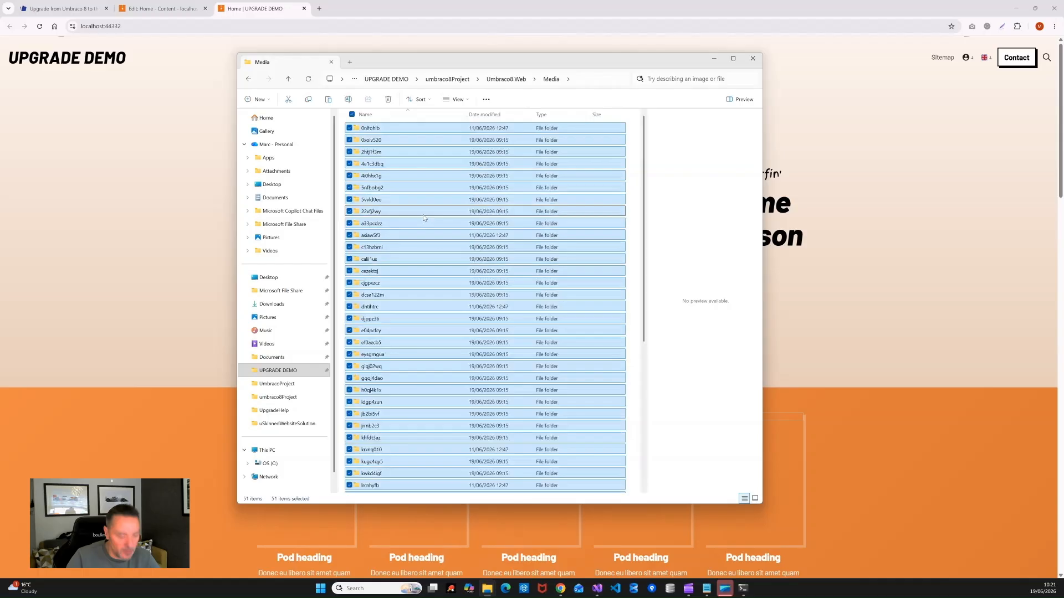
Step: Replace the 30 folders in MyProject/wwwroot/media with the 51 copied folders and reload the site
{"action": "left_click", "coordinate": [400, 79]}
{"action": "double_click", "coordinate": [381, 139]}
{"action": "double_click", "coordinate": [368, 128]}
{"action": "double_click", "coordinate": [370, 224]}
{"action": "double_click", "coordinate": [368, 165]}
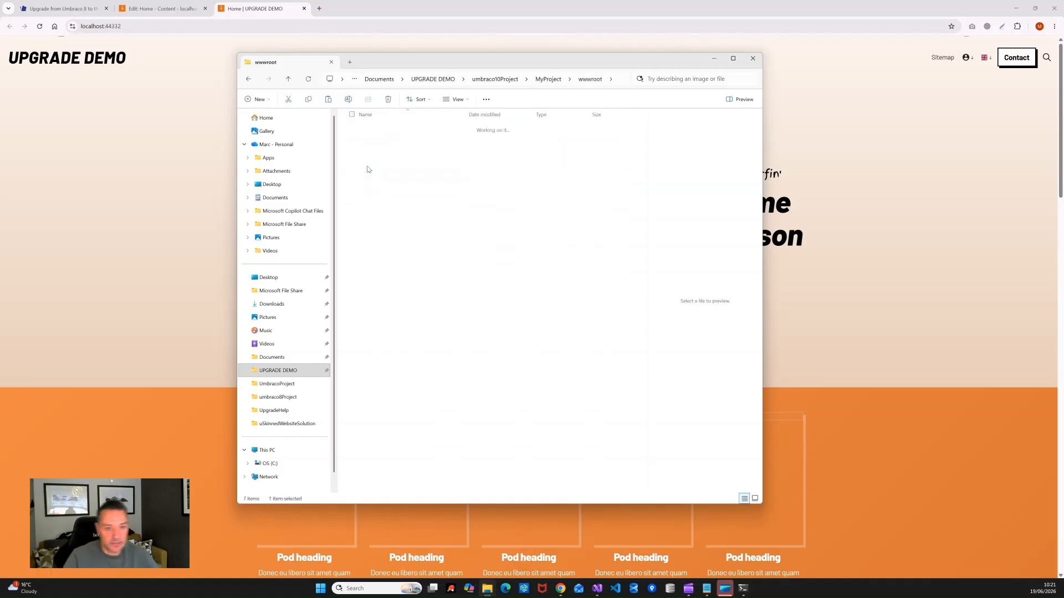
{"action": "key", "text": "ctrl+a"}
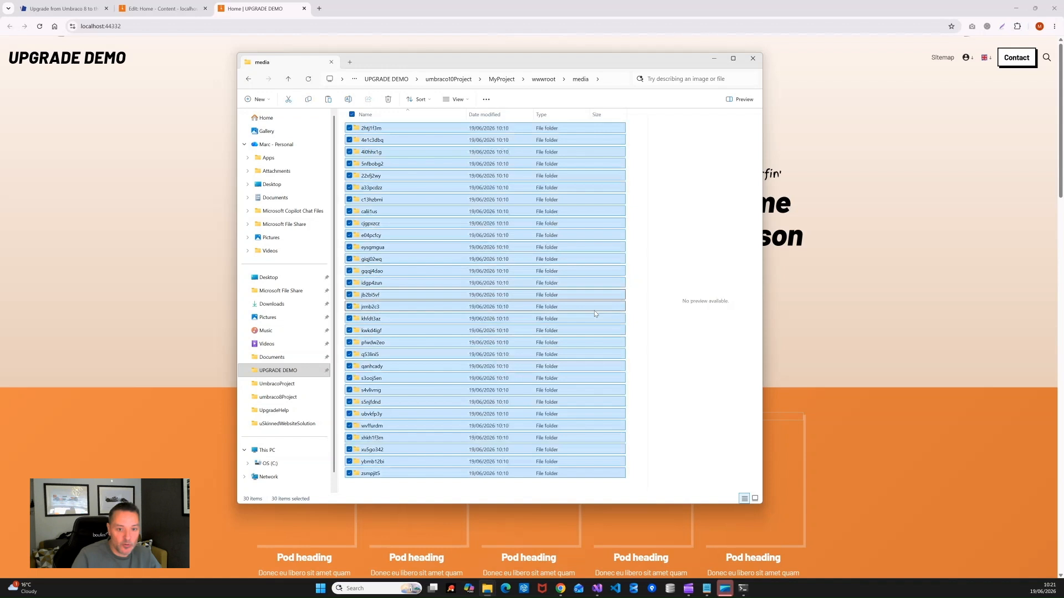
{"action": "key", "text": "Delete"}
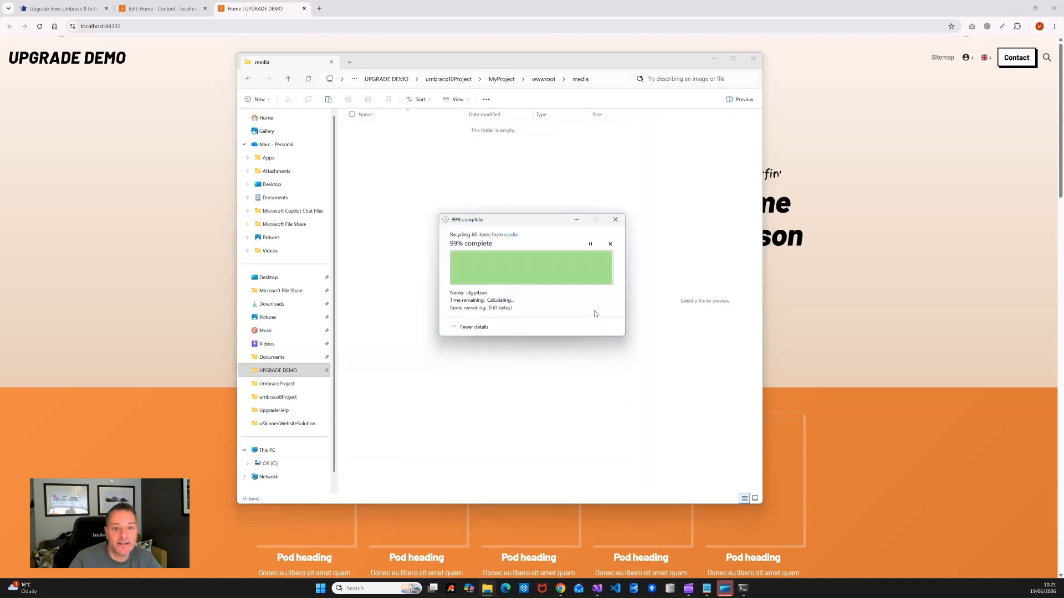
{"action": "right_click", "coordinate": [420, 187]}
{"action": "left_click", "coordinate": [433, 198]}
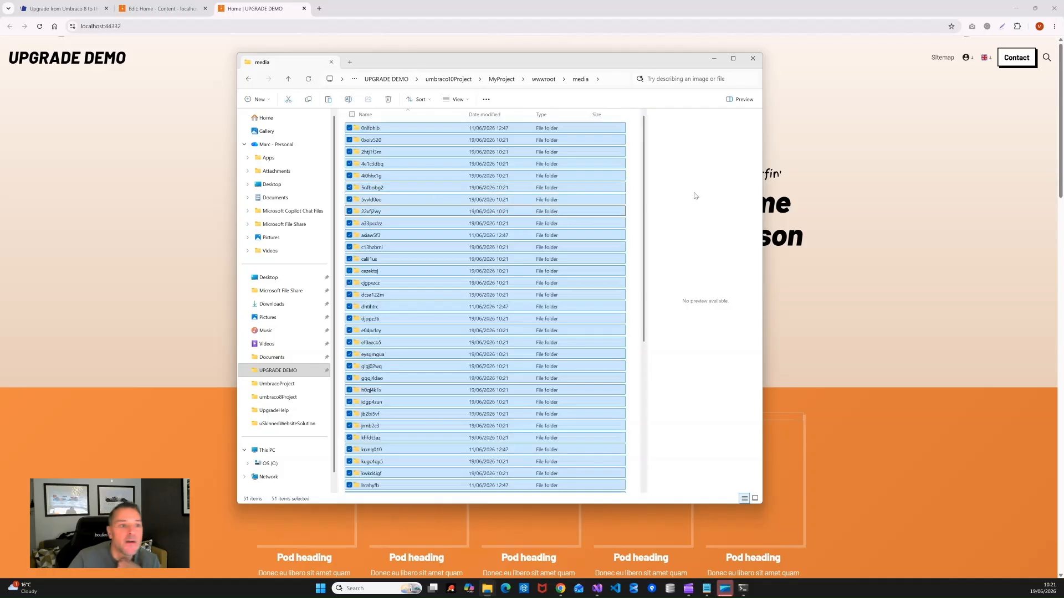
{"action": "left_click", "coordinate": [118, 157]}
{"action": "key", "text": "F5"}
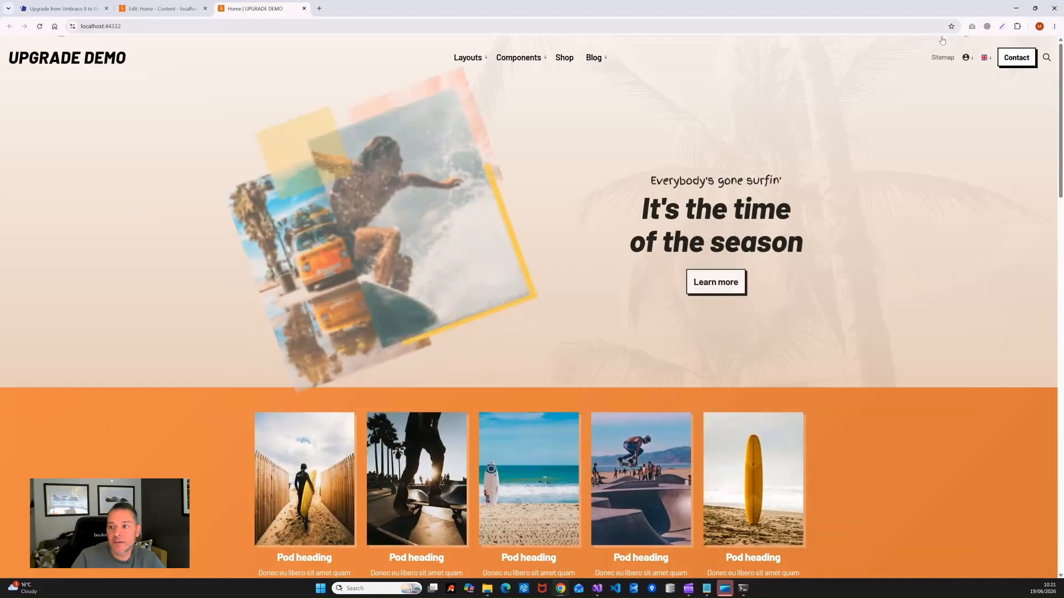
Step: Stop the running Umbraco 10 site with Ctrl+C in PowerShell, then return to the media folder
{"action": "mouse_move", "coordinate": [1062, 93]}
{"action": "left_mouse_down"}
{"action": "mouse_move", "coordinate": [1062, 466]}
{"action": "mouse_move", "coordinate": [1061, 89]}
{"action": "left_mouse_up"}
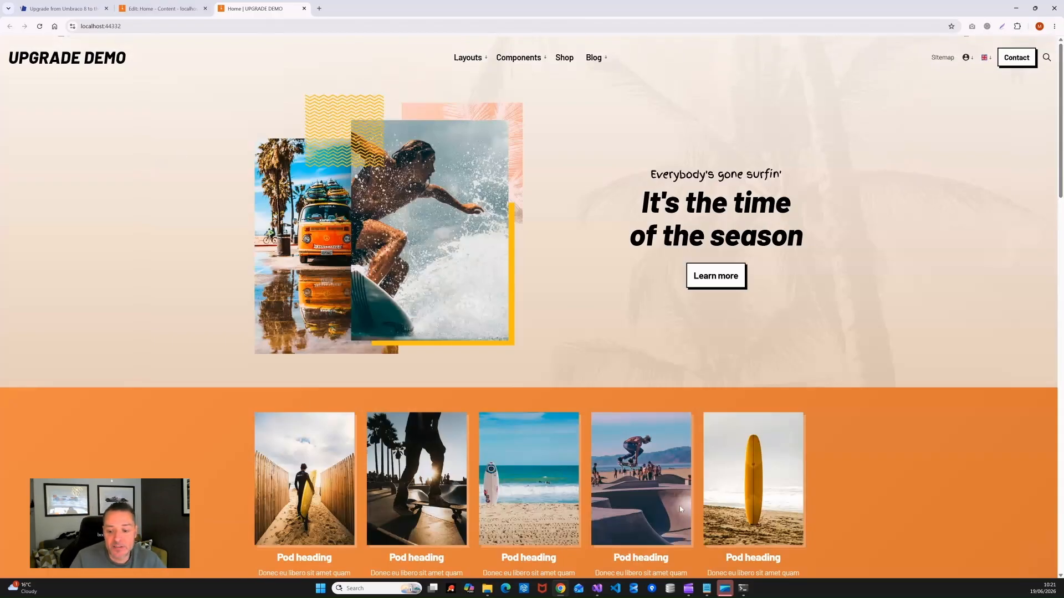
{"action": "mouse_move", "coordinate": [742, 593]}
{"action": "left_click", "coordinate": [722, 527]}
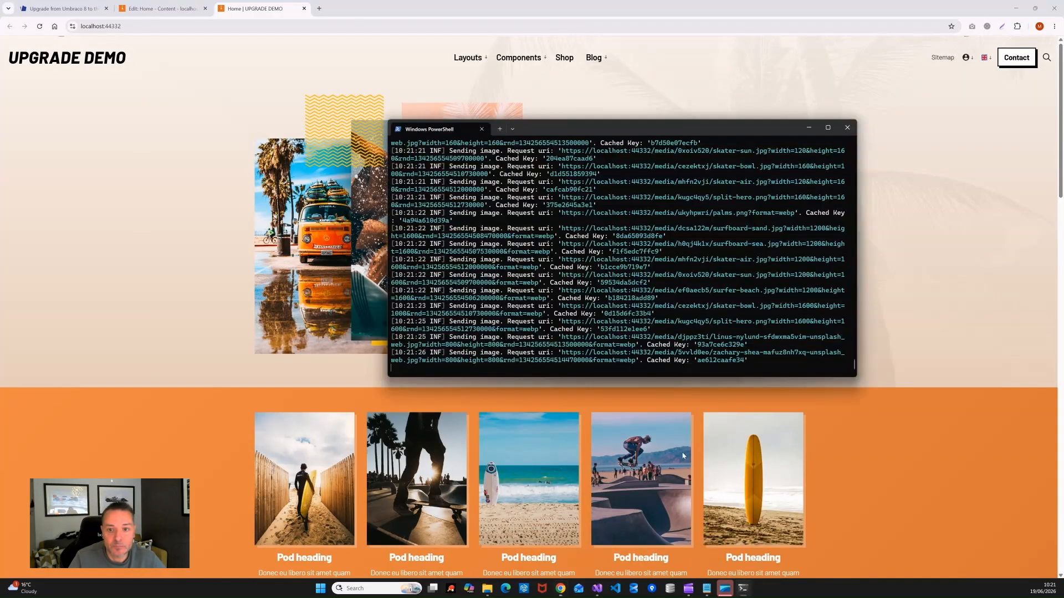
{"action": "key", "text": "ctrl+c"}
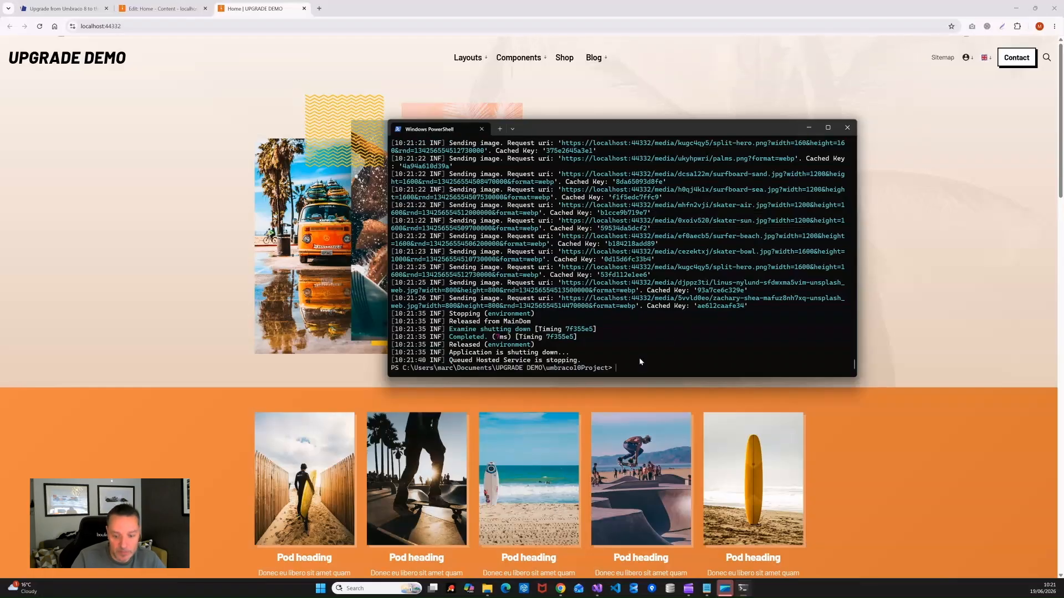
{"action": "mouse_move", "coordinate": [506, 592]}
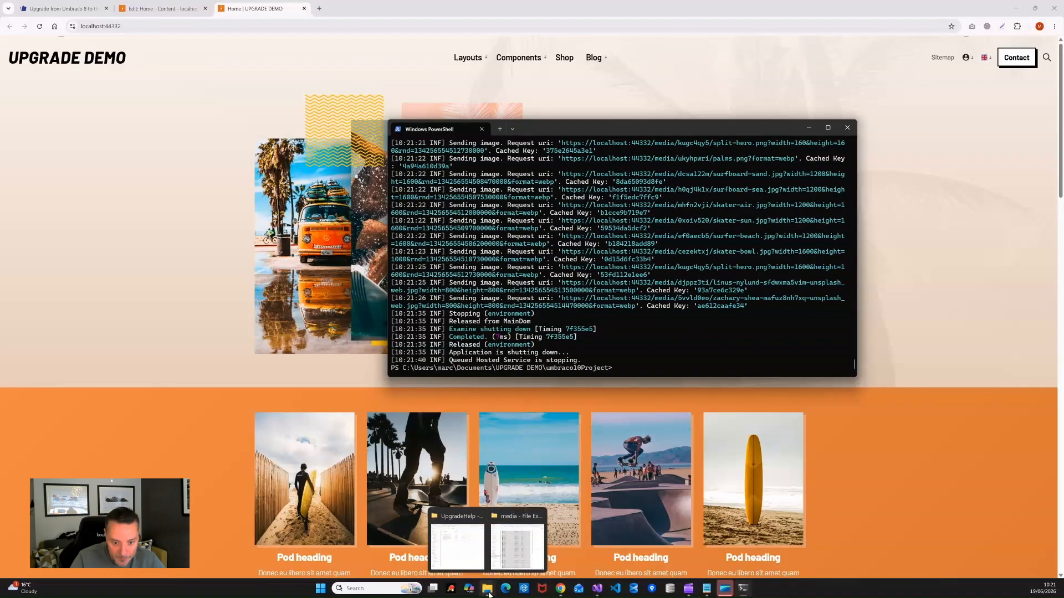
{"action": "left_click", "coordinate": [459, 519]}
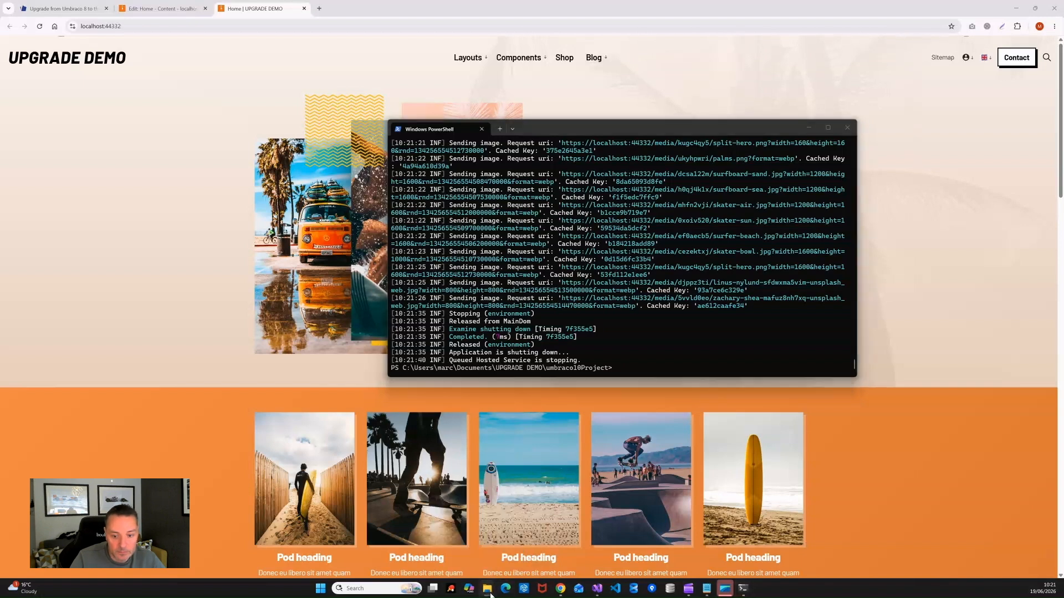
{"action": "mouse_move", "coordinate": [487, 588]}
{"action": "left_click", "coordinate": [514, 555]}
Step: Close the old server PowerShell terminal running the Umbraco 10 site
{"action": "left_click", "coordinate": [403, 80]}
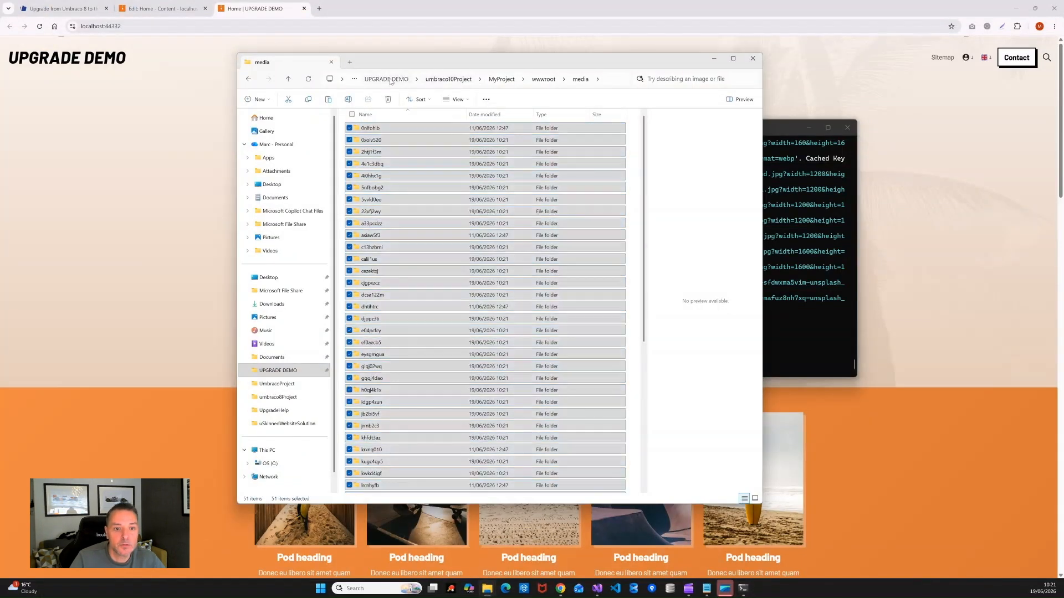
{"action": "double_click", "coordinate": [393, 155]}
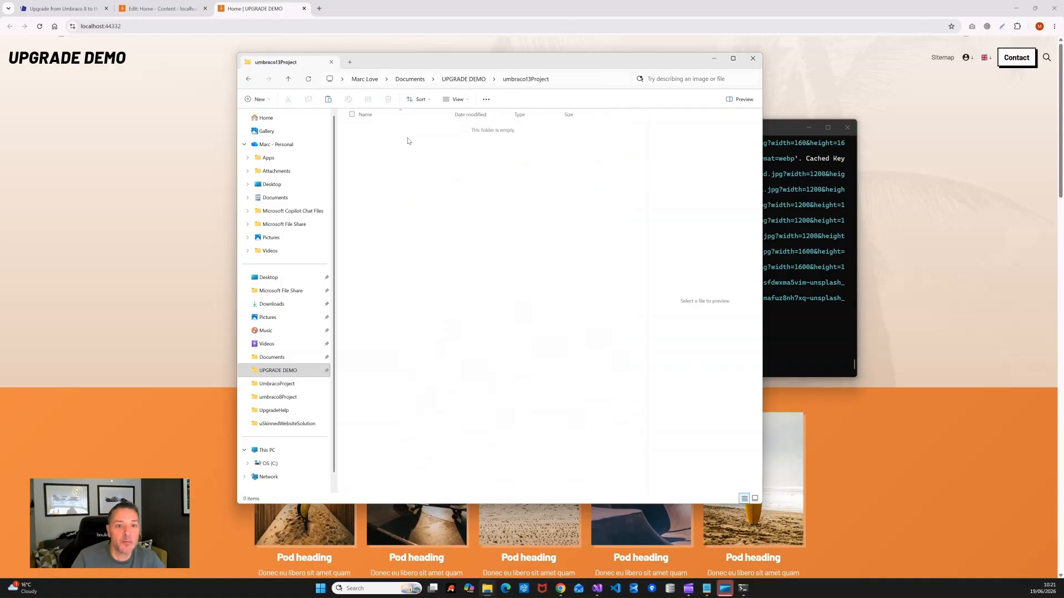
{"action": "left_click_drag", "start_coordinate": [505, 69], "coordinate": [431, 48]}
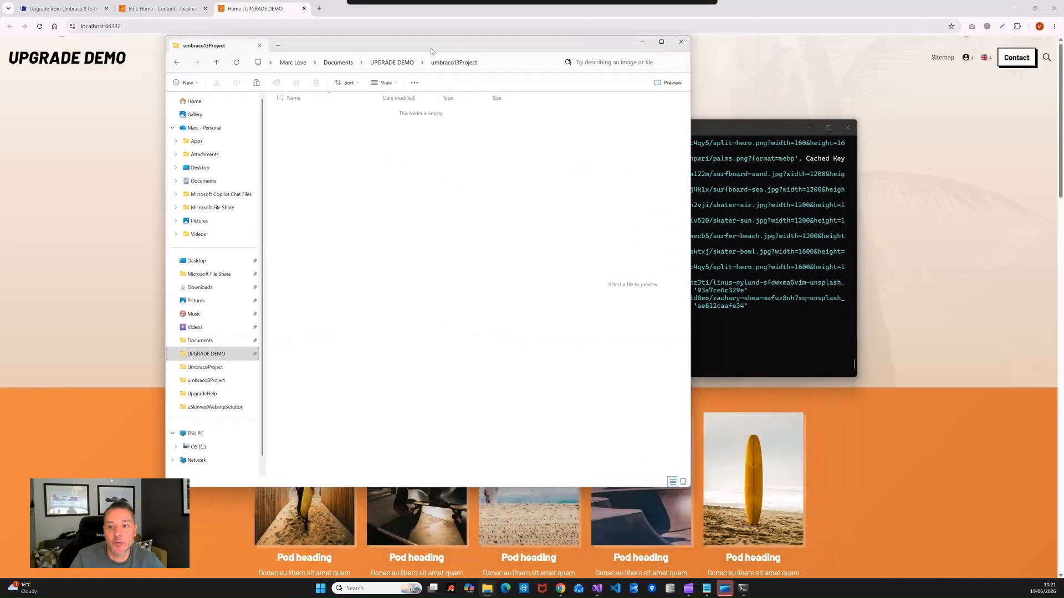
{"action": "left_click", "coordinate": [758, 126]}
{"action": "left_click", "coordinate": [847, 127]}
Step: Open a new PowerShell terminal in the umbraco13Project folder from UPGRADE DEMO
{"action": "left_click_drag", "start_coordinate": [394, 51], "coordinate": [514, 94]}
{"action": "left_click", "coordinate": [504, 110]}
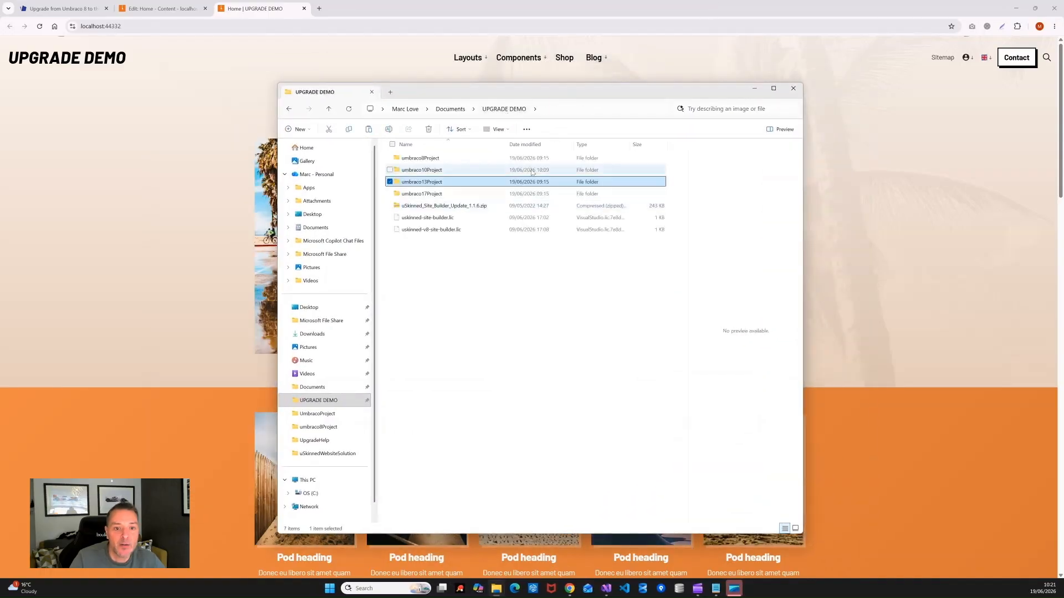
{"action": "right_click", "coordinate": [410, 184]}
{"action": "left_click", "coordinate": [436, 341]}
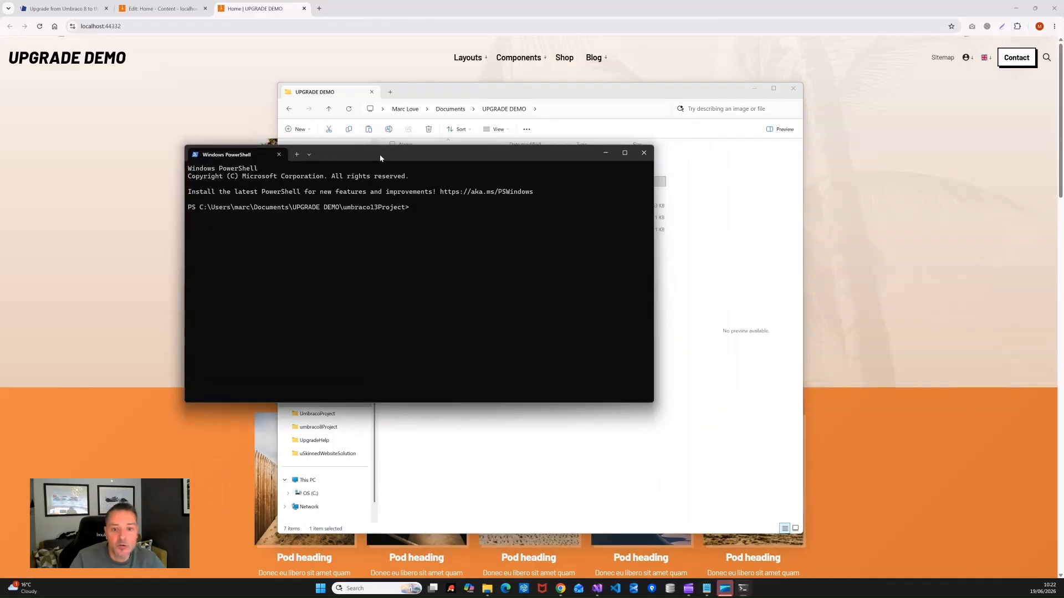
{"action": "left_click_drag", "start_coordinate": [380, 159], "coordinate": [420, 168]}
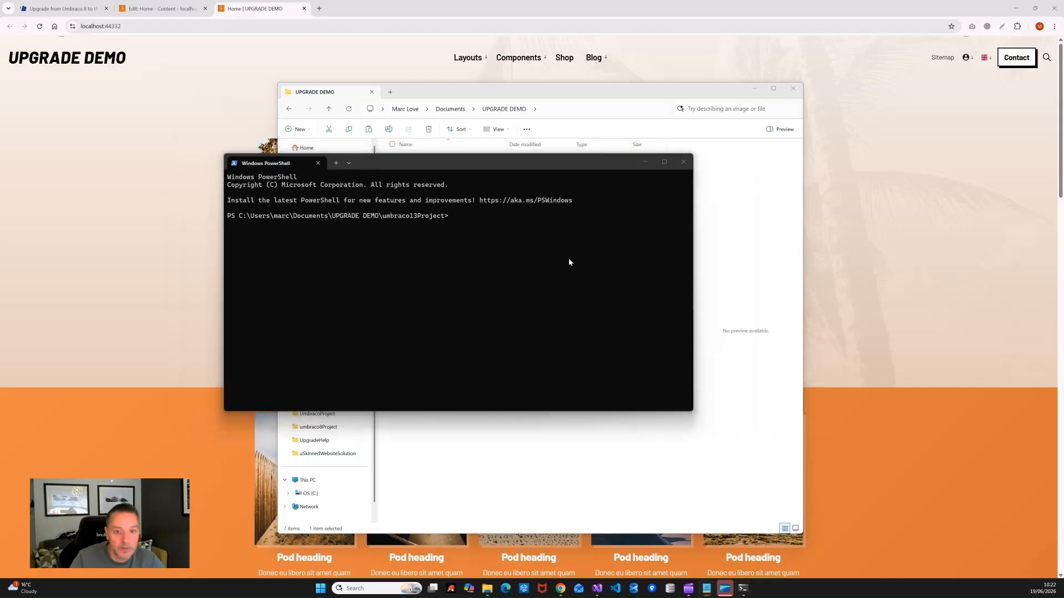
{"action": "left_click", "coordinate": [478, 214]}
{"action": "key", "text": "ctrl+v"}
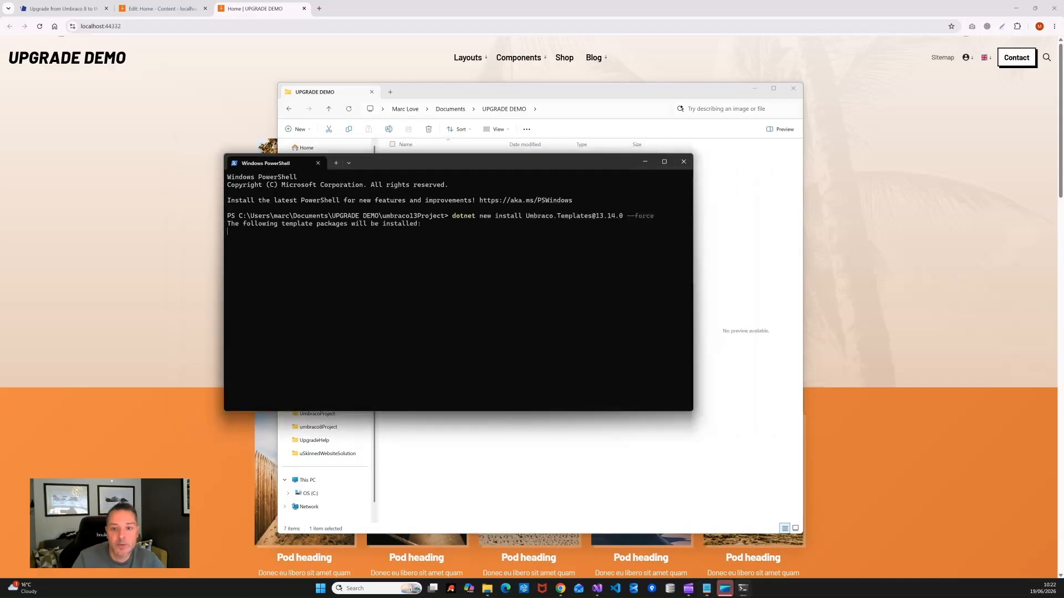
{"action": "mouse_move", "coordinate": [664, 161]}
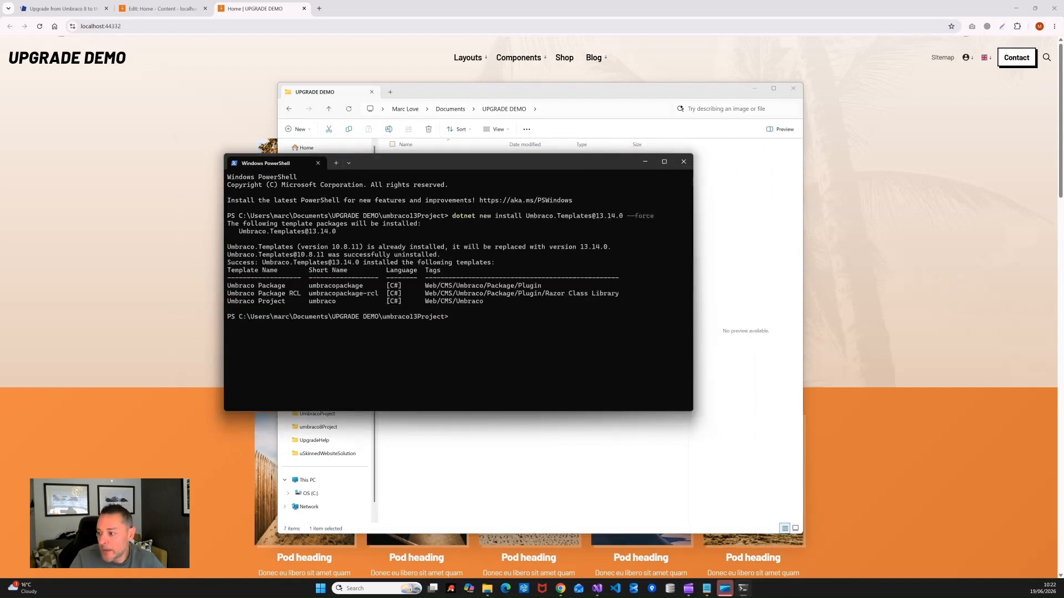
Step: Create the MySolution solution with dotnet new sln --name MySolution and check the folder
{"action": "left_click", "coordinate": [517, 307]}
{"action": "key", "text": "ctrl+v"}
{"action": "left_click_drag", "start_coordinate": [500, 86], "coordinate": [683, 41]}
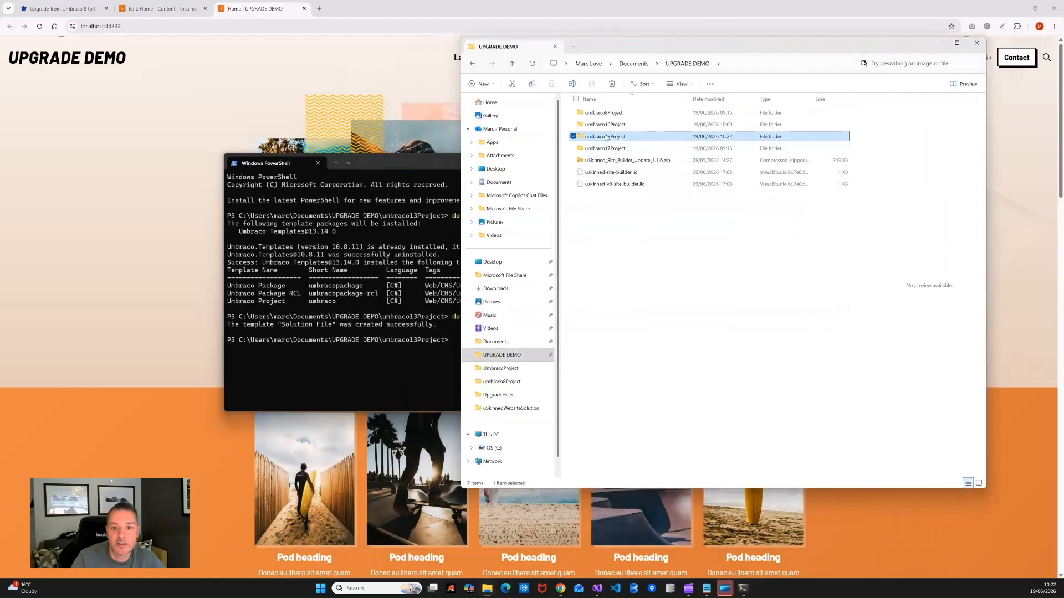
{"action": "key", "text": "Return"}
{"action": "left_click_drag", "start_coordinate": [373, 162], "coordinate": [364, 174]}
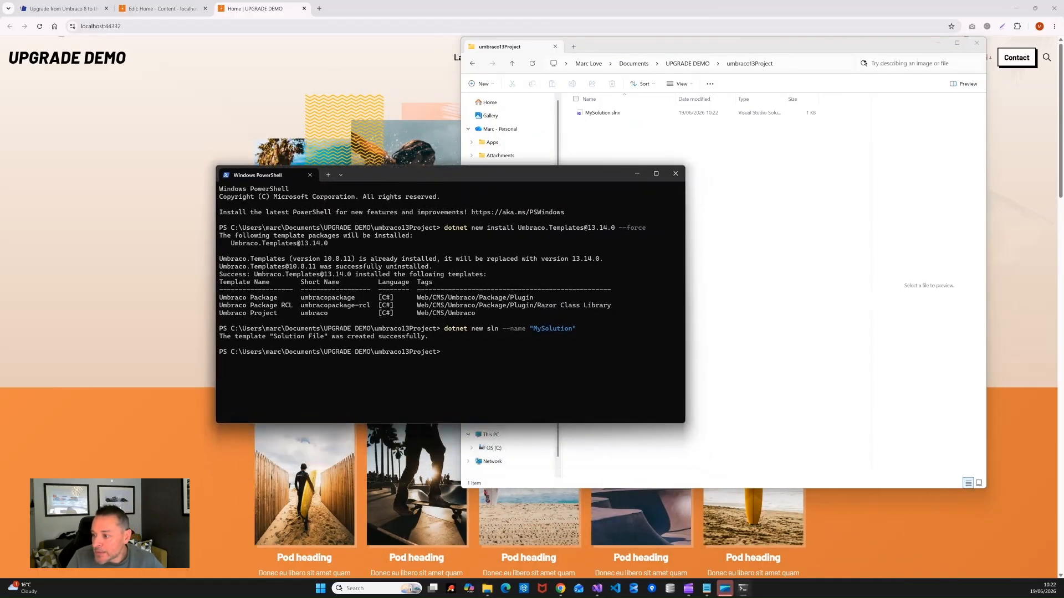
Step: Create the SQLite-backed MyProject Umbraco project with dotnet new umbraco
{"action": "key", "text": "alt+Tab"}
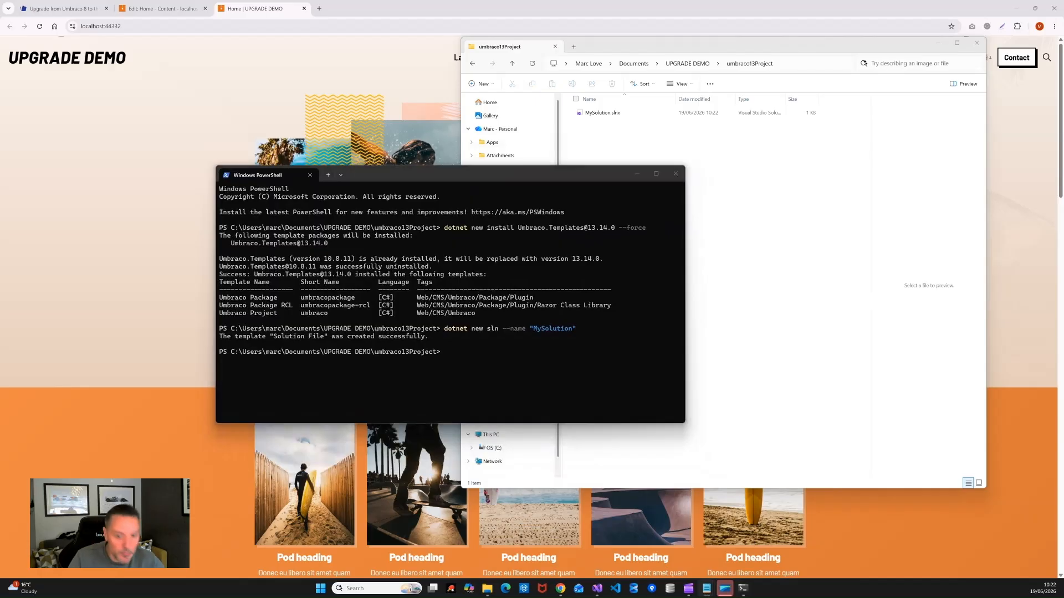
{"action": "left_click", "coordinate": [553, 374]}
{"action": "key", "text": "ctrl+v"}
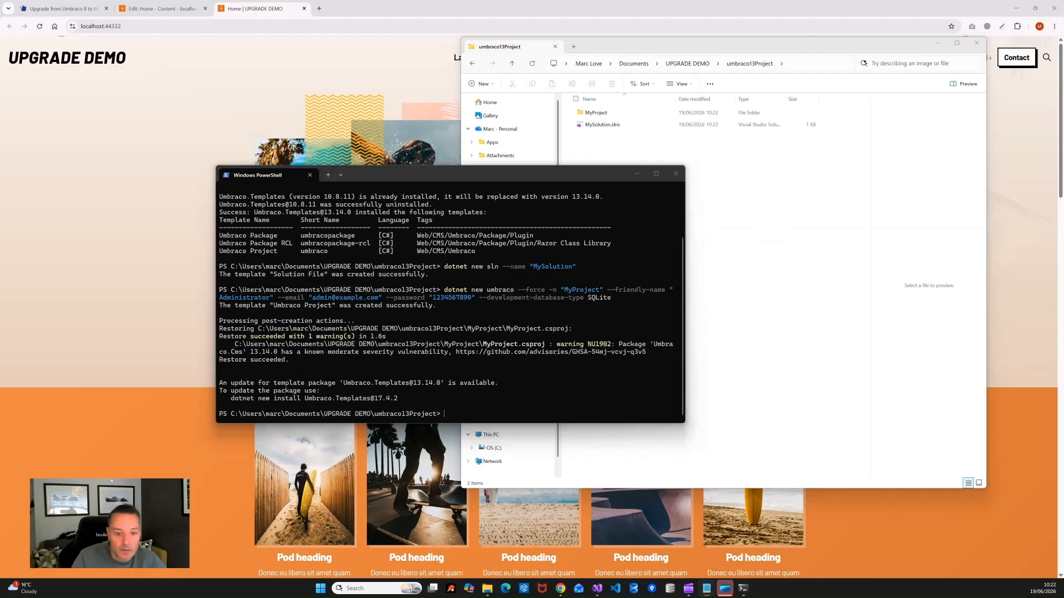
{"action": "left_click", "coordinate": [446, 414]}
Step: Add MyProject to MySolution and install the uSkinnedSiteBuilder 6.4.3 package
{"action": "key", "text": "ctrl+v"}
{"action": "key", "text": "Return"}
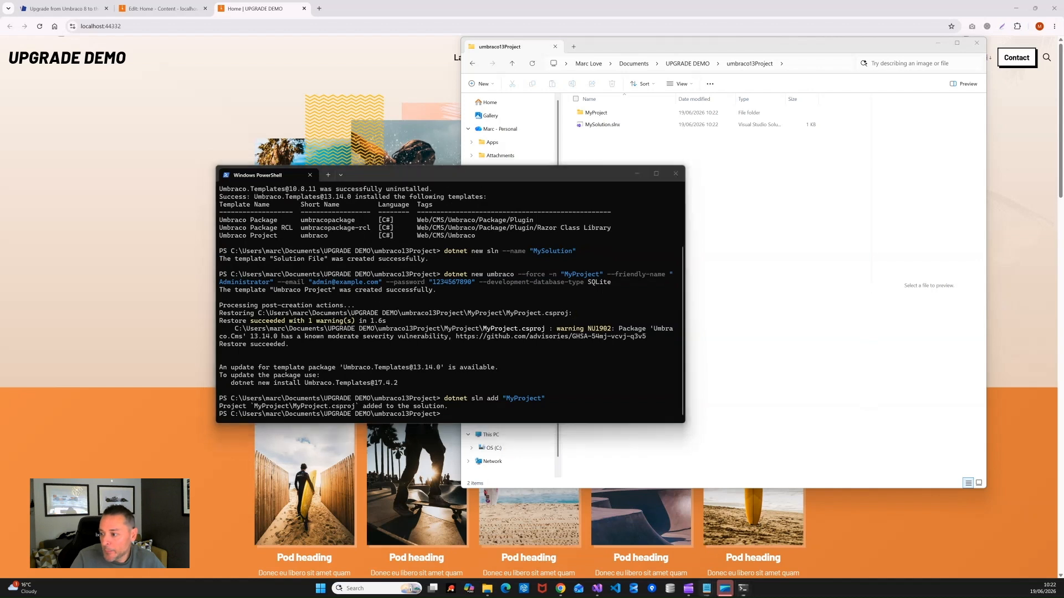
{"action": "left_click", "coordinate": [534, 416]}
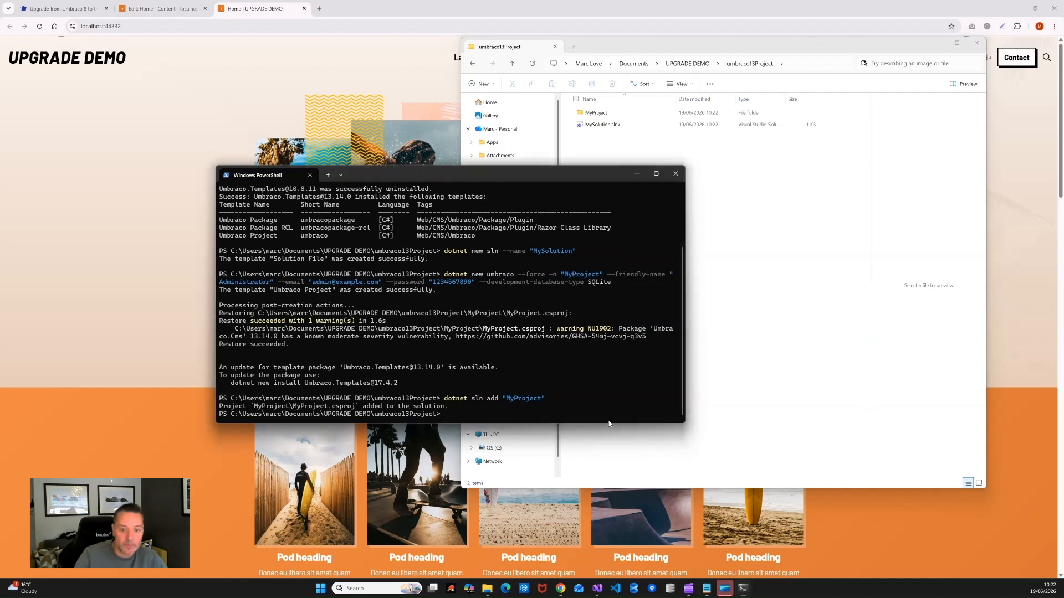
{"action": "key", "text": "ctrl+v"}
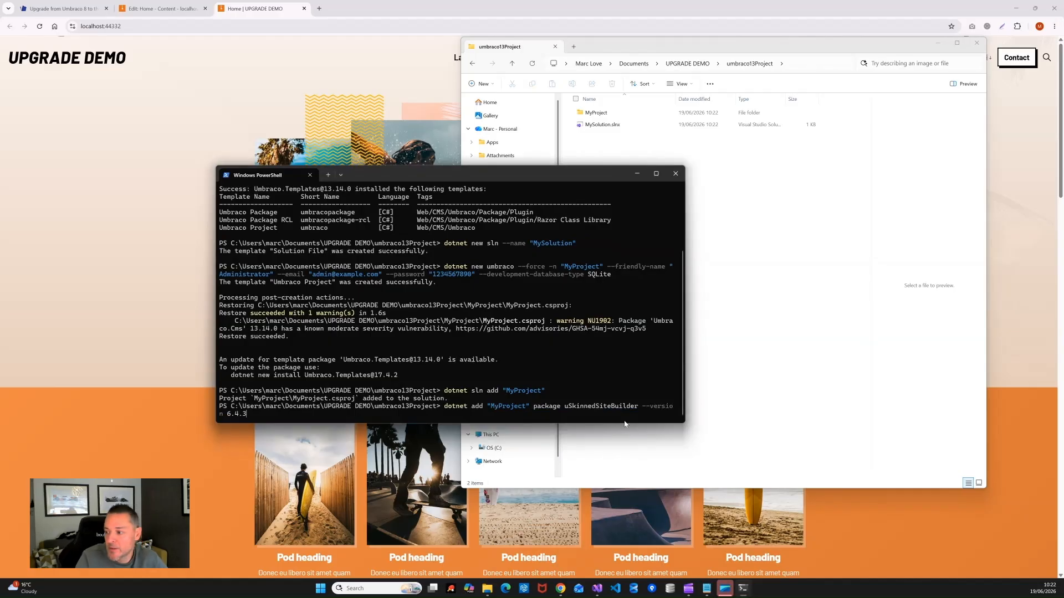
{"action": "key", "text": "Return"}
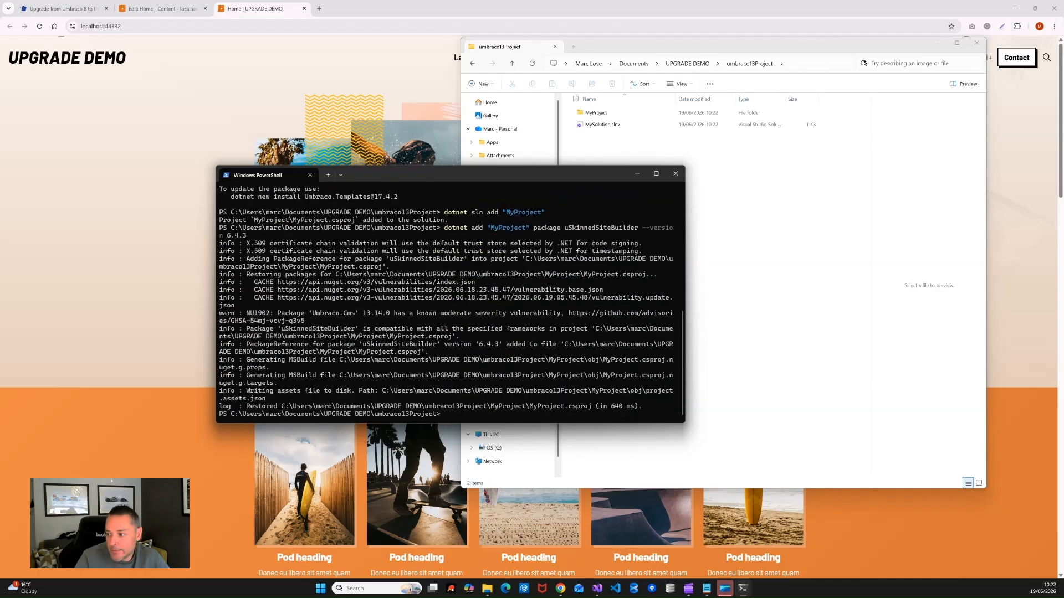
Step: Install the uSync 13.3.2 package into MyProject
{"action": "key", "text": "alt+Tab"}
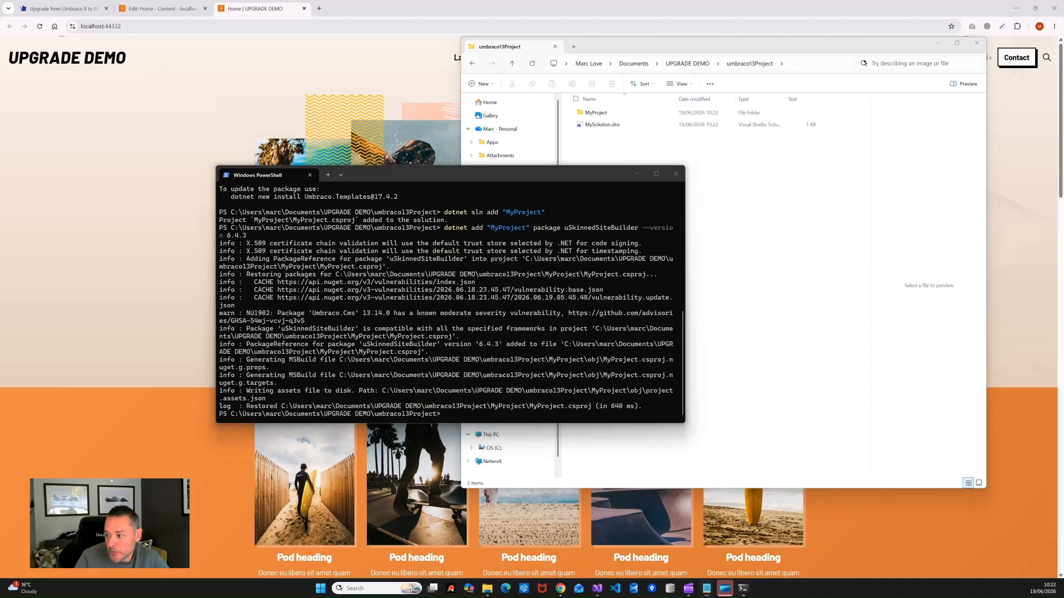
{"action": "left_click", "coordinate": [437, 410]}
{"action": "type", "text": "dotnet add \"MyProject\" package uSync --version 13.3.2"}
{"action": "key", "text": "Return"}
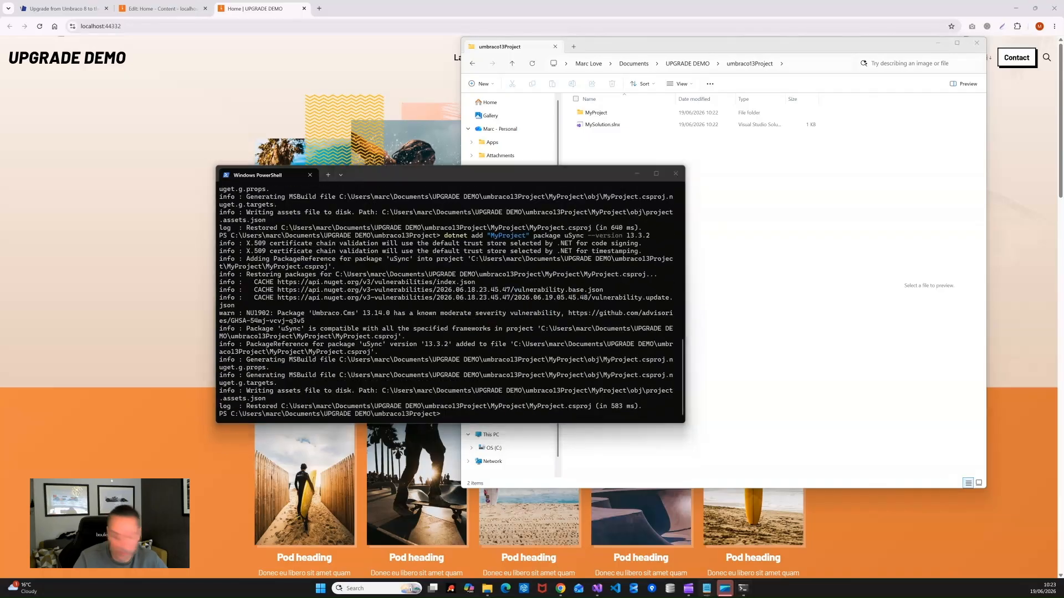
Step: Build and start the site with dotnet run --project MyProject
{"action": "left_click", "coordinate": [471, 413]}
{"action": "type", "text": "dotnet run --project \"MyProject\""}
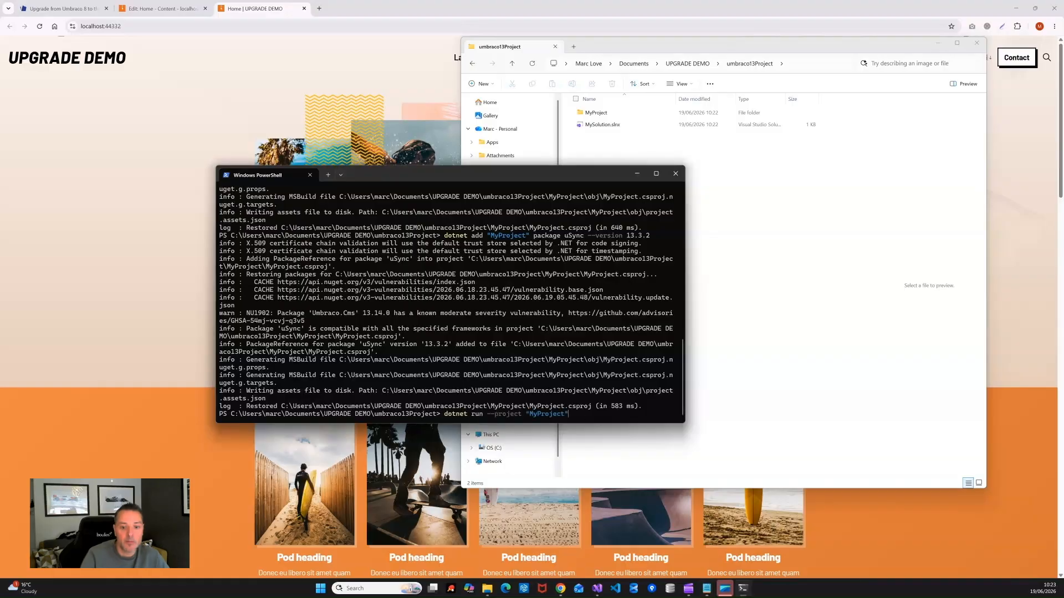
{"action": "key", "text": "Return"}
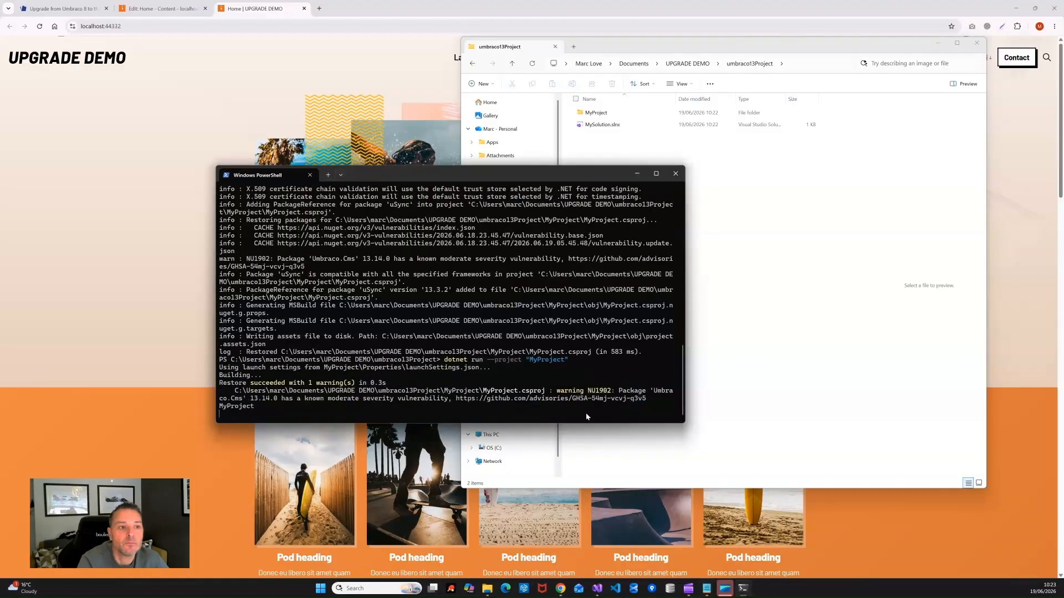
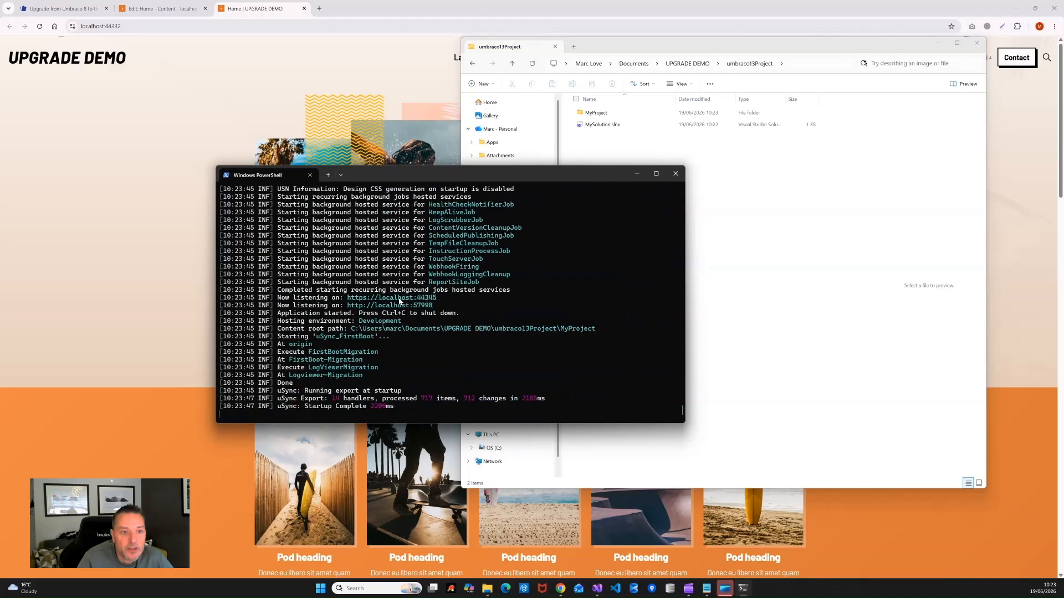
Step: Open the running site at localhost:44345 and close the old UPGRADE DEMO home and content editor tabs
{"action": "left_click", "coordinate": [399, 300], "text": "ctrl"}
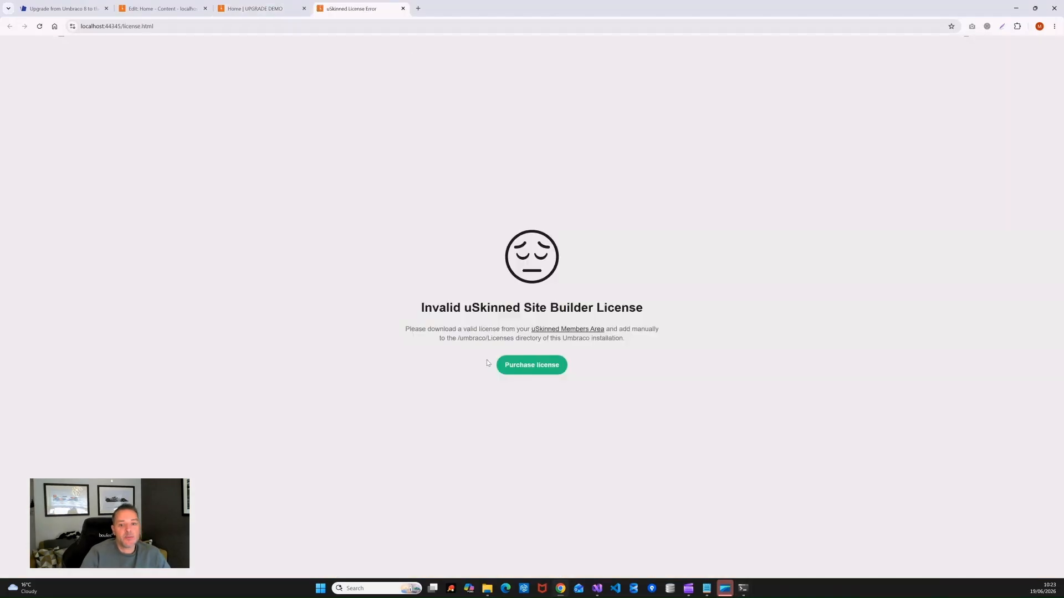
{"action": "left_click_drag", "start_coordinate": [155, 26], "coordinate": [123, 30]}
{"action": "type", "text": "5/"}
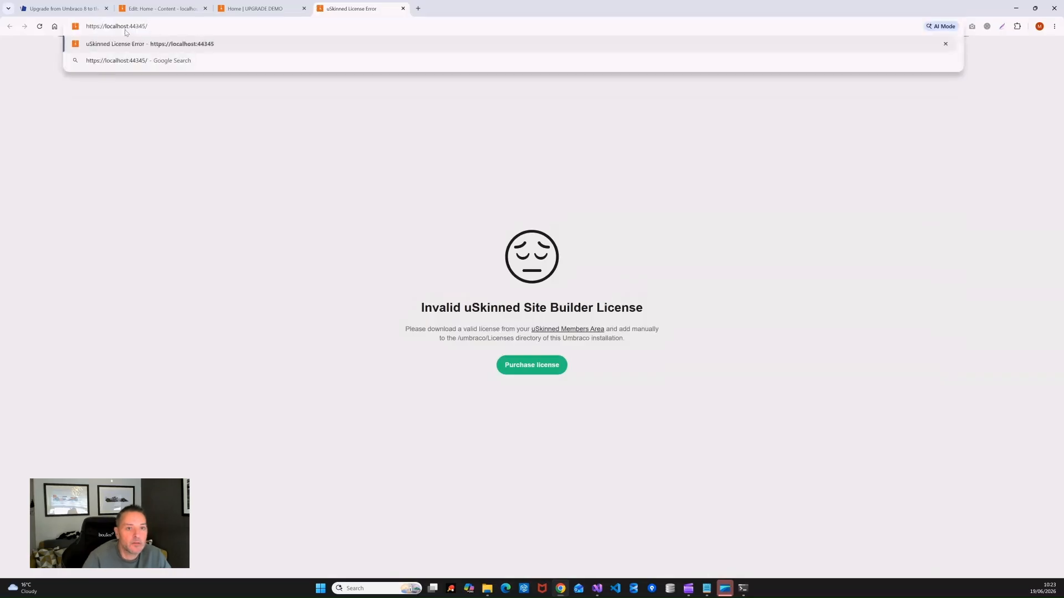
{"action": "middle_click", "coordinate": [215, 8]}
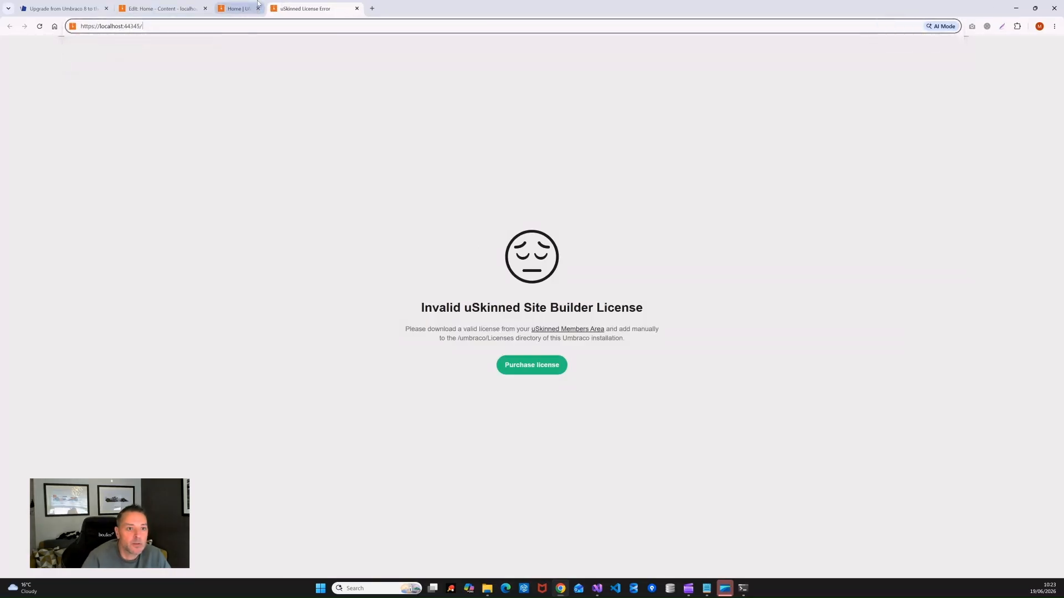
{"action": "left_click", "coordinate": [205, 9]}
{"action": "left_click", "coordinate": [152, 26]}
Step: Sign in to the /umbraco backoffice with the saved admin account, decline the newsletter, then close the tab
{"action": "type", "text": "umbraco"}
{"action": "key", "text": "Return"}
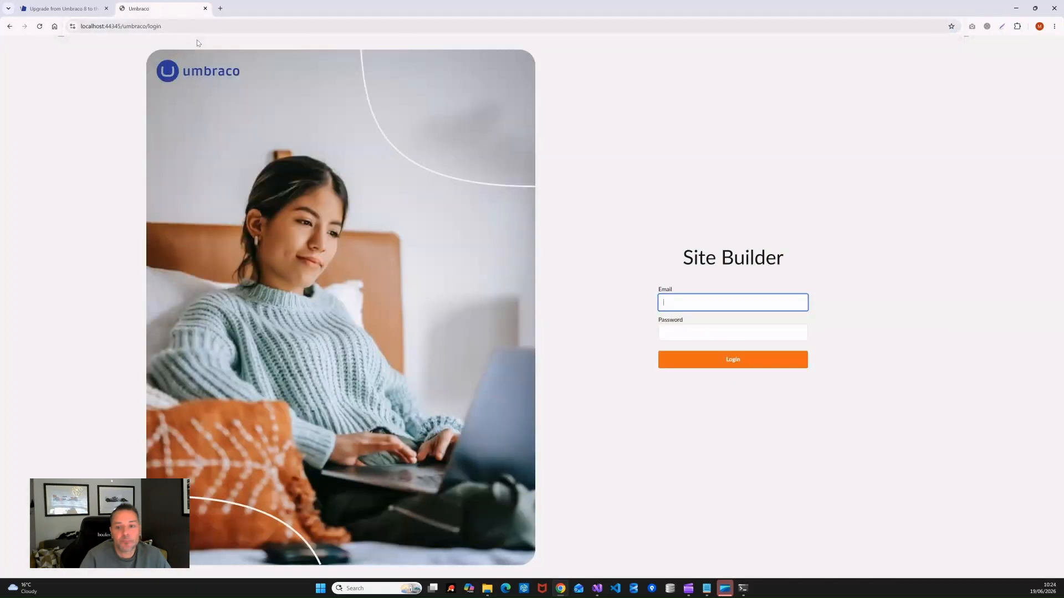
{"action": "type", "text": "admin@example.com"}
{"action": "left_click", "coordinate": [705, 326]}
{"action": "left_click", "coordinate": [697, 332]}
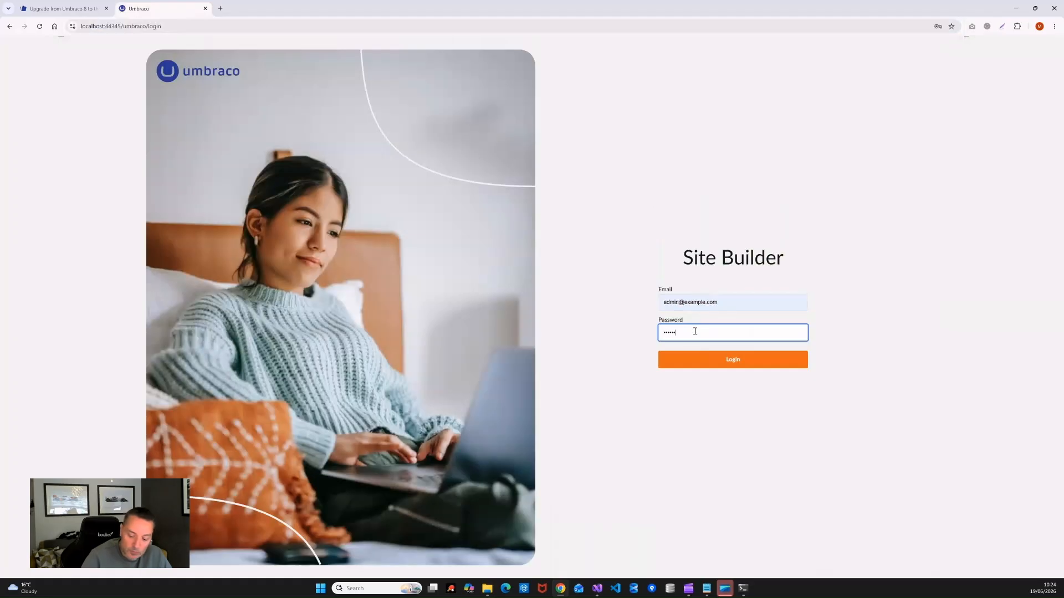
{"action": "left_click", "coordinate": [732, 361]}
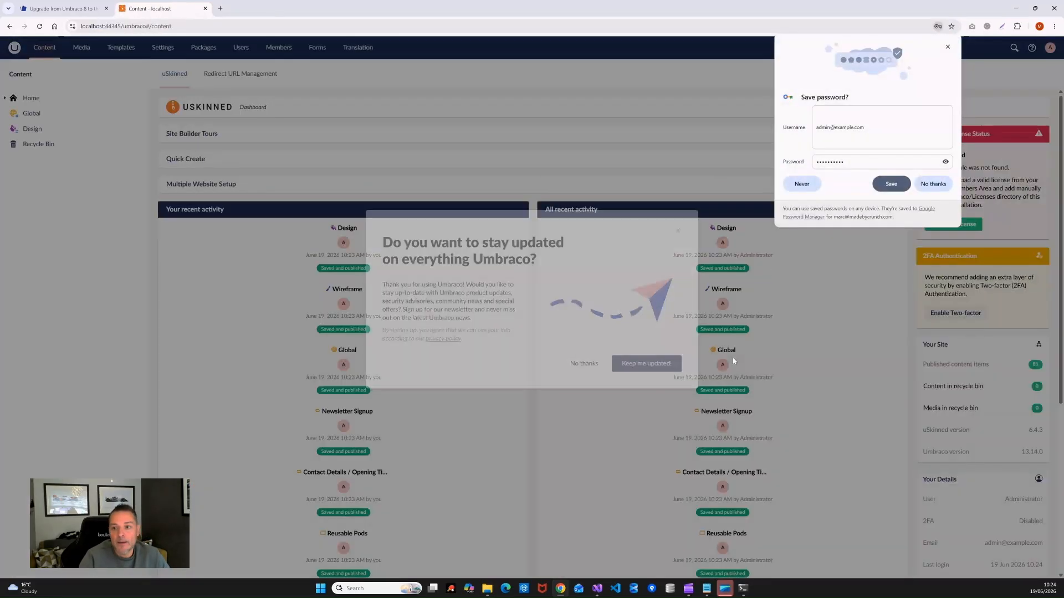
{"action": "left_click", "coordinate": [585, 364]}
{"action": "left_click", "coordinate": [948, 47]}
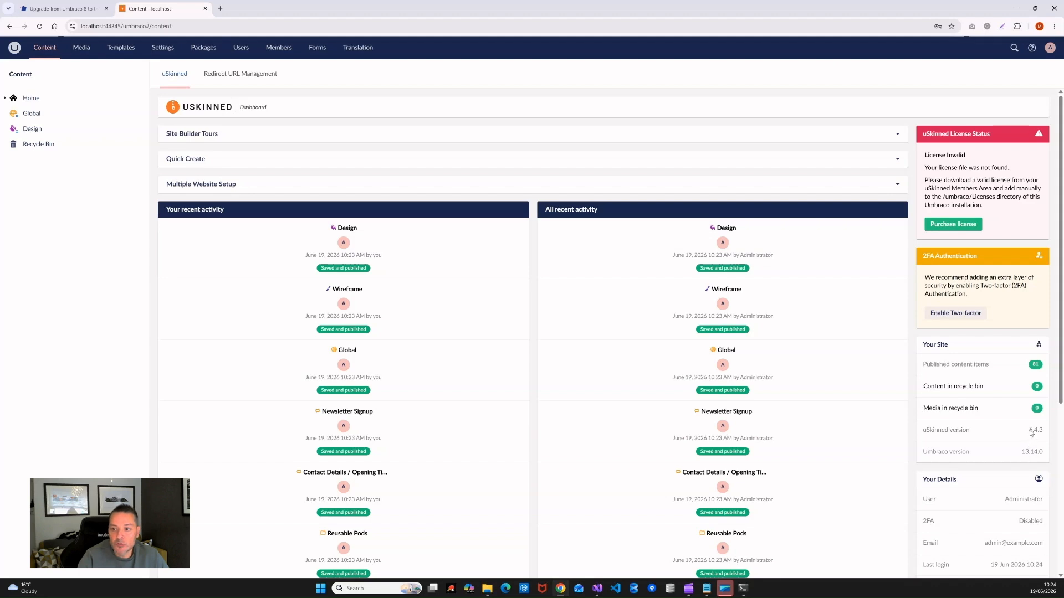
{"action": "left_click", "coordinate": [205, 8]}
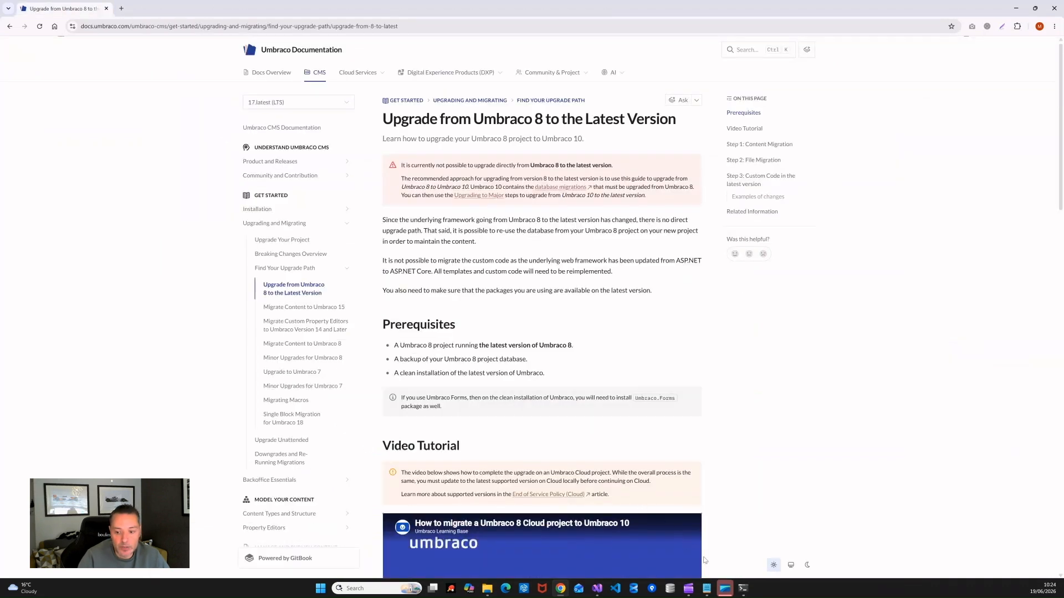
Step: Stop the site and copy uskinned-site-builder.lic from UPGRADE DEMO into MyProject\umbraco\Licenses
{"action": "left_click", "coordinate": [743, 588]}
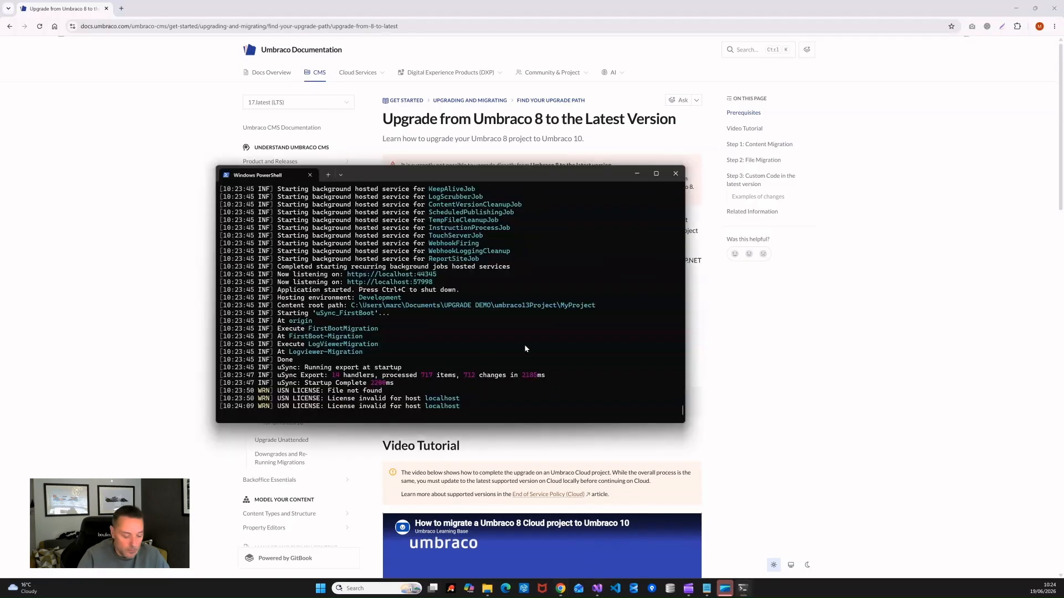
{"action": "key", "text": "ctrl+c"}
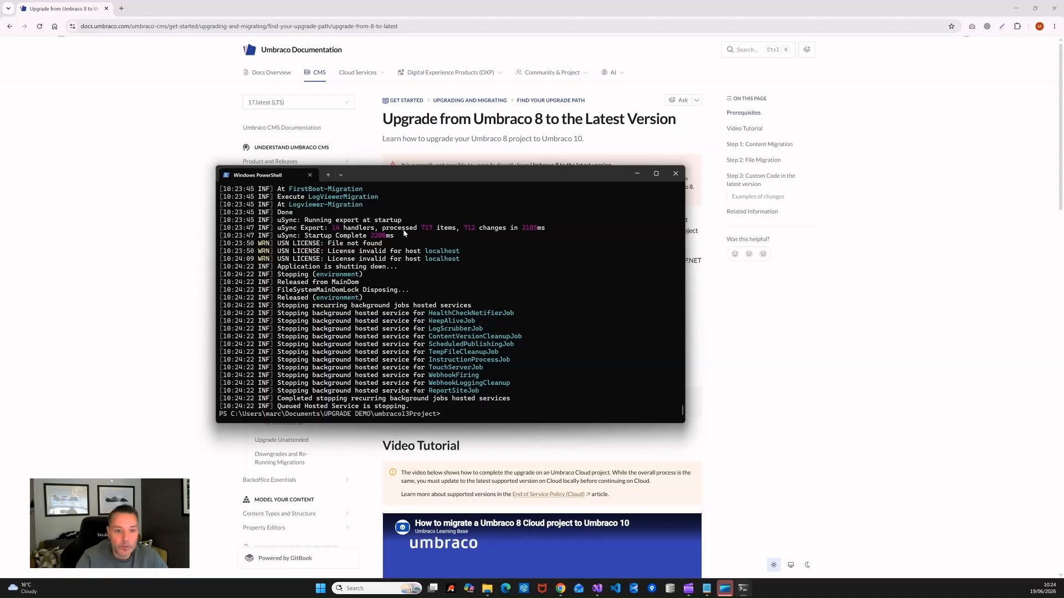
{"action": "mouse_move", "coordinate": [487, 592]}
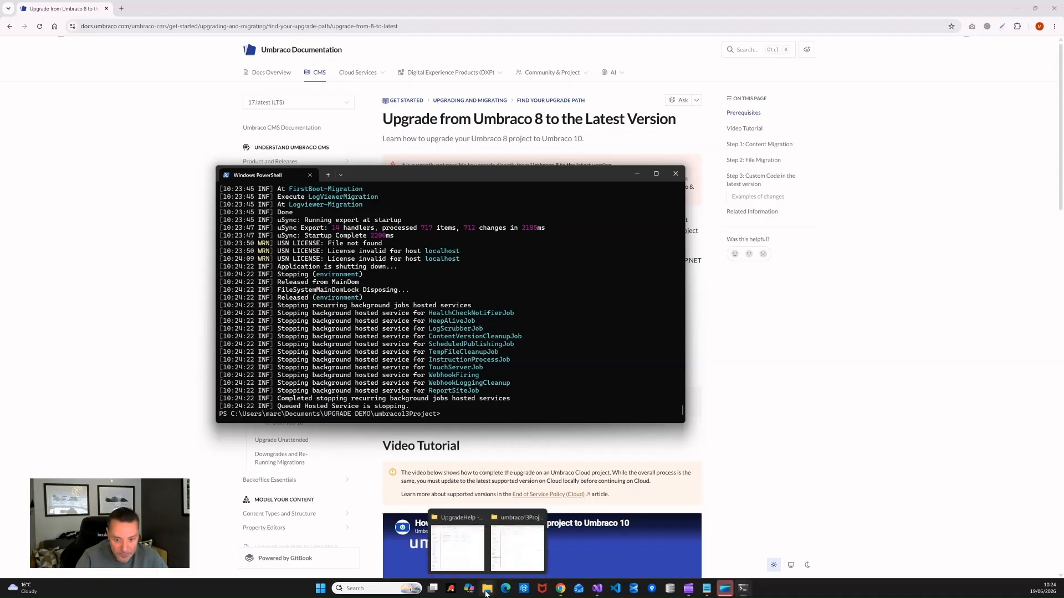
{"action": "left_click", "coordinate": [517, 545]}
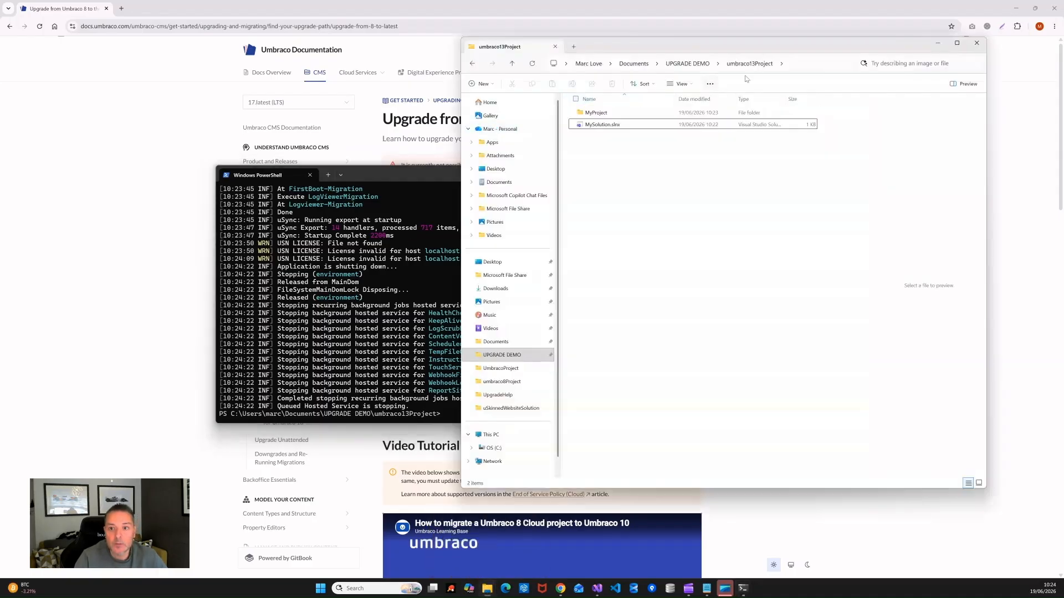
{"action": "left_click", "coordinate": [672, 64]}
{"action": "left_click", "coordinate": [677, 172]}
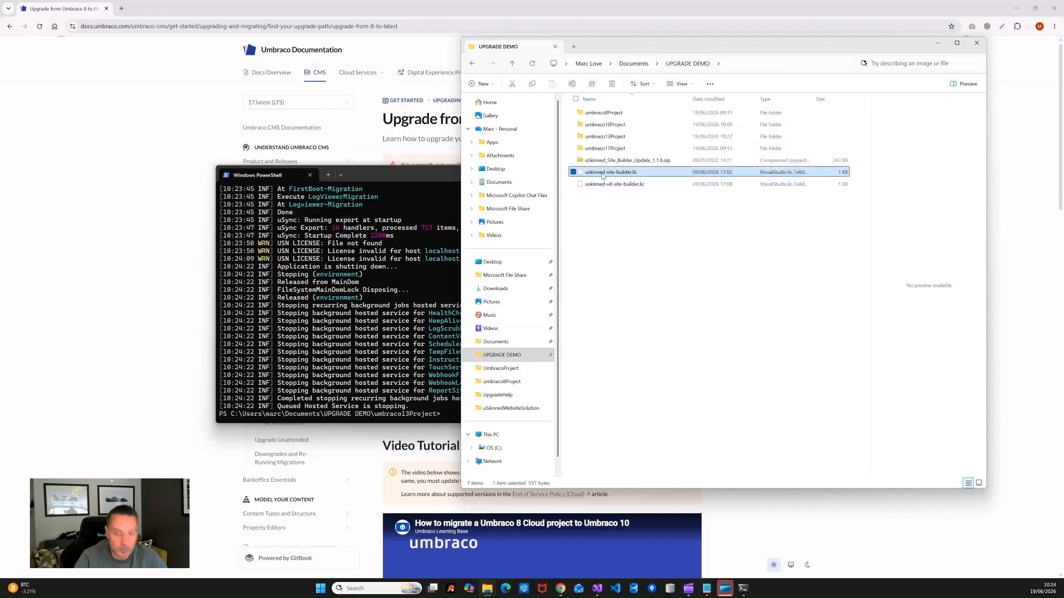
{"action": "double_click", "coordinate": [605, 136]}
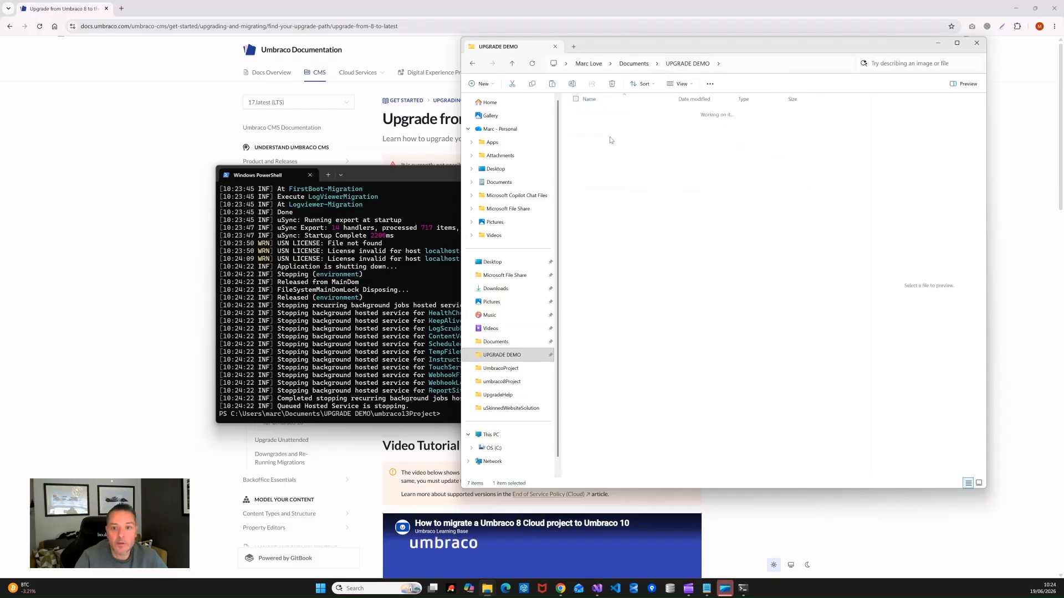
{"action": "double_click", "coordinate": [596, 112]}
{"action": "double_click", "coordinate": [596, 173]}
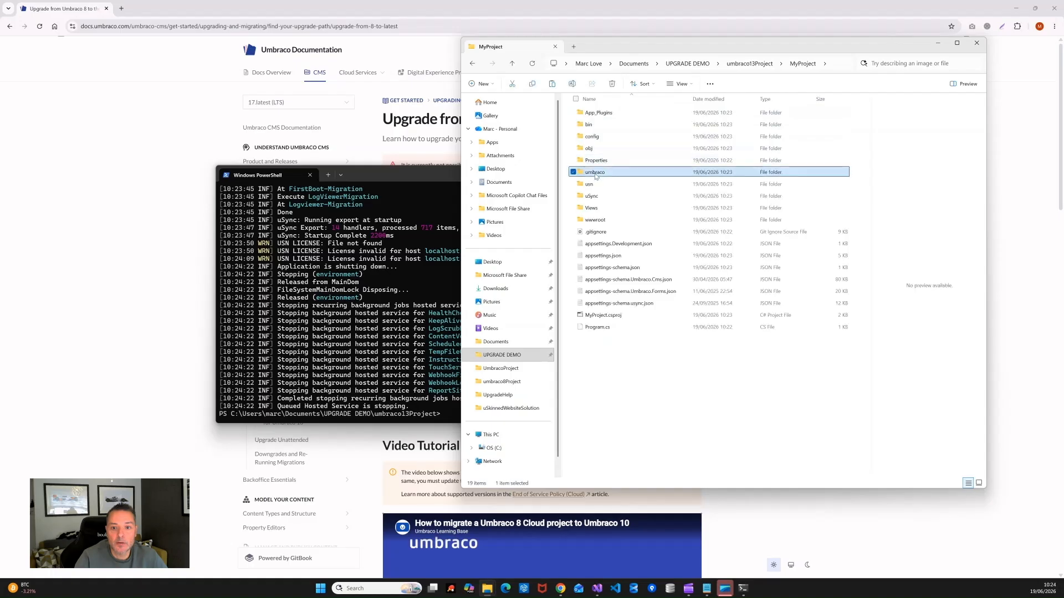
{"action": "double_click", "coordinate": [596, 127]}
{"action": "right_click", "coordinate": [632, 200]}
{"action": "left_click", "coordinate": [645, 212]}
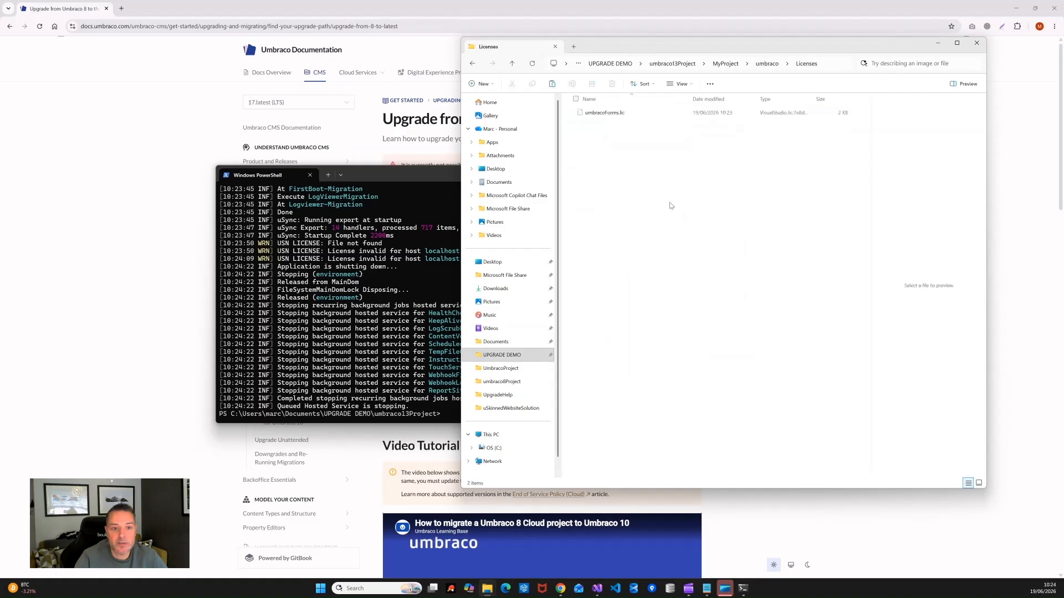
Step: Restart the site with dotnet run --project "MyProject" and open it in the browser
{"action": "left_click", "coordinate": [381, 181]}
{"action": "type", "text": "dotnet run --project \"MyProject\""}
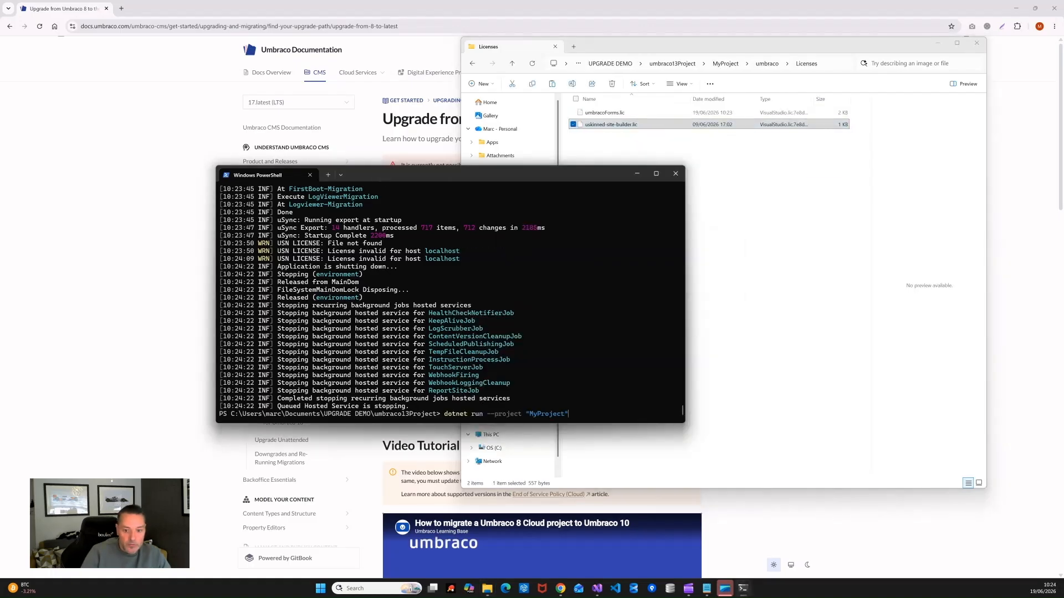
{"action": "key", "text": "Return"}
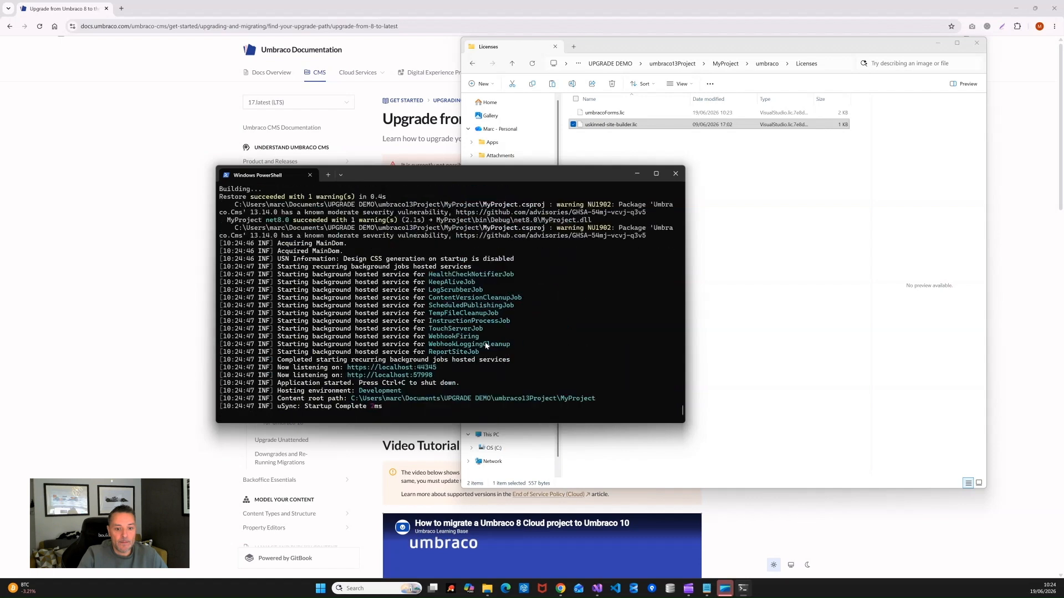
{"action": "left_click", "coordinate": [402, 368], "text": "ctrl"}
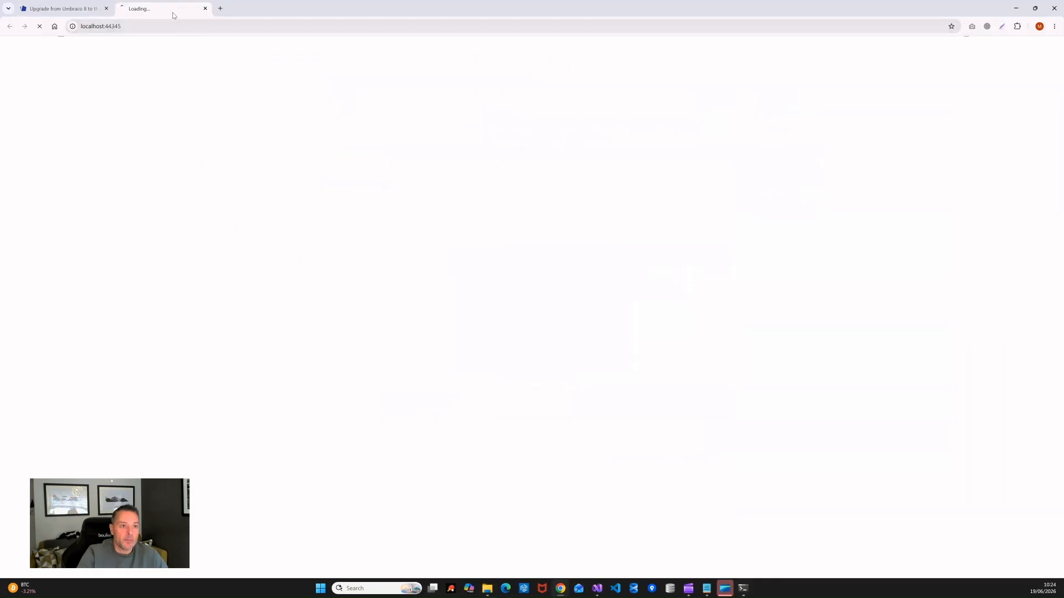
Step: Let the restarted localhost:44345 home page finish loading, checking startup progress in the server console
{"action": "left_click", "coordinate": [392, 27]}
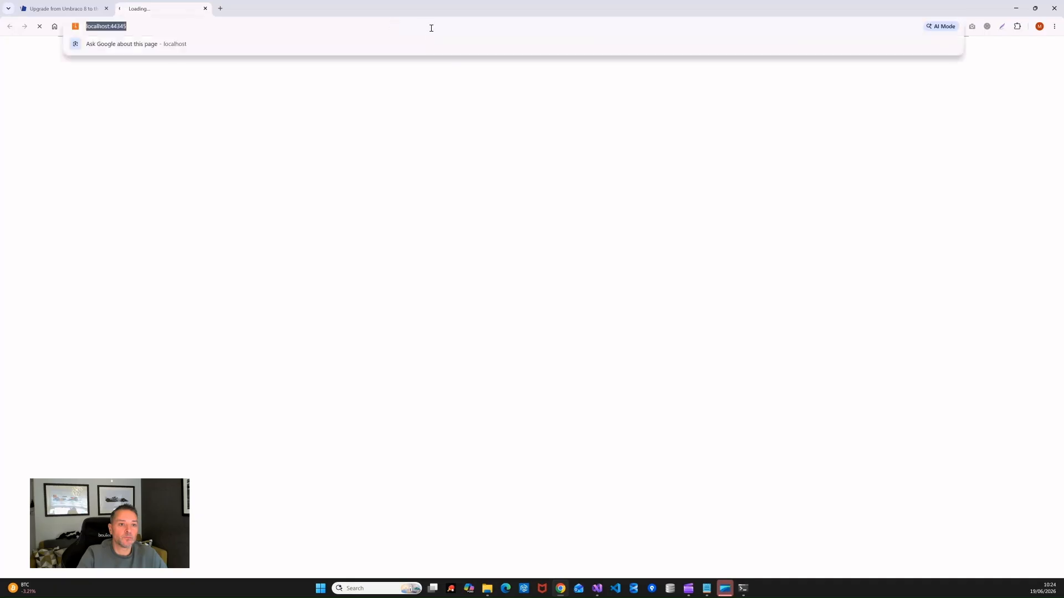
{"action": "left_click", "coordinate": [407, 239]}
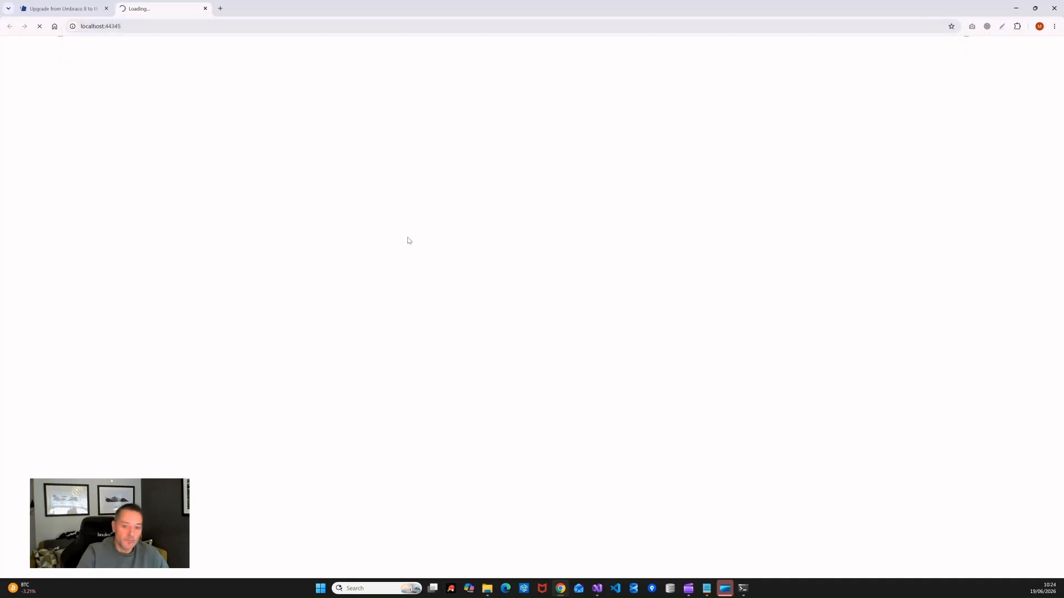
{"action": "left_click", "coordinate": [744, 592]}
{"action": "left_click_drag", "start_coordinate": [430, 183], "coordinate": [498, 196]}
{"action": "left_click", "coordinate": [396, 149]}
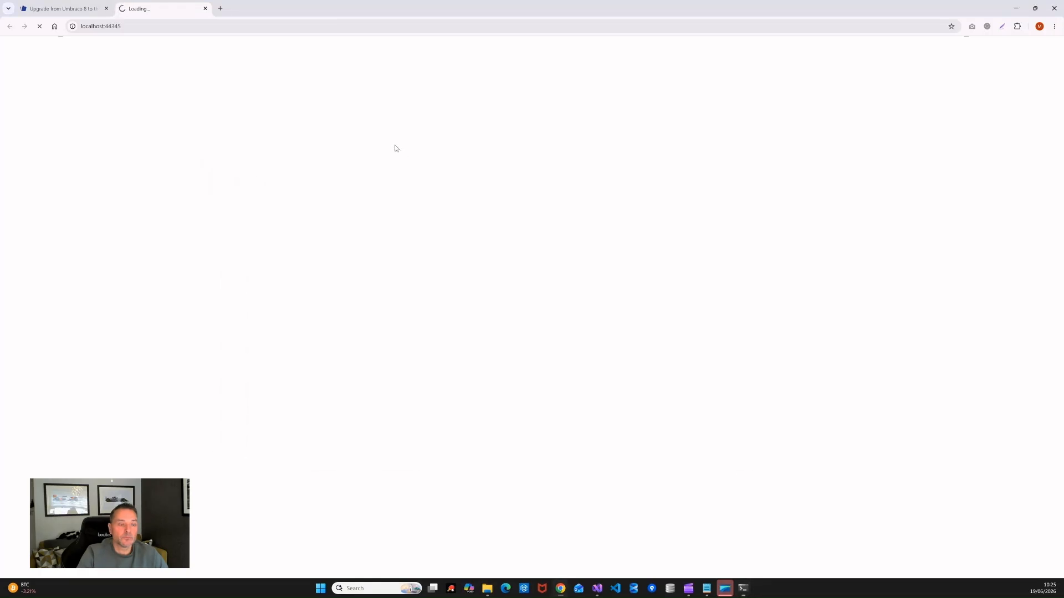
{"action": "left_click", "coordinate": [166, 26]}
{"action": "left_click", "coordinate": [195, 24]}
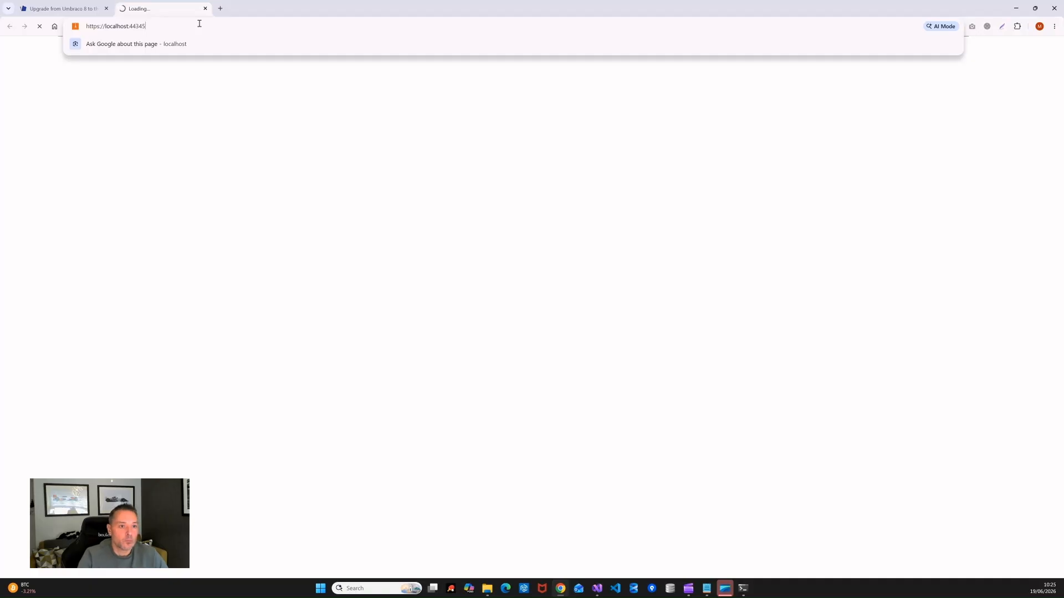
{"action": "left_click_drag", "start_coordinate": [199, 24], "coordinate": [41, 40]}
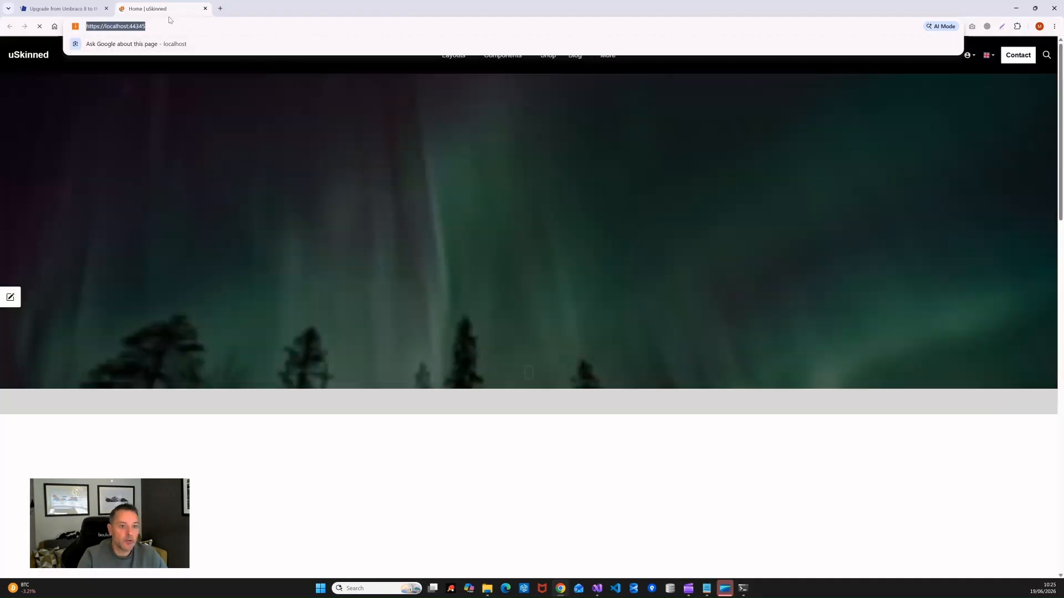
{"action": "left_click", "coordinate": [188, 210]}
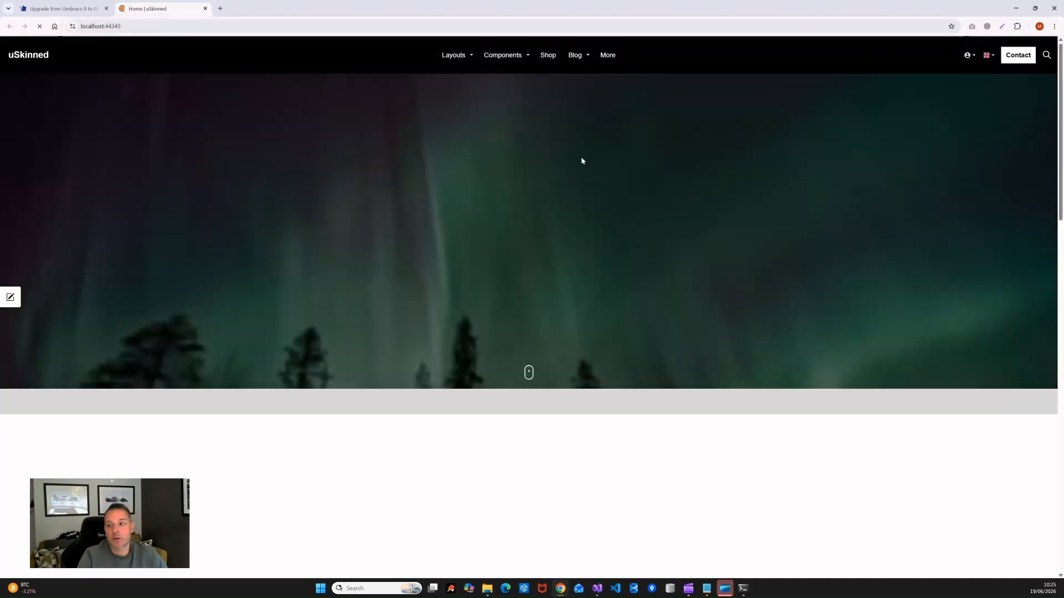
{"action": "left_click", "coordinate": [225, 29]}
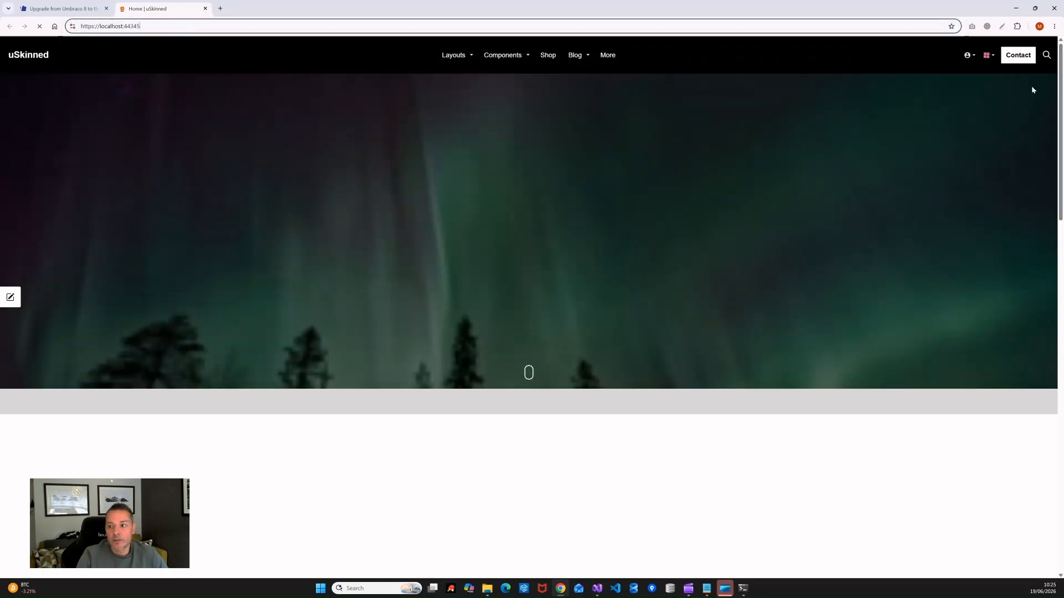
{"action": "left_click", "coordinate": [1061, 87]}
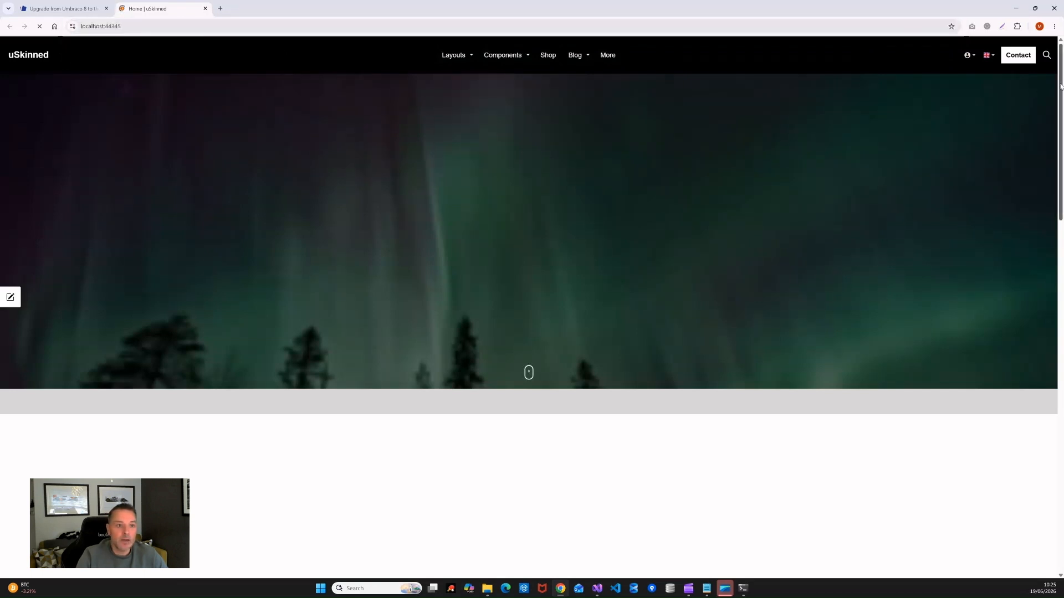
{"action": "left_click", "coordinate": [133, 25]}
{"action": "key", "text": "ctrl+c"}
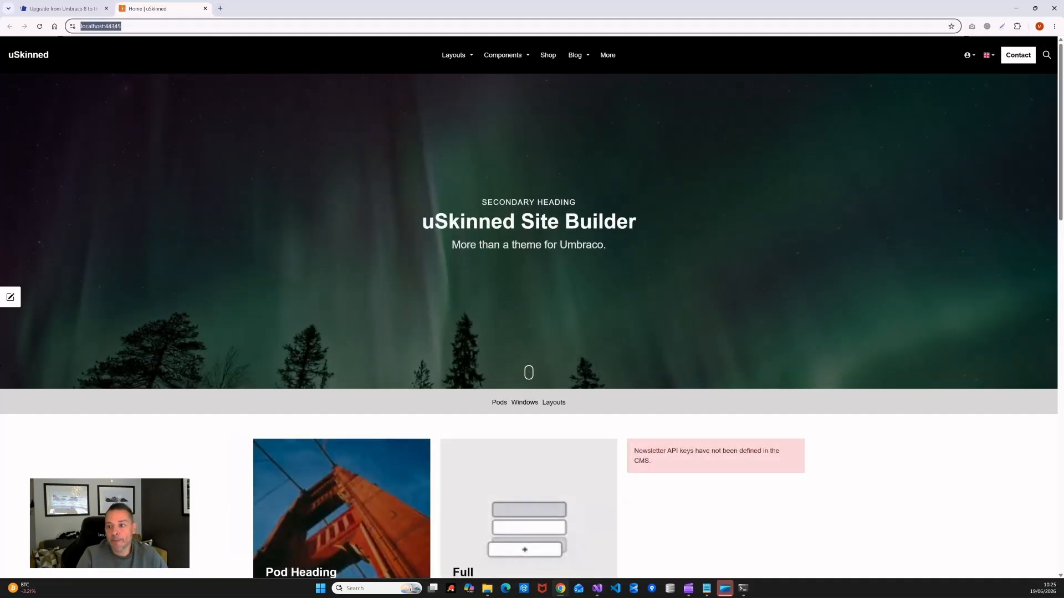
{"action": "mouse_move", "coordinate": [1060, 122]}
{"action": "left_mouse_down"}
{"action": "mouse_move", "coordinate": [1060, 474]}
{"action": "mouse_move", "coordinate": [1061, 122]}
{"action": "left_mouse_up"}
Step: Load localhost:44345/umbraco in a new tab to view the dashboard, then close it and the homepage tab
{"action": "left_click", "coordinate": [224, 15]}
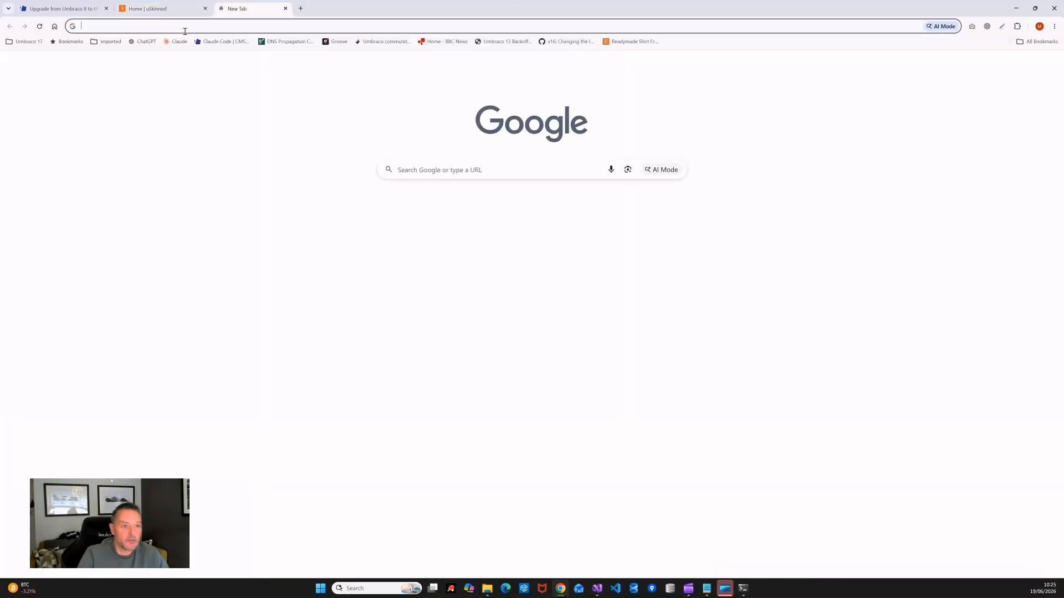
{"action": "key", "text": "ctrl+v"}
{"action": "type", "text": "umbraco"}
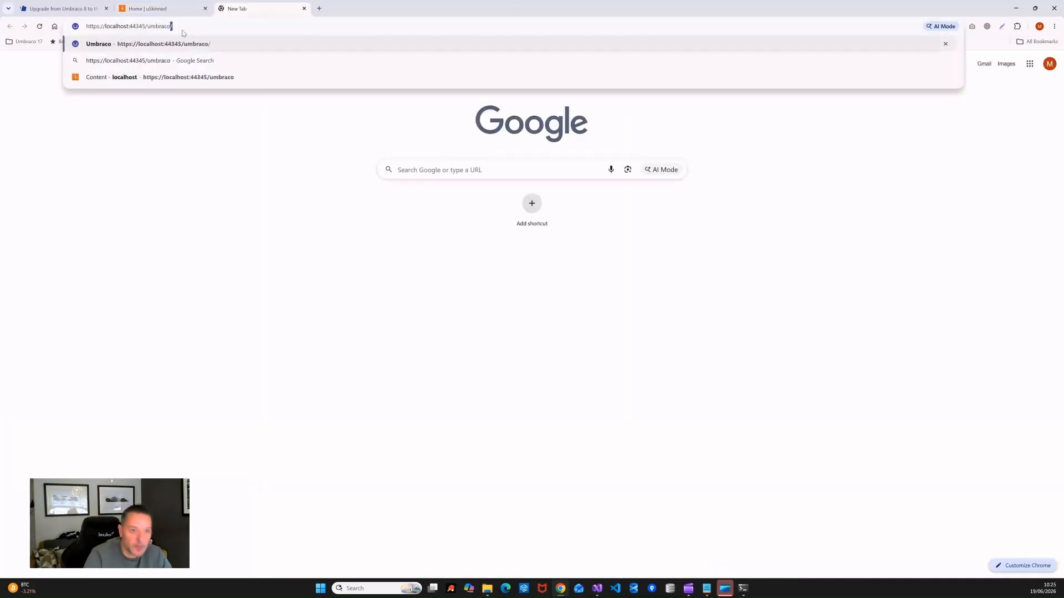
{"action": "key", "text": "Return"}
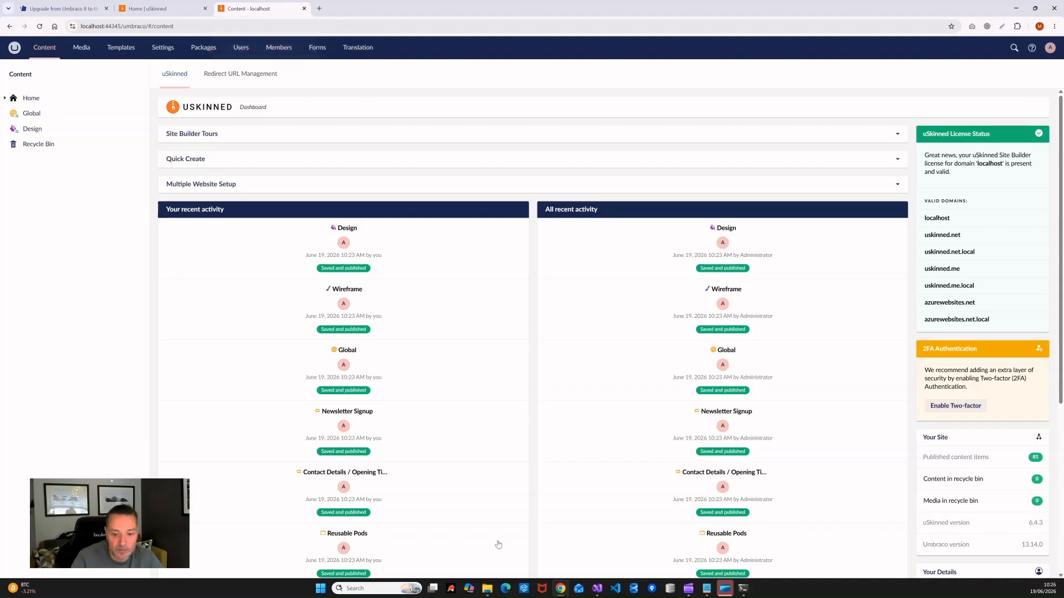
{"action": "left_click", "coordinate": [304, 8]}
{"action": "left_click", "coordinate": [204, 9]}
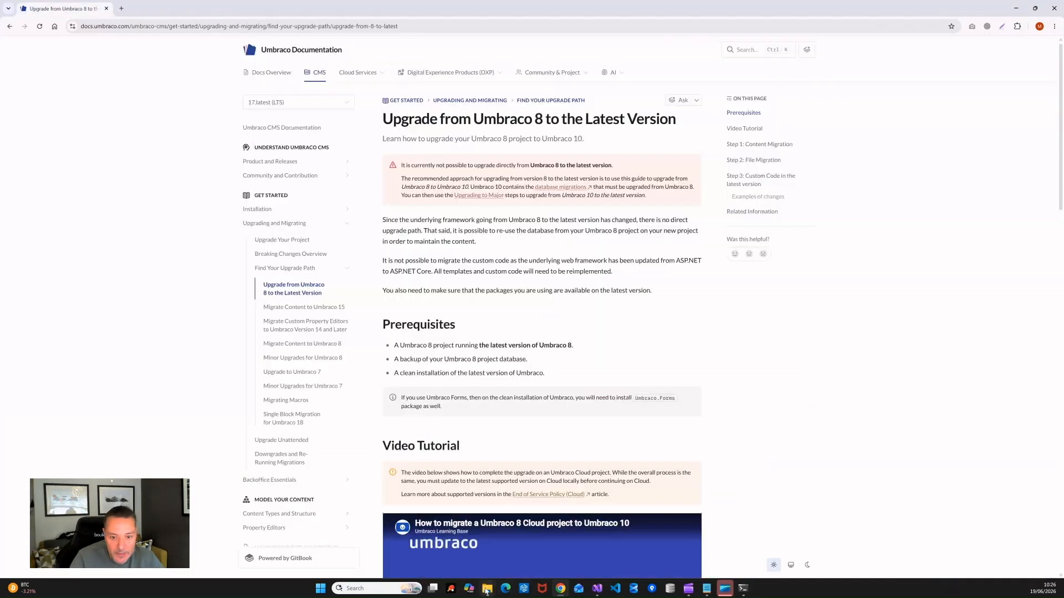
Step: Open MyProject's appsettings.Development.json in Notepad in its own window
{"action": "mouse_move", "coordinate": [487, 592]}
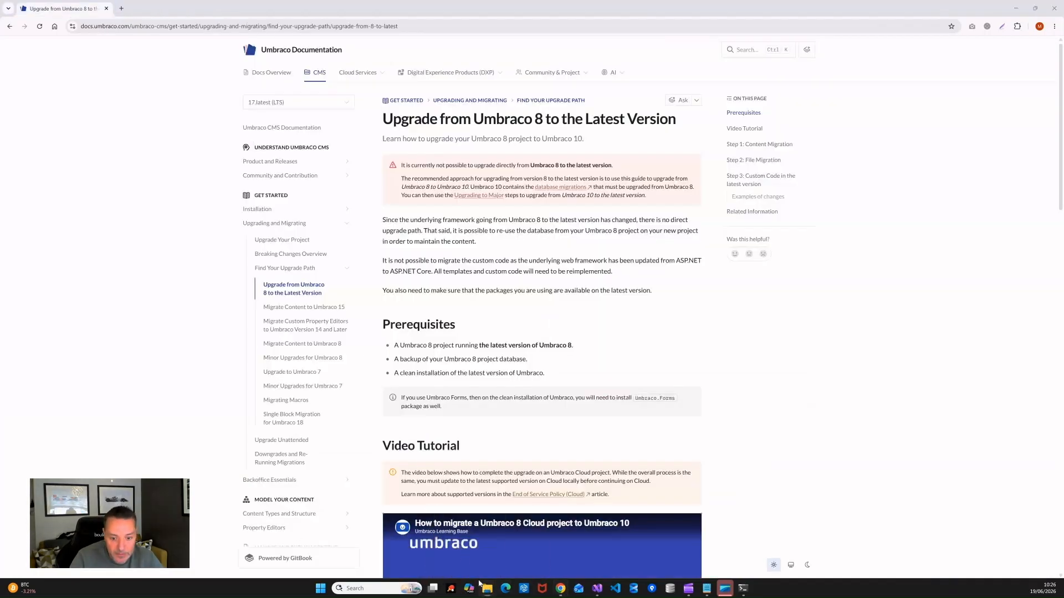
{"action": "left_click", "coordinate": [517, 546]}
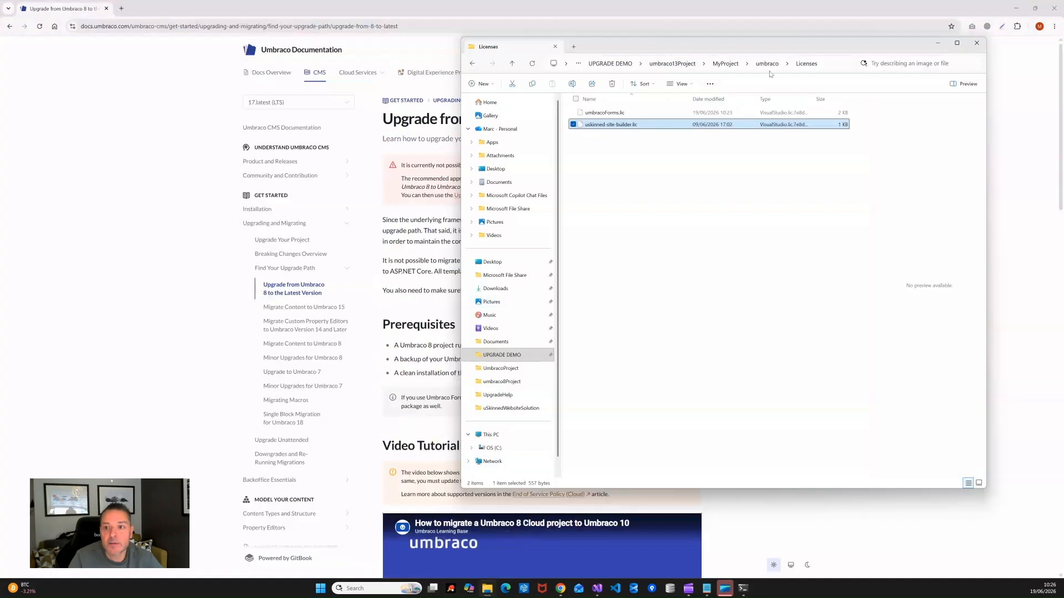
{"action": "left_click", "coordinate": [676, 64]}
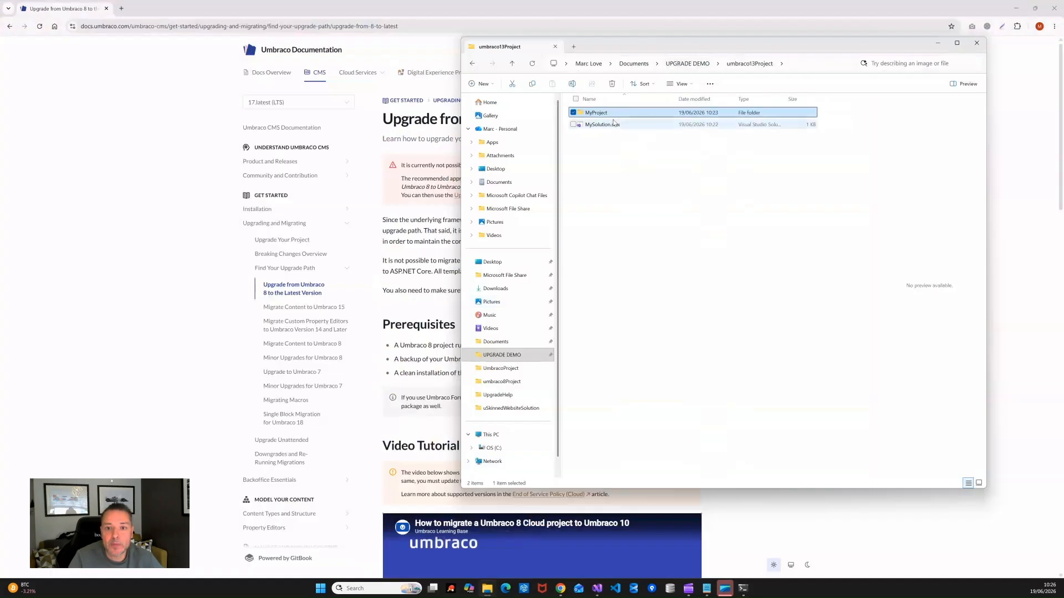
{"action": "double_click", "coordinate": [591, 114]}
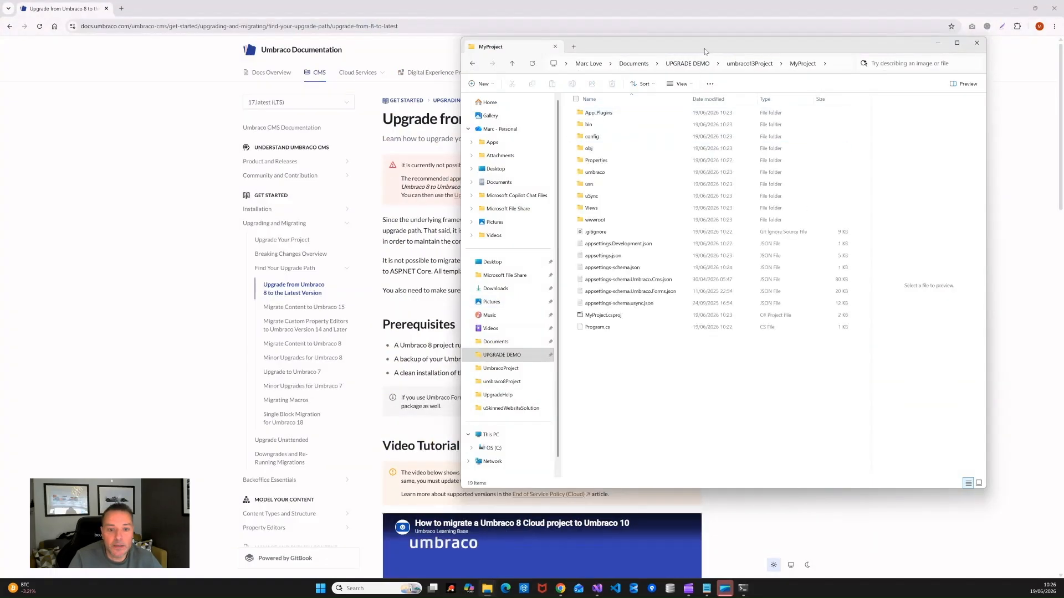
{"action": "left_click_drag", "start_coordinate": [705, 51], "coordinate": [529, 47]}
{"action": "left_click", "coordinate": [442, 240]}
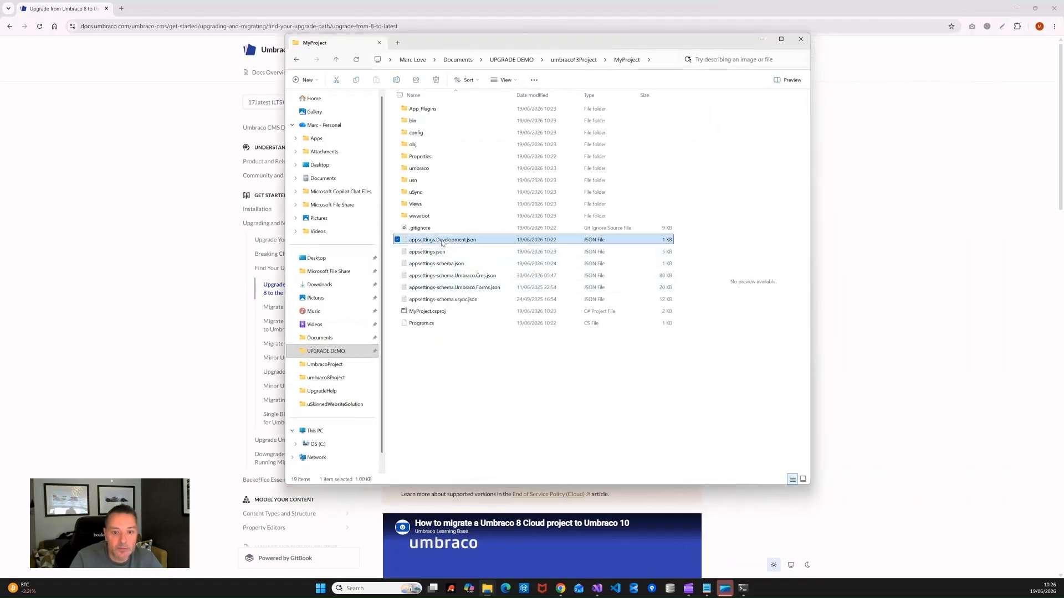
{"action": "right_click", "coordinate": [442, 243]}
{"action": "mouse_move", "coordinate": [485, 287]}
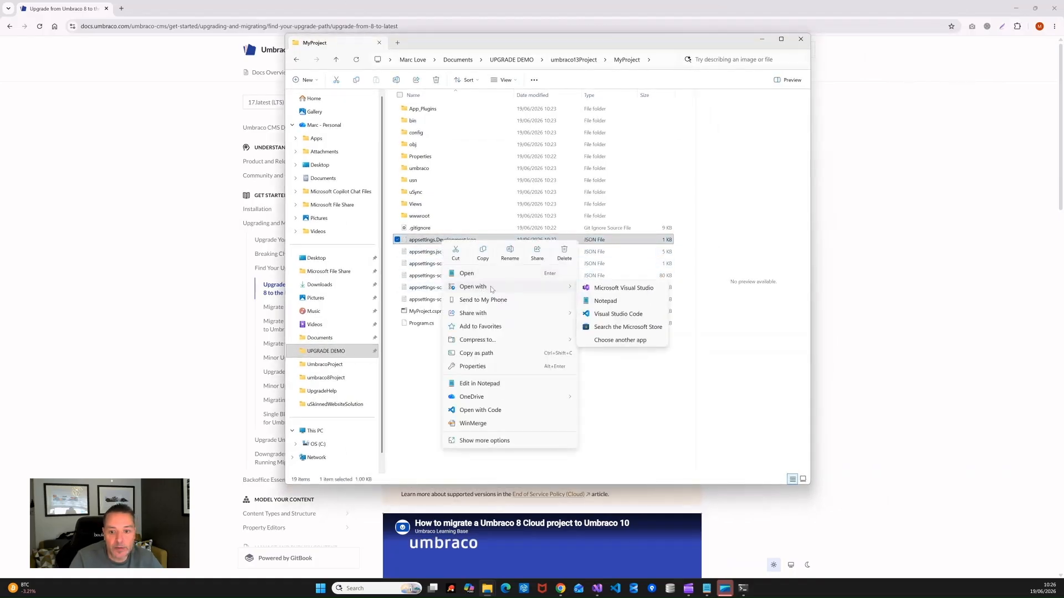
{"action": "left_click", "coordinate": [605, 301]}
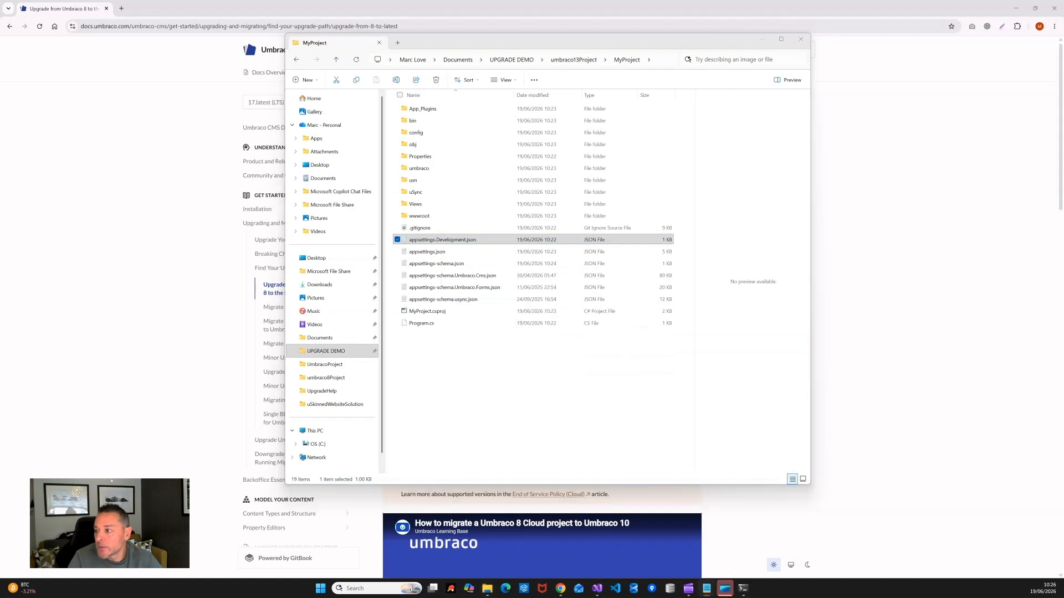
{"action": "left_click_drag", "start_coordinate": [451, 77], "coordinate": [177, 170]}
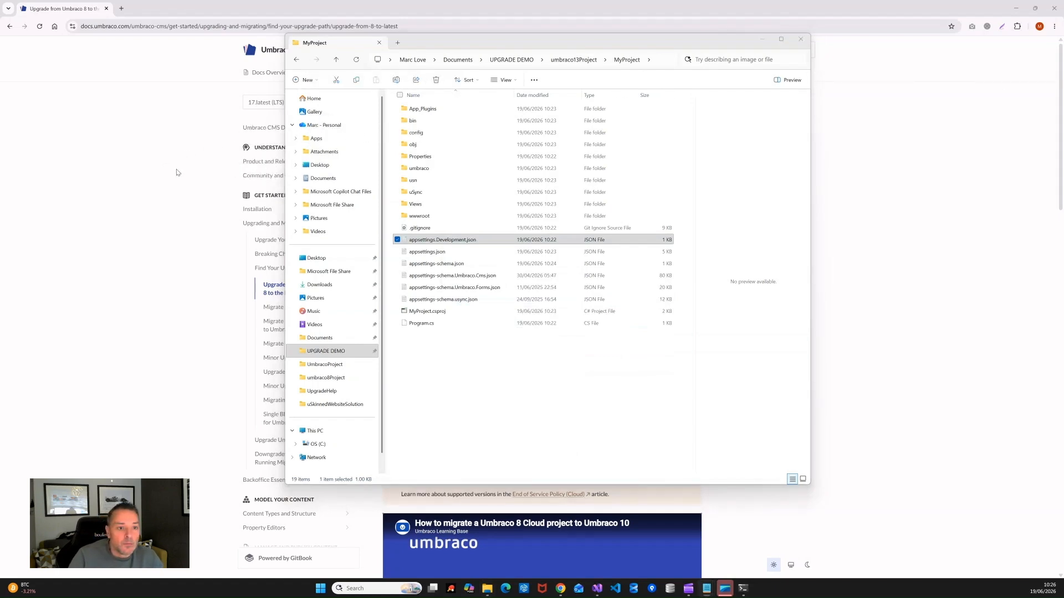
{"action": "left_click_drag", "start_coordinate": [471, 167], "coordinate": [597, 93]}
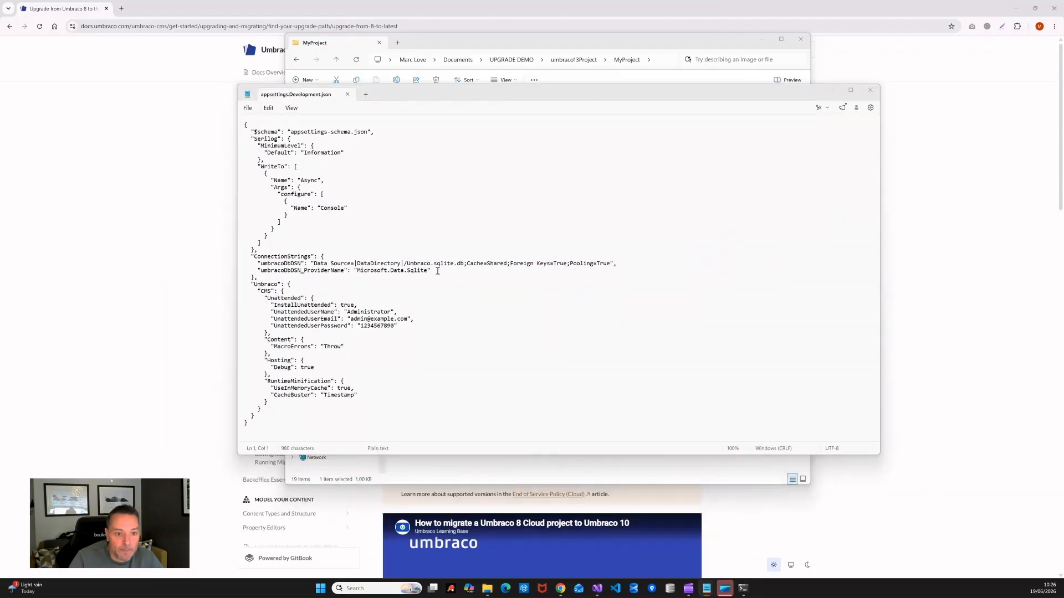
Step: Replace the connection-string lines with the SQL Server umbracoDbDSN string and save
{"action": "left_click_drag", "start_coordinate": [438, 271], "coordinate": [189, 261]}
{"action": "key", "text": "ctrl+v"}
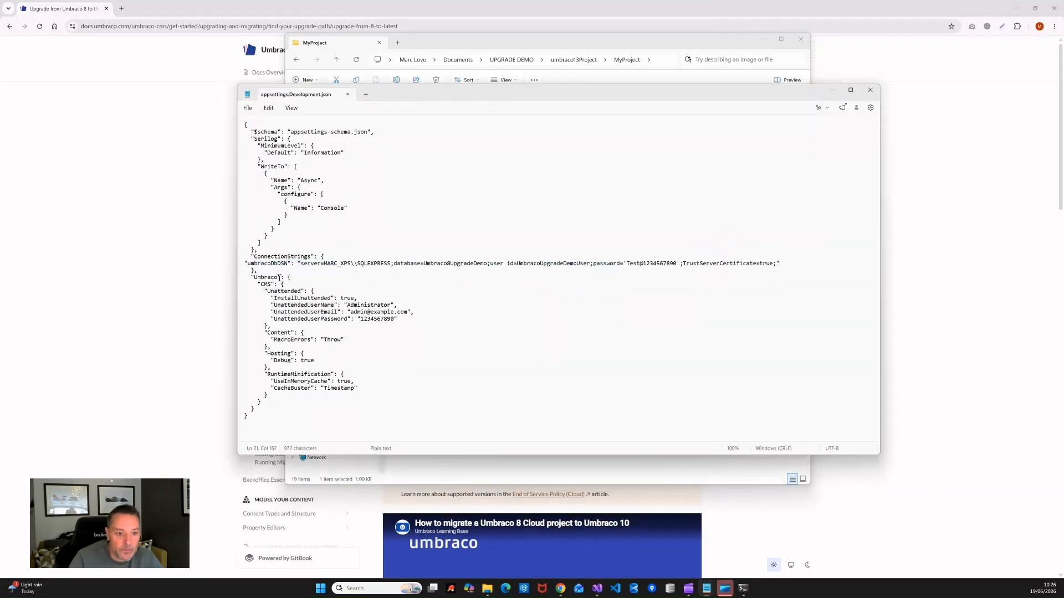
{"action": "left_click", "coordinate": [244, 264]}
{"action": "key", "text": "Tab"}
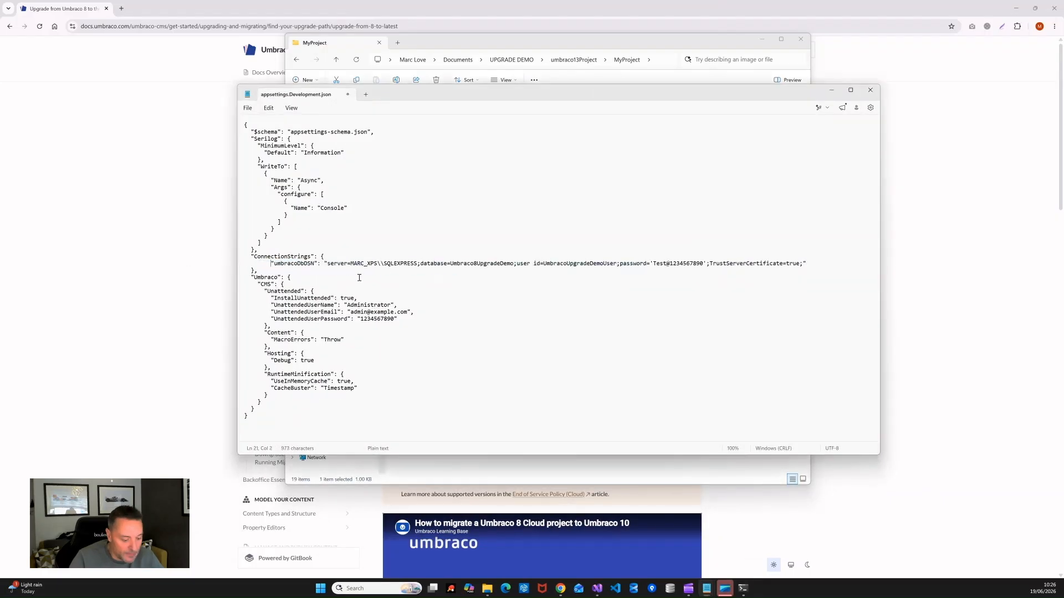
{"action": "key", "text": "ctrl+s"}
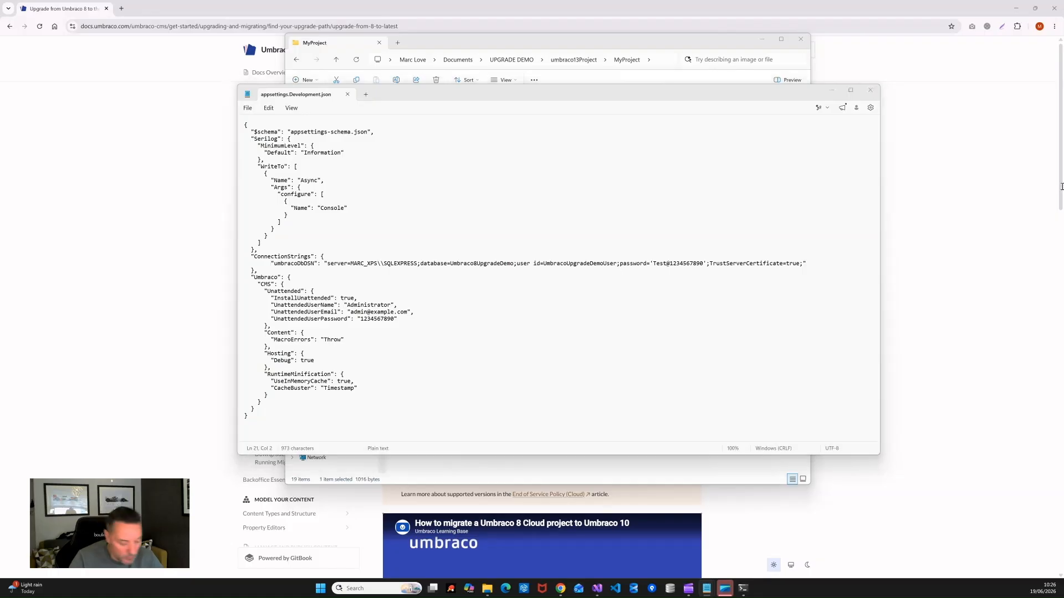
Step: Add a PackageMigration block with RunSchemaAndContentMigrations false after RuntimeMinification and save
{"action": "left_click", "coordinate": [280, 394]}
{"action": "type", "text": ",      \"PackageMigration\": {         \"RunSchemaAndContentMigrations\": false       }"}
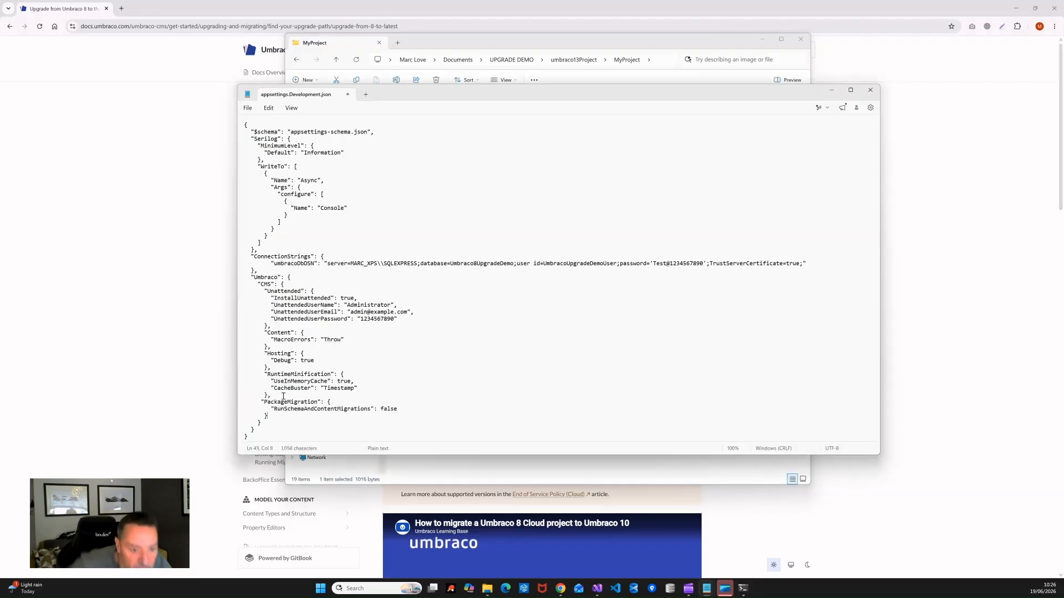
{"action": "left_click", "coordinate": [263, 401]}
{"action": "key", "text": "BackSpace"}
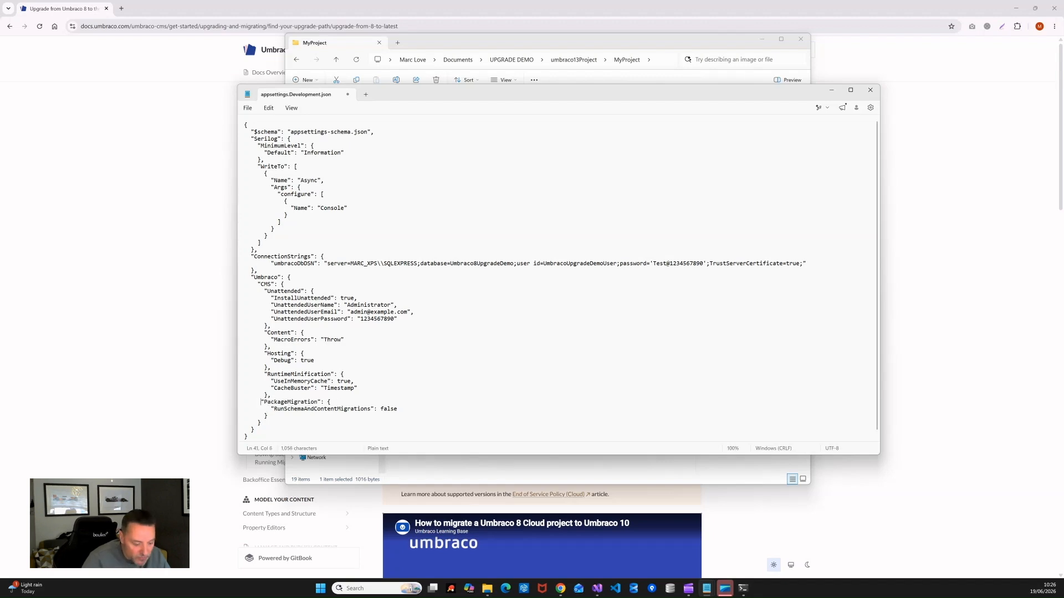
{"action": "key", "text": "ctrl+s"}
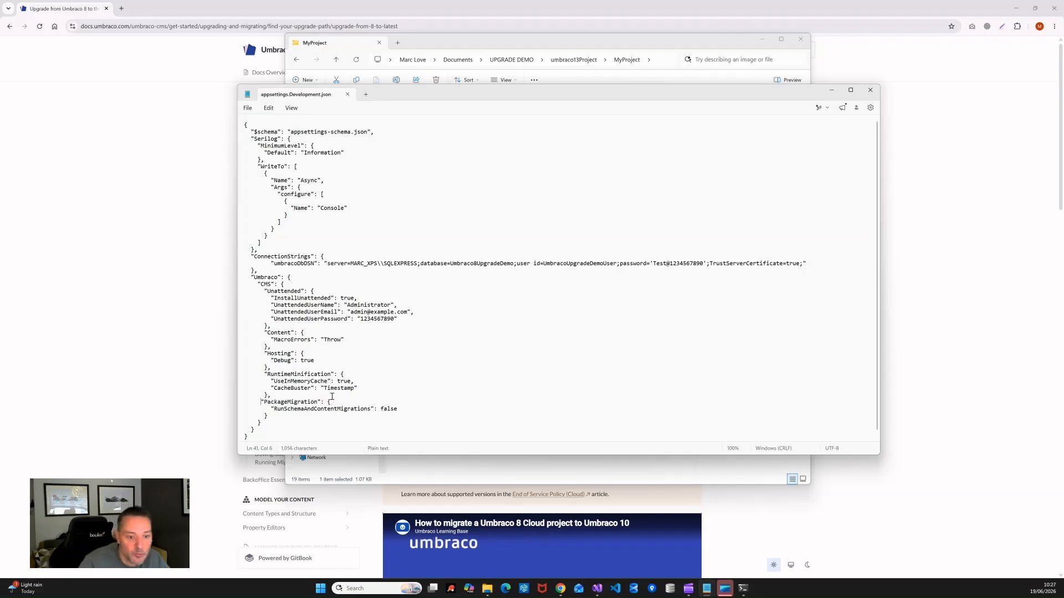
{"action": "left_click", "coordinate": [440, 172]}
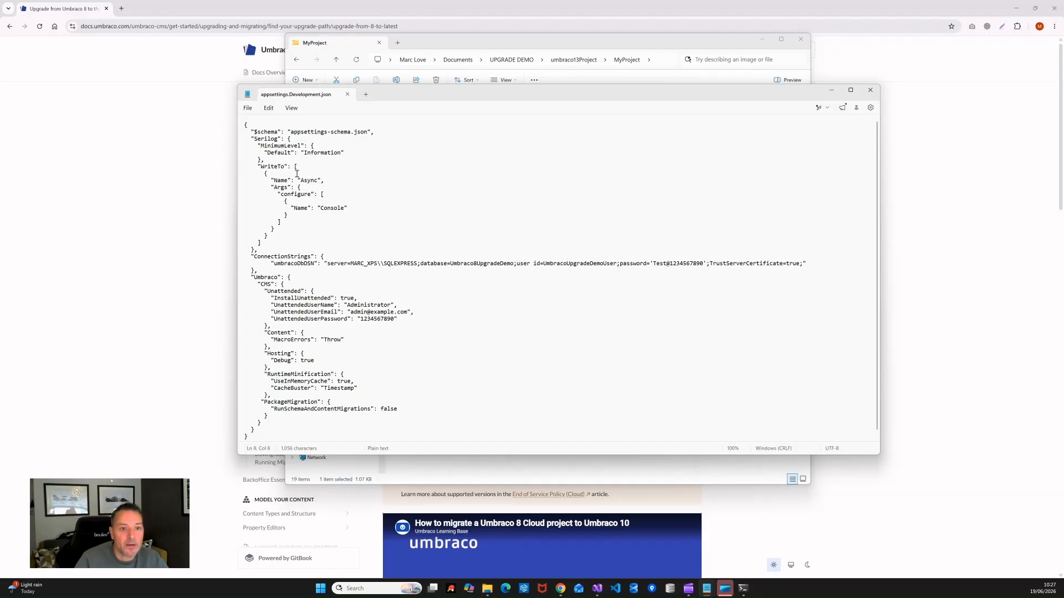
Step: Close Notepad and delete all Umbraco 13 folders in MyProject's wwwroot\media
{"action": "left_click", "coordinate": [869, 92]}
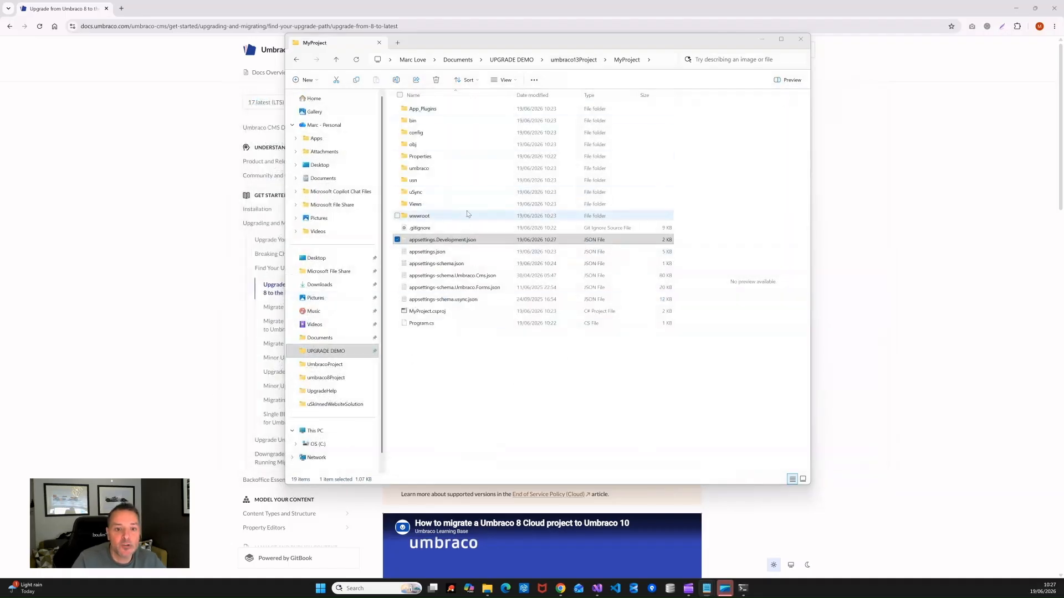
{"action": "double_click", "coordinate": [418, 215]}
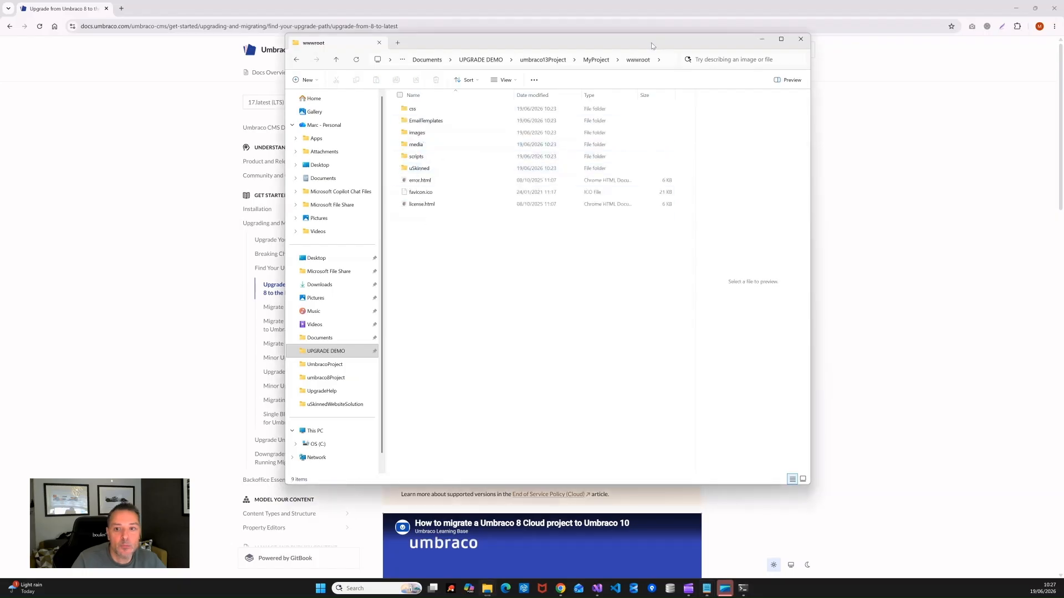
{"action": "double_click", "coordinate": [417, 145]}
{"action": "key", "text": "ctrl+a"}
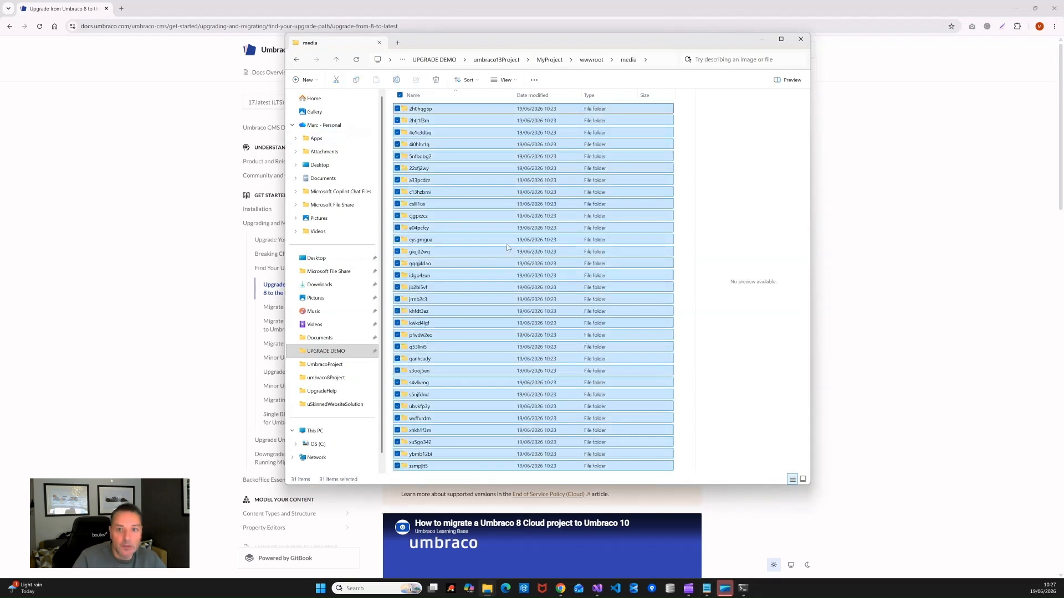
{"action": "key", "text": "Delete"}
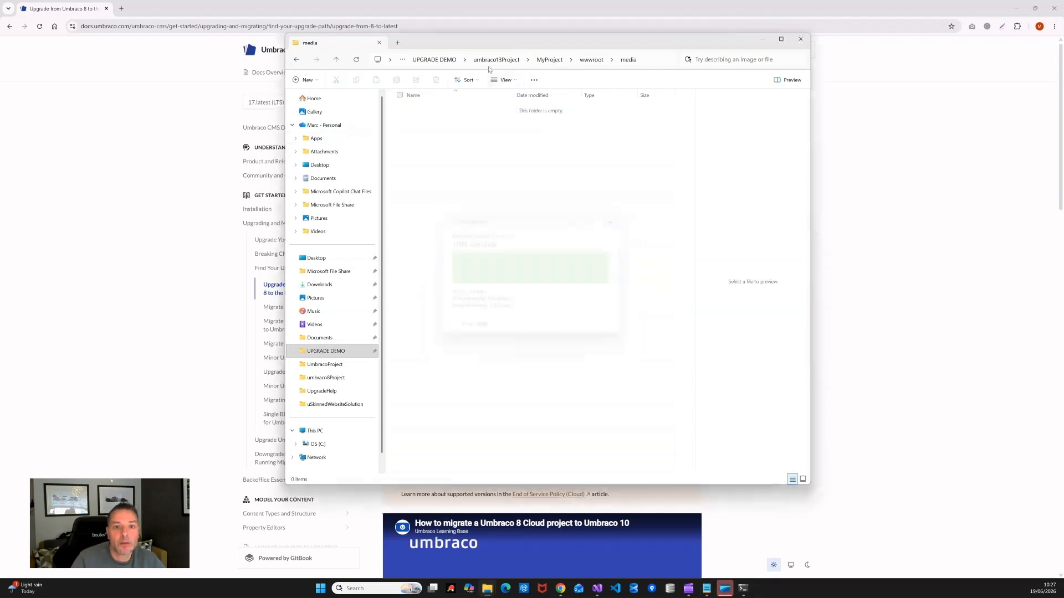
Step: Select all 51 media folders in umbraco10Project\MyProject\wwwroot\media
{"action": "left_click", "coordinate": [441, 60]}
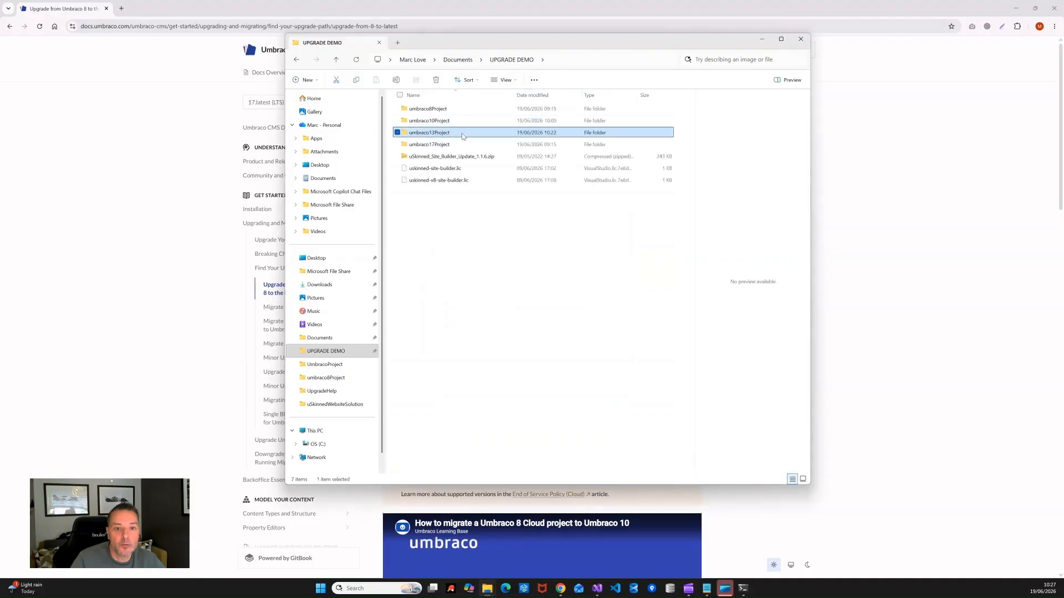
{"action": "double_click", "coordinate": [413, 119]}
{"action": "double_click", "coordinate": [417, 109]}
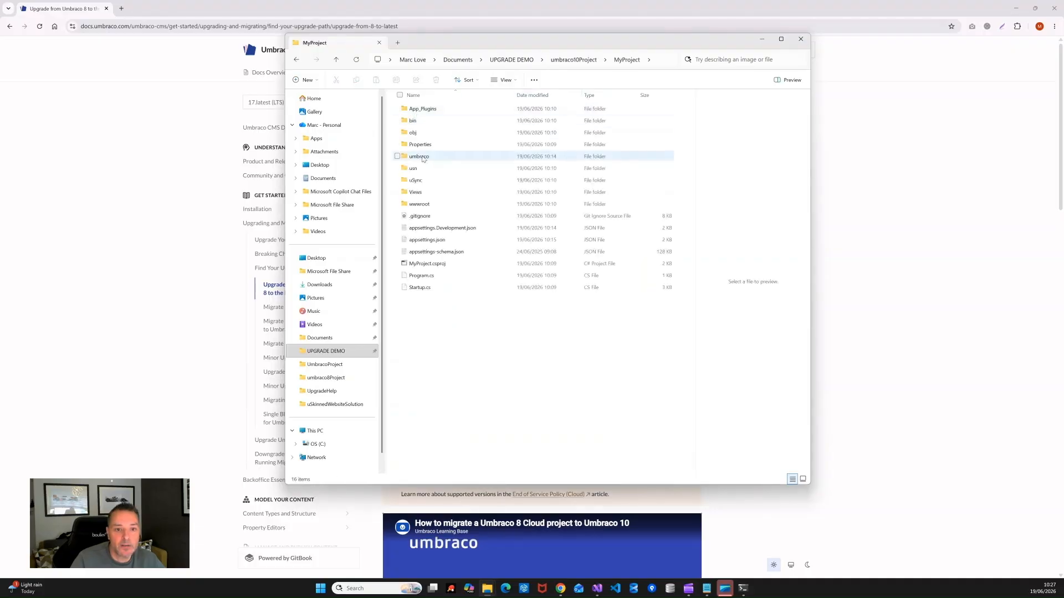
{"action": "double_click", "coordinate": [417, 204]}
{"action": "double_click", "coordinate": [417, 145]}
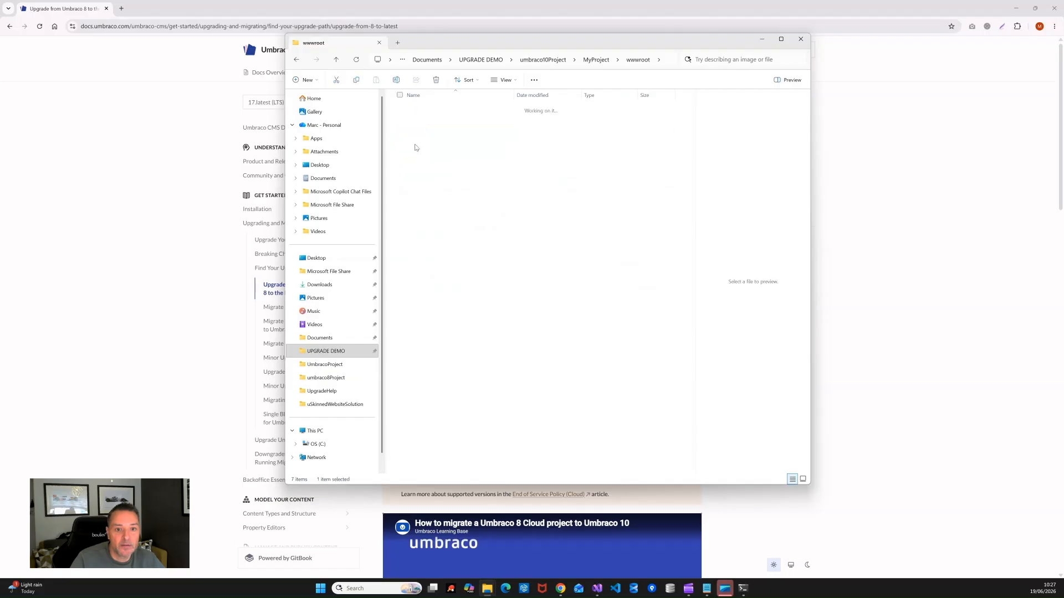
{"action": "key", "text": "ctrl+a"}
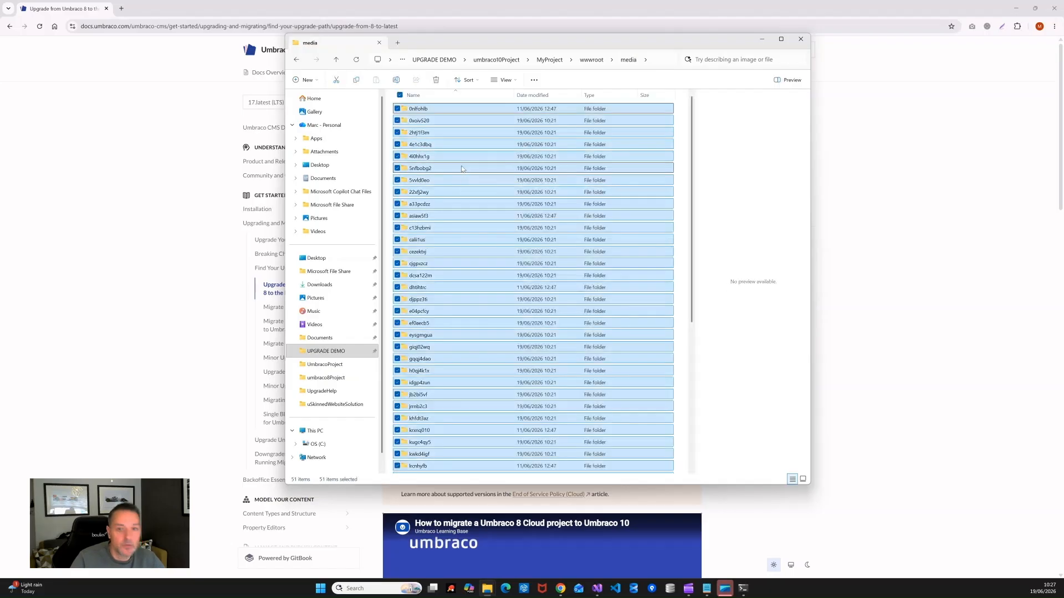
Step: Paste the media folders into umbraco13Project's empty wwwroot\media, then return to umbraco13Project
{"action": "left_click", "coordinate": [490, 61]}
{"action": "left_click", "coordinate": [493, 61]}
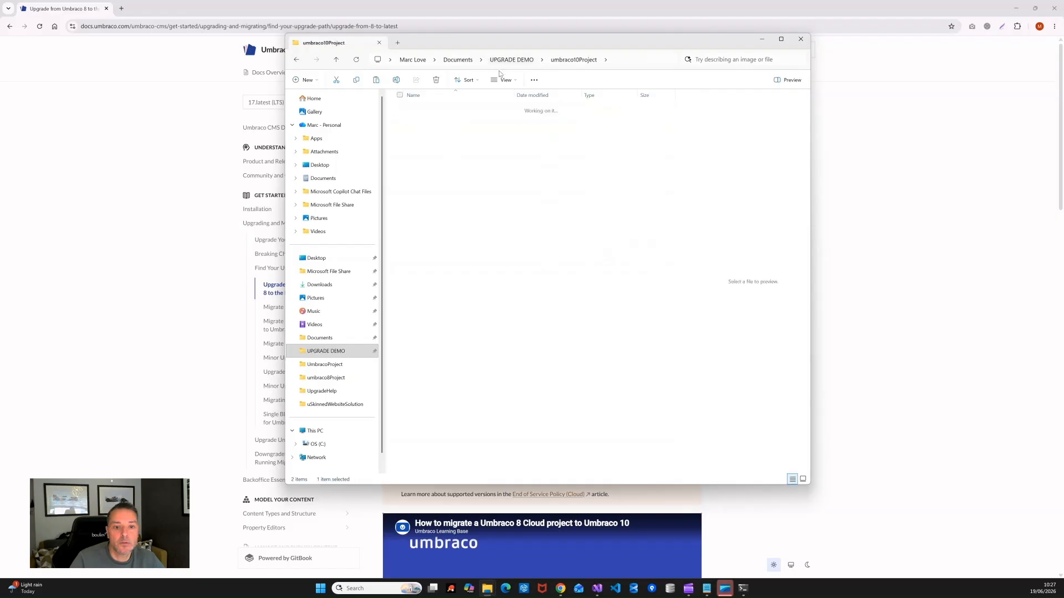
{"action": "double_click", "coordinate": [429, 133]}
{"action": "double_click", "coordinate": [422, 109]}
{"action": "double_click", "coordinate": [418, 217]}
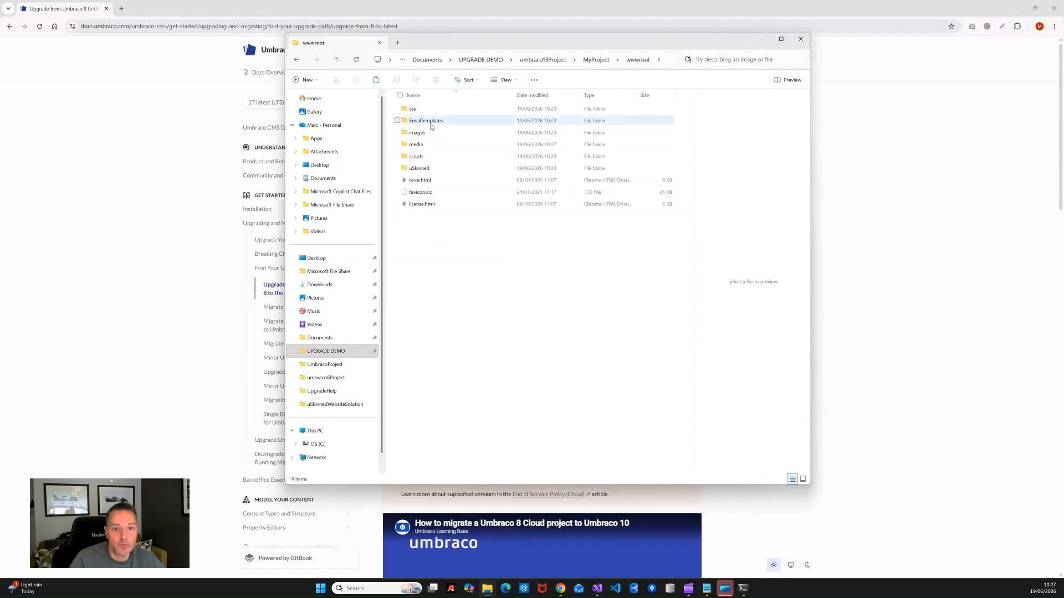
{"action": "double_click", "coordinate": [419, 145]}
{"action": "right_click", "coordinate": [475, 229]}
{"action": "left_click", "coordinate": [489, 240]}
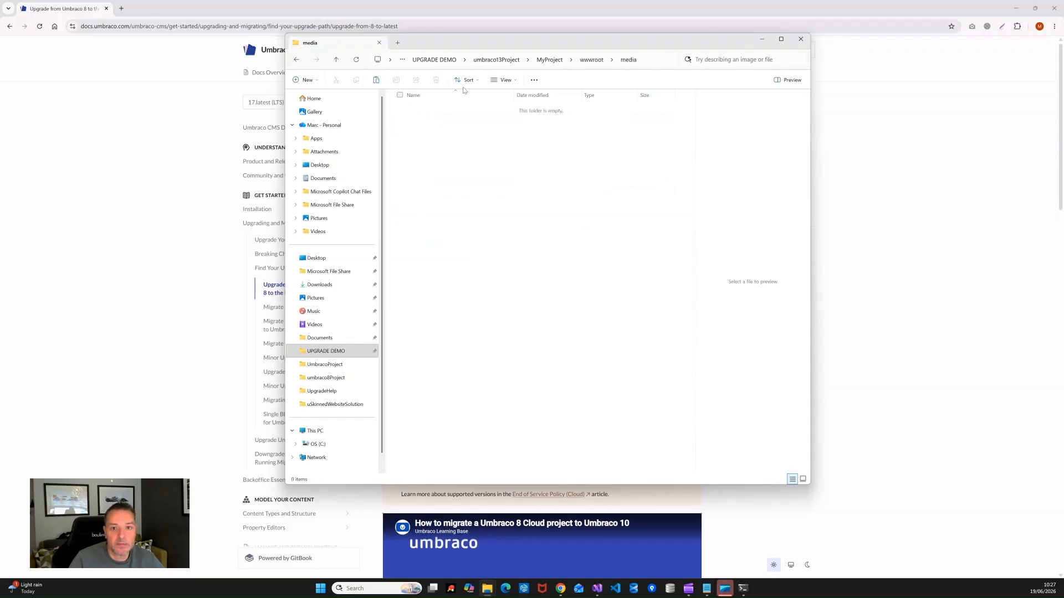
{"action": "left_click", "coordinate": [491, 62]}
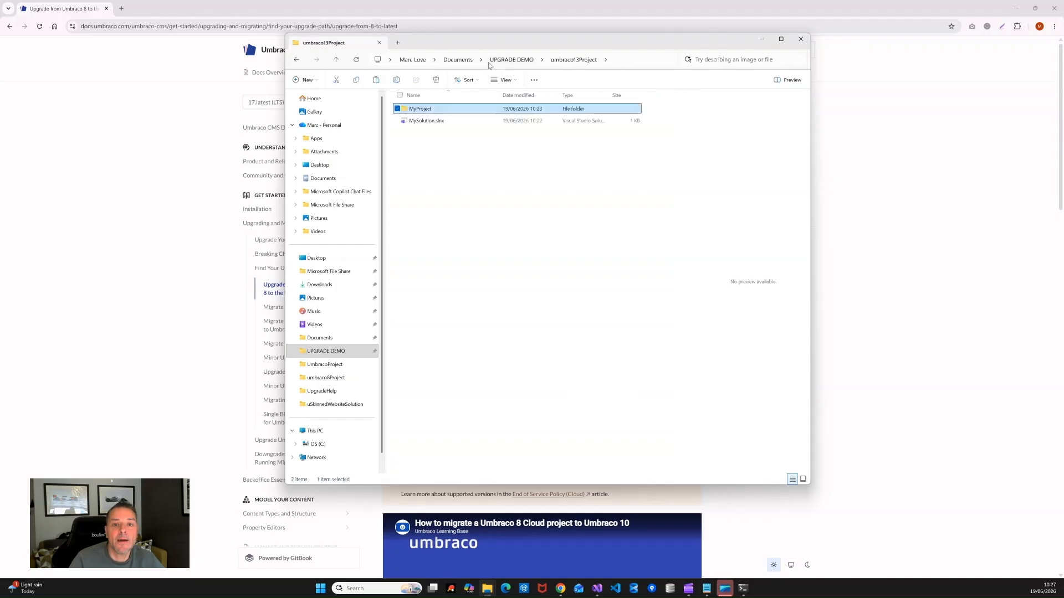
{"action": "left_click", "coordinate": [743, 588]}
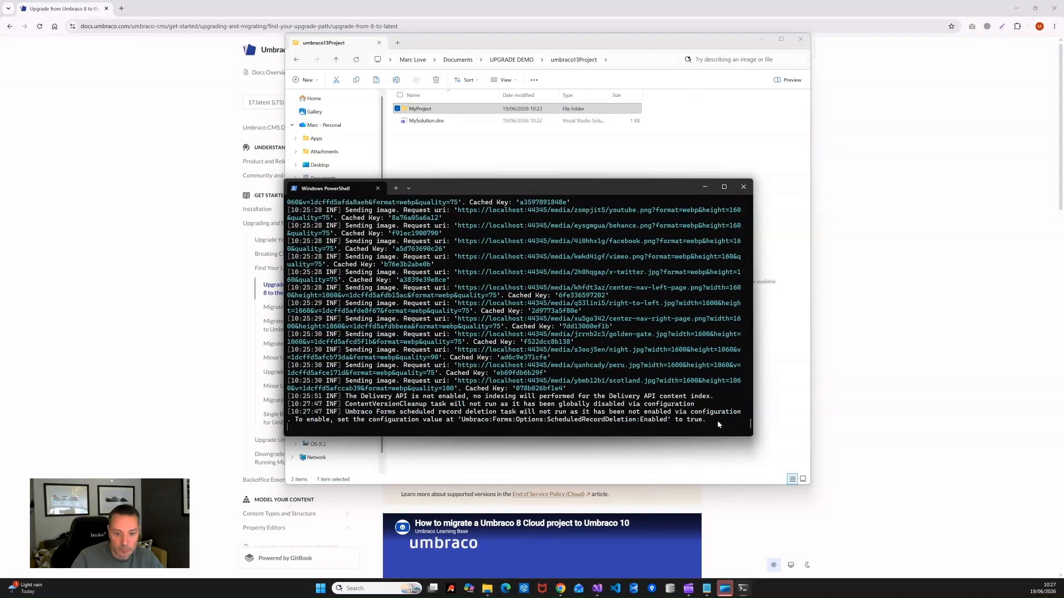
{"action": "key", "text": "ctrl+c"}
{"action": "key", "text": "Up"}
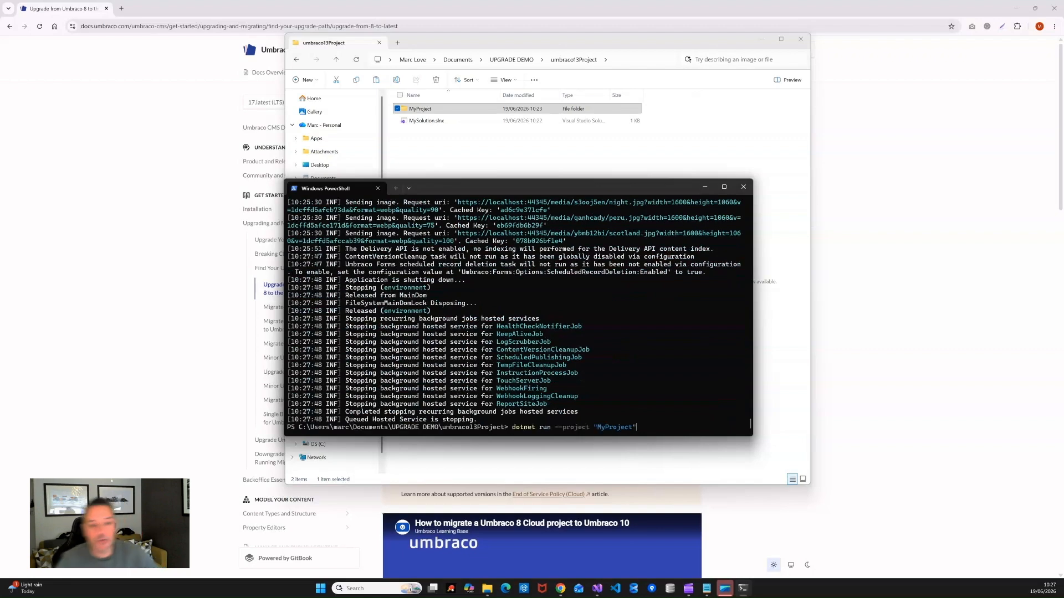
{"action": "key", "text": "Return"}
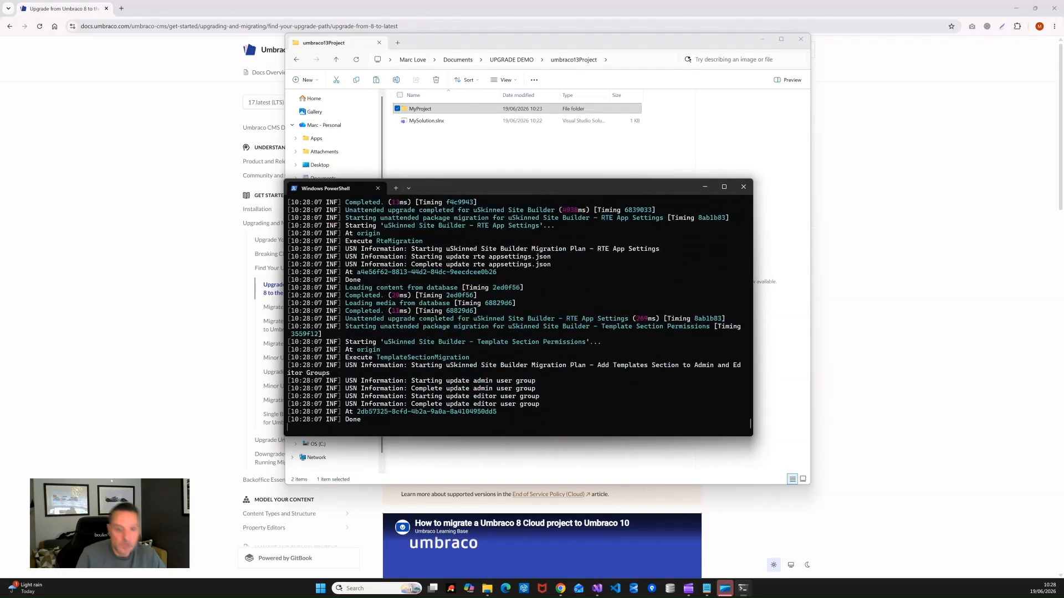
{"action": "mouse_move", "coordinate": [750, 423]}
{"action": "left_mouse_down"}
{"action": "mouse_move", "coordinate": [753, 363]}
{"action": "mouse_move", "coordinate": [754, 418]}
{"action": "left_mouse_up"}
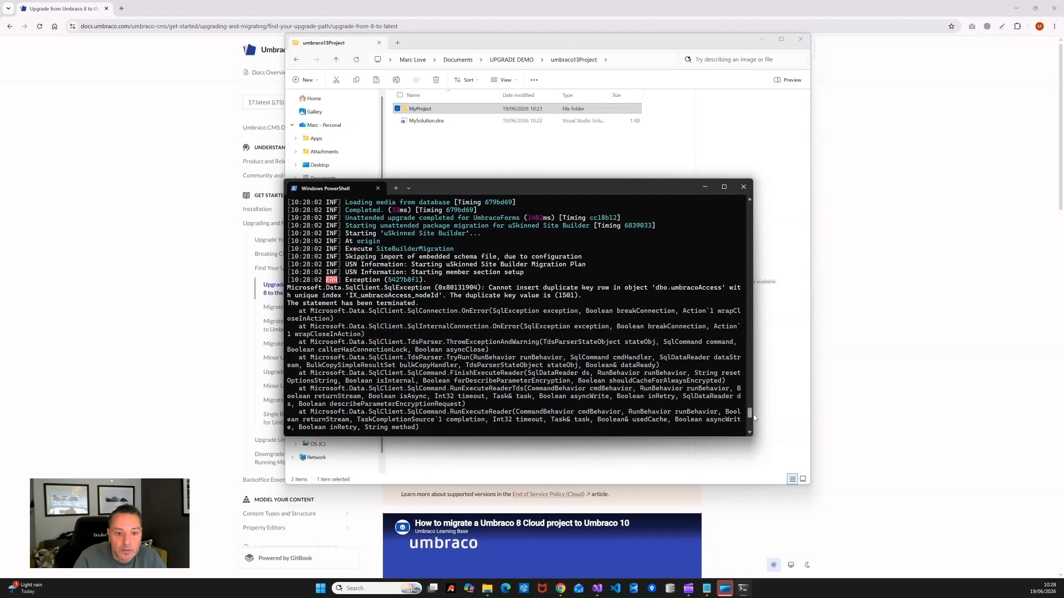
{"action": "left_click_drag", "start_coordinate": [754, 418], "coordinate": [753, 430]}
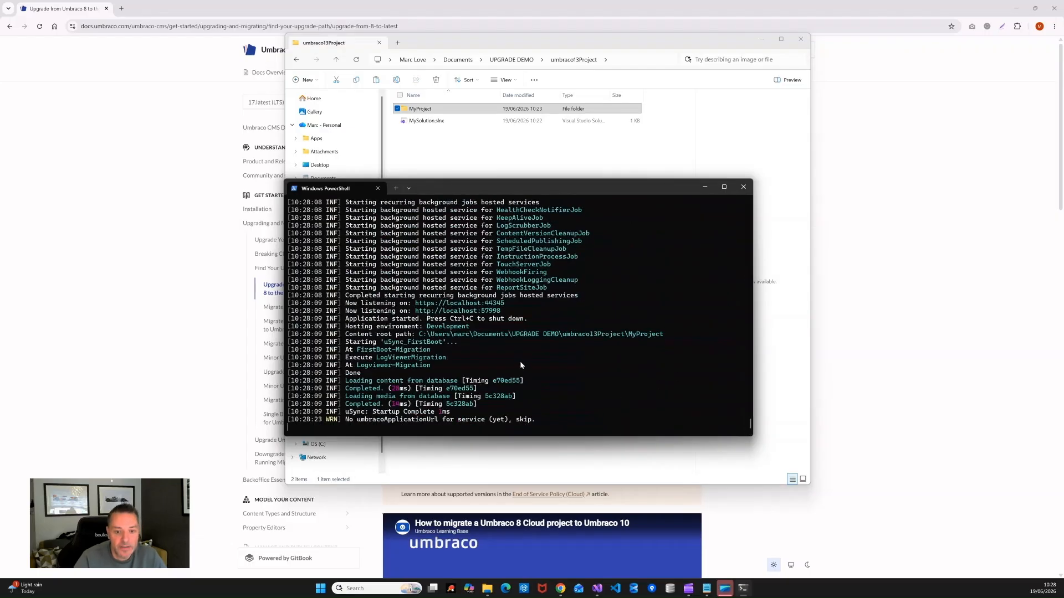
{"action": "left_click", "coordinate": [463, 303], "text": "ctrl"}
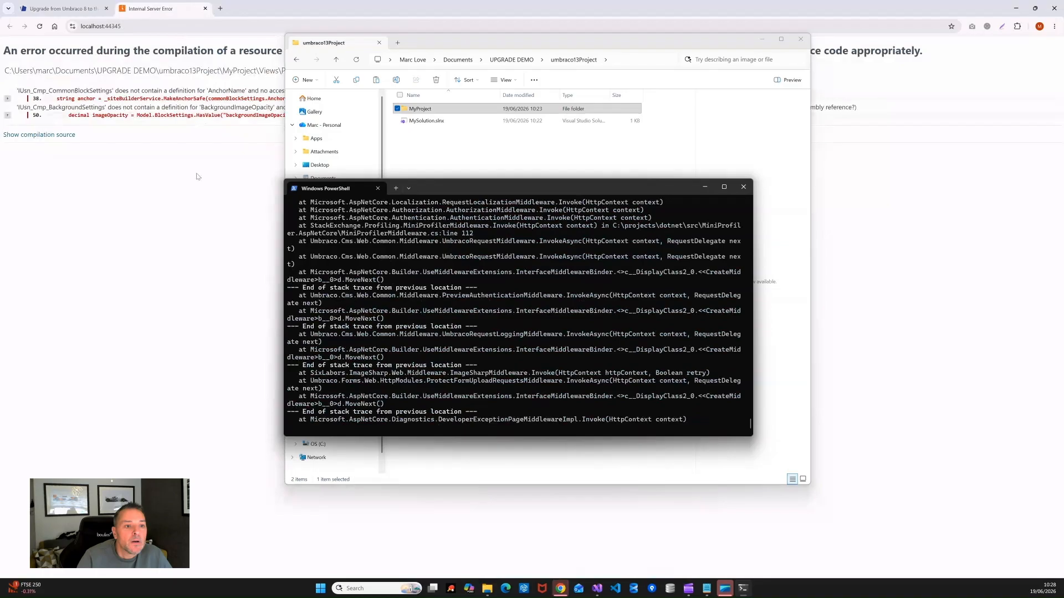
Step: Log in at /umbraco with the suggested admin account, then bring back the umbraco13Project Explorer window
{"action": "left_click", "coordinate": [183, 220]}
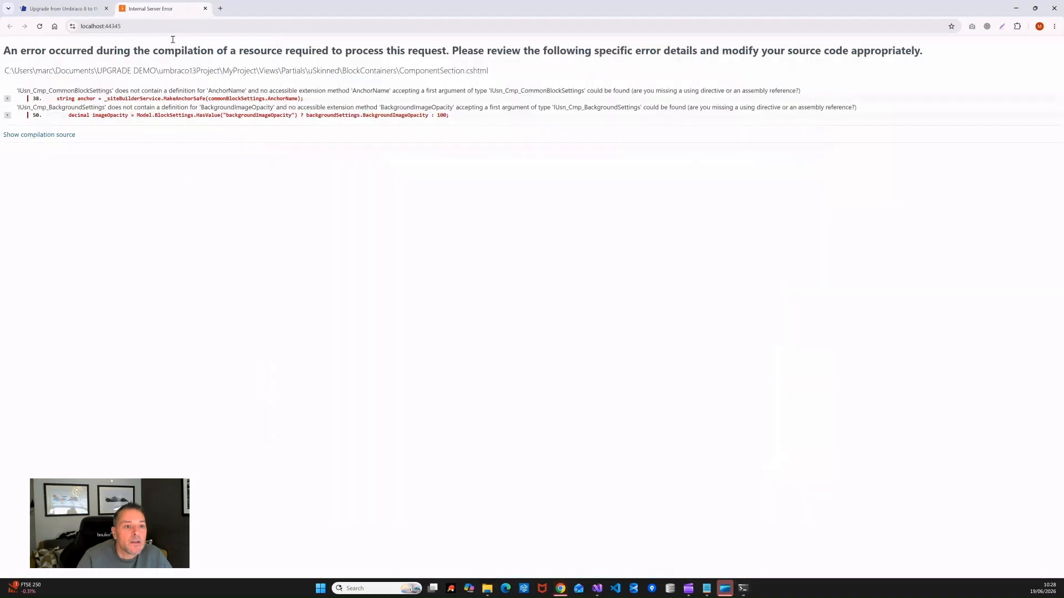
{"action": "left_click", "coordinate": [188, 26]}
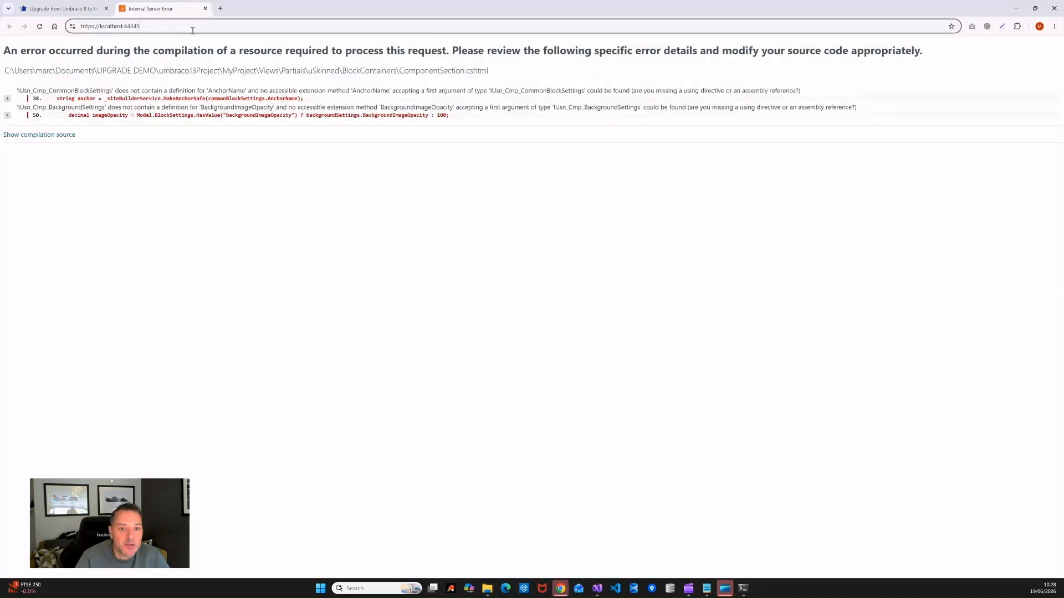
{"action": "type", "text": "/umbraco"}
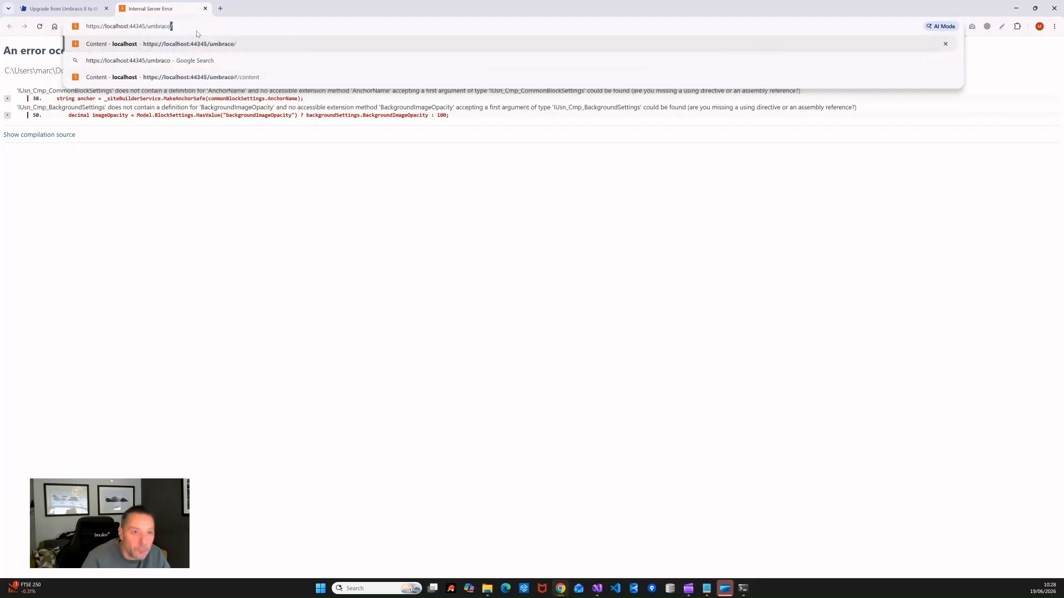
{"action": "key", "text": "Return"}
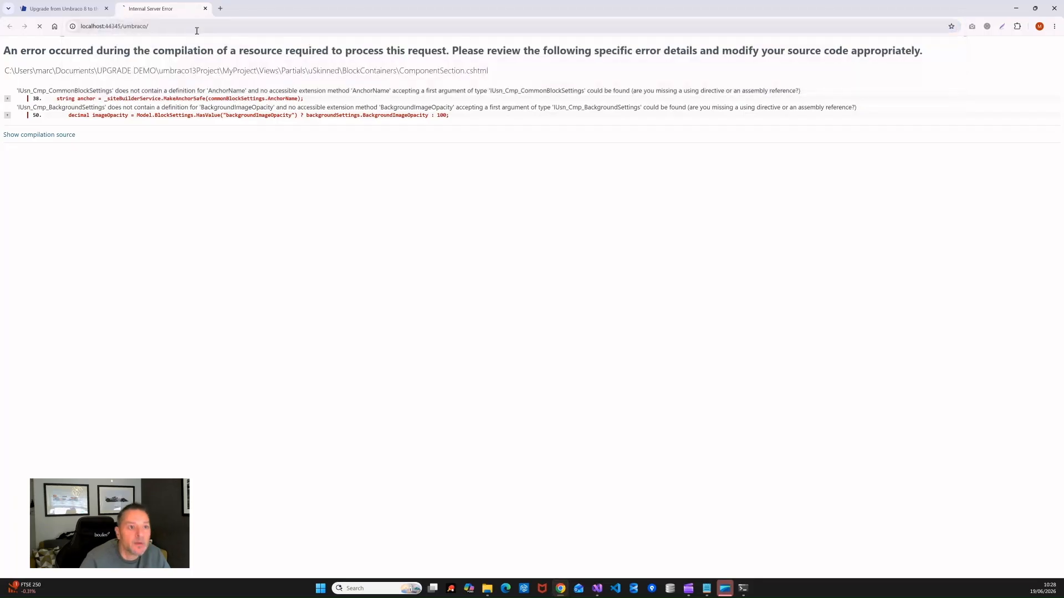
{"action": "type", "text": "hel"}
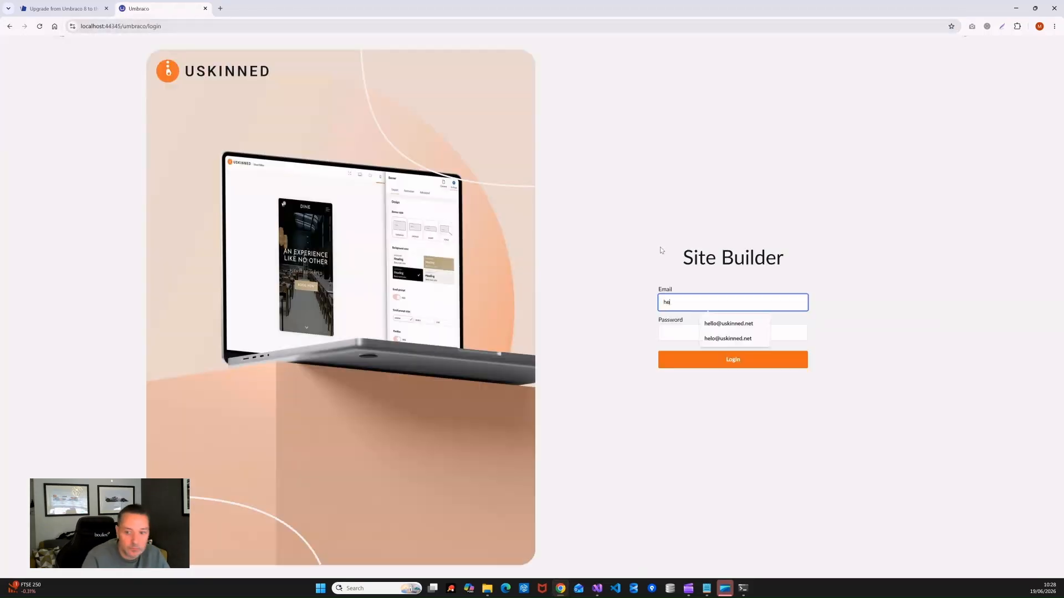
{"action": "key", "text": "BackSpace"}
{"action": "key", "text": "BackSpace"}
{"action": "key", "text": "BackSpace"}
{"action": "type", "text": "a"}
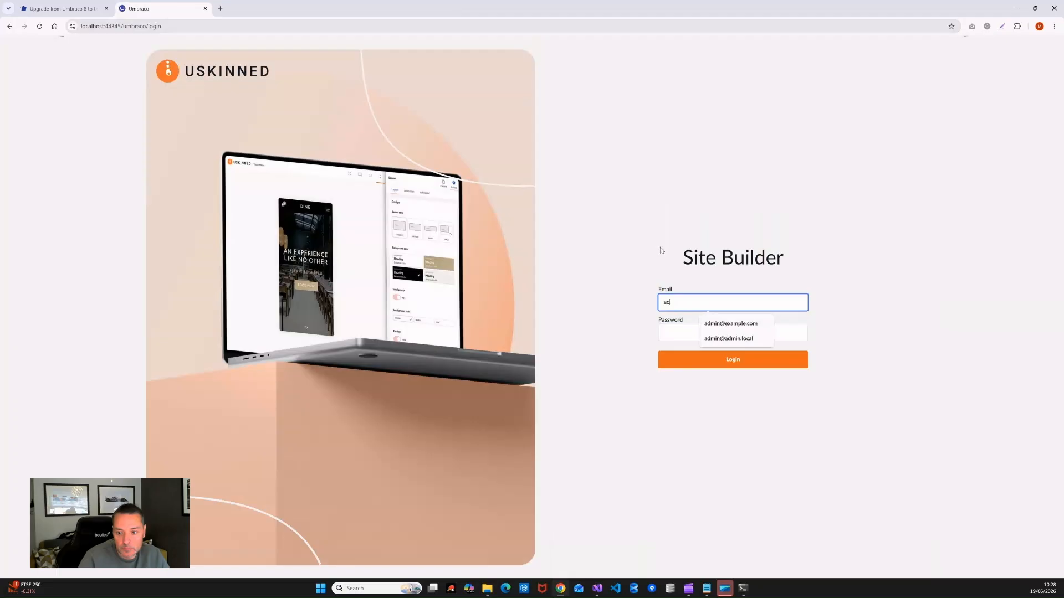
{"action": "type", "text": "d"}
{"action": "key", "text": "Down"}
{"action": "key", "text": "Tab"}
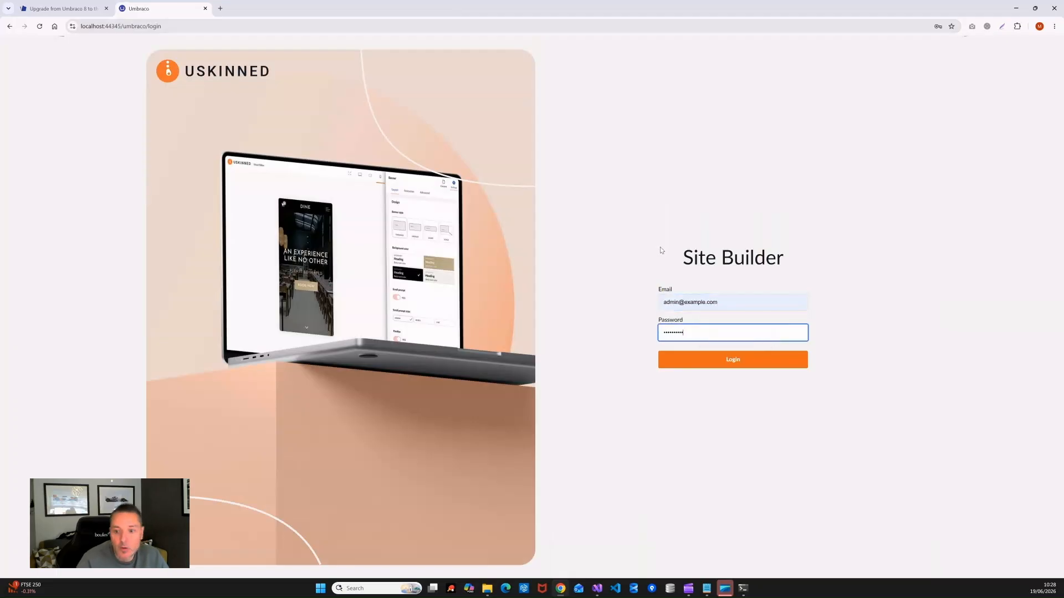
{"action": "left_click", "coordinate": [723, 363]}
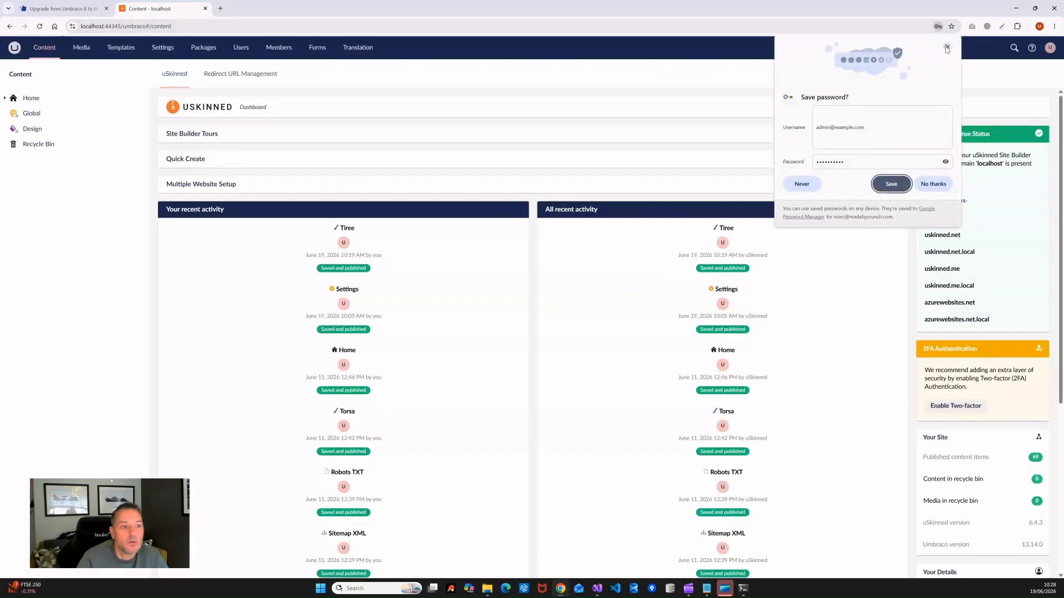
{"action": "left_click", "coordinate": [947, 47]}
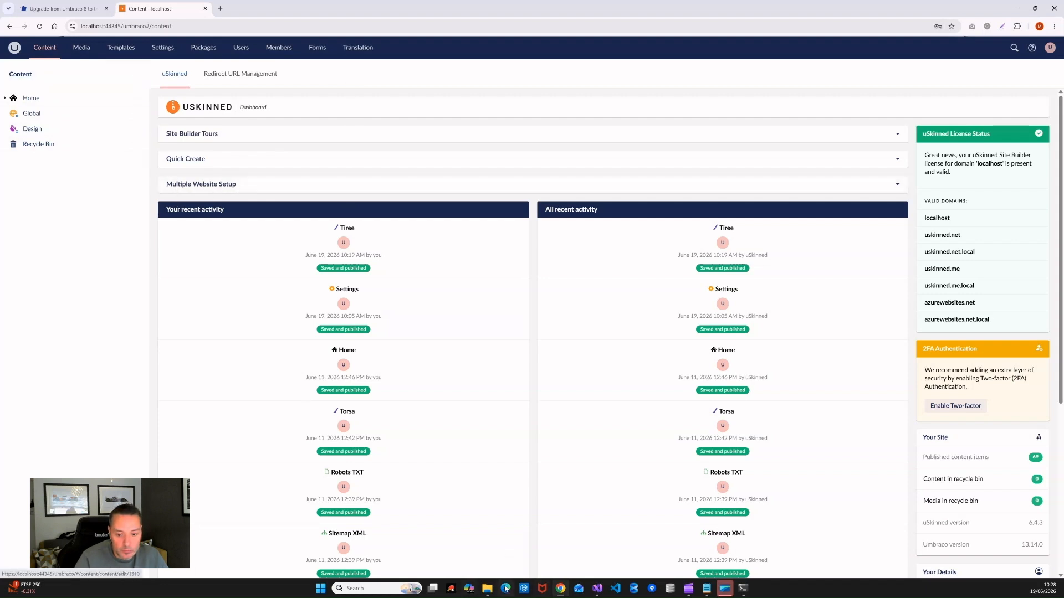
{"action": "mouse_move", "coordinate": [487, 588]}
{"action": "left_click", "coordinate": [518, 543]}
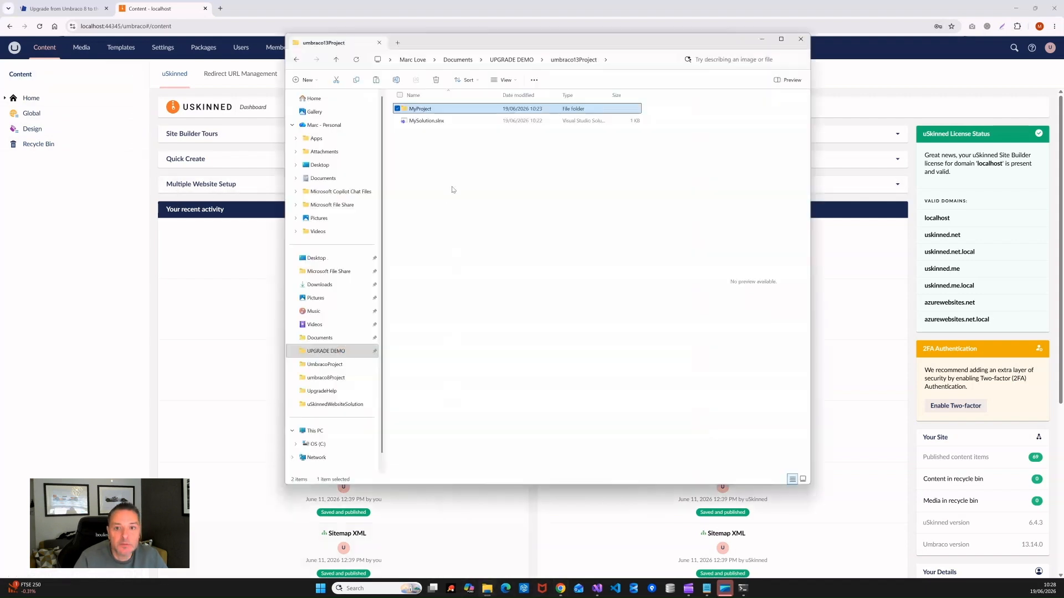
Step: Open MyProject\usn\updates\6_4_3\Views and select the 13 view files to review them
{"action": "double_click", "coordinate": [423, 111]}
{"action": "double_click", "coordinate": [413, 180]}
{"action": "left_click", "coordinate": [410, 109]}
{"action": "double_click", "coordinate": [409, 108]}
{"action": "double_click", "coordinate": [416, 110]}
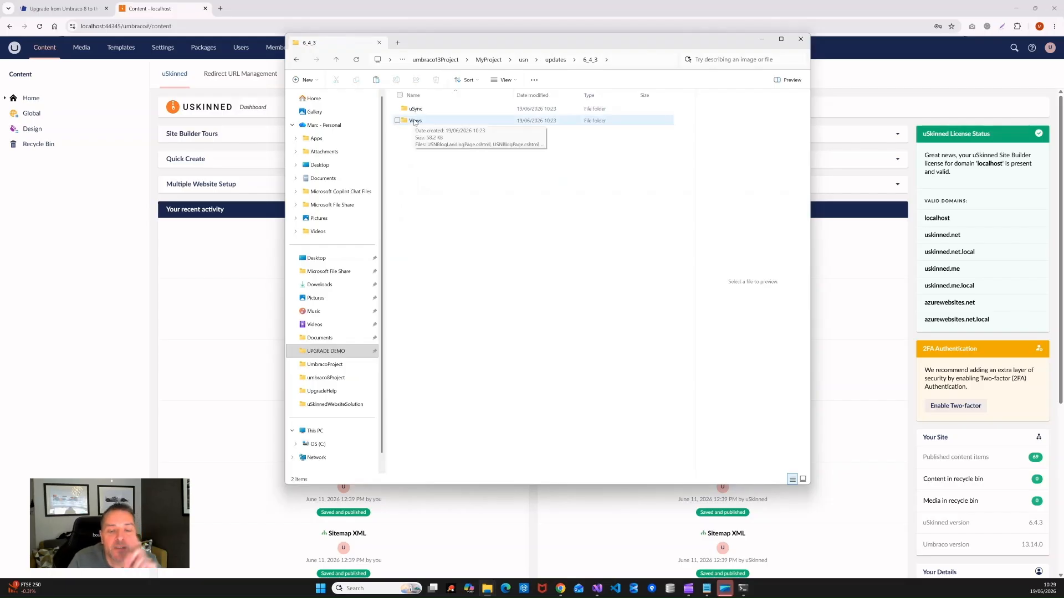
{"action": "double_click", "coordinate": [417, 122]}
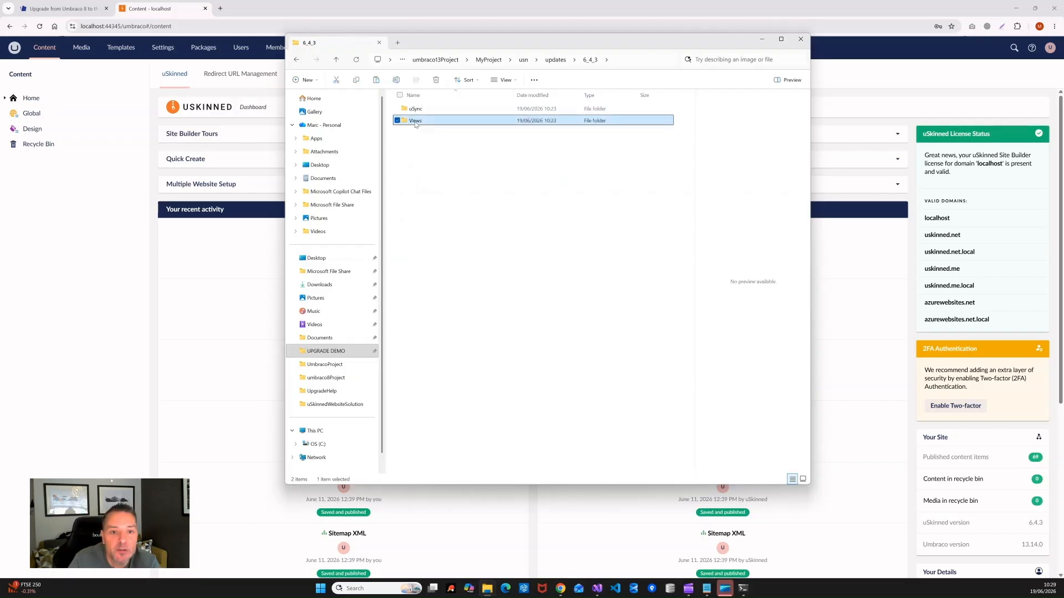
{"action": "left_click_drag", "start_coordinate": [553, 280], "coordinate": [403, 111]}
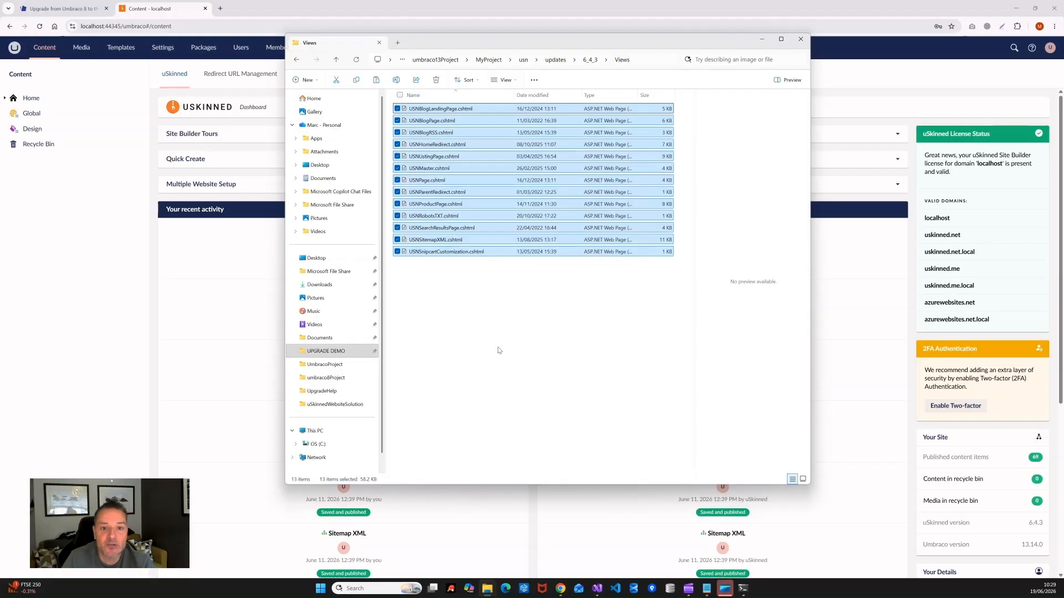
{"action": "left_click", "coordinate": [520, 326]}
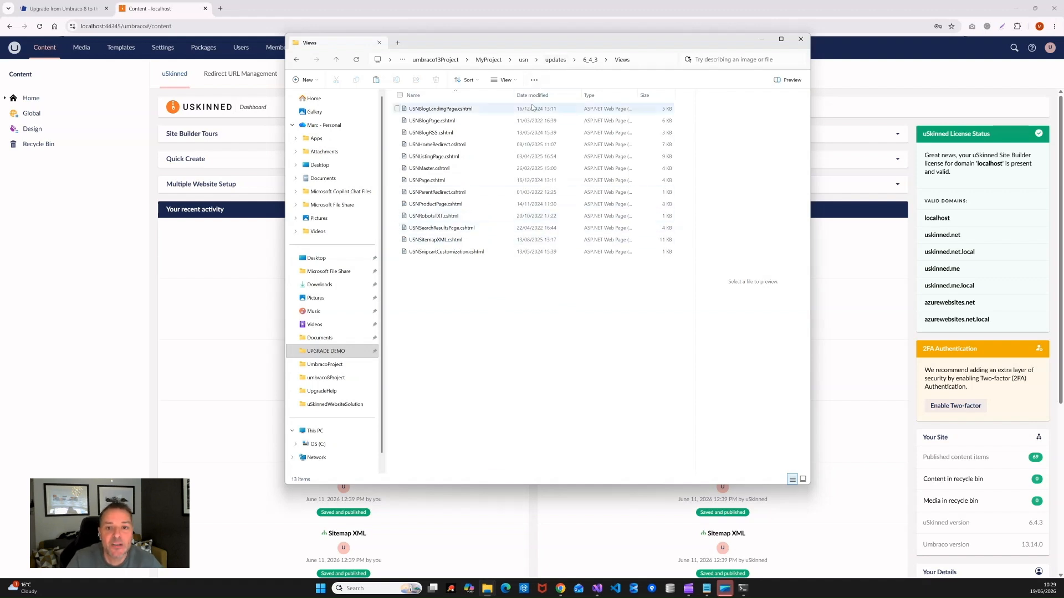
Step: Navigate to the update's usn\updates\6_4_3\uSync\v9 folder
{"action": "left_click", "coordinate": [489, 60]}
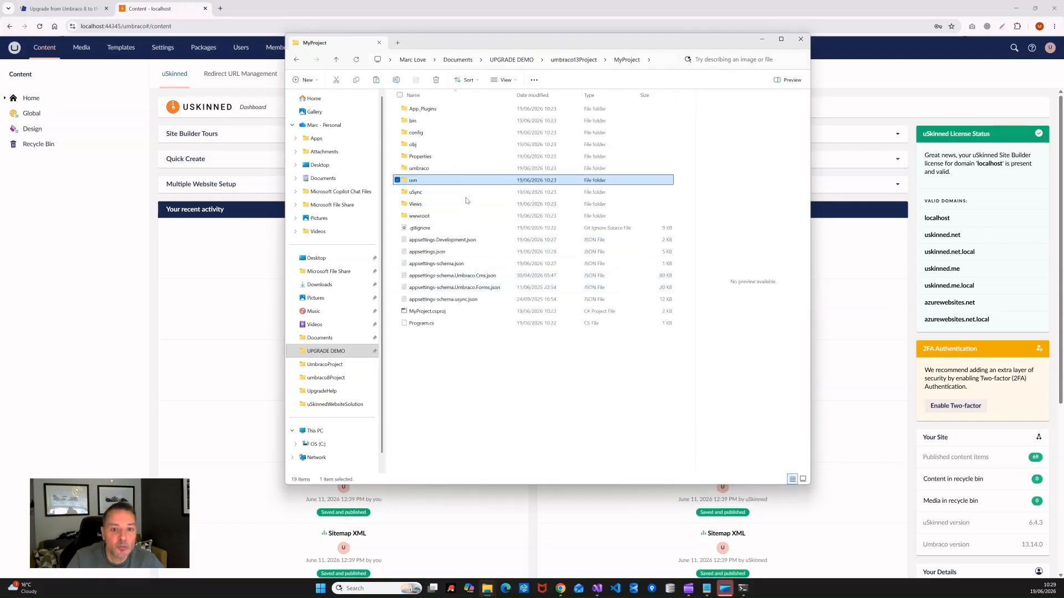
{"action": "double_click", "coordinate": [416, 179]}
{"action": "double_click", "coordinate": [413, 108]}
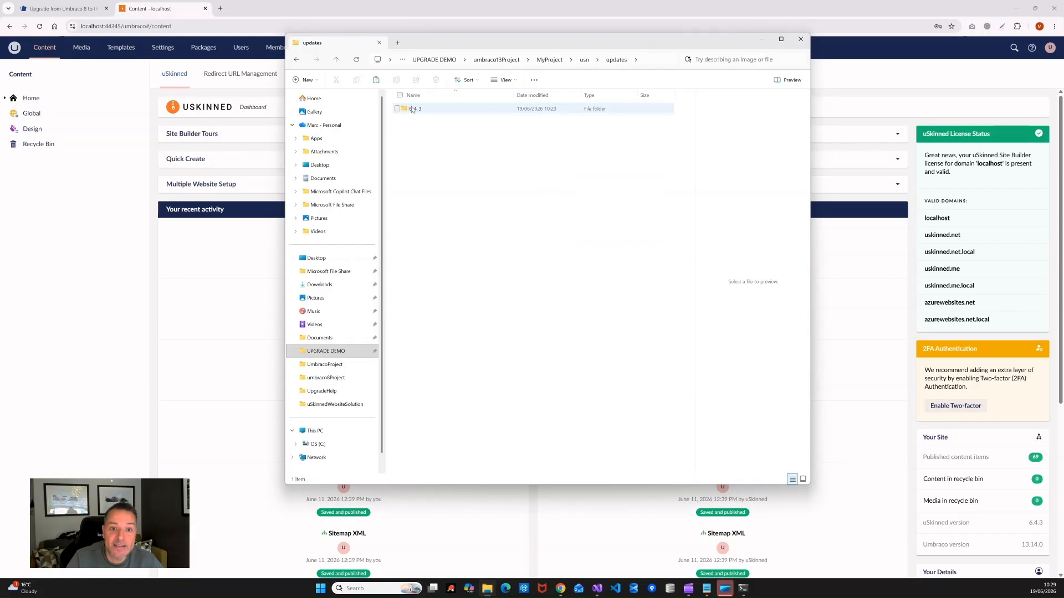
{"action": "double_click", "coordinate": [410, 108]}
{"action": "double_click", "coordinate": [413, 108]}
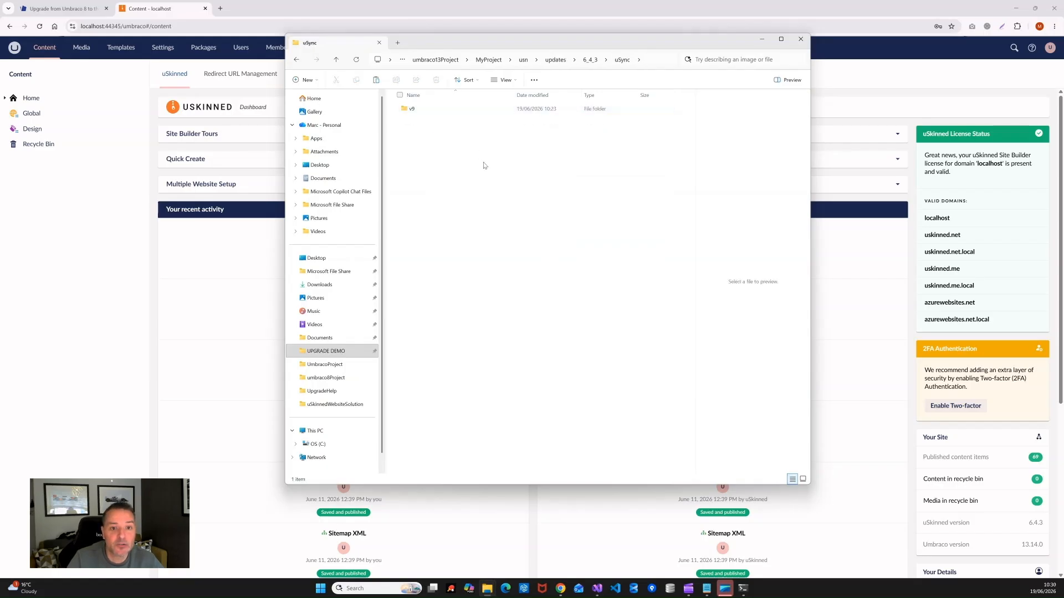
{"action": "double_click", "coordinate": [412, 109]}
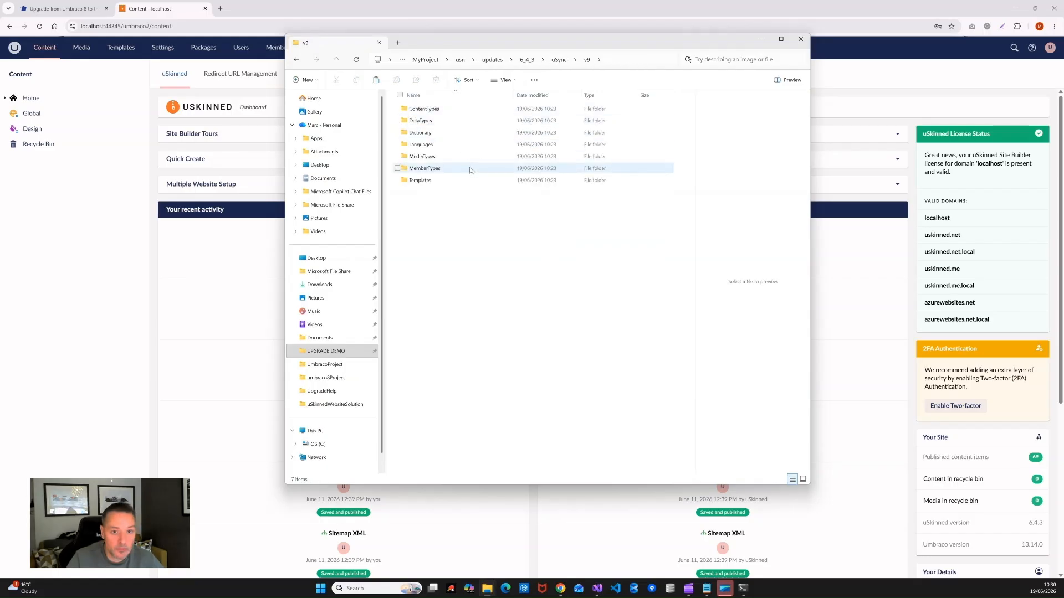
Step: Delete the old Content-through-Templates folders from MyProject's uSync\v9 folder
{"action": "key", "text": "ctrl+a"}
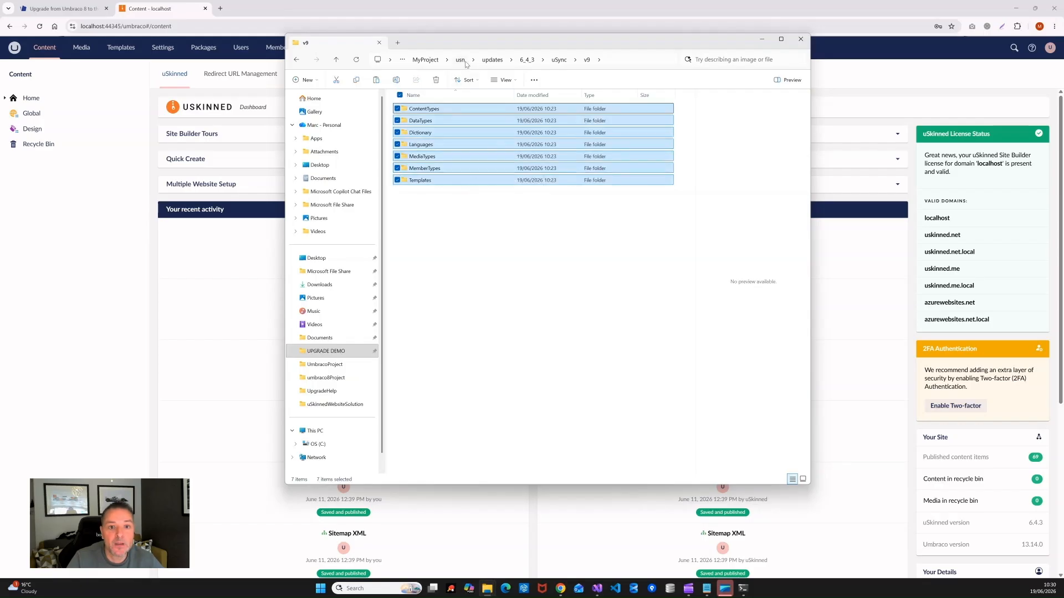
{"action": "left_click", "coordinate": [431, 62]}
{"action": "double_click", "coordinate": [419, 191]}
{"action": "double_click", "coordinate": [411, 109]}
{"action": "left_click", "coordinate": [417, 109]}
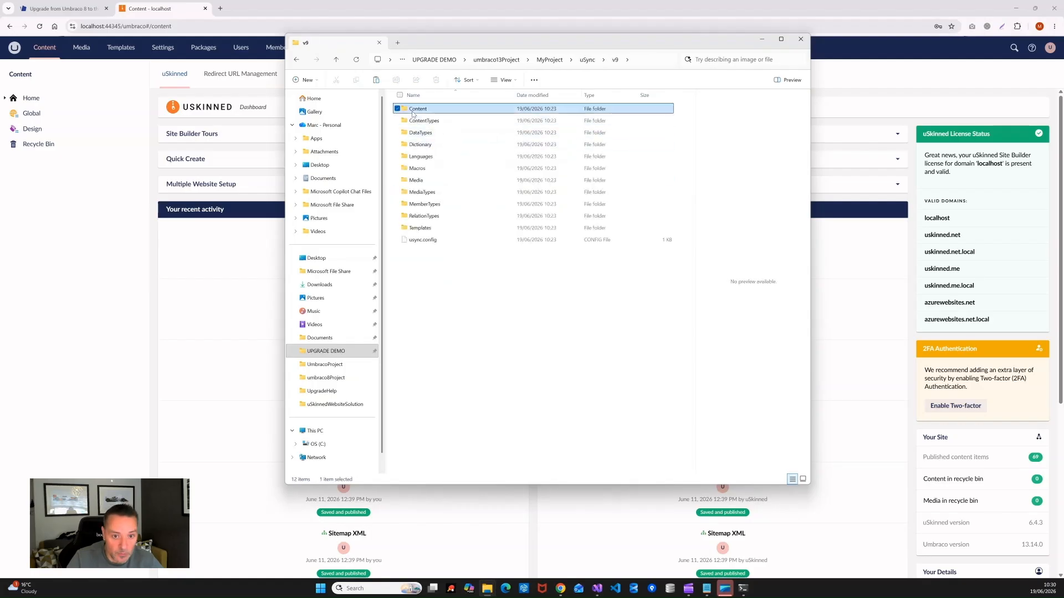
{"action": "left_click", "coordinate": [421, 228], "text": "shift"}
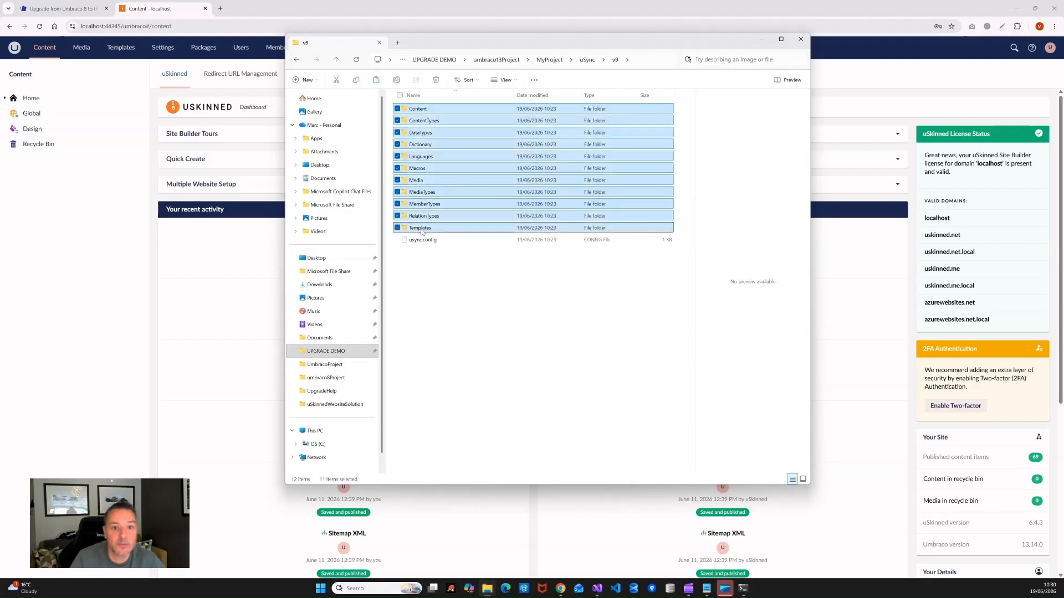
{"action": "key", "text": "Delete"}
Step: Paste the seven copied uSync folders into the emptied v9 folder, keeping usync.config
{"action": "right_click", "coordinate": [540, 324]}
{"action": "key", "text": "Escape"}
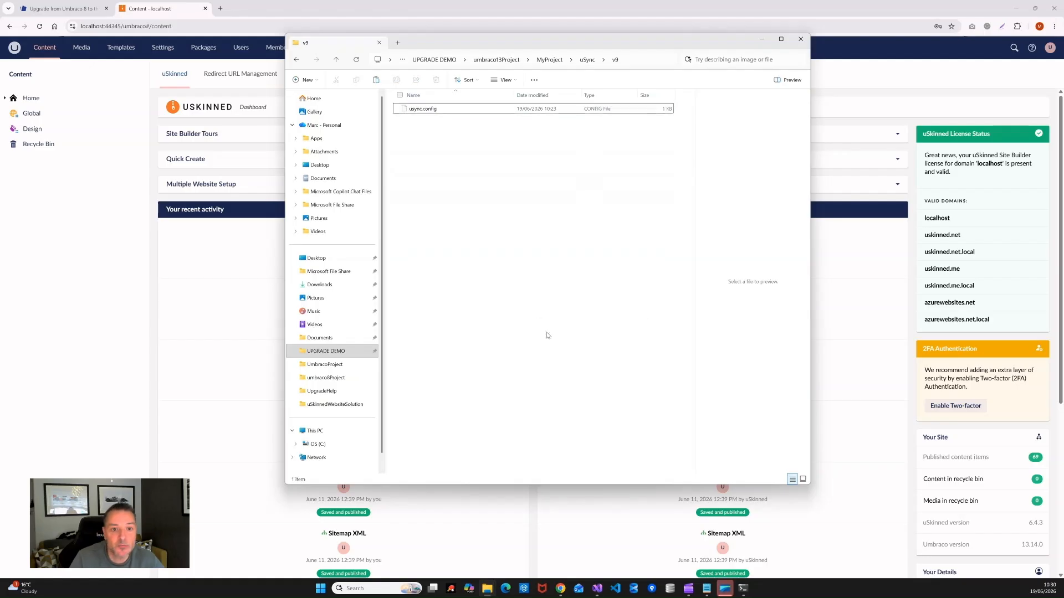
{"action": "key", "text": "ctrl+v"}
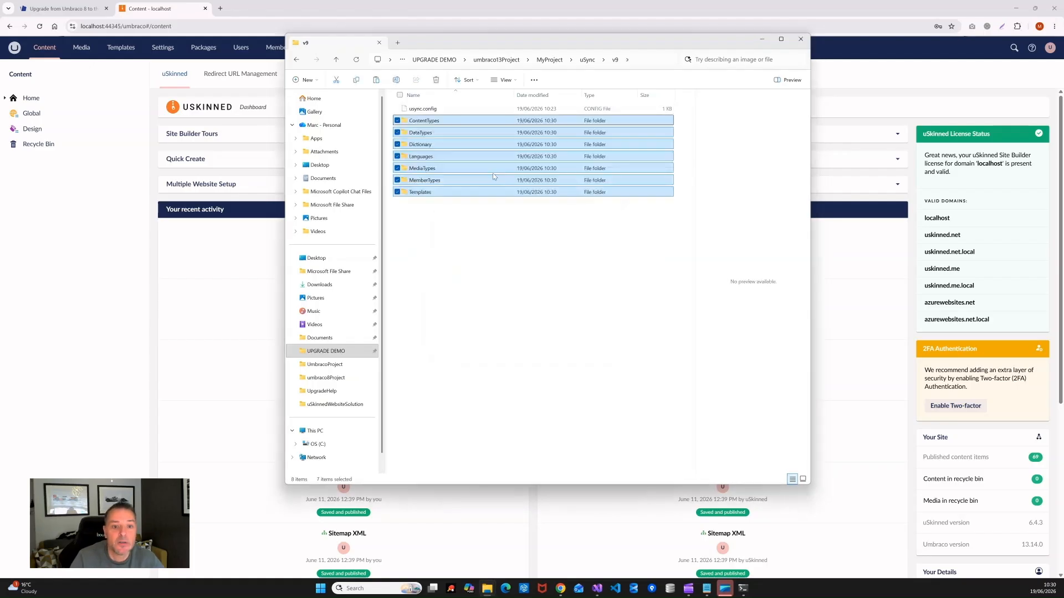
{"action": "left_click", "coordinate": [196, 267]}
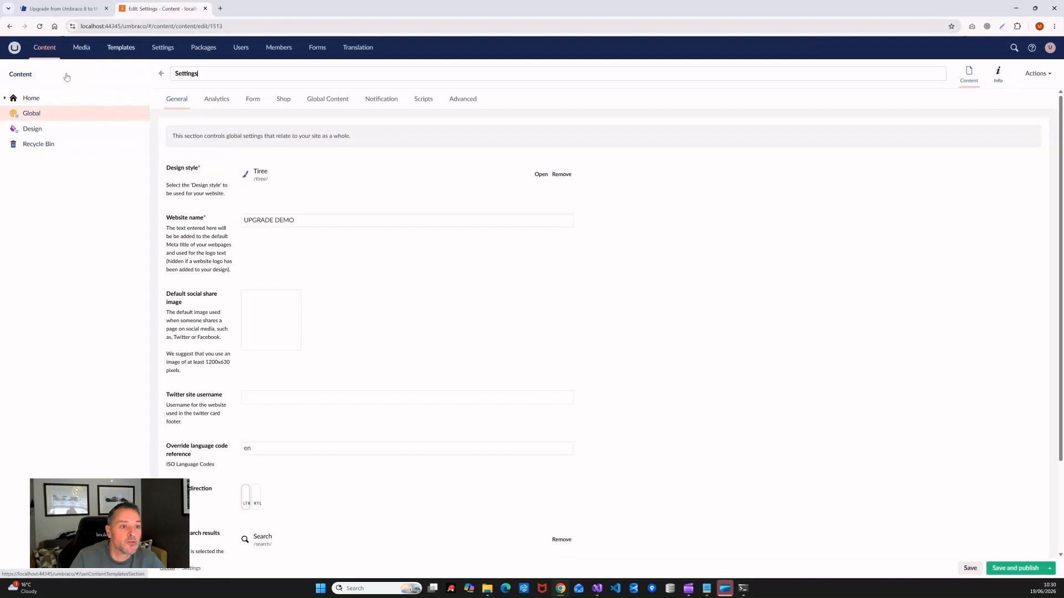
Step: Look over the Home page's info and the Global node in the Content section
{"action": "left_click", "coordinate": [31, 98]}
{"action": "left_click", "coordinate": [996, 77]}
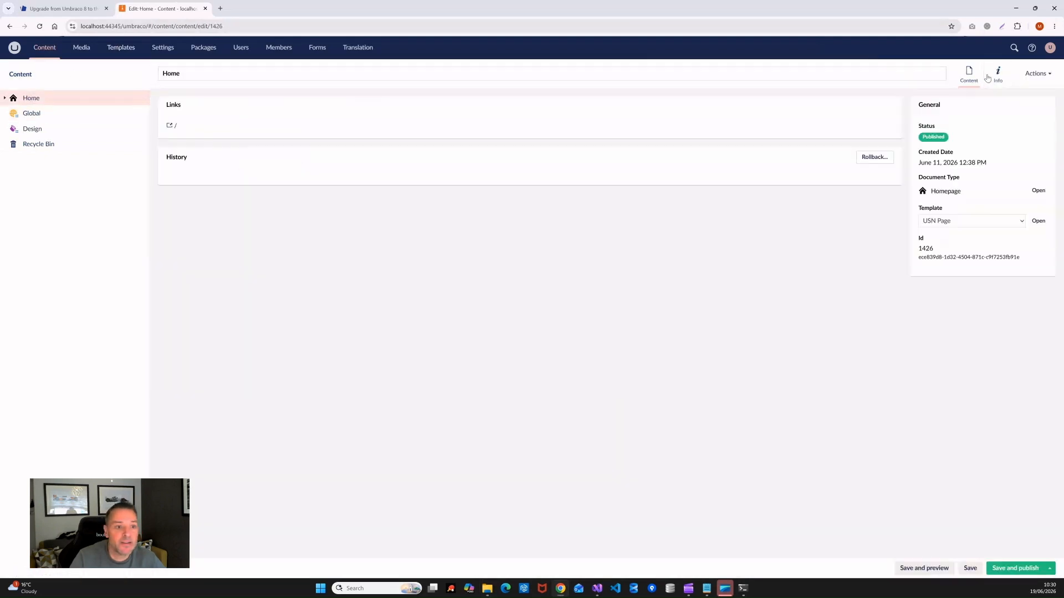
{"action": "left_click", "coordinate": [30, 79]}
{"action": "left_click", "coordinate": [30, 114]}
{"action": "left_click", "coordinate": [31, 101]}
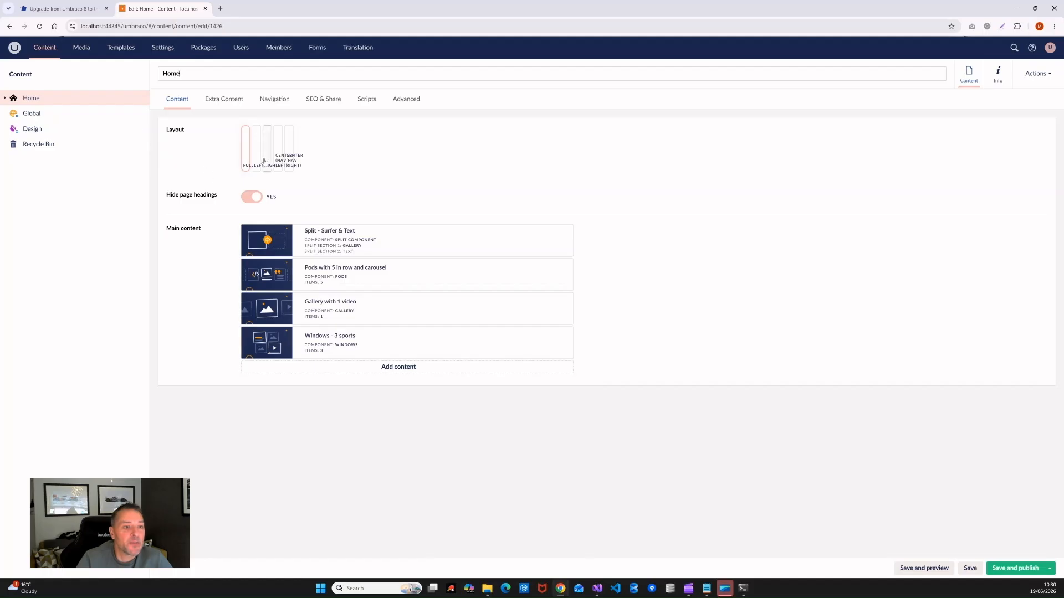
Step: Run the uSync settings import twice from the Settings uSync dashboard
{"action": "left_click", "coordinate": [163, 49]}
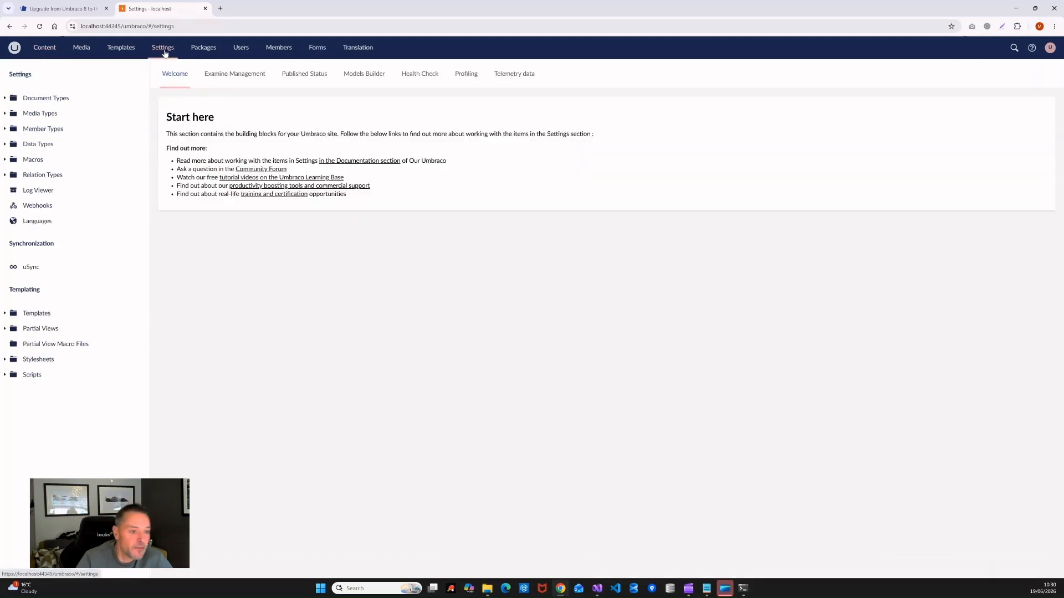
{"action": "left_click", "coordinate": [40, 270]}
{"action": "left_click", "coordinate": [299, 155]}
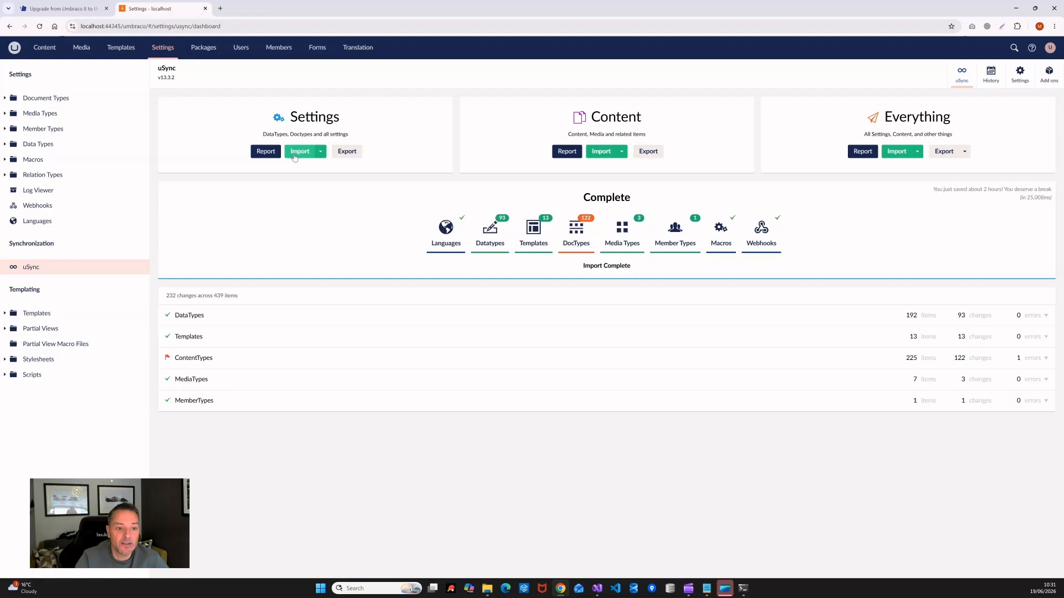
{"action": "left_click", "coordinate": [294, 154]}
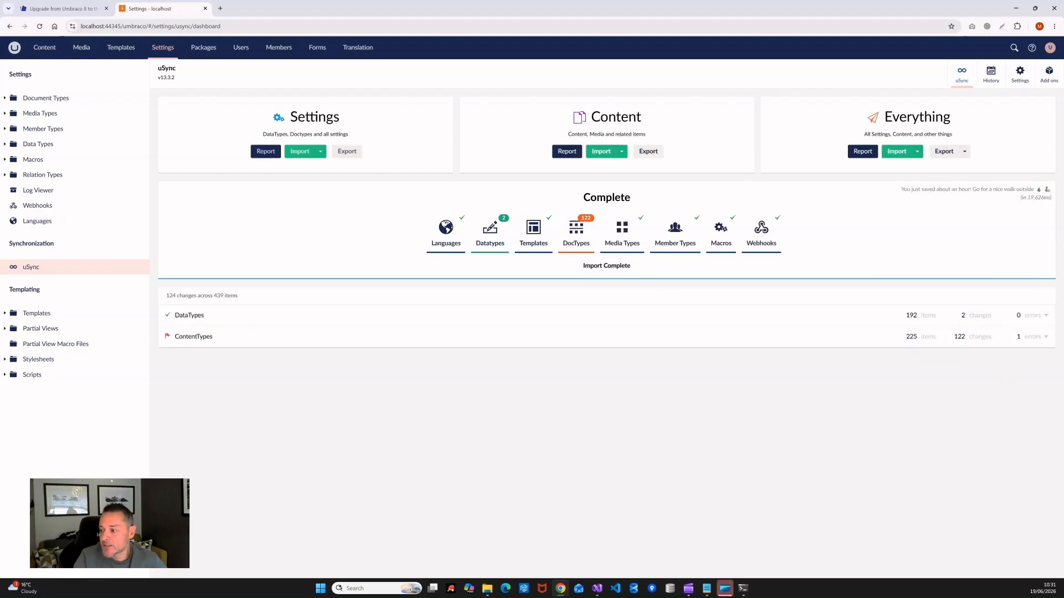
Step: Expand the ContentTypes results to find the failed usn_cmp_commonblocksettings.config item
{"action": "left_click", "coordinate": [185, 342]}
{"action": "scroll", "coordinate": [542, 380], "scroll_direction": "down", "scroll_amount": 3}
{"action": "scroll", "coordinate": [831, 302], "scroll_direction": "down", "scroll_amount": 1}
{"action": "left_click_drag", "start_coordinate": [1060, 210], "coordinate": [1062, 358]}
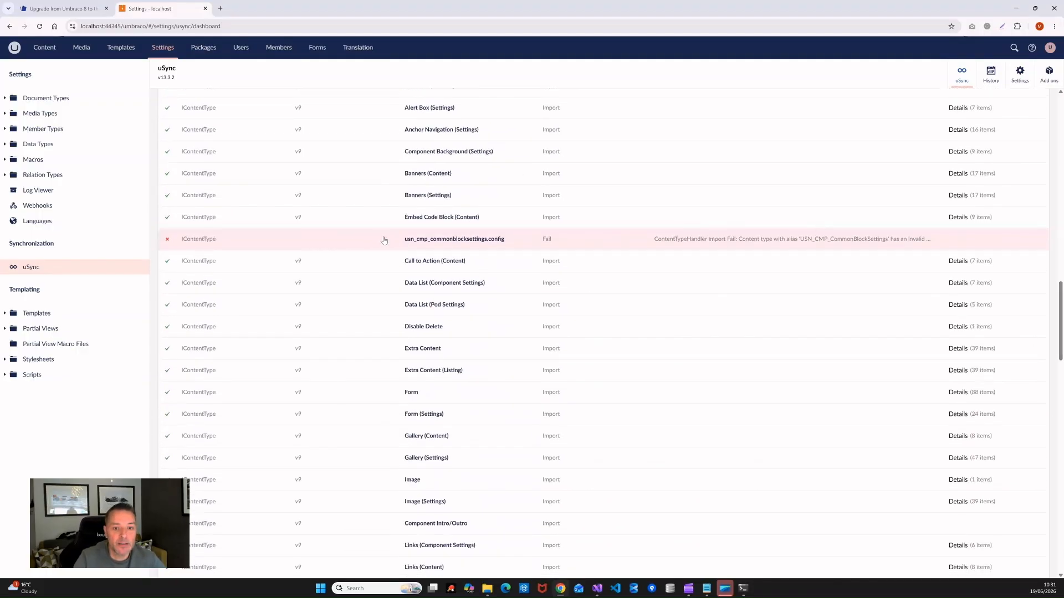
Step: Search 'uskinned changelog' in a new tab and read the Version 6.4.1 upgrade notes
{"action": "left_click", "coordinate": [221, 9]}
{"action": "type", "text": "uskinned changelog"}
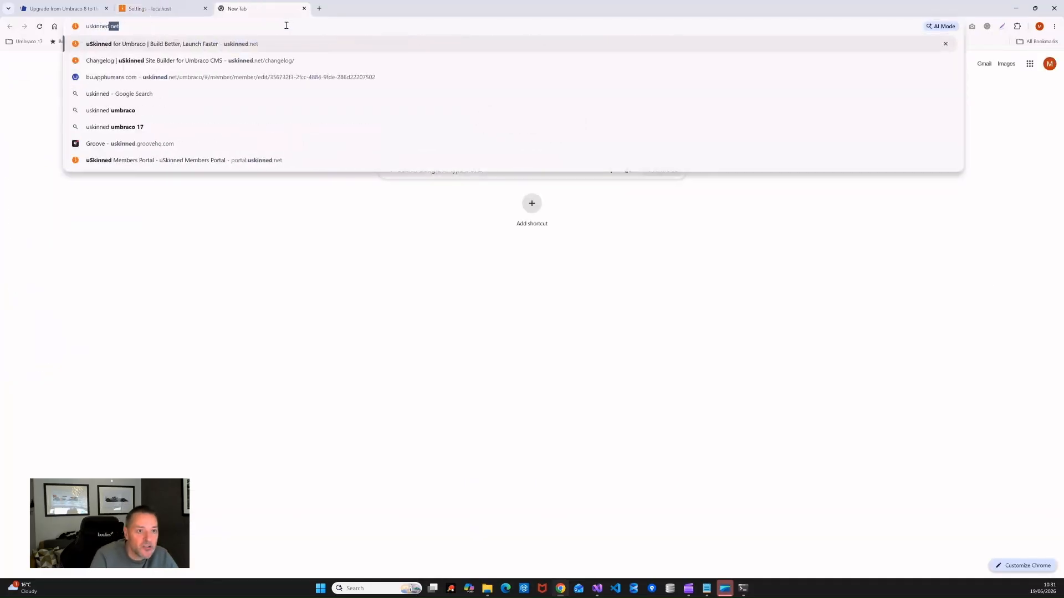
{"action": "key", "text": "Return"}
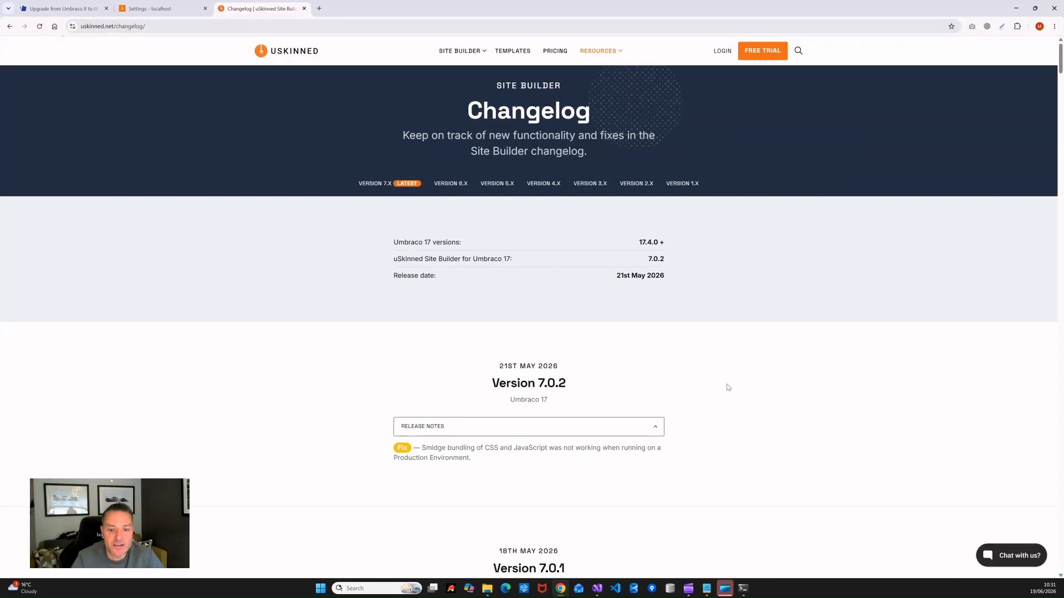
{"action": "scroll", "coordinate": [726, 387], "scroll_direction": "down", "scroll_amount": 6}
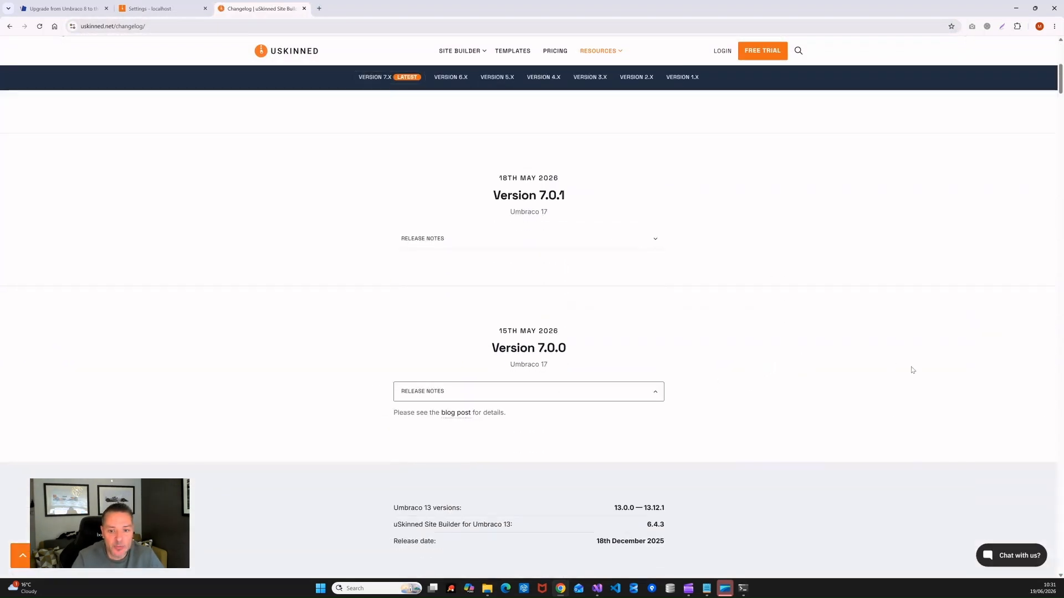
{"action": "scroll", "coordinate": [796, 340], "scroll_direction": "down", "scroll_amount": 6}
{"action": "scroll", "coordinate": [803, 343], "scroll_direction": "down", "scroll_amount": 5}
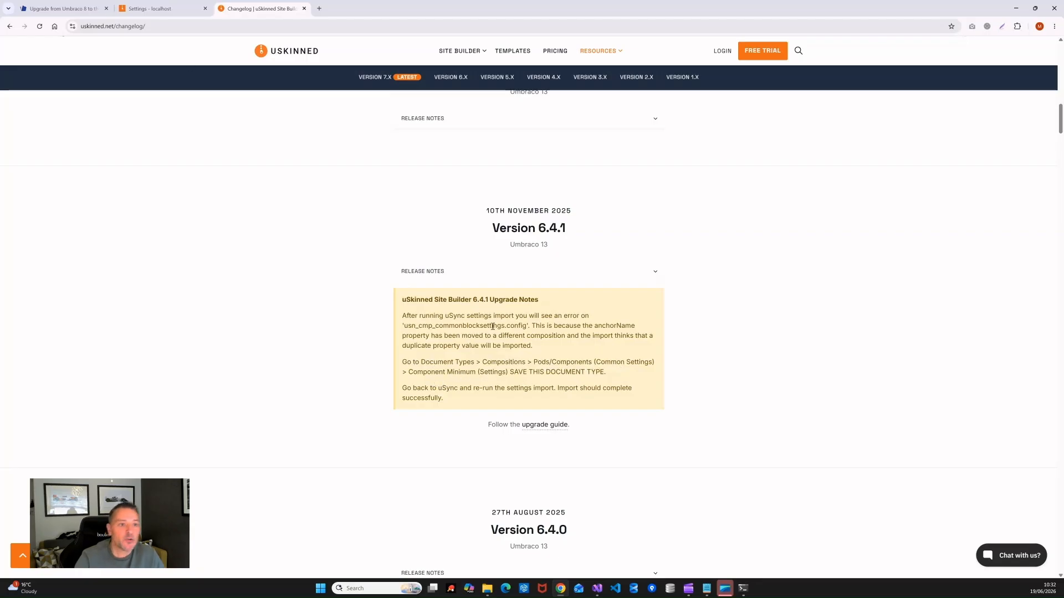
{"action": "left_click", "coordinate": [157, 9]}
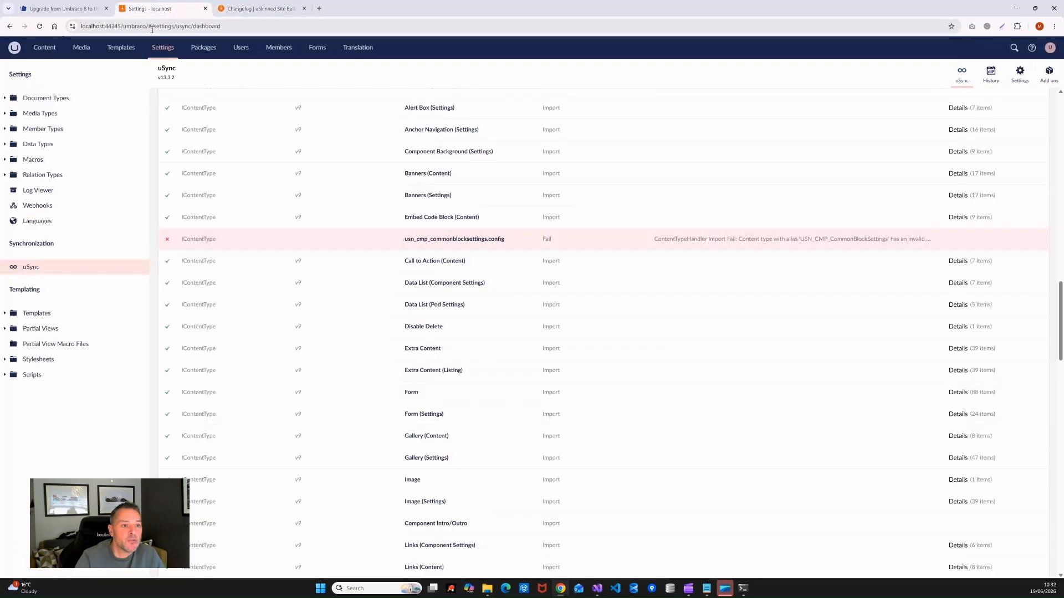
Step: Save the Component Minimum (Settings) document type under Compositions > Pods/Components (Common Settings)
{"action": "left_click", "coordinate": [5, 98]}
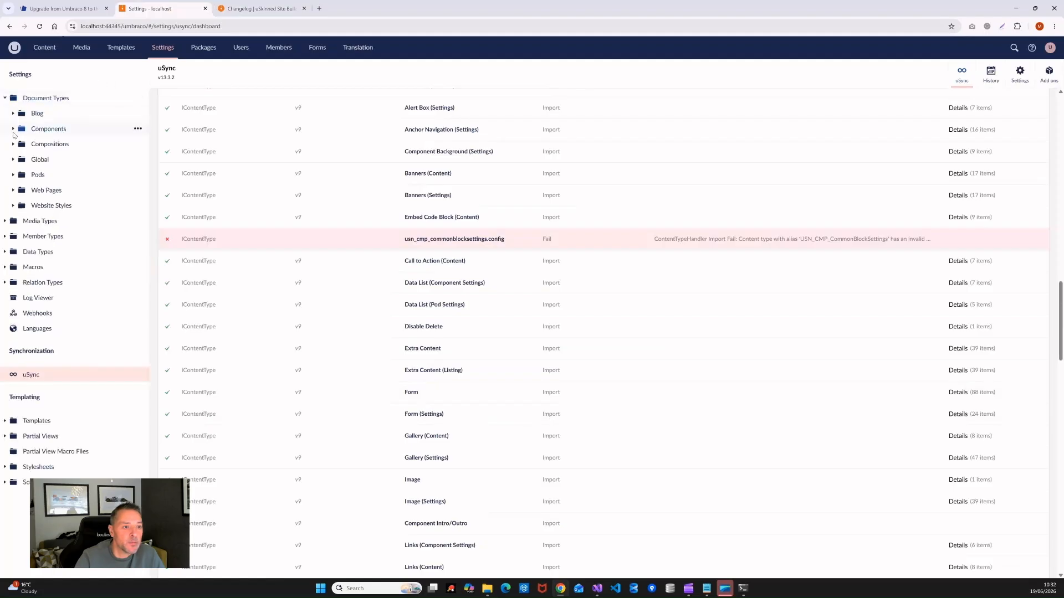
{"action": "left_click", "coordinate": [13, 129]}
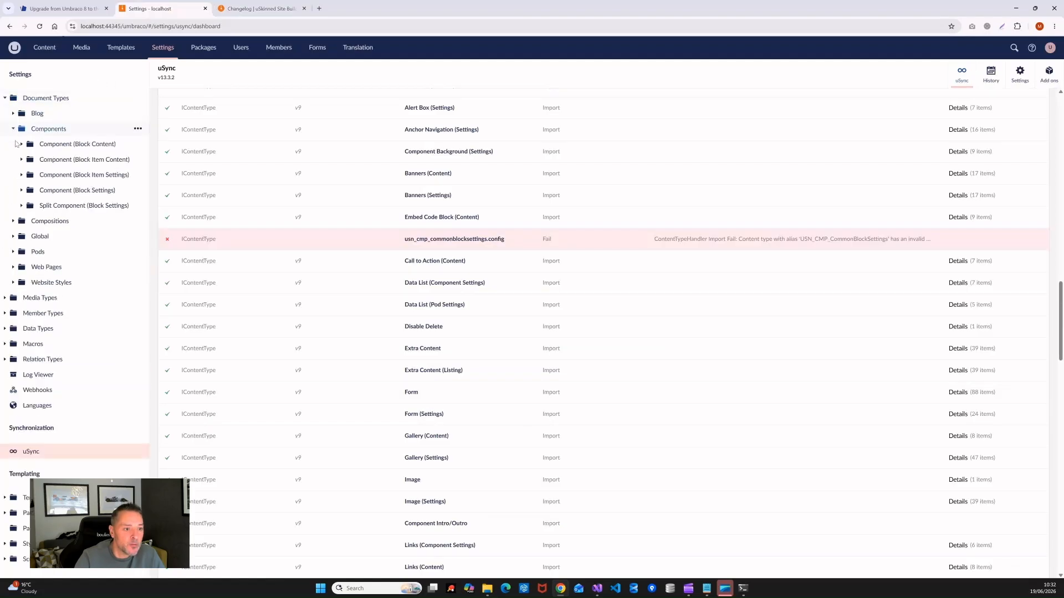
{"action": "left_click", "coordinate": [13, 221]}
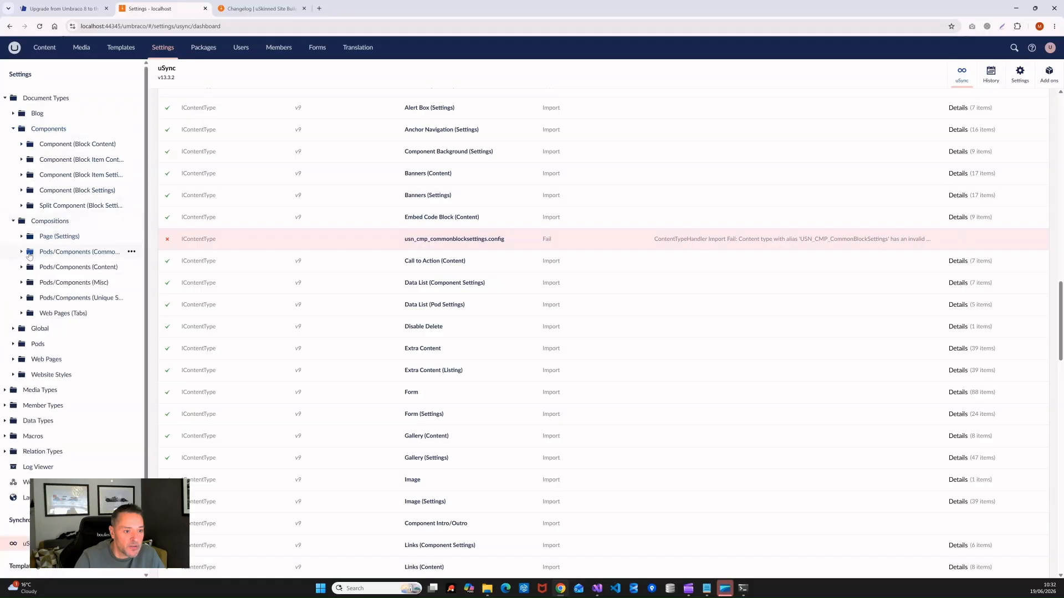
{"action": "left_click", "coordinate": [22, 253]}
{"action": "left_click", "coordinate": [258, 9]}
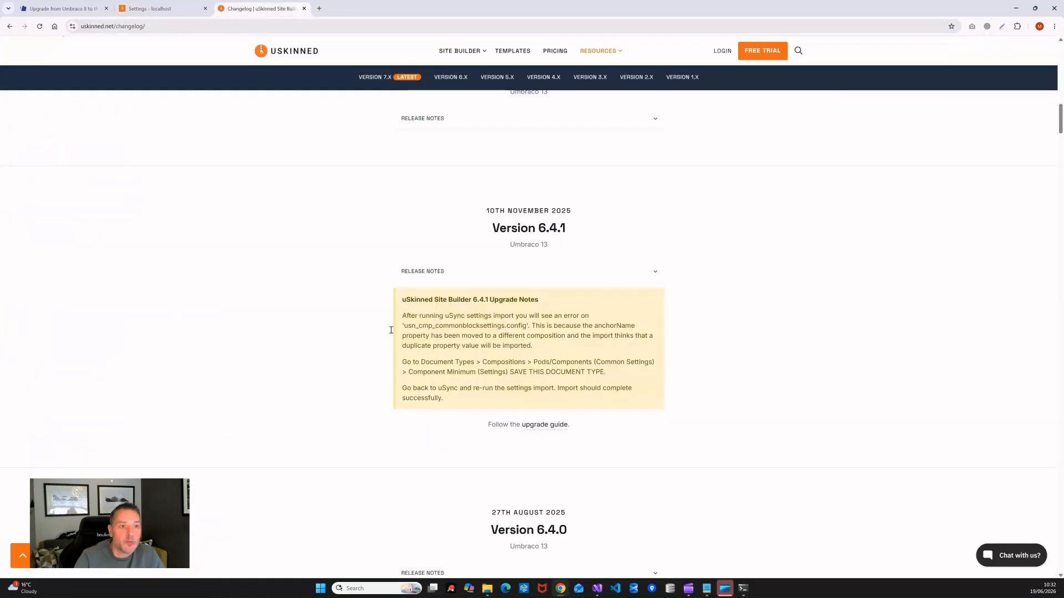
{"action": "left_click", "coordinate": [148, 9]}
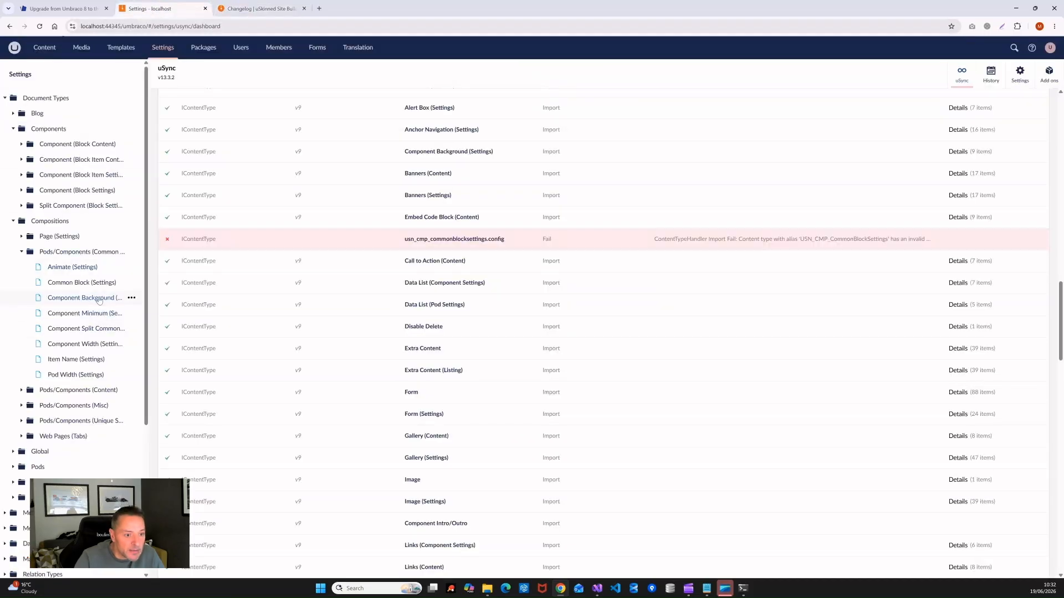
{"action": "left_click", "coordinate": [92, 317]}
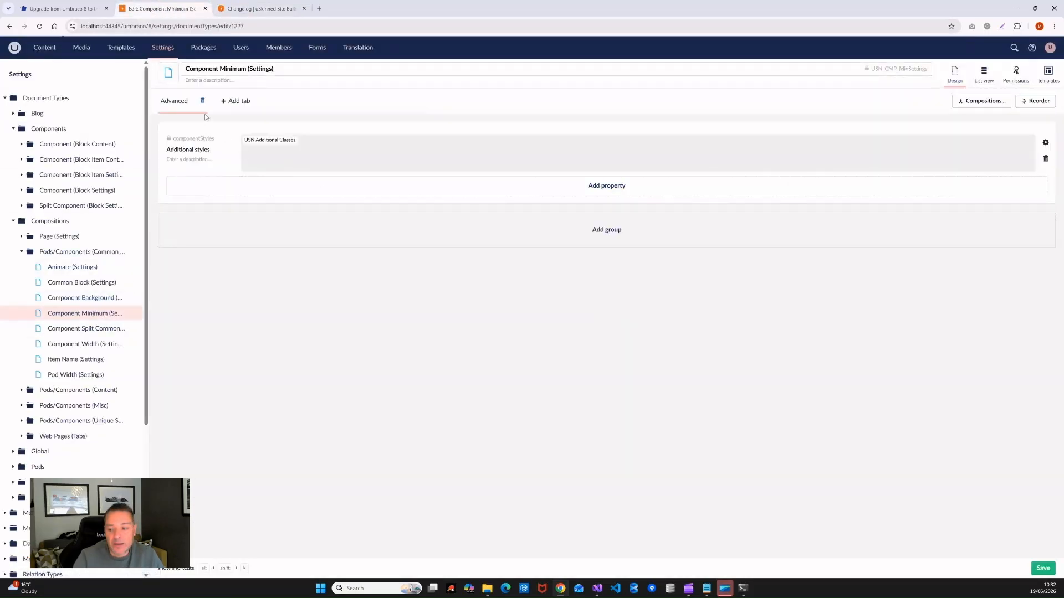
{"action": "left_click", "coordinate": [1044, 569]}
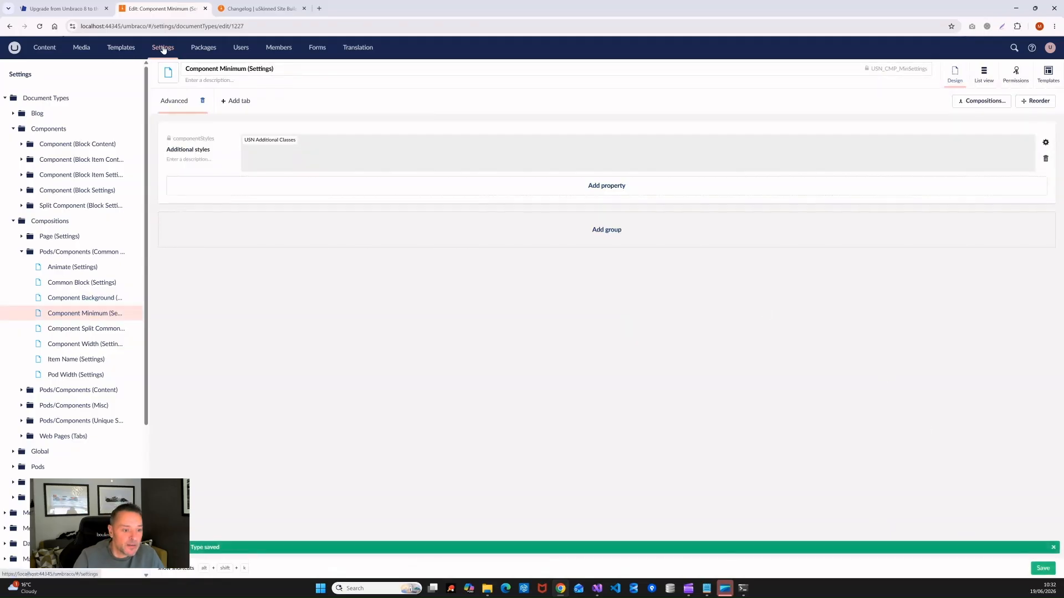
{"action": "left_click", "coordinate": [5, 97]}
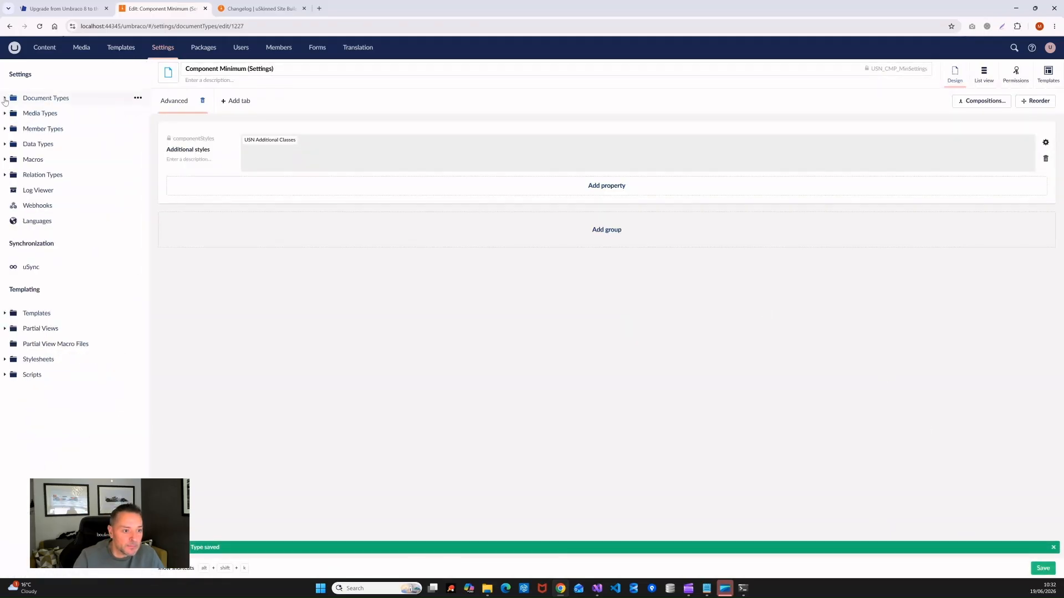
Step: Rerun the uSync settings import until it reports 0 errors, 12 changes across 439 items
{"action": "left_click", "coordinate": [32, 267]}
{"action": "left_click", "coordinate": [300, 151]}
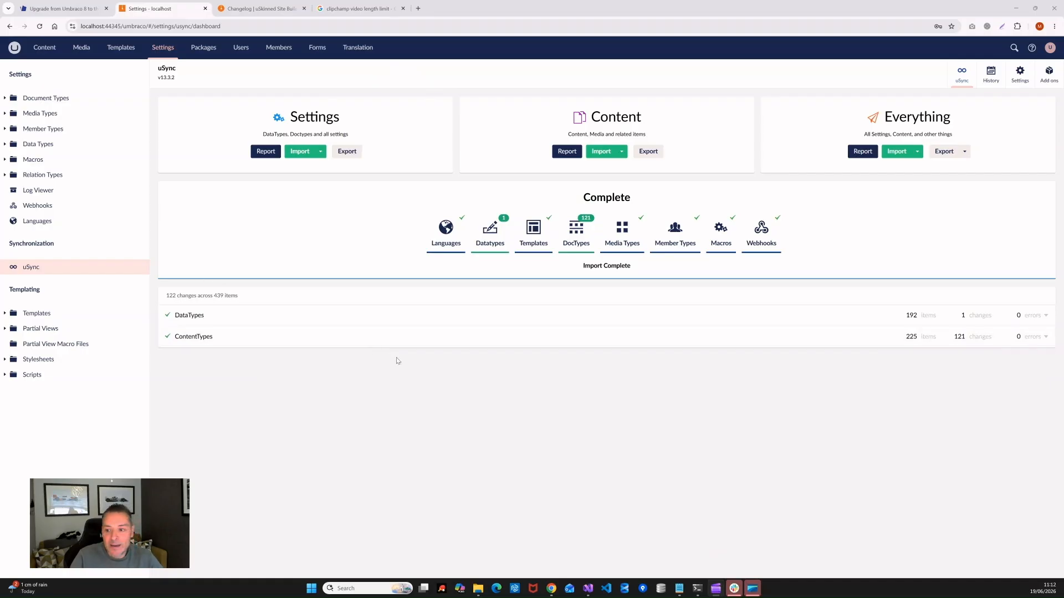
{"action": "left_click", "coordinate": [32, 270]}
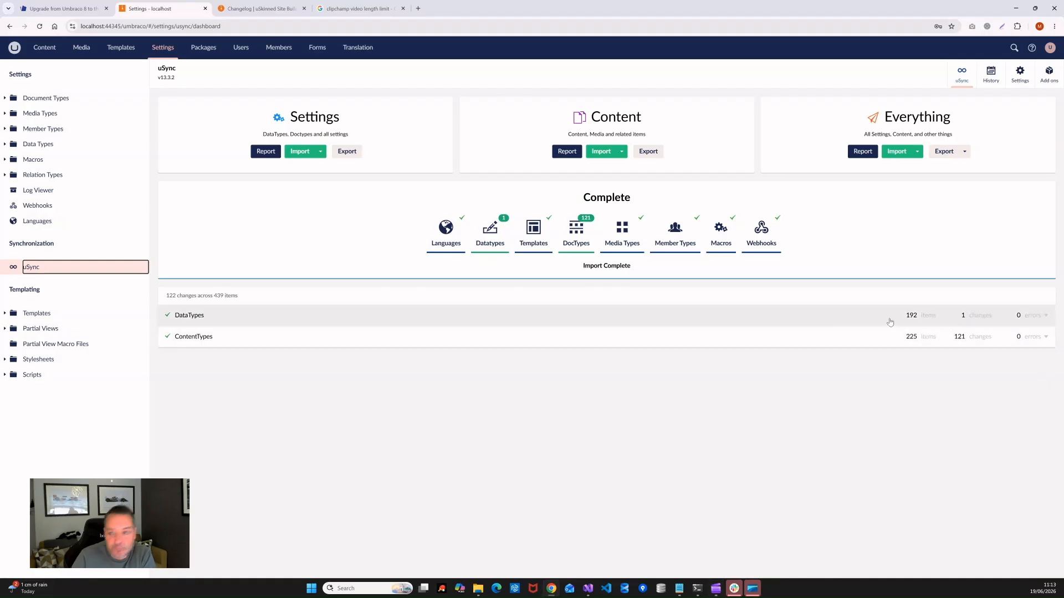
{"action": "left_click", "coordinate": [300, 152]}
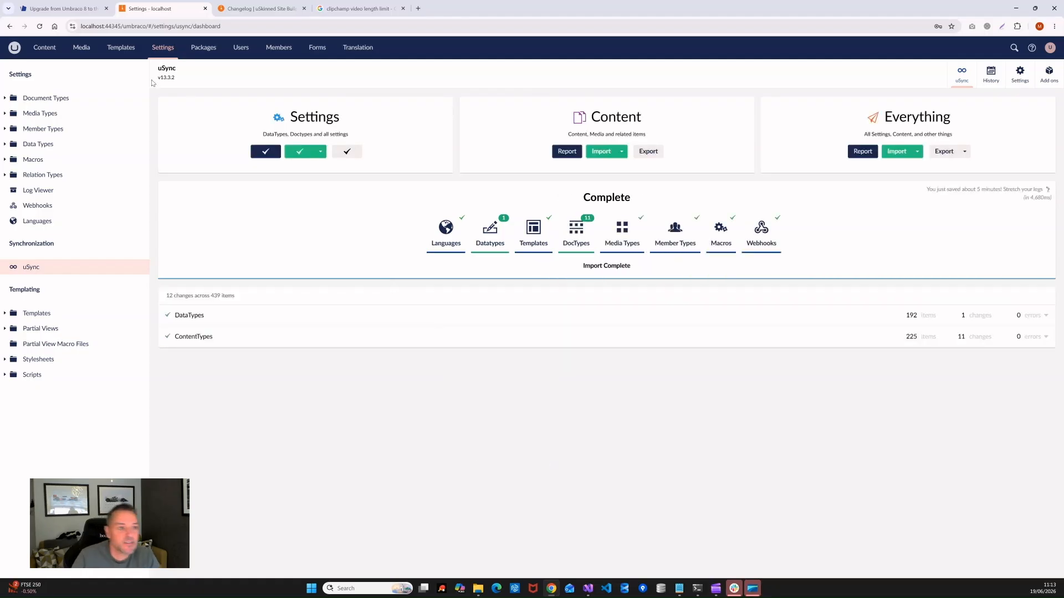
{"action": "left_click", "coordinate": [44, 47]}
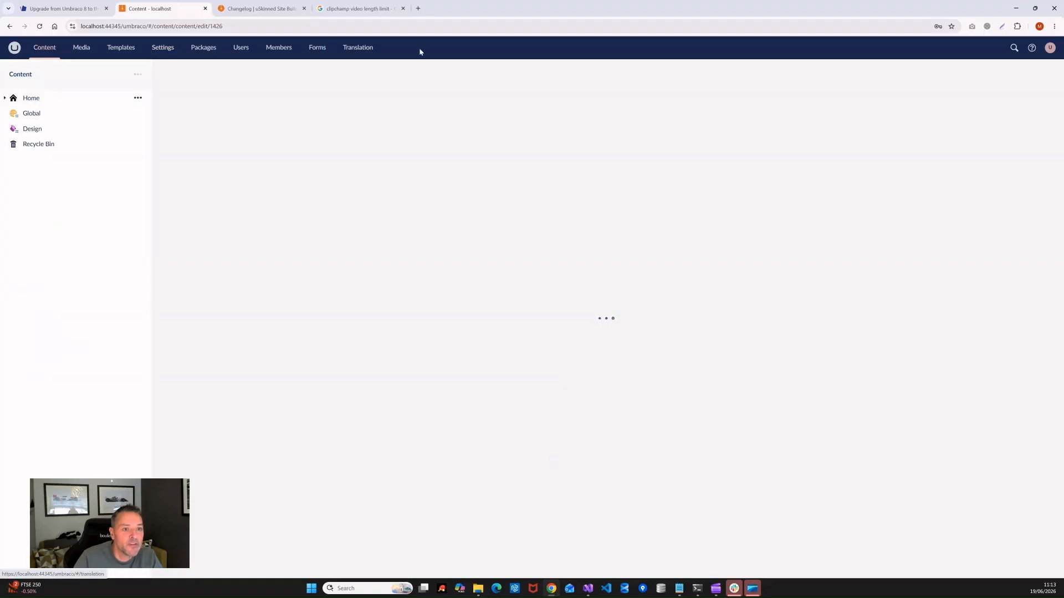
Step: Reload the memory cache and rebuild the database cache under Published Status
{"action": "left_click", "coordinate": [49, 98]}
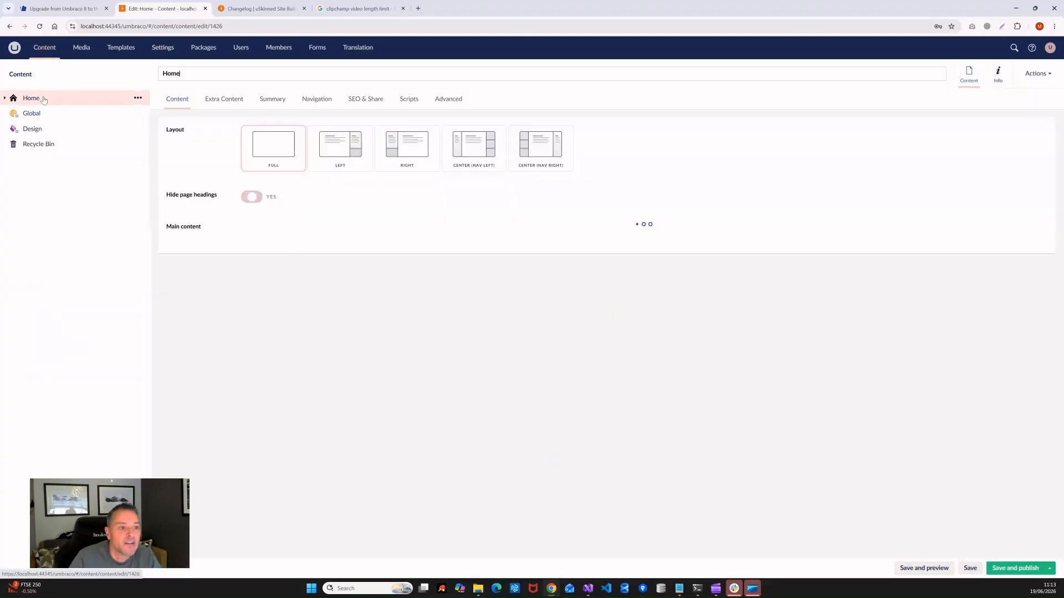
{"action": "left_click", "coordinate": [998, 75]}
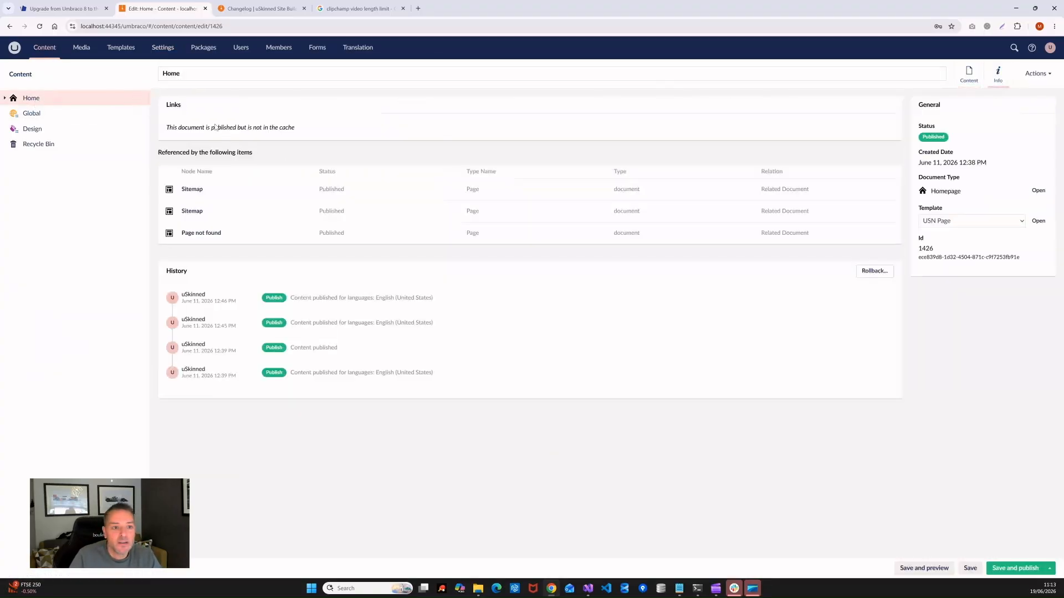
{"action": "left_click", "coordinate": [171, 53]}
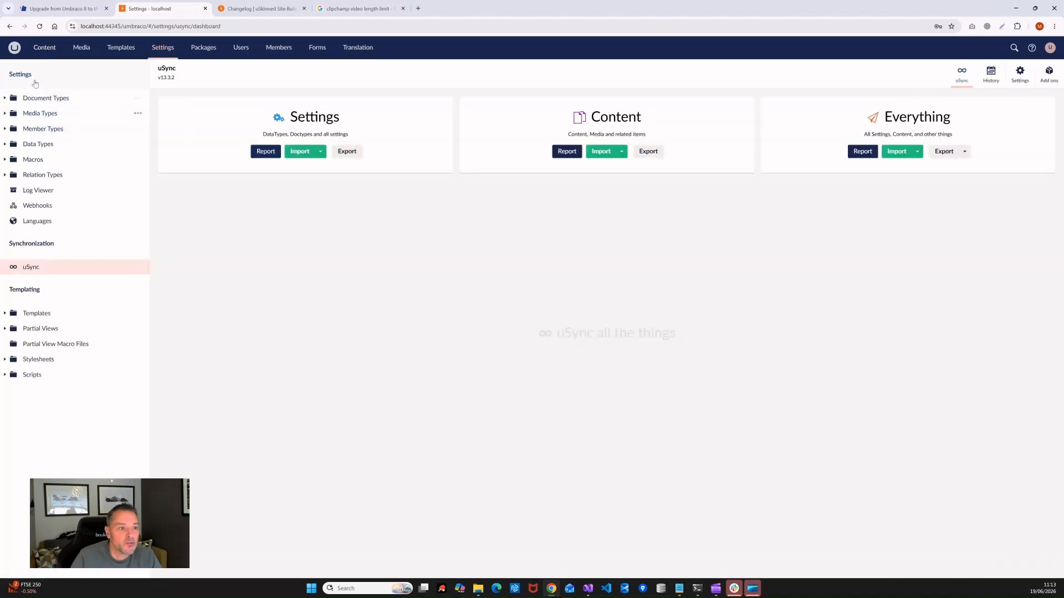
{"action": "left_click", "coordinate": [17, 74]}
{"action": "left_click", "coordinate": [320, 74]}
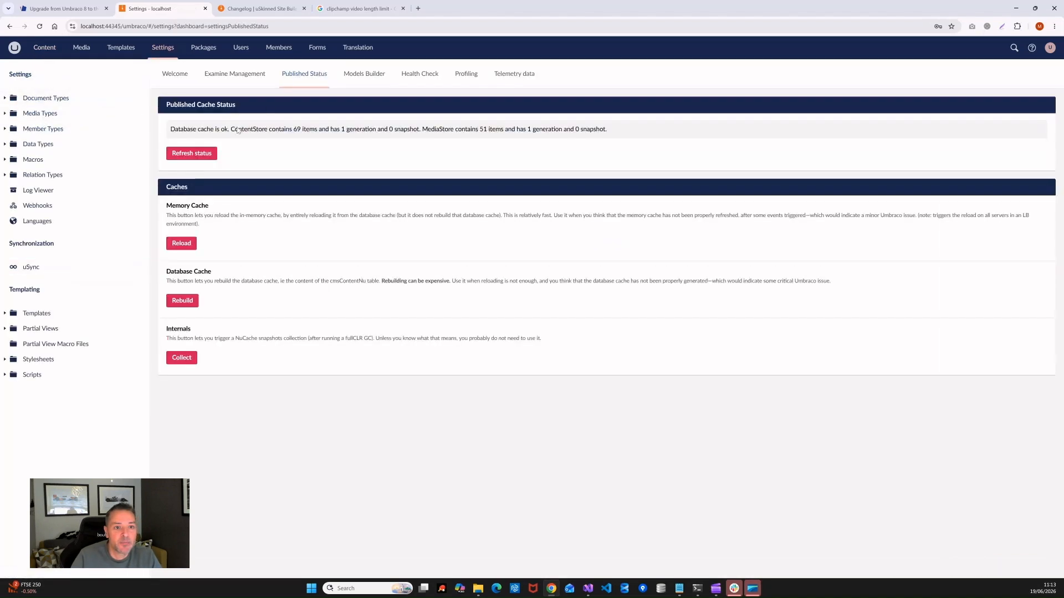
{"action": "left_click", "coordinate": [183, 245]}
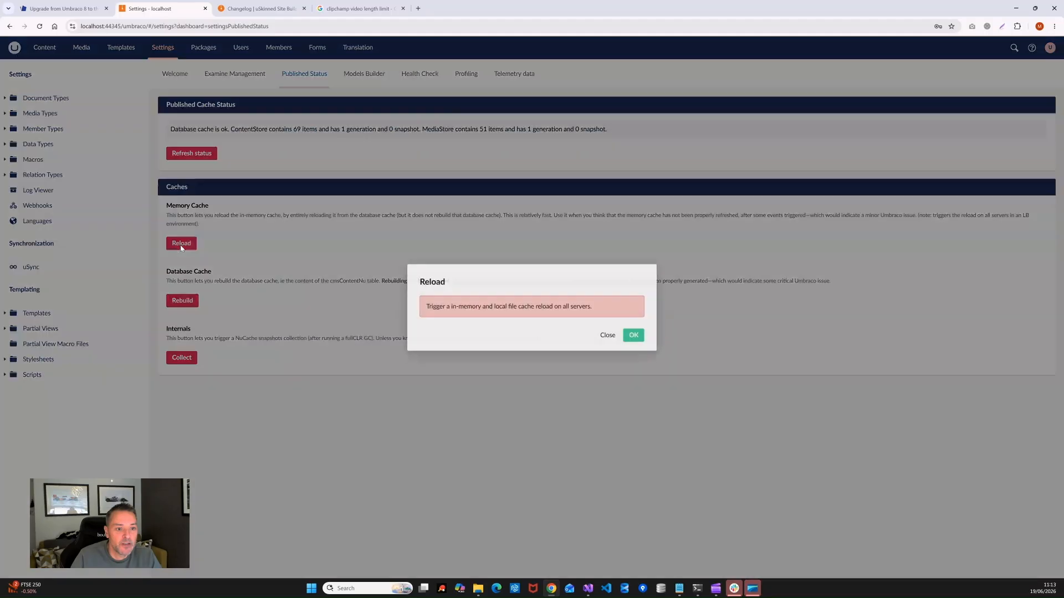
{"action": "left_click", "coordinate": [634, 333]}
{"action": "left_click", "coordinate": [179, 300]}
{"action": "left_click", "coordinate": [633, 335]}
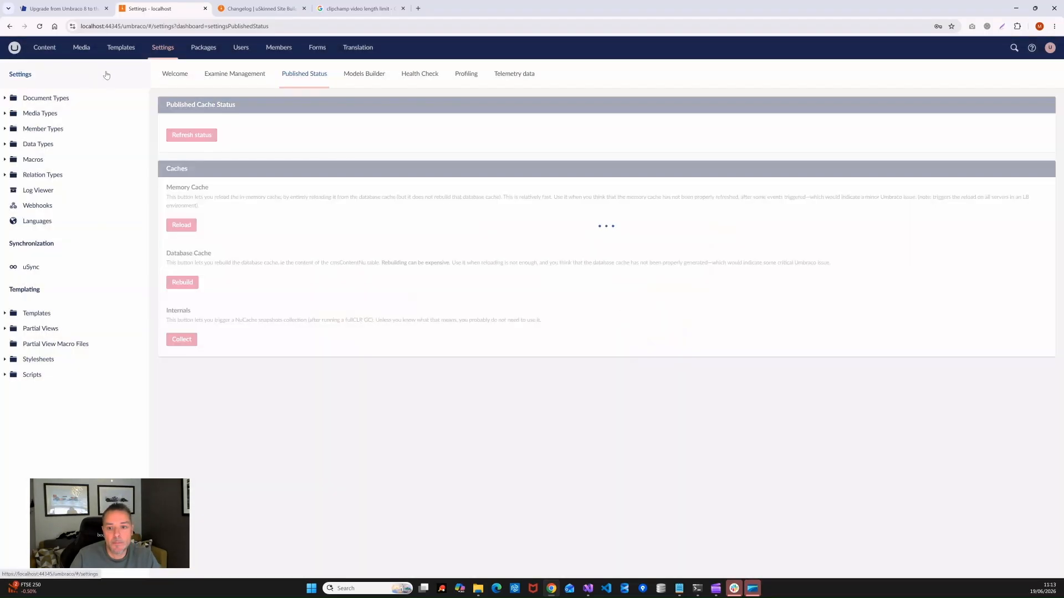
Step: Show the Home page's Info app with its references and publish history
{"action": "left_click", "coordinate": [44, 47]}
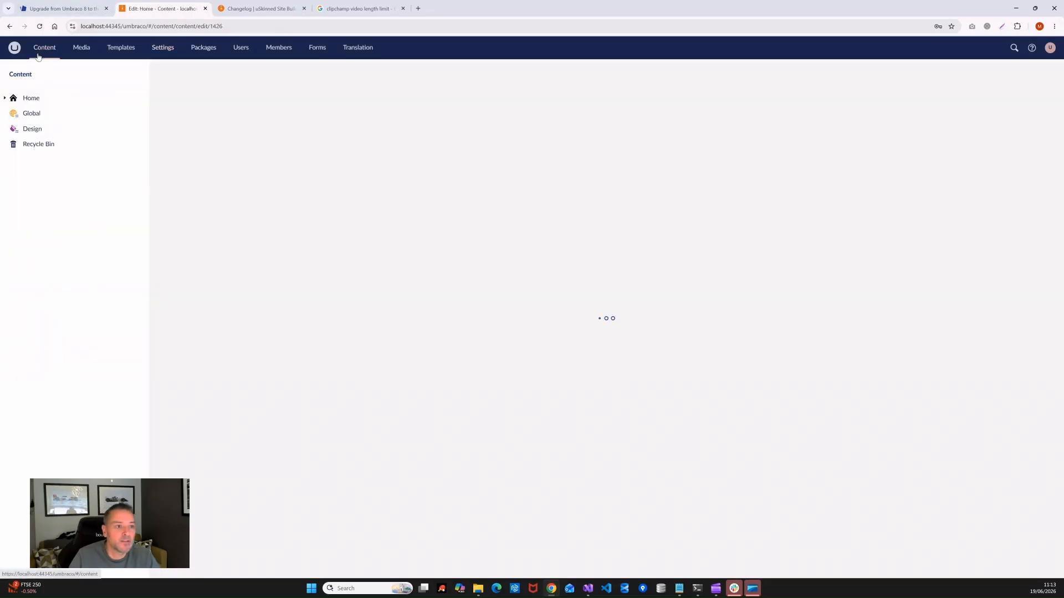
{"action": "left_click", "coordinate": [31, 98]}
{"action": "left_click", "coordinate": [998, 74]}
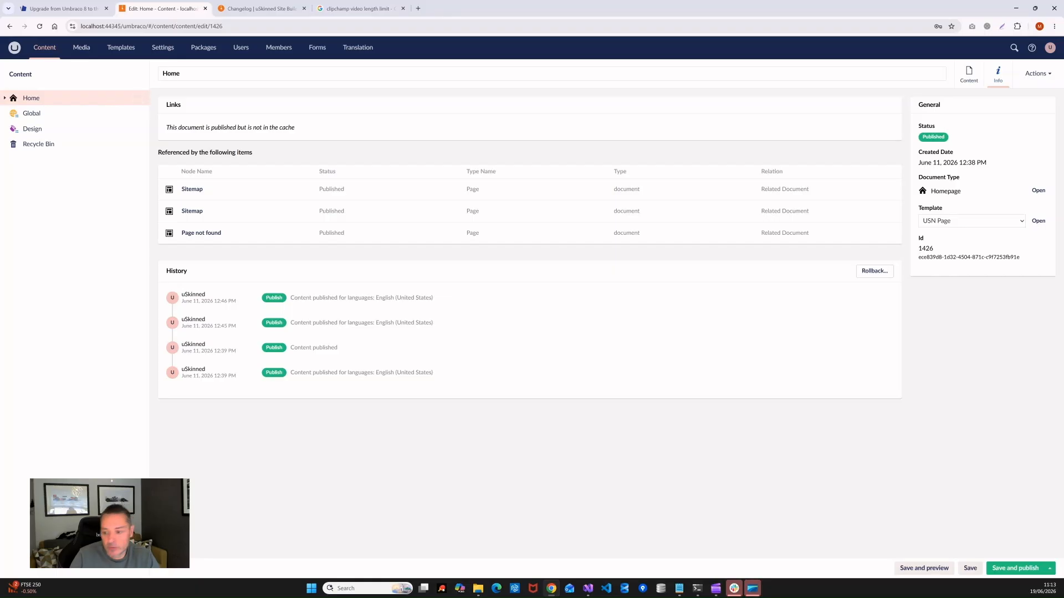
Step: Publish Home with all descendants, including unpublished items
{"action": "left_click", "coordinate": [1049, 567]}
{"action": "left_click", "coordinate": [997, 537]}
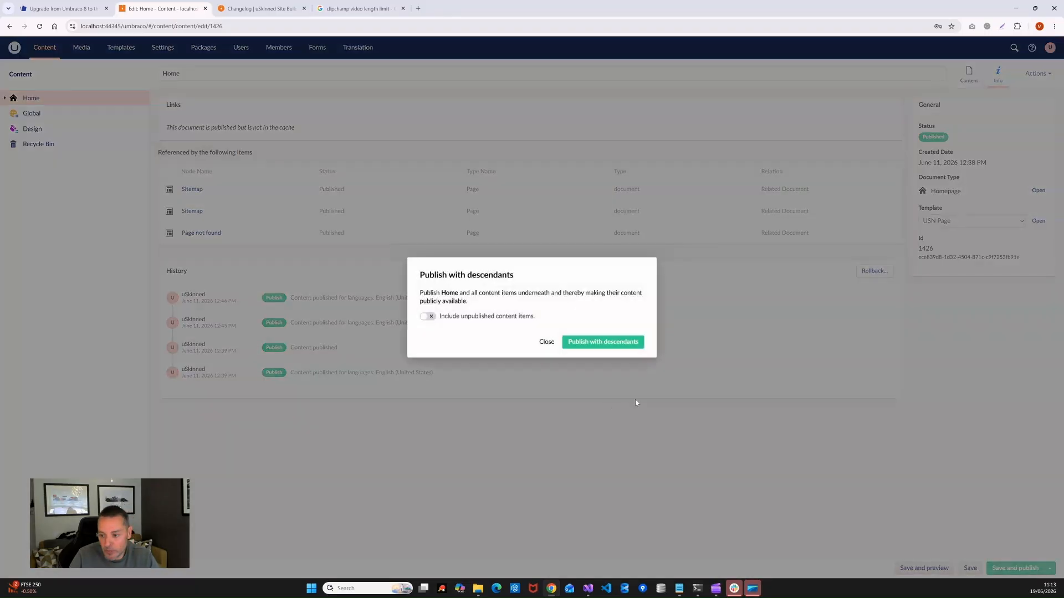
{"action": "left_click", "coordinate": [427, 317]}
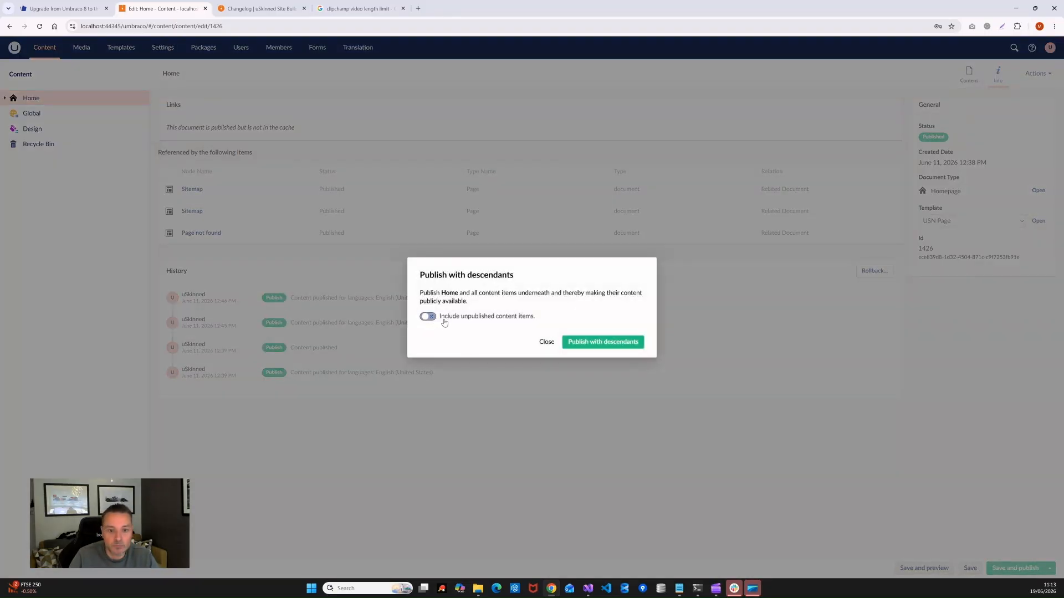
{"action": "left_click", "coordinate": [602, 342]}
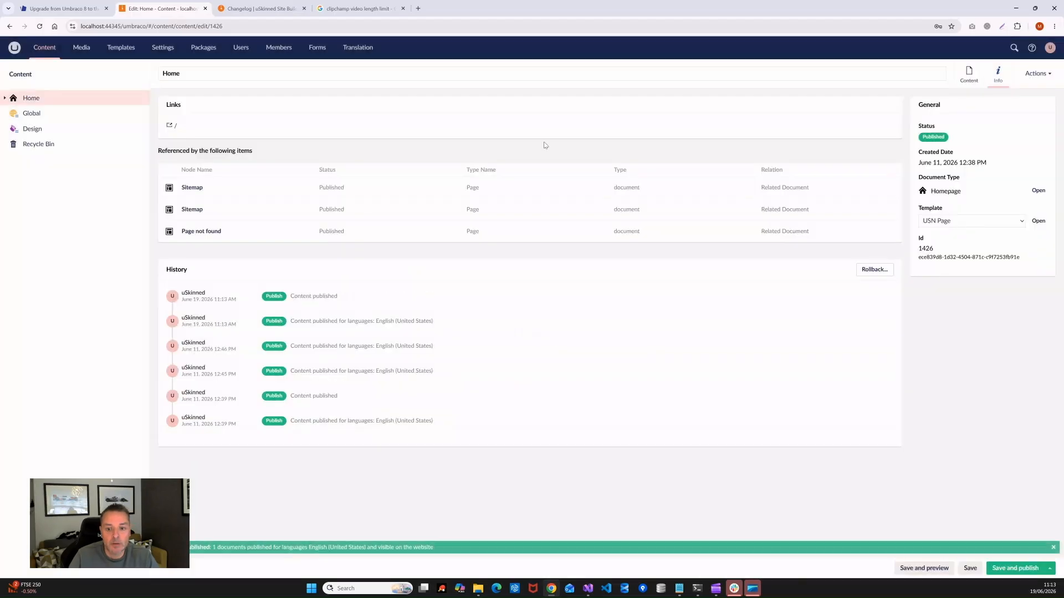
Step: Publish the Global node with all descendants, including unpublished items
{"action": "left_click", "coordinate": [35, 115]}
{"action": "left_click", "coordinate": [1049, 569]}
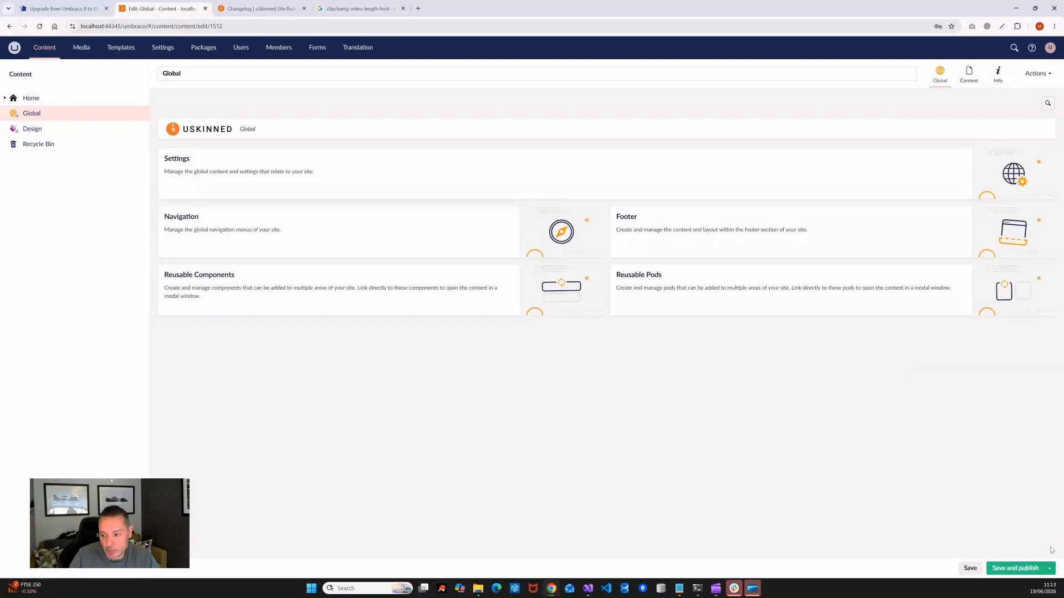
{"action": "left_click", "coordinate": [1004, 537]}
{"action": "left_click", "coordinate": [427, 316]}
{"action": "left_click", "coordinate": [603, 342]}
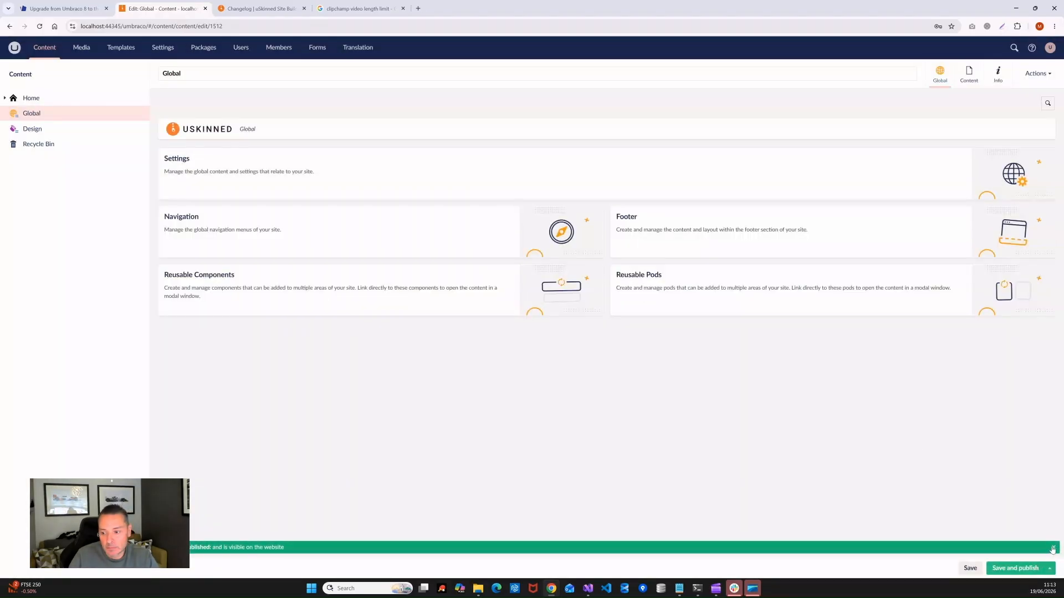
{"action": "left_click", "coordinate": [1052, 548]}
Step: Publish the Design node with all descendants, including unpublished items
{"action": "left_click", "coordinate": [33, 128]}
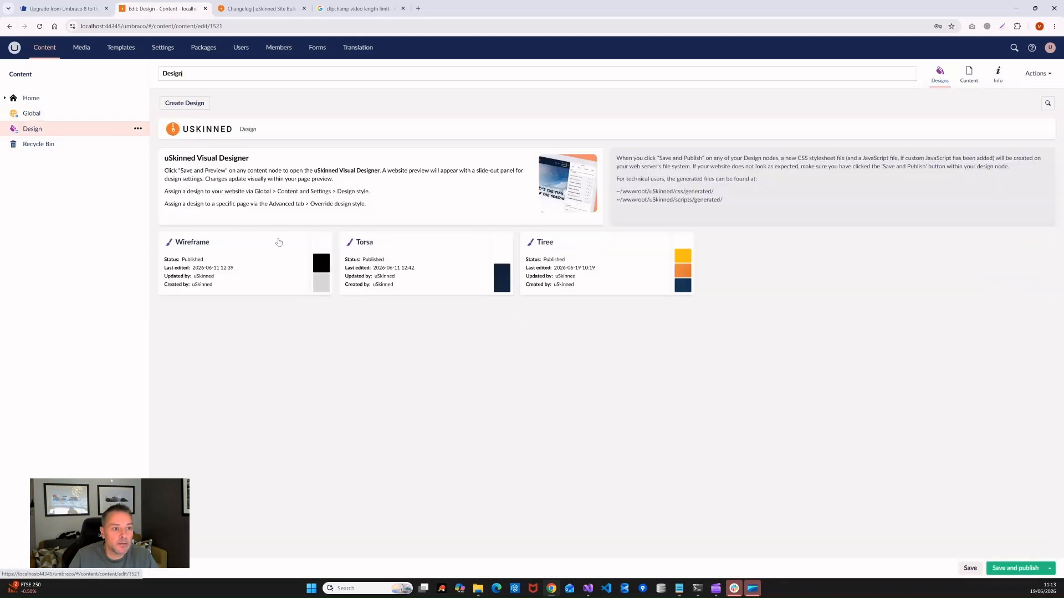
{"action": "left_click", "coordinate": [1049, 568]}
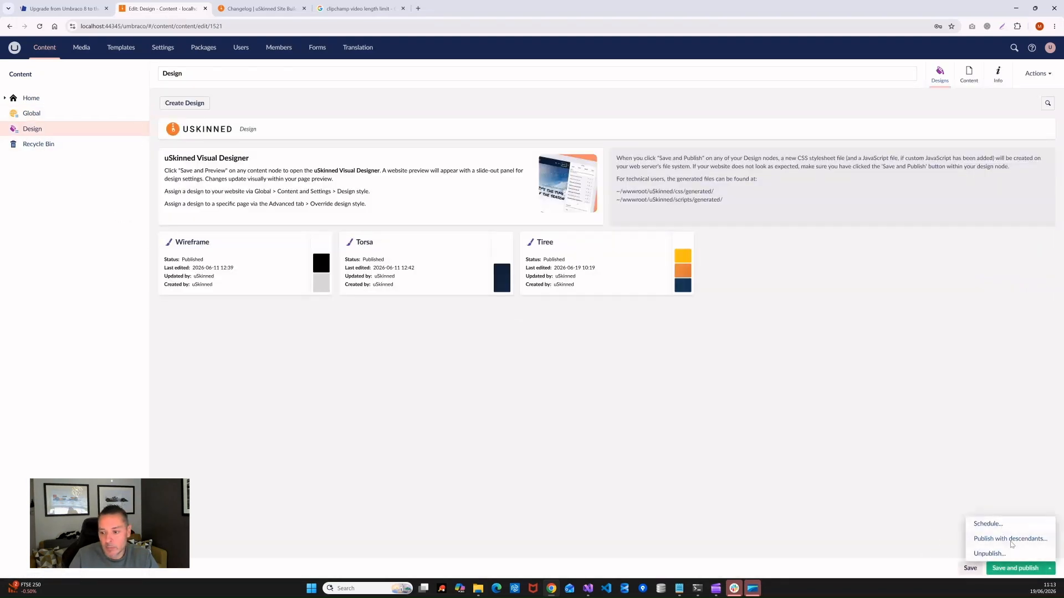
{"action": "left_click", "coordinate": [1010, 540]}
{"action": "left_click", "coordinate": [428, 317]}
{"action": "left_click", "coordinate": [615, 342]}
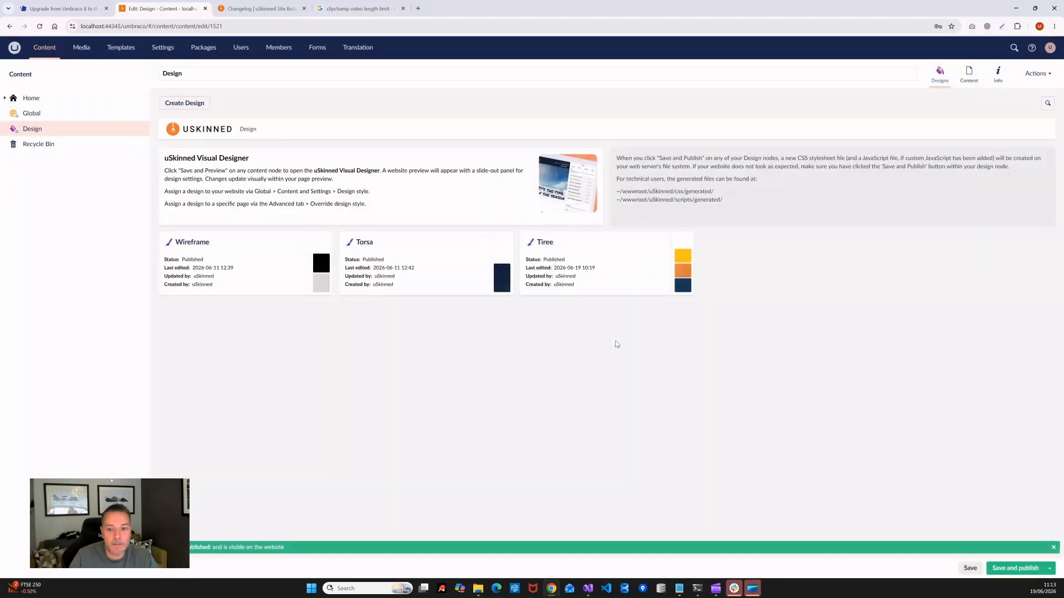
Step: Save and publish the Tiree design
{"action": "left_click", "coordinate": [658, 257]}
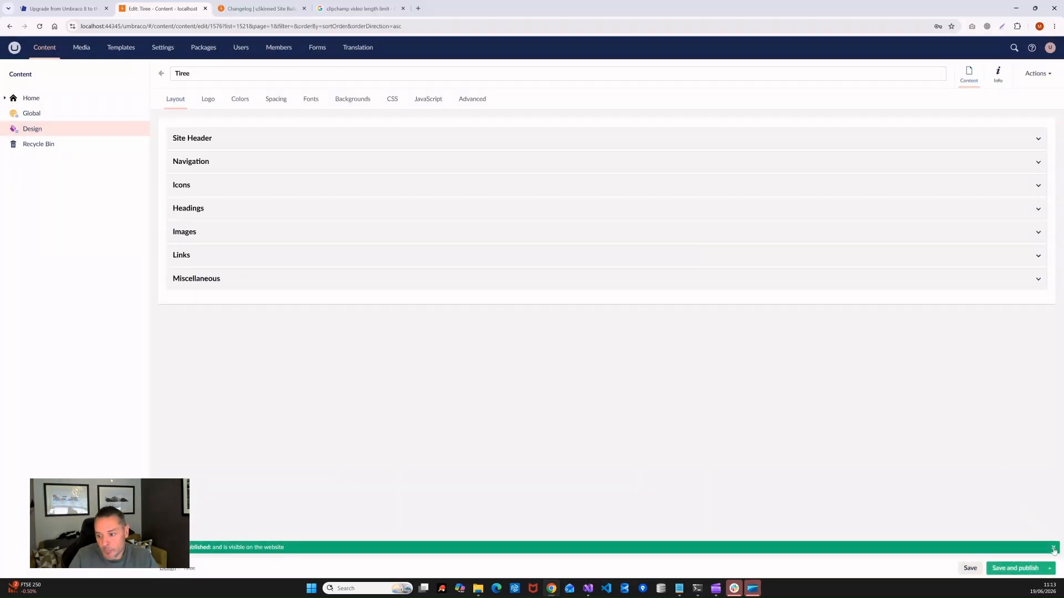
{"action": "left_click", "coordinate": [1053, 548]}
{"action": "left_click", "coordinate": [1014, 568]}
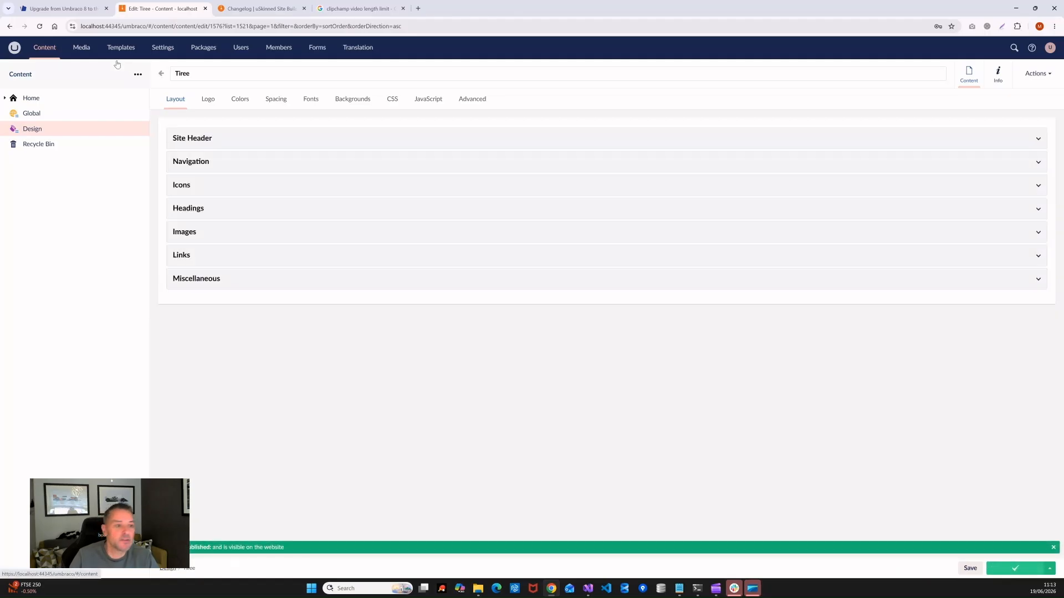
{"action": "left_click", "coordinate": [36, 103]}
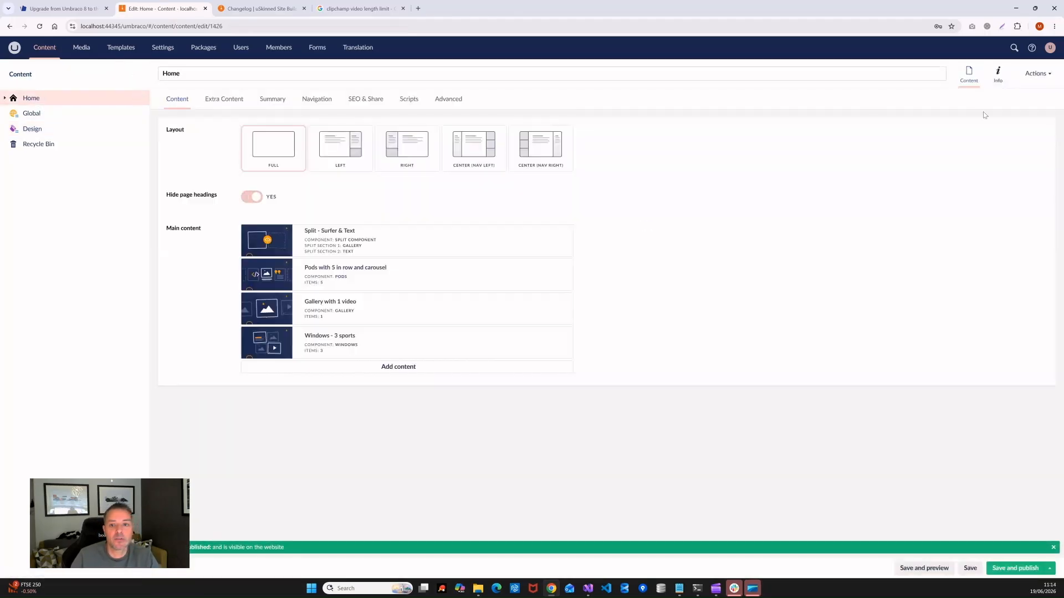
Step: View the live Home page from its Info link, then edit its Split - Surfer & Text block
{"action": "left_click", "coordinate": [997, 75]}
{"action": "left_click", "coordinate": [304, 8]}
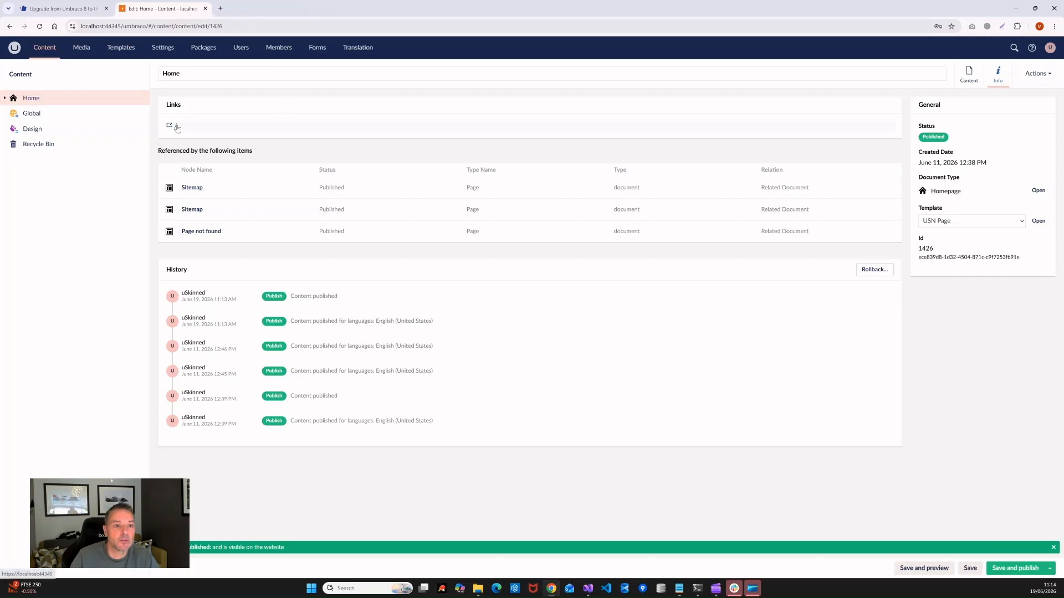
{"action": "left_click", "coordinate": [176, 125]}
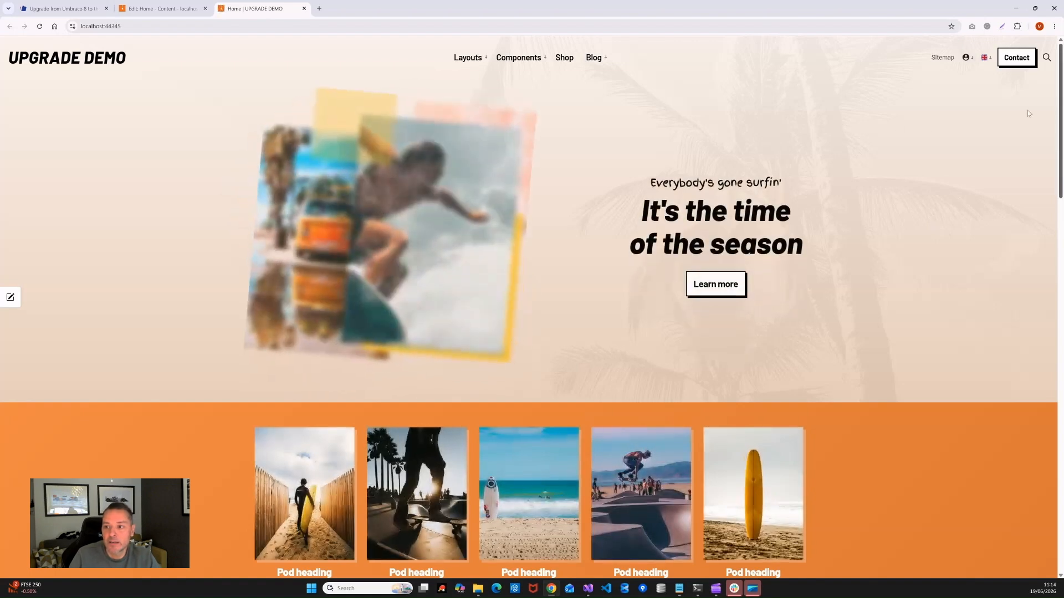
{"action": "left_click", "coordinate": [161, 8]}
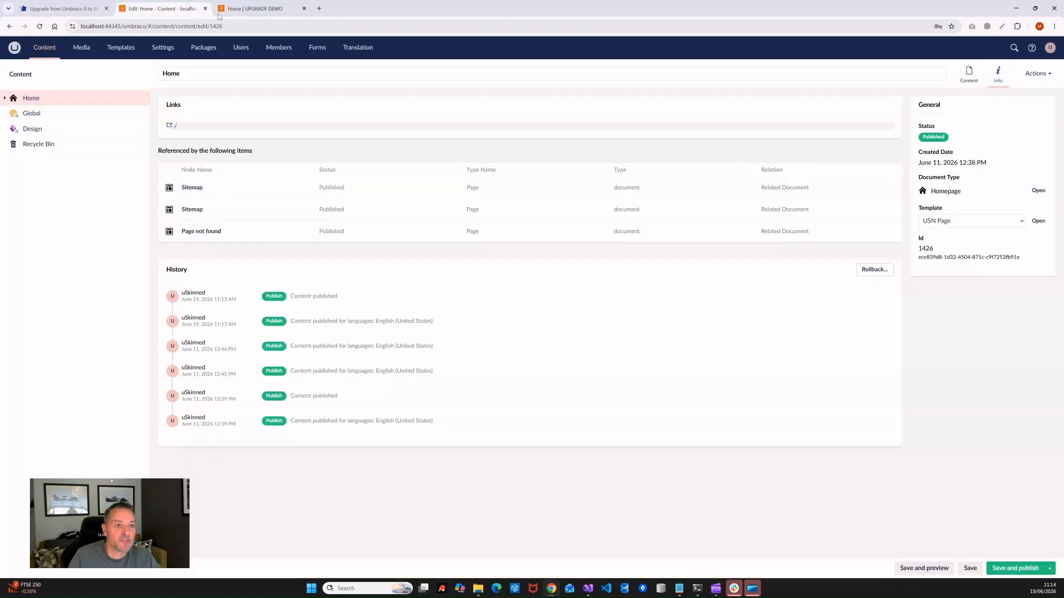
{"action": "left_click", "coordinate": [263, 8]}
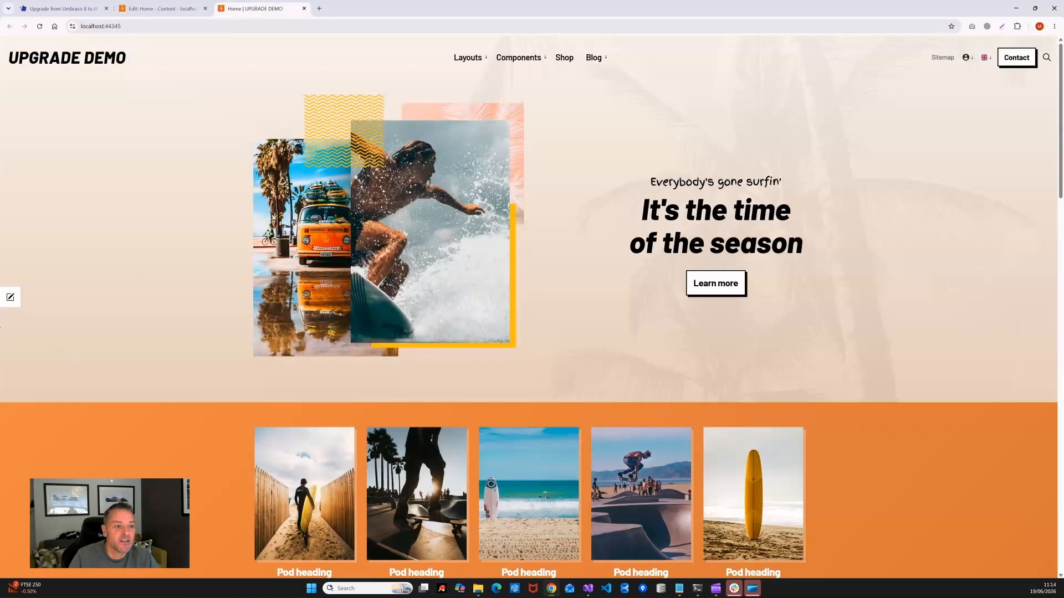
{"action": "left_click", "coordinate": [11, 298]}
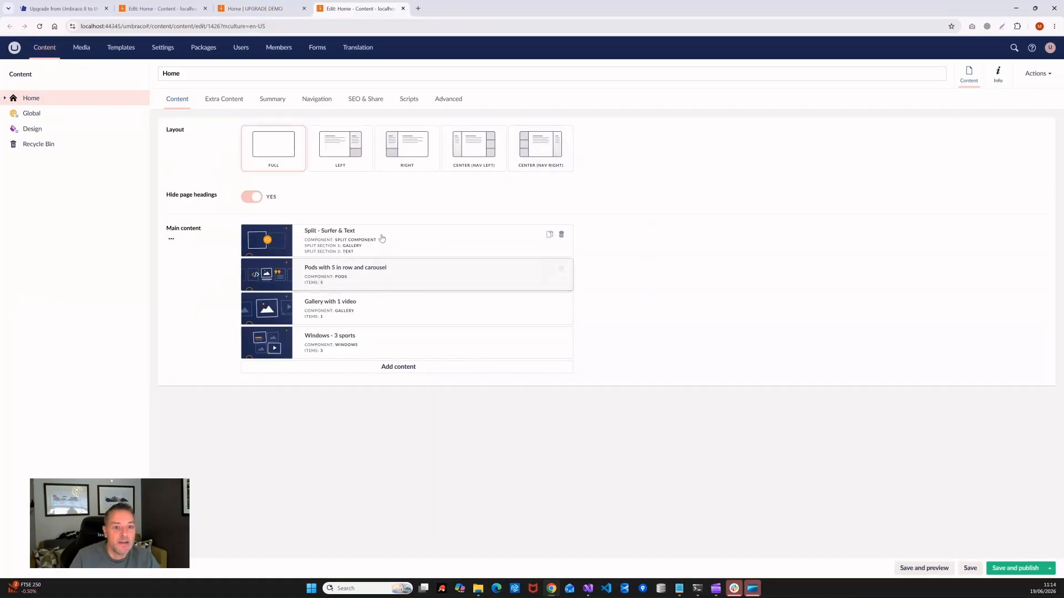
{"action": "left_click", "coordinate": [365, 244]}
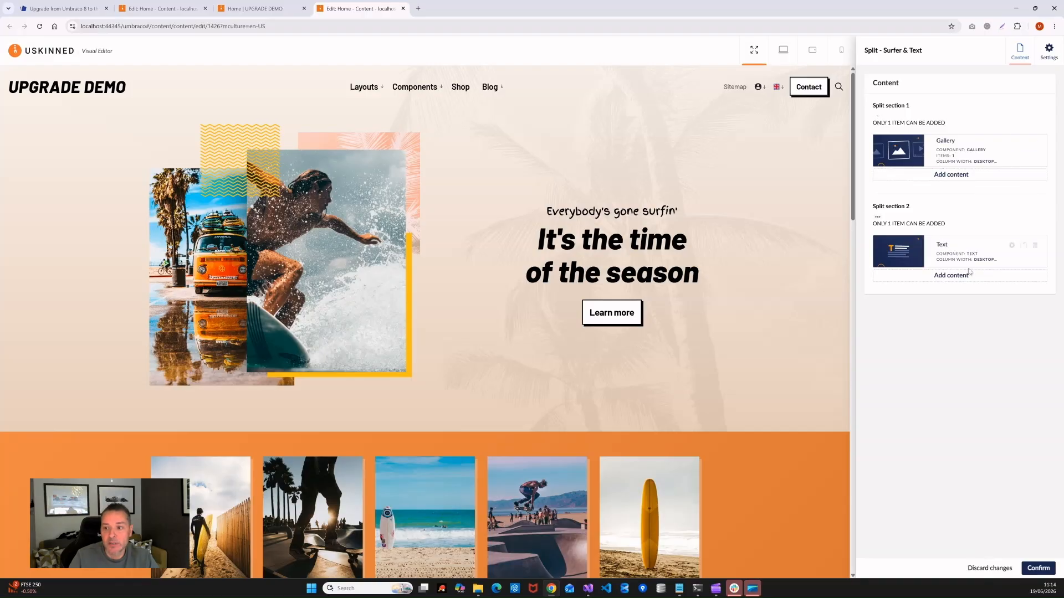
Step: Change the banner's secondary heading to 'Upgrade going well so far'
{"action": "left_click", "coordinate": [956, 252]}
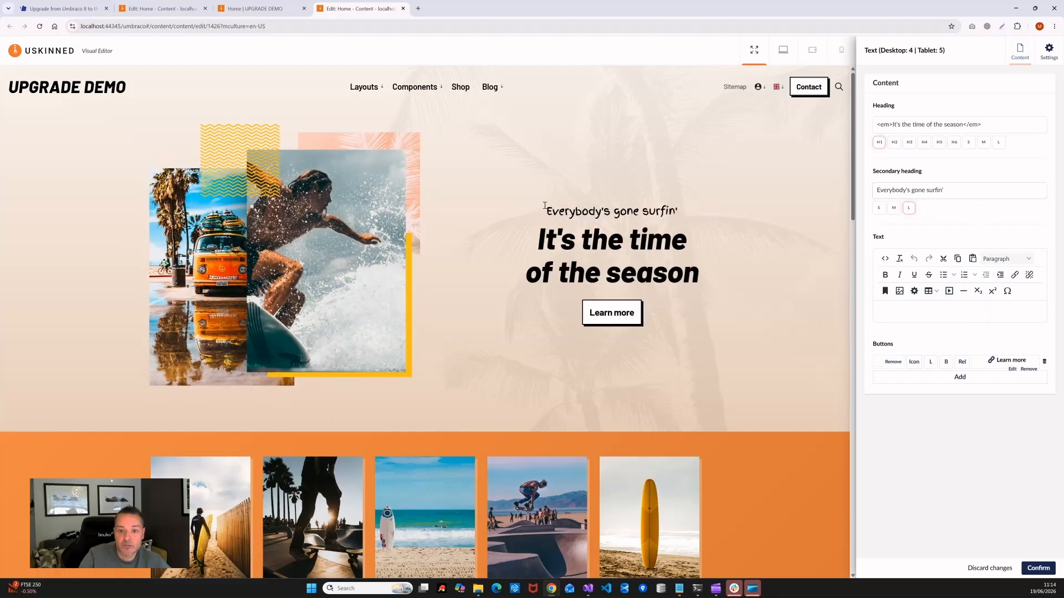
{"action": "left_click_drag", "start_coordinate": [958, 191], "coordinate": [886, 190]}
{"action": "left_click", "coordinate": [974, 191]}
{"action": "key", "text": "ctrl+a"}
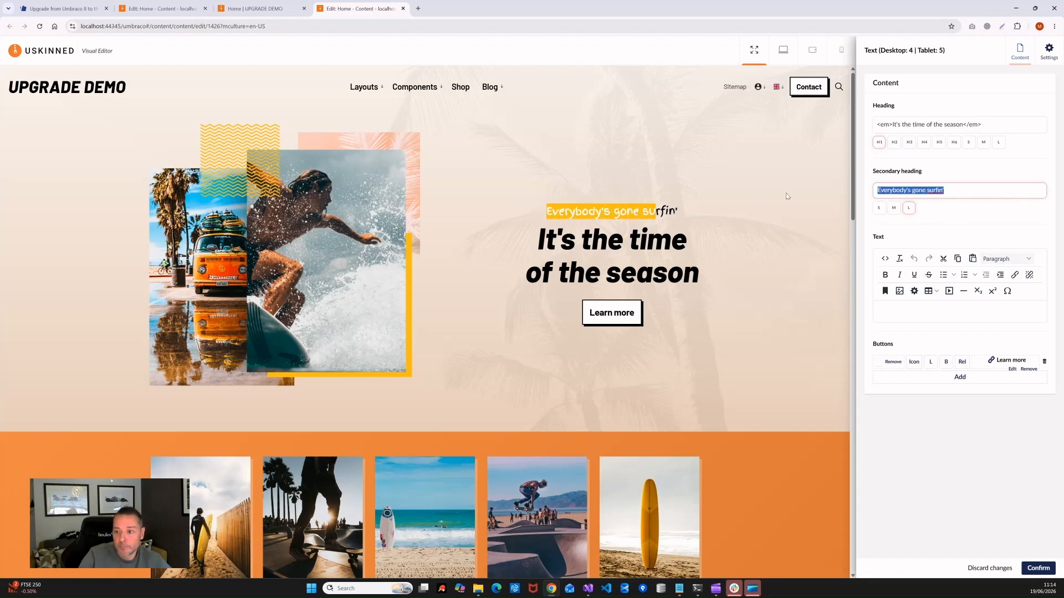
{"action": "key", "text": "BackSpace"}
{"action": "type", "text": "Upgraqde"}
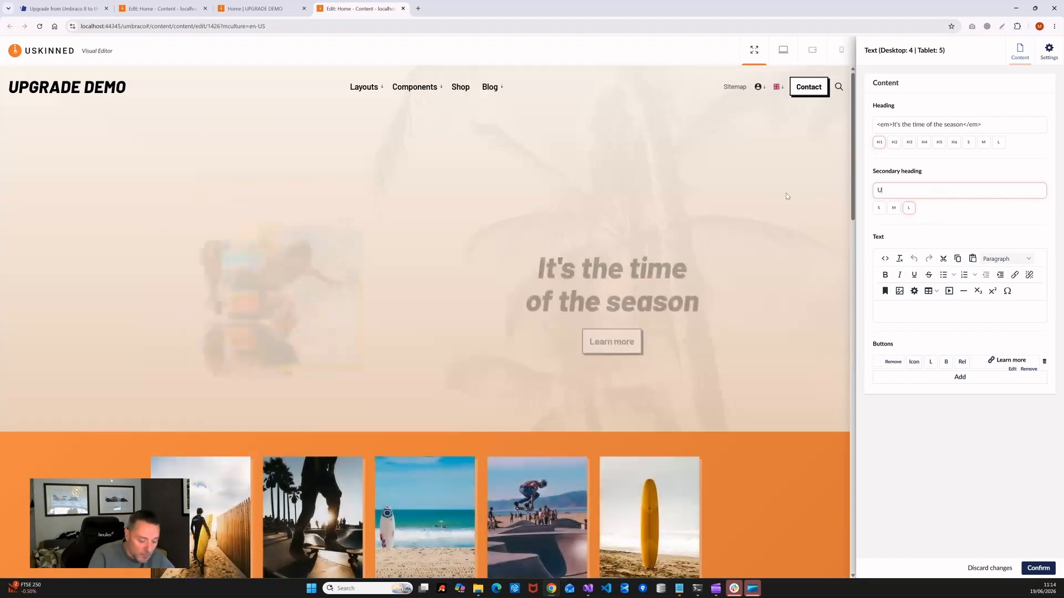
{"action": "key", "text": "BackSpace"}
{"action": "key", "text": "BackSpace"}
{"action": "key", "text": "BackSpace"}
{"action": "key", "text": "BackSpace"}
{"action": "type", "text": "de "}
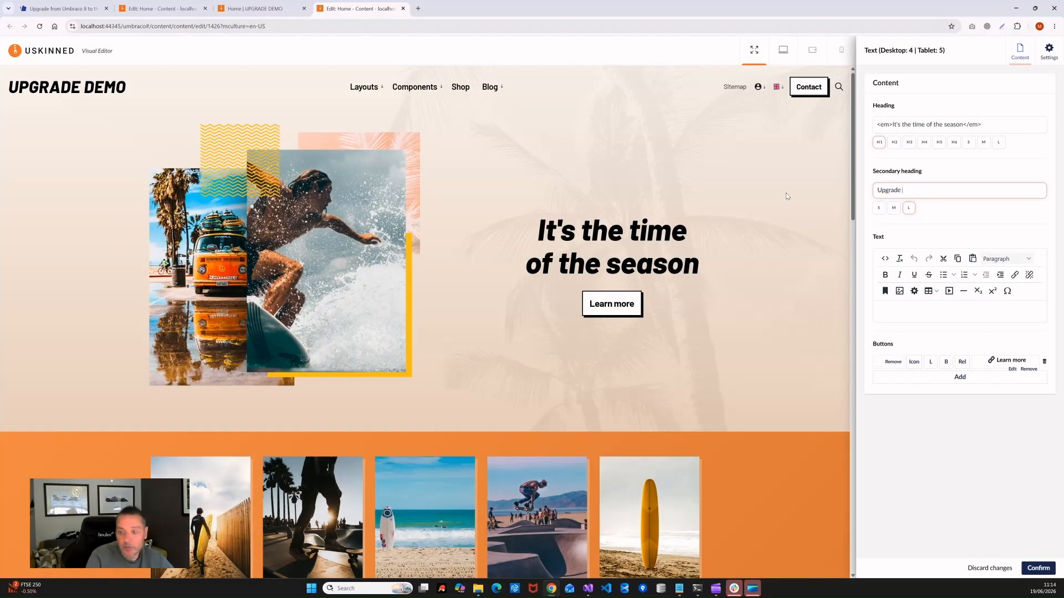
{"action": "type", "text": "going well"}
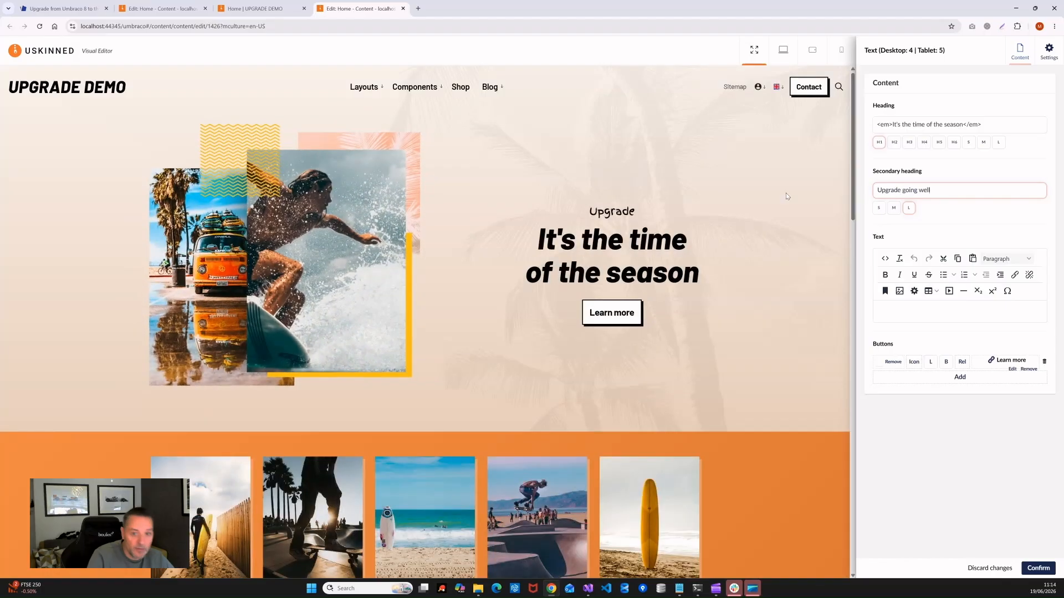
{"action": "type", "text": " so far"}
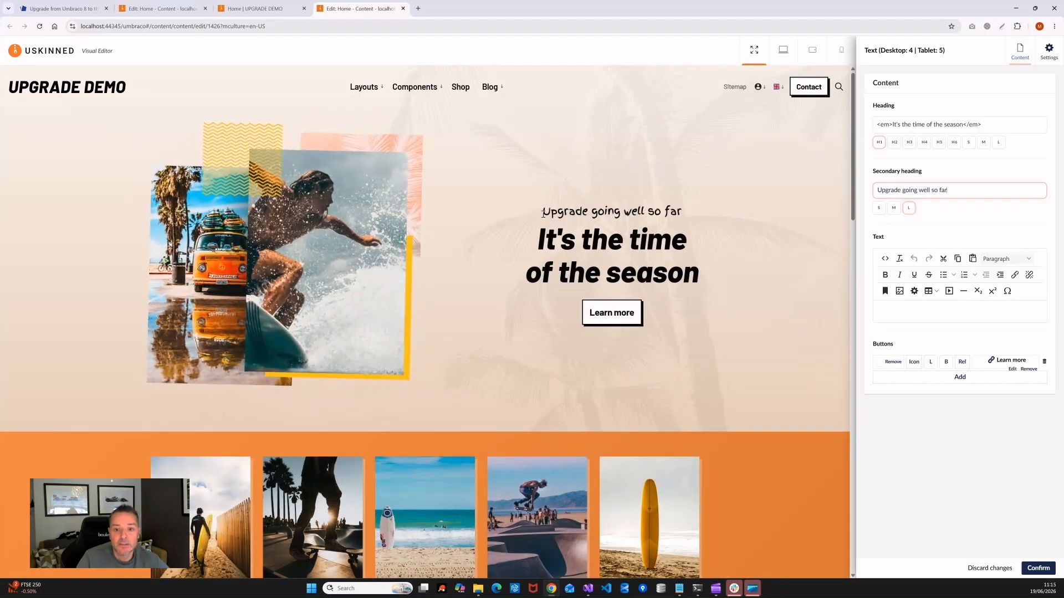
Step: Confirm both visual editor panels and save and publish the Home page
{"action": "left_click", "coordinate": [1039, 568]}
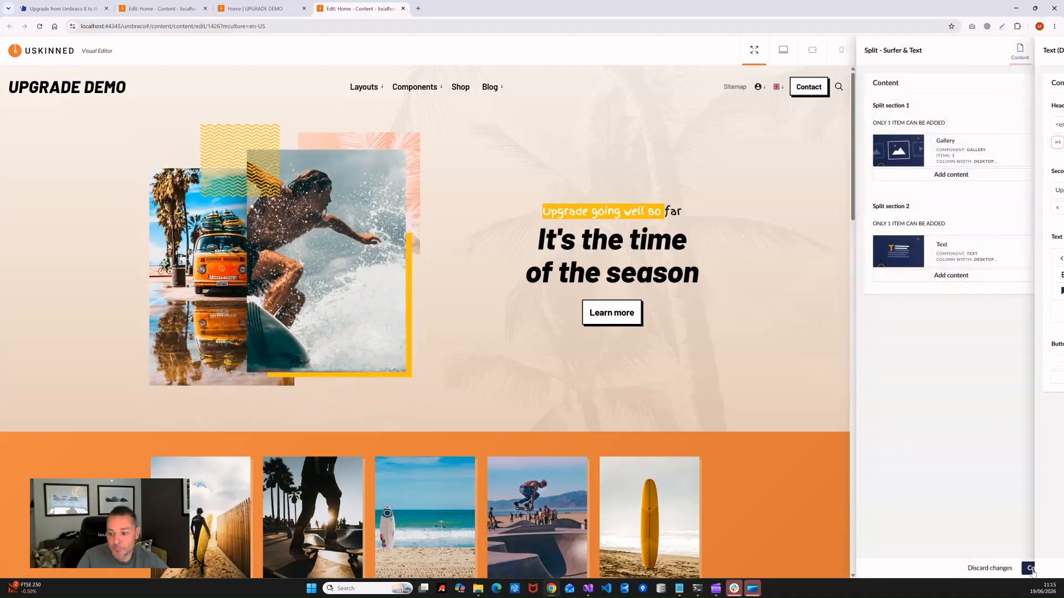
{"action": "left_click", "coordinate": [1038, 568]}
{"action": "left_click", "coordinate": [1015, 568]}
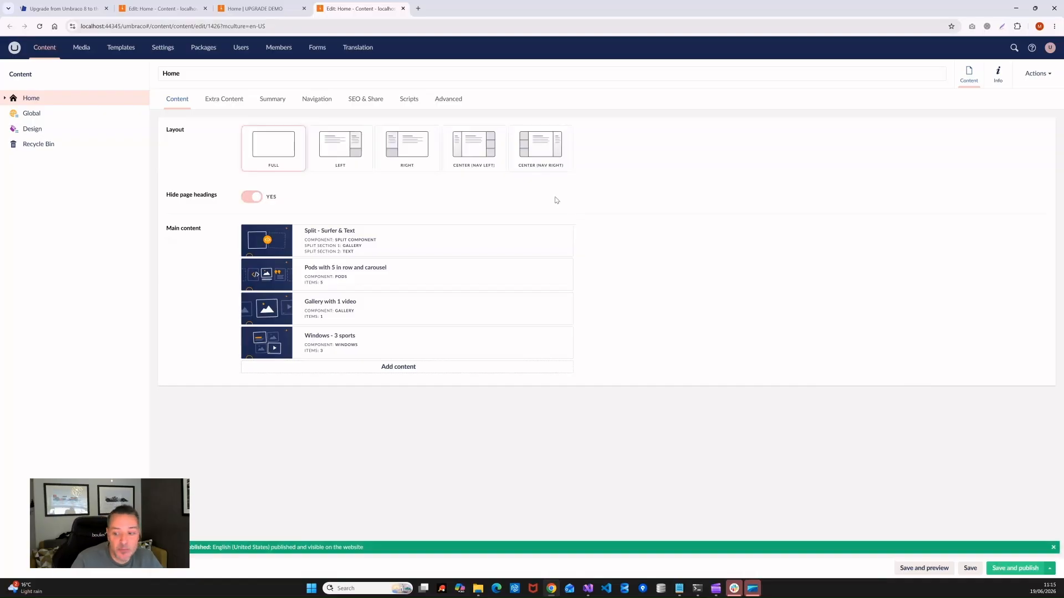
Step: Dismiss the Published notice, close the extra Edit: Home and UPGRADE DEMO tabs, and minimise Chrome
{"action": "left_click", "coordinate": [1052, 549]}
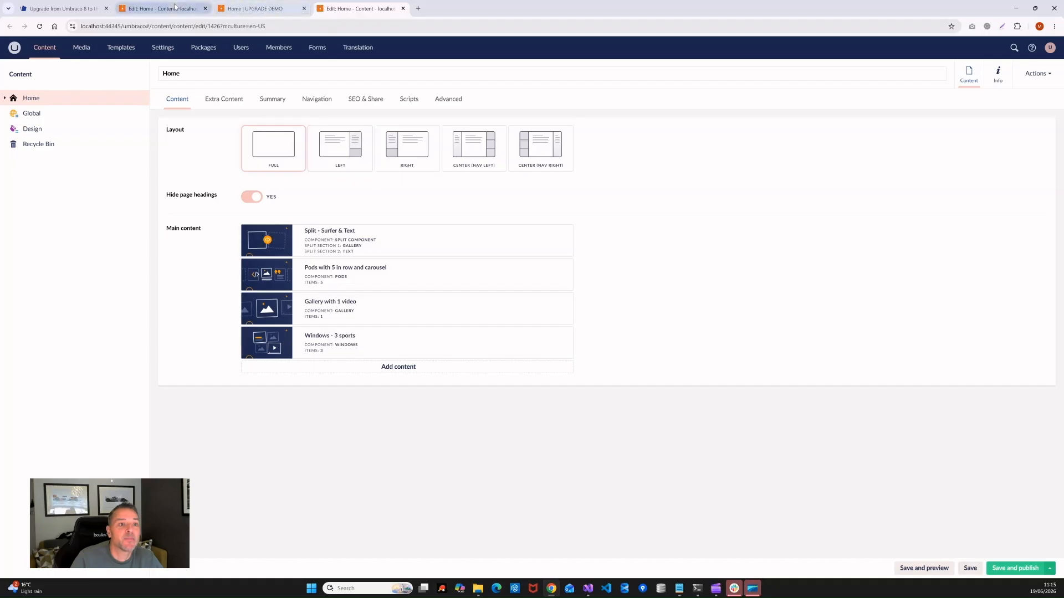
{"action": "left_click", "coordinate": [160, 8]}
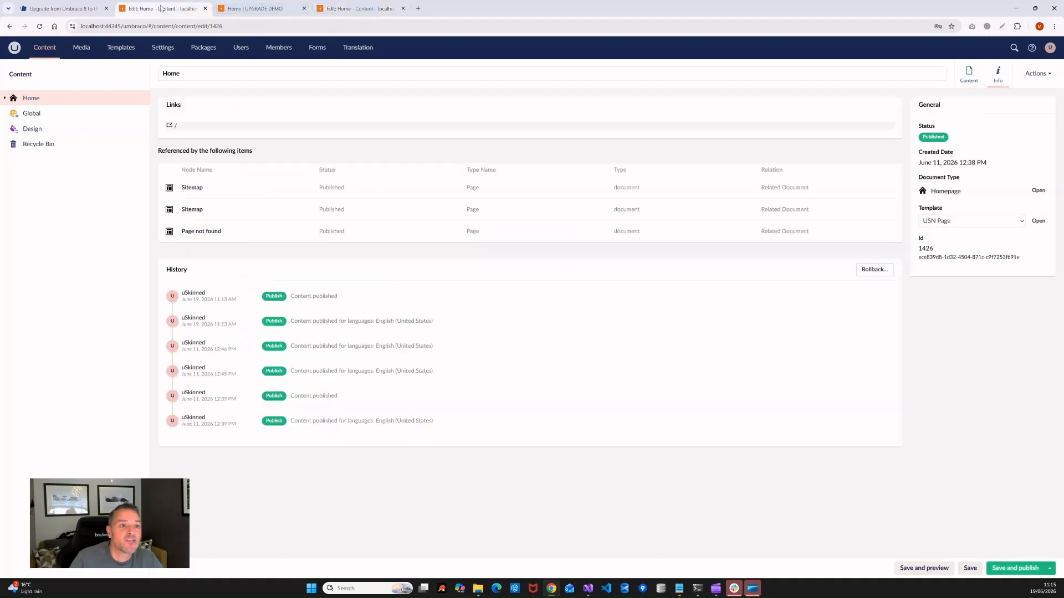
{"action": "left_click", "coordinate": [205, 9]}
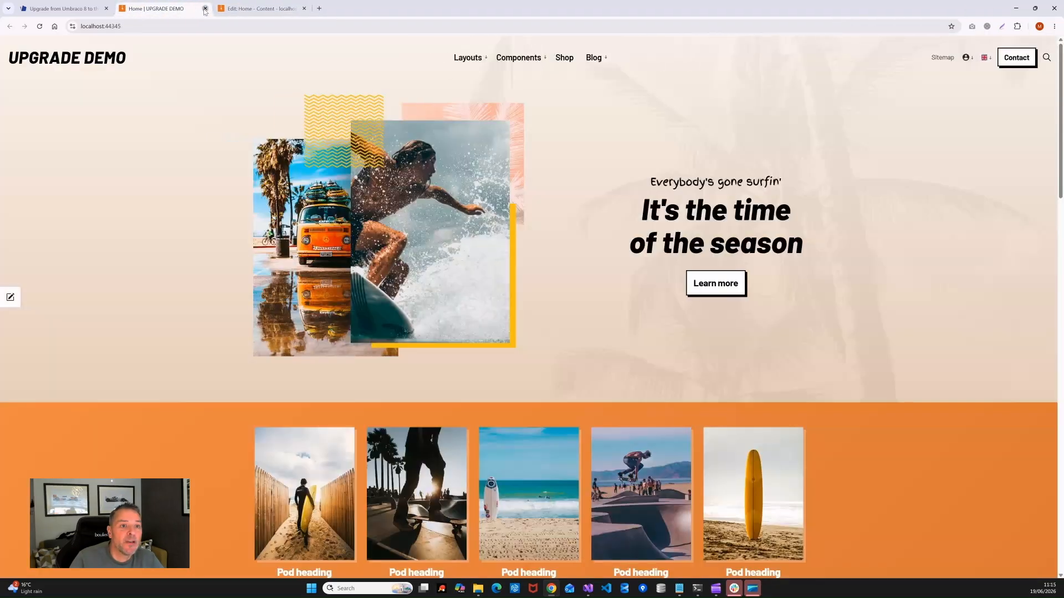
{"action": "left_click", "coordinate": [205, 9]}
{"action": "left_click", "coordinate": [205, 9]}
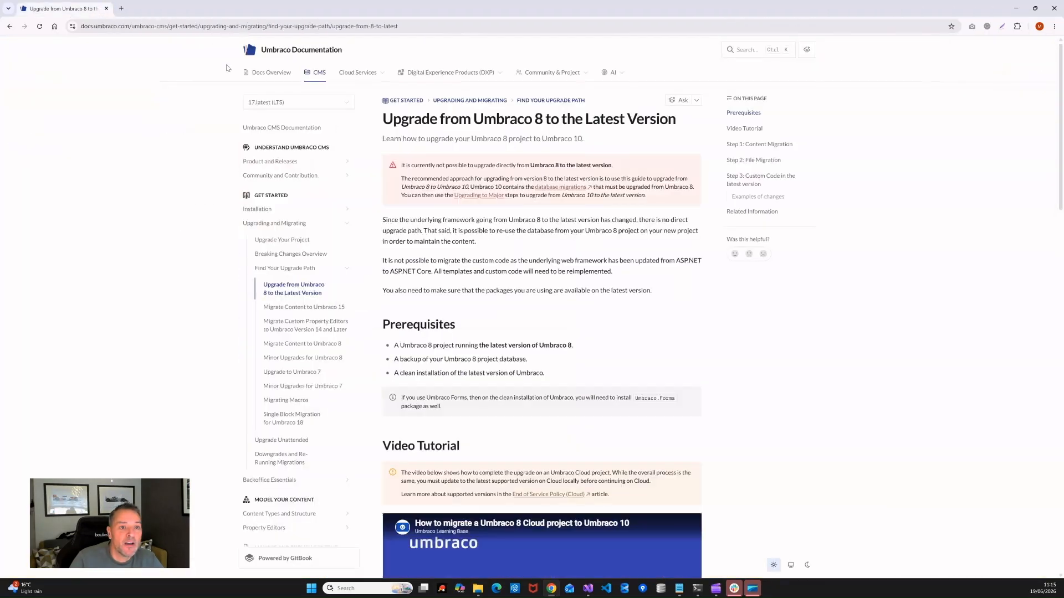
{"action": "left_click", "coordinate": [1016, 8]}
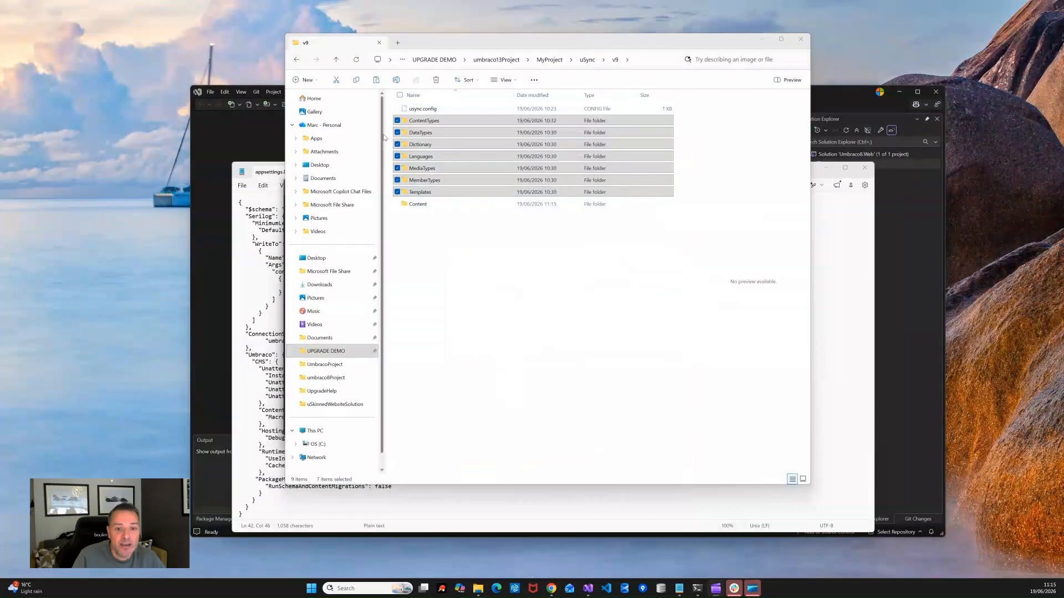
Step: Go up to UPGRADE DEMO, confirm umbraco17Project is still empty, and bring the site's PowerShell forward
{"action": "left_click_drag", "start_coordinate": [574, 46], "coordinate": [573, 100]}
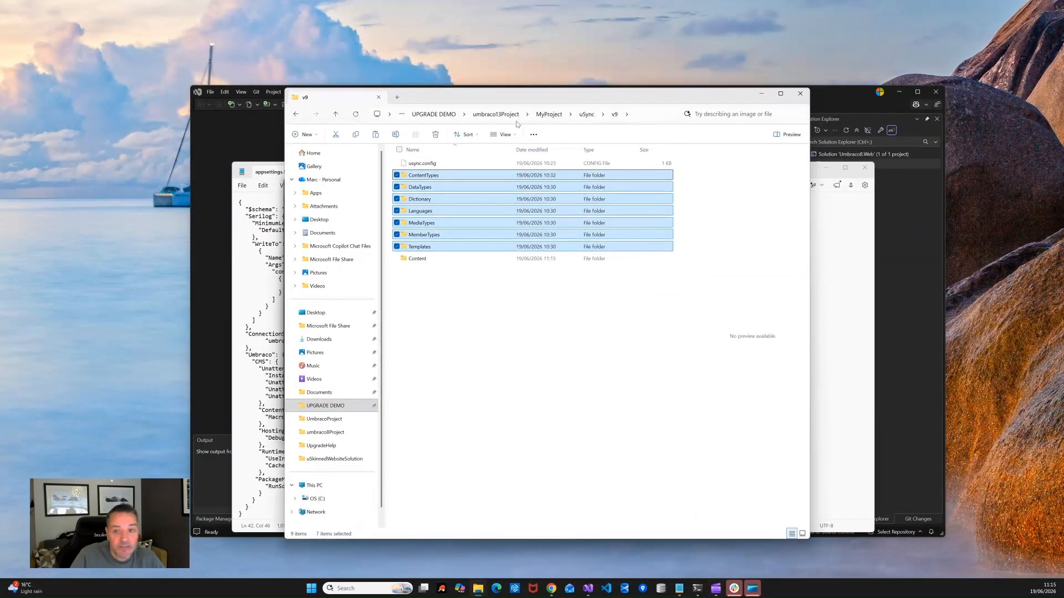
{"action": "left_click_drag", "start_coordinate": [595, 97], "coordinate": [607, 87]}
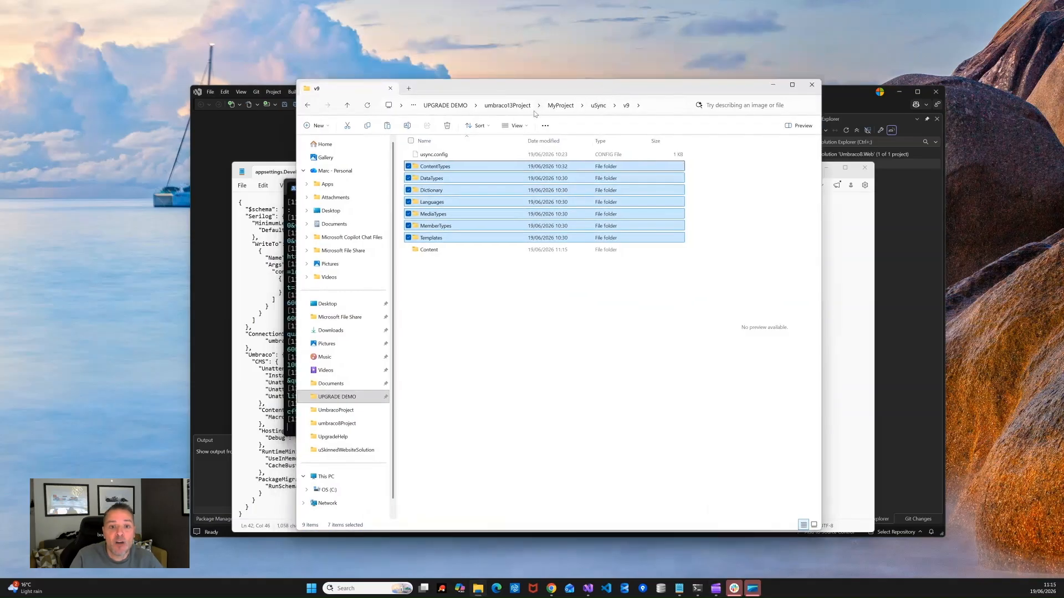
{"action": "left_click", "coordinate": [510, 107]}
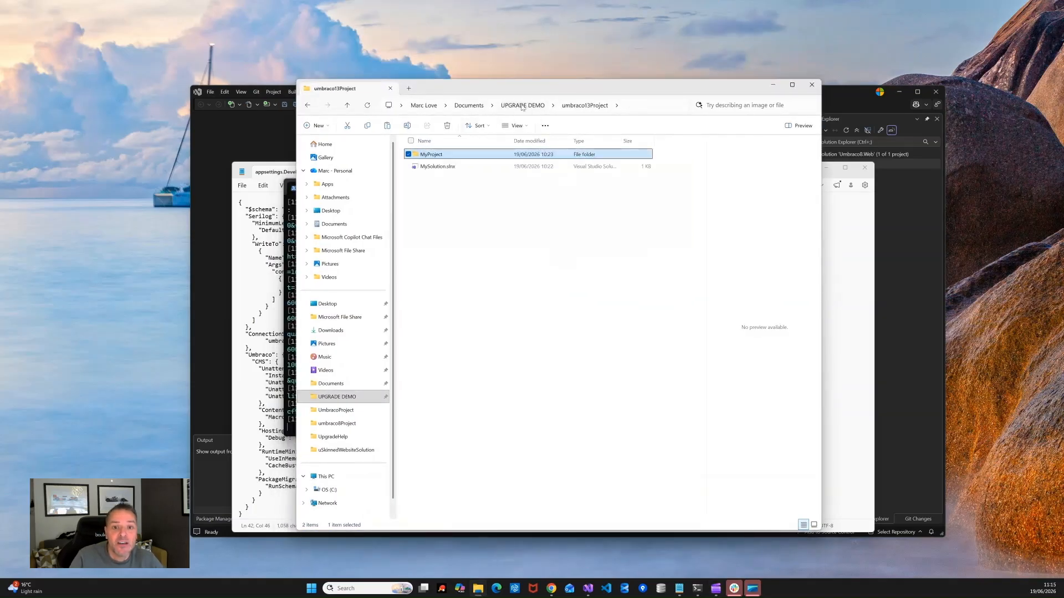
{"action": "left_click", "coordinate": [522, 106]}
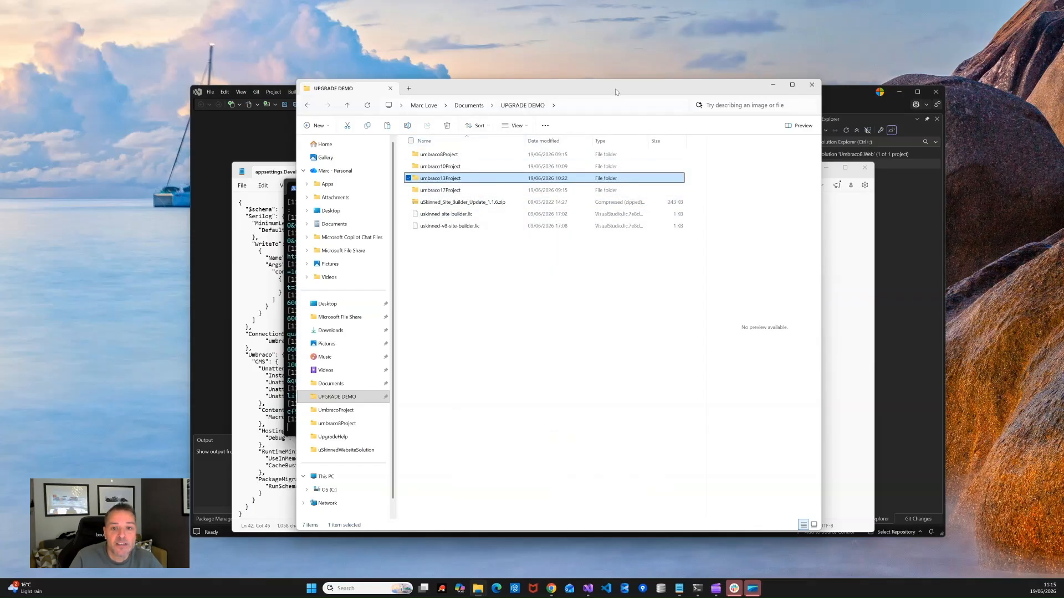
{"action": "left_click_drag", "start_coordinate": [615, 89], "coordinate": [588, 68]}
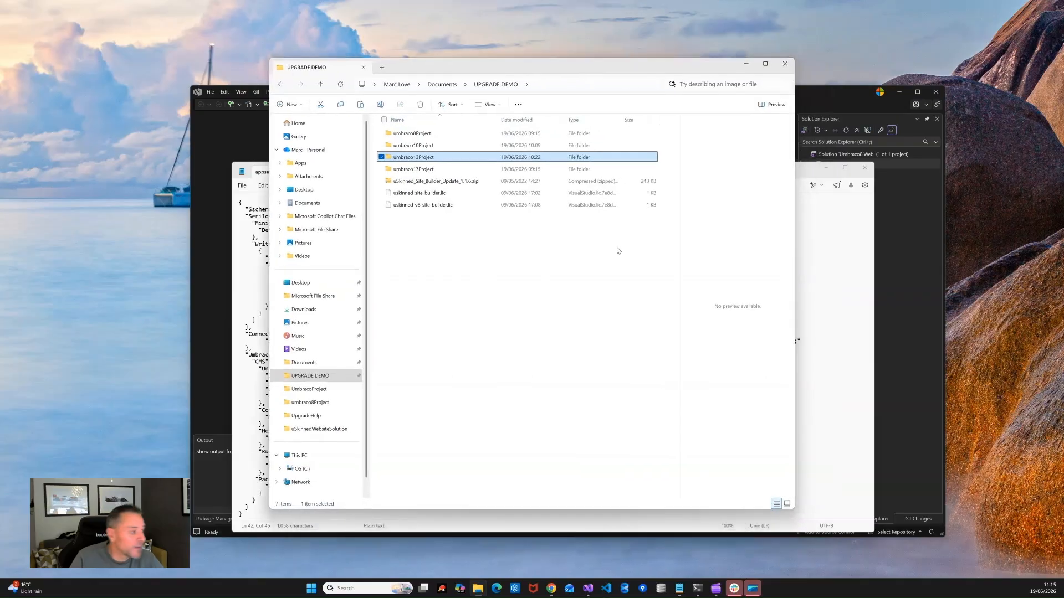
{"action": "double_click", "coordinate": [406, 172]}
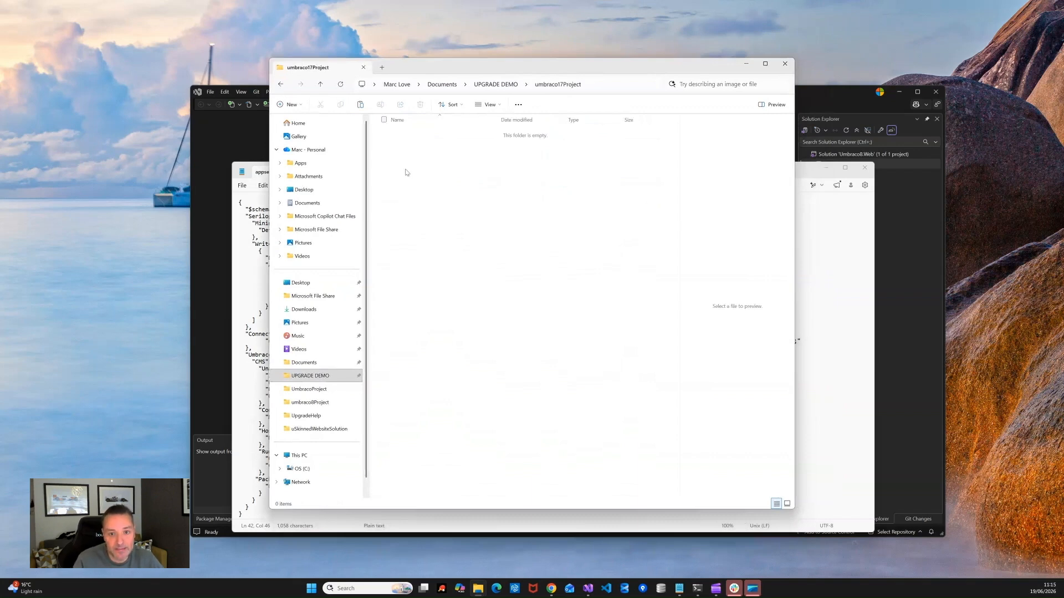
{"action": "left_click", "coordinate": [497, 85]}
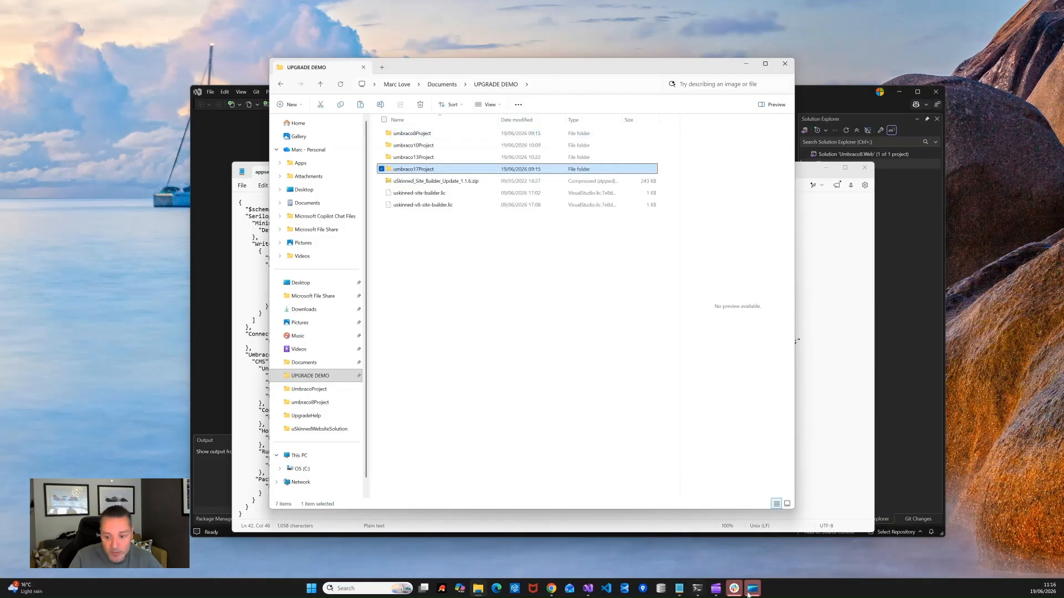
{"action": "left_click", "coordinate": [697, 594]}
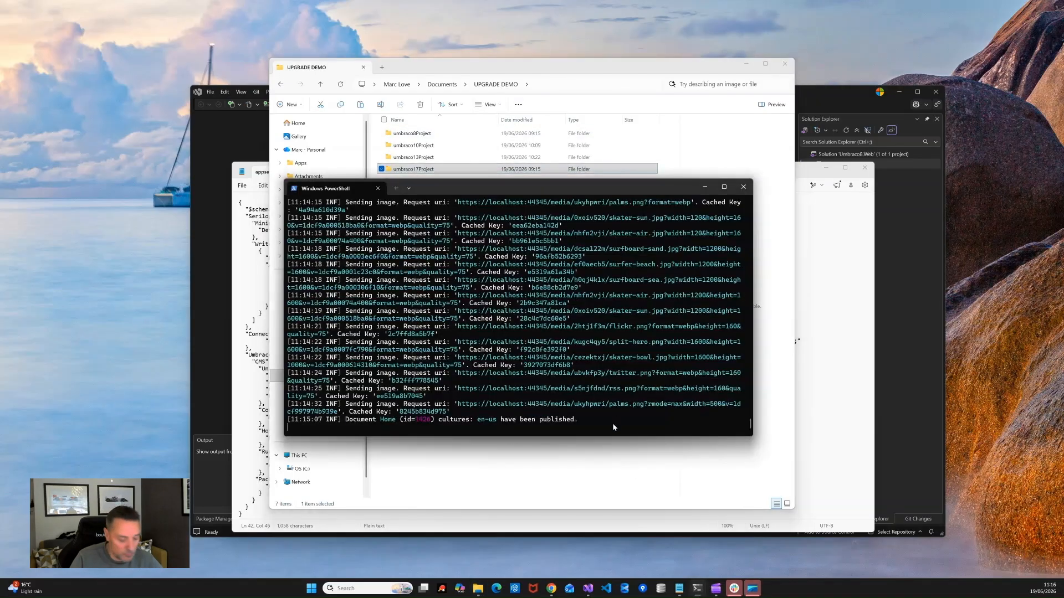
Step: Stop the Umbraco 13 site with Ctrl+C, close Notepad's appsettings file, and return Explorer to UPGRADE DEMO
{"action": "key", "text": "ctrl+c"}
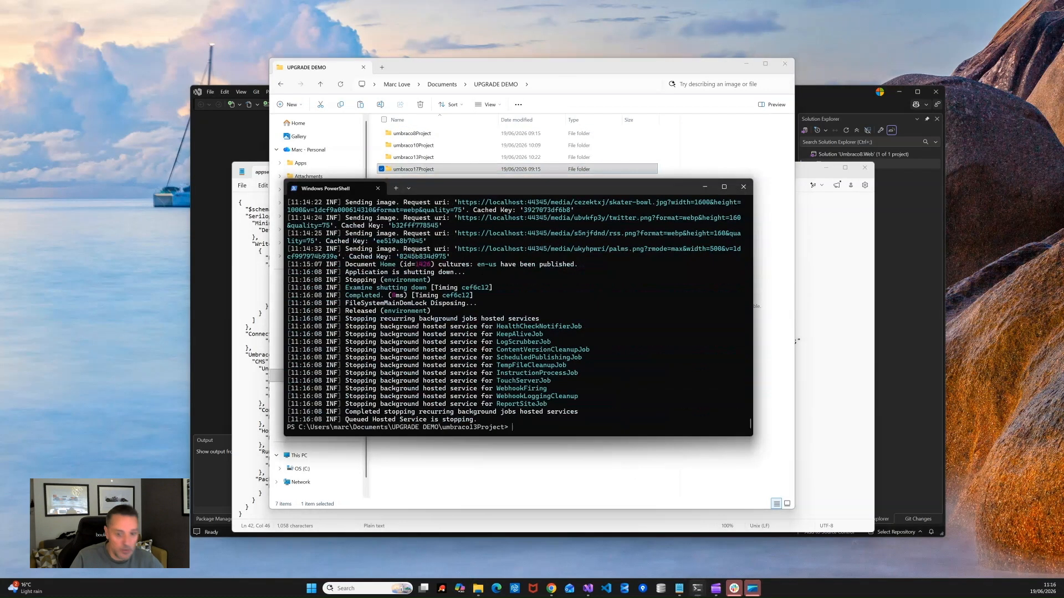
{"action": "left_click", "coordinate": [704, 187]}
{"action": "double_click", "coordinate": [421, 169]}
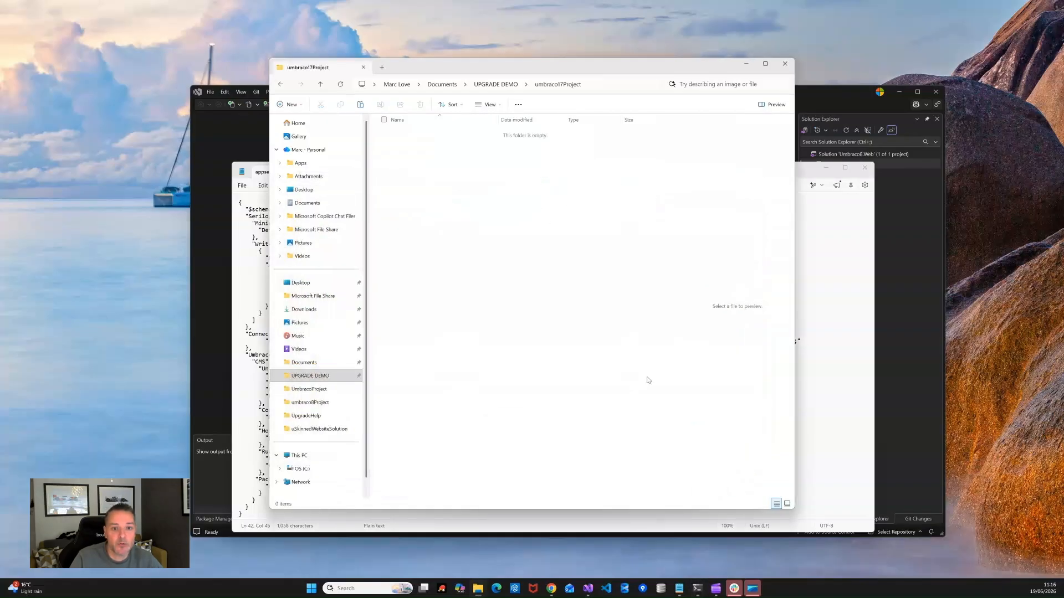
{"action": "left_click", "coordinate": [857, 238]}
{"action": "left_click", "coordinate": [864, 169]}
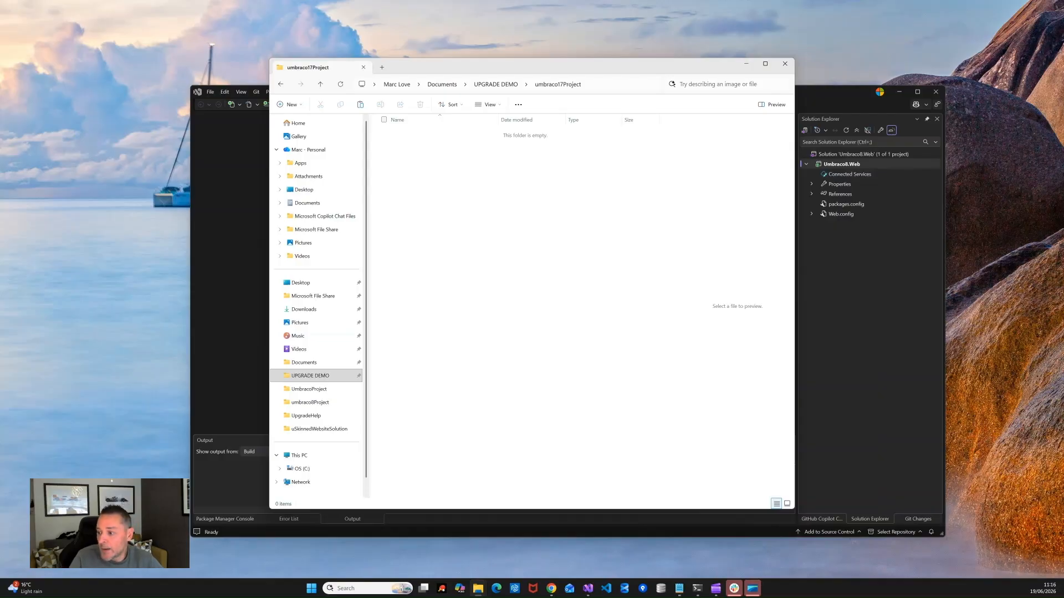
{"action": "left_click", "coordinate": [495, 85]}
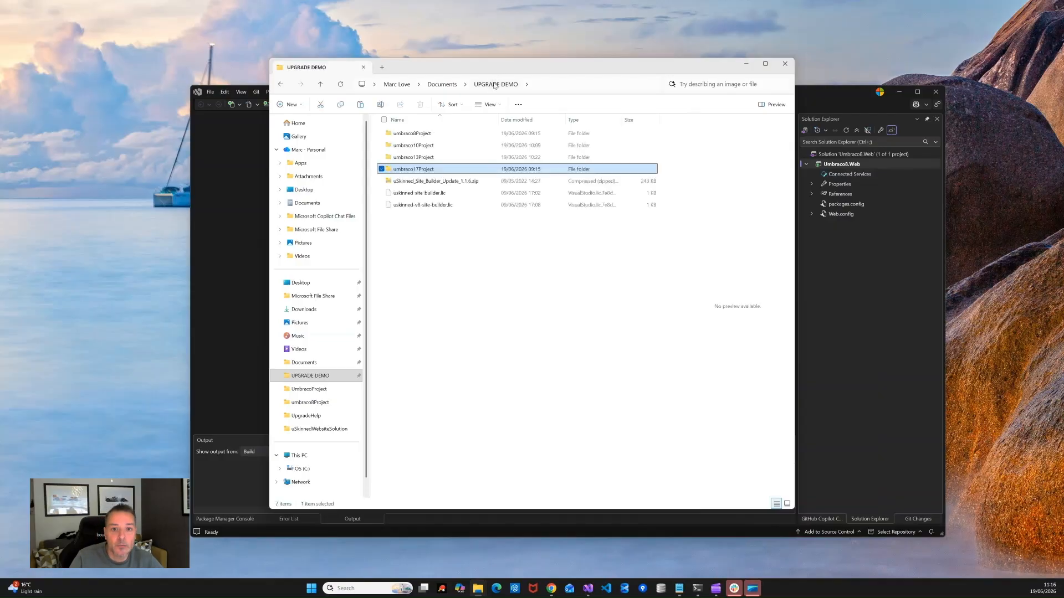
Step: Open a terminal in umbraco17Project and install the Umbraco 17.4.2 templates
{"action": "right_click", "coordinate": [427, 171]}
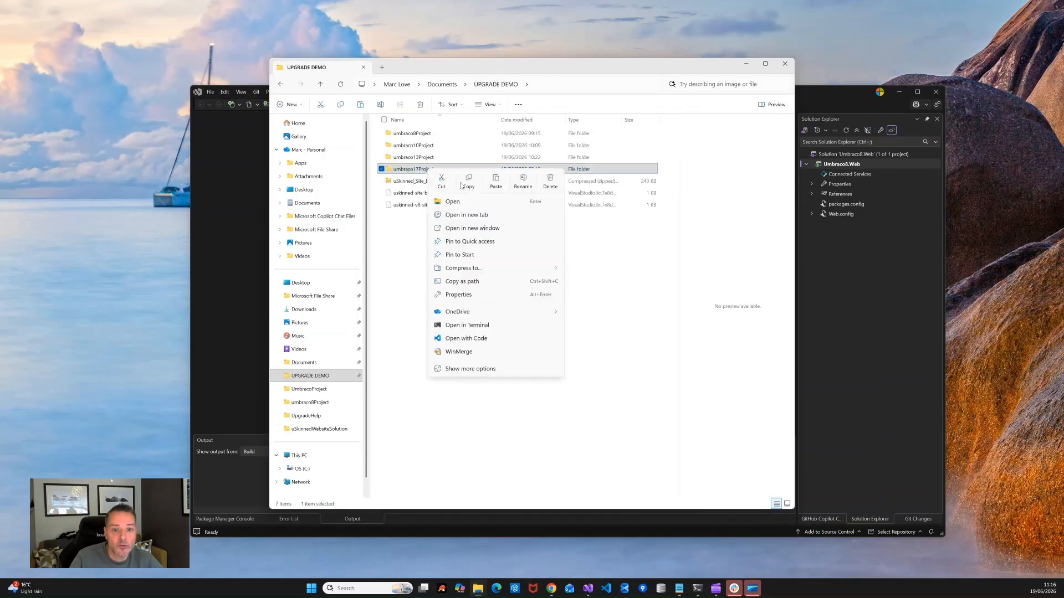
{"action": "left_click", "coordinate": [463, 326]}
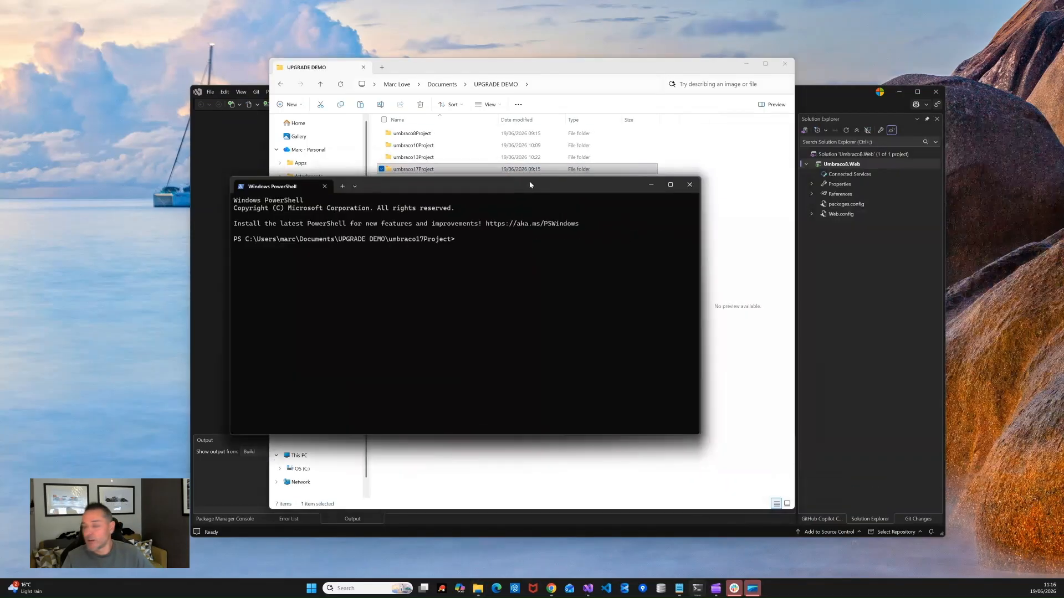
{"action": "left_click_drag", "start_coordinate": [528, 182], "coordinate": [625, 166]}
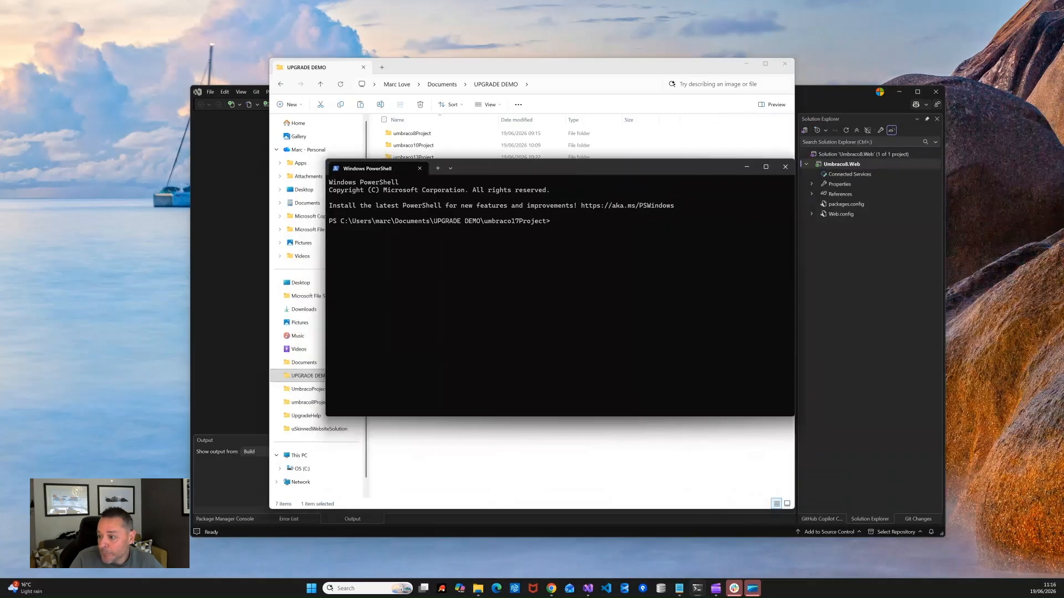
{"action": "key", "text": "alt+Tab"}
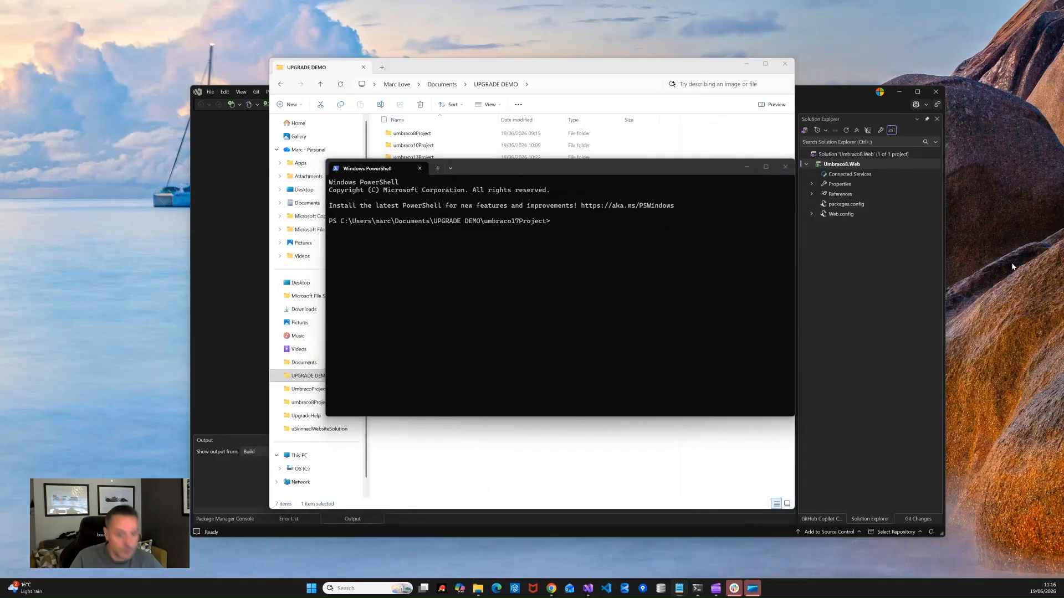
{"action": "left_click", "coordinate": [697, 243]}
{"action": "key", "text": "ctrl+v"}
{"action": "key", "text": "Return"}
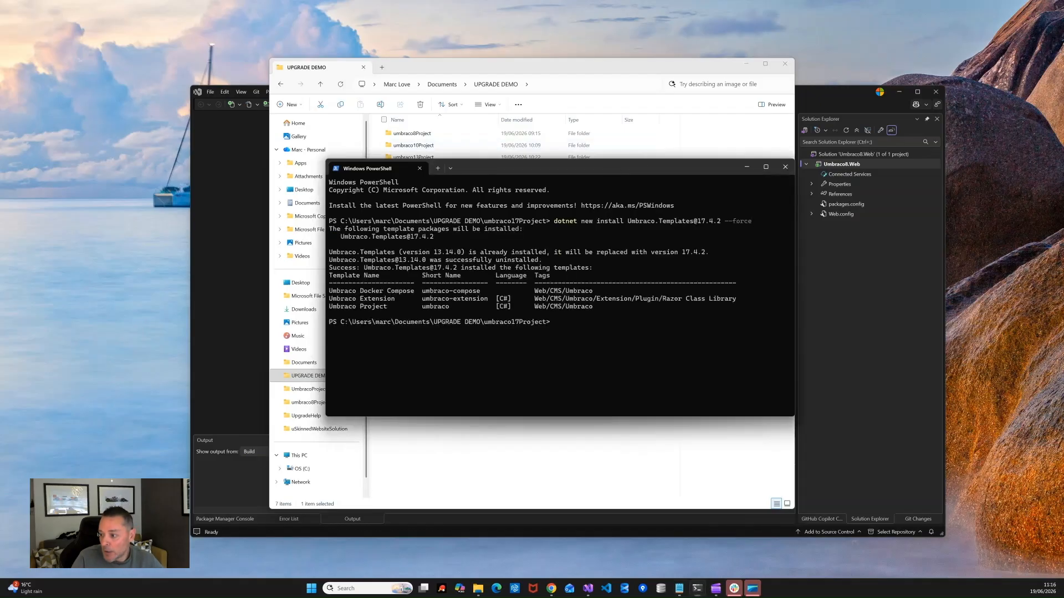
Step: Create the MySolution solution file with dotnet new sln
{"action": "key", "text": "alt+Tab"}
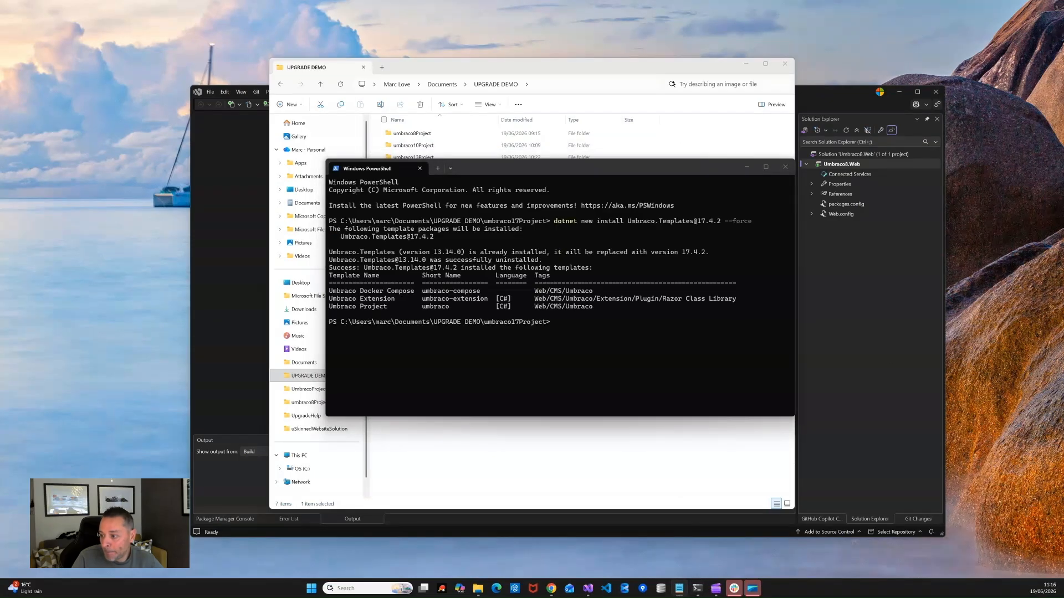
{"action": "left_click", "coordinate": [549, 323]}
{"action": "key", "text": "ctrl+v"}
{"action": "key", "text": "Return"}
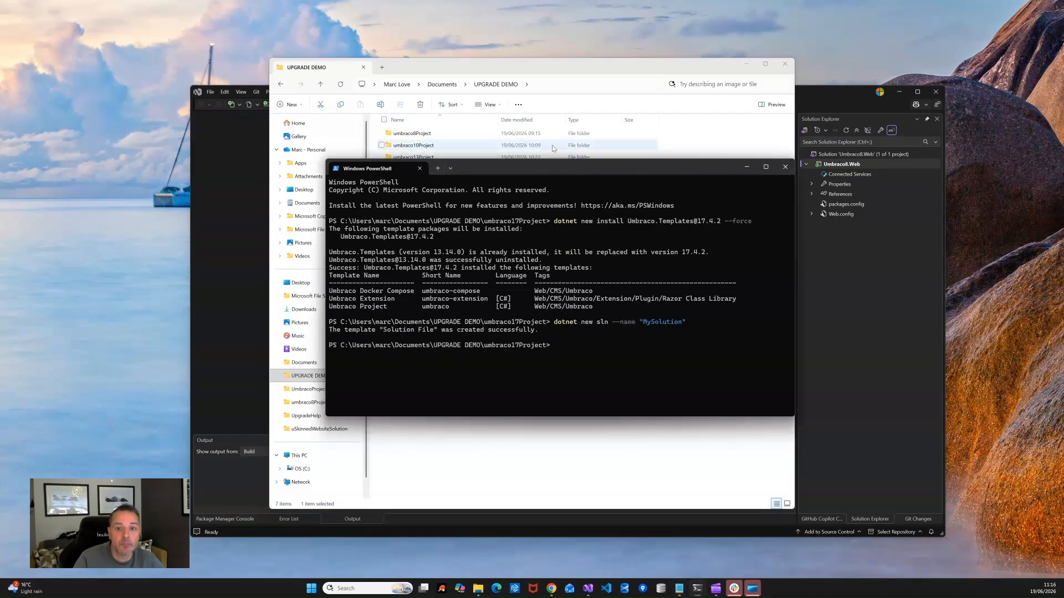
{"action": "left_click_drag", "start_coordinate": [556, 167], "coordinate": [377, 173]}
Step: Enter the dotnet new umbraco command creating MyProject with a SQLite development database
{"action": "left_click", "coordinate": [516, 71]}
{"action": "left_click_drag", "start_coordinate": [516, 71], "coordinate": [733, 56]}
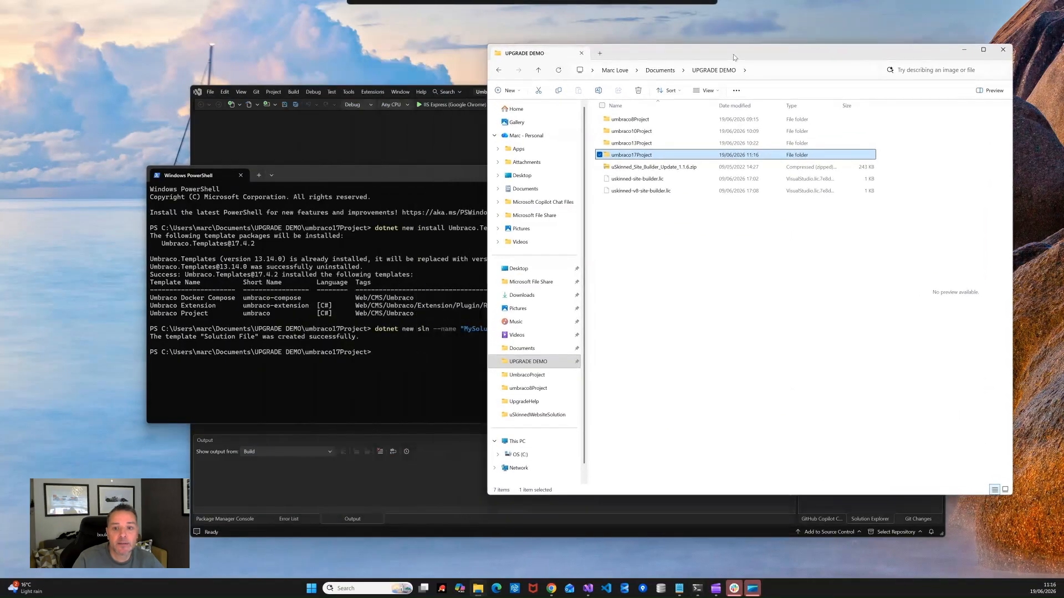
{"action": "double_click", "coordinate": [640, 157]}
{"action": "left_click", "coordinate": [412, 178]}
{"action": "left_click_drag", "start_coordinate": [412, 178], "coordinate": [511, 169]}
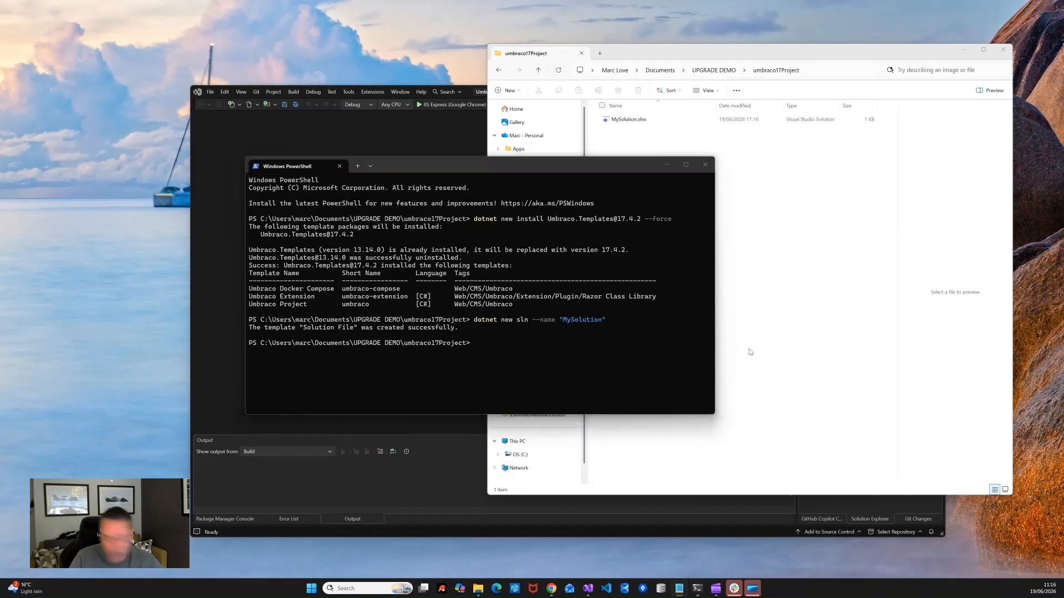
{"action": "left_click", "coordinate": [397, 318]}
{"action": "key", "text": "ctrl+v"}
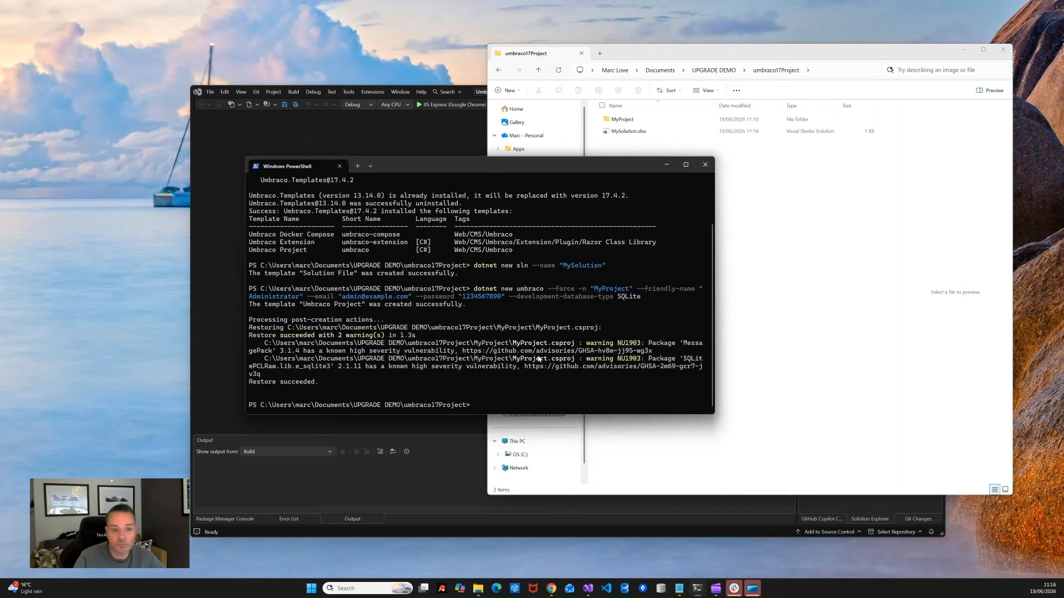
{"action": "key", "text": "alt+Tab"}
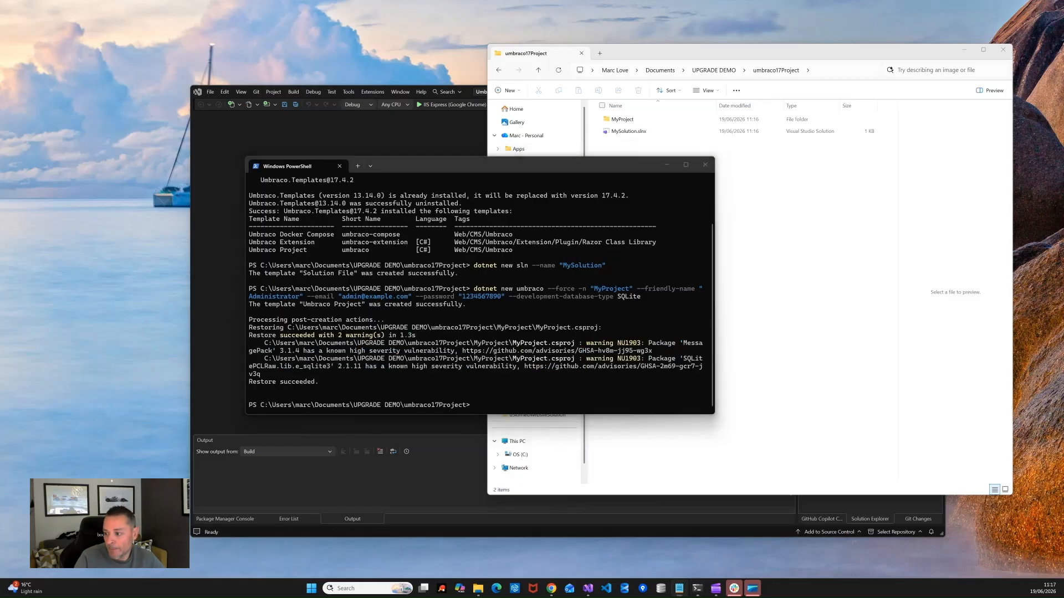
Step: Add MyProject to the MySolution solution with dotnet sln add
{"action": "left_click", "coordinate": [578, 404]}
{"action": "key", "text": "ctrl+v"}
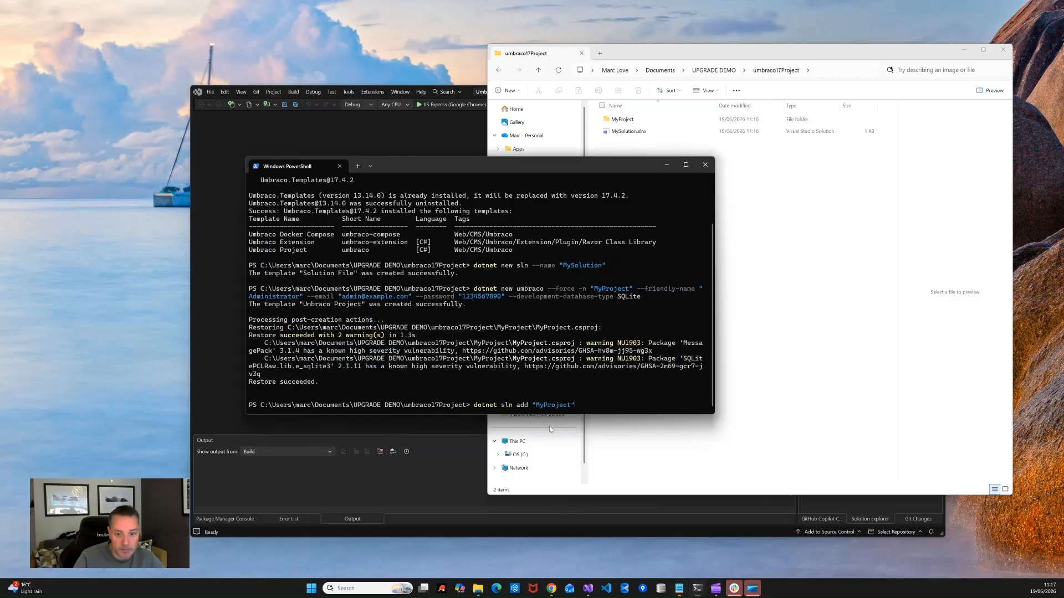
{"action": "key", "text": "Return"}
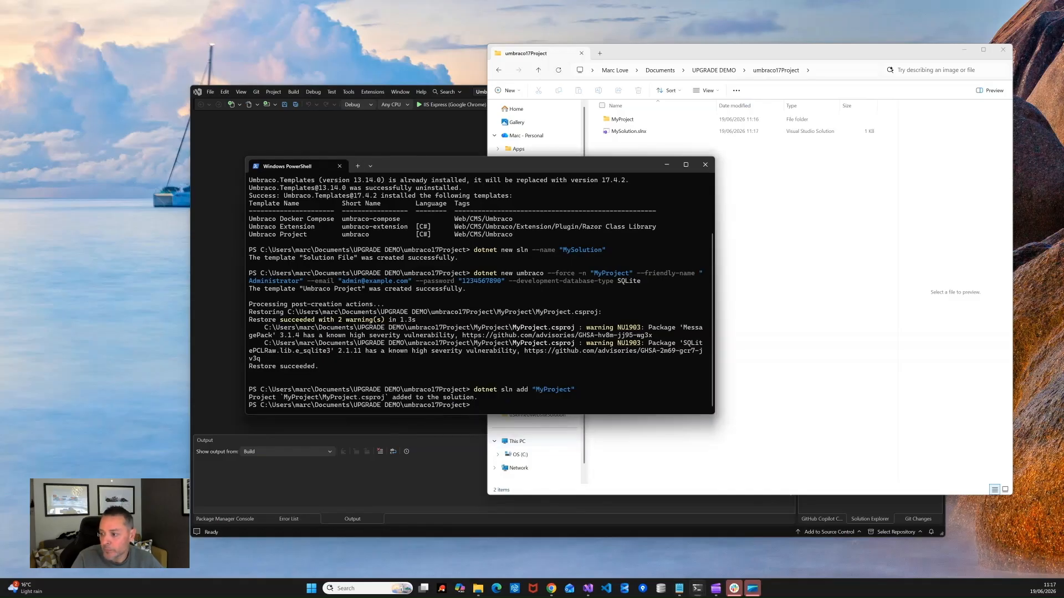
{"action": "key", "text": "alt+Tab"}
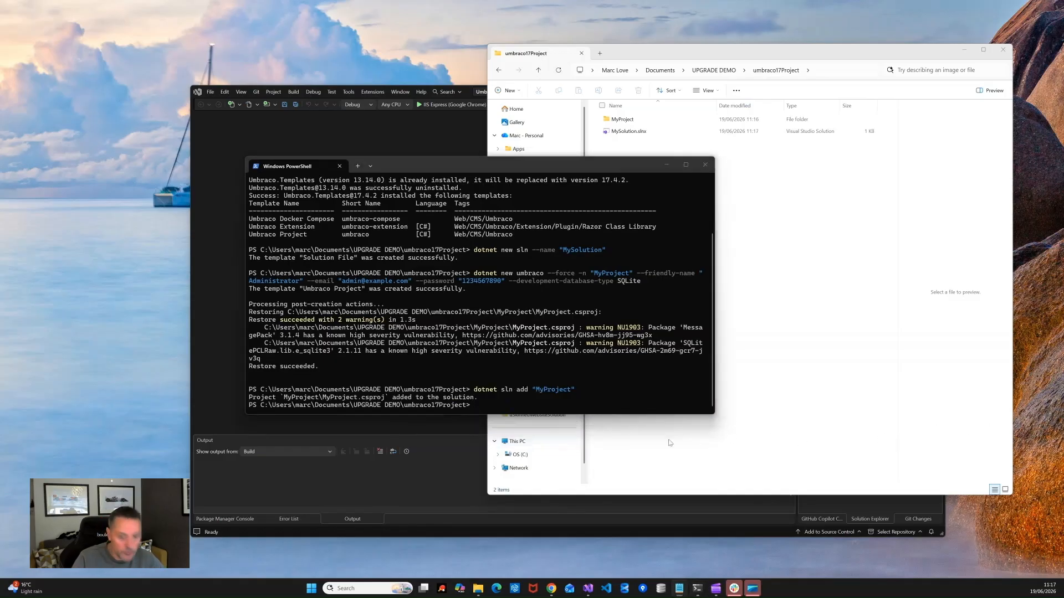
Step: Install uSkinnedSiteBuilder 7.0.2 and uSync 17.3.5 packages into MyProject
{"action": "left_click", "coordinate": [516, 413]}
{"action": "key", "text": "ctrl+v"}
{"action": "key", "text": "Return"}
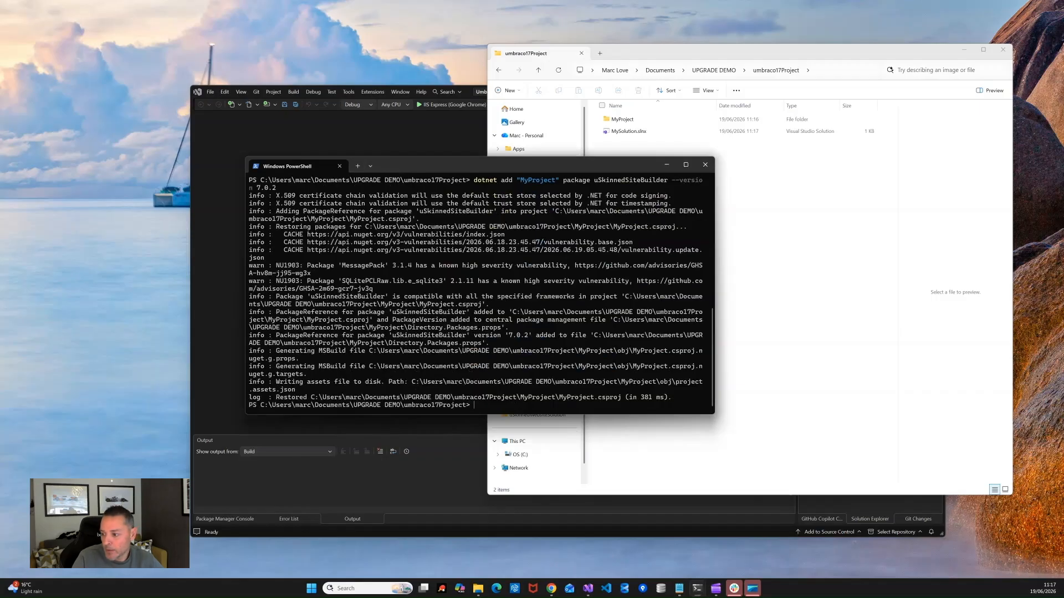
{"action": "key", "text": "alt+Tab"}
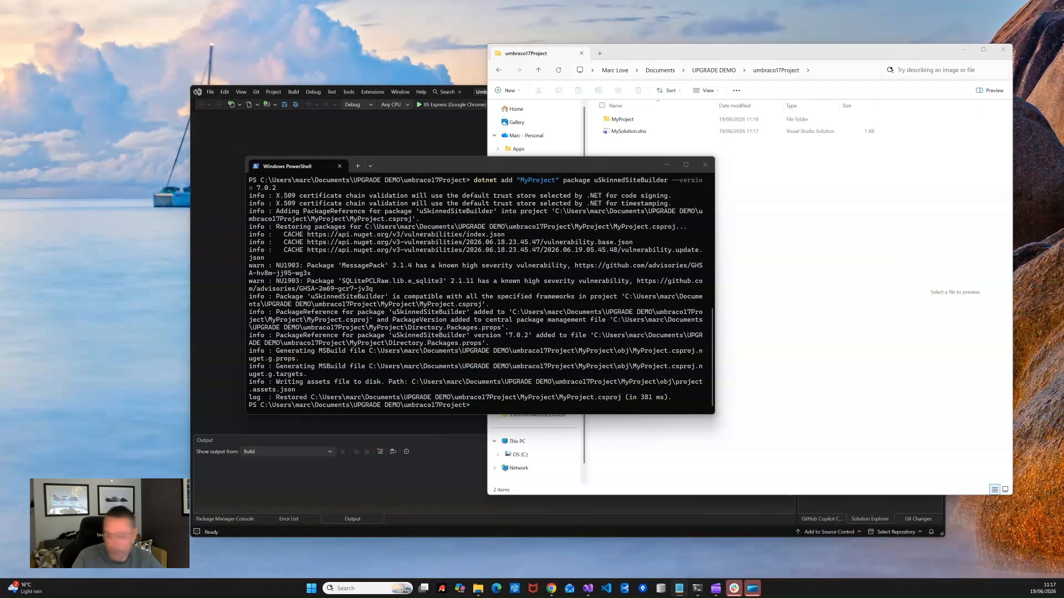
{"action": "key", "text": "alt+Tab"}
{"action": "type", "text": "dotnet add \"MyProject\" package uSync --version 17.3.5"}
{"action": "key", "text": "Return"}
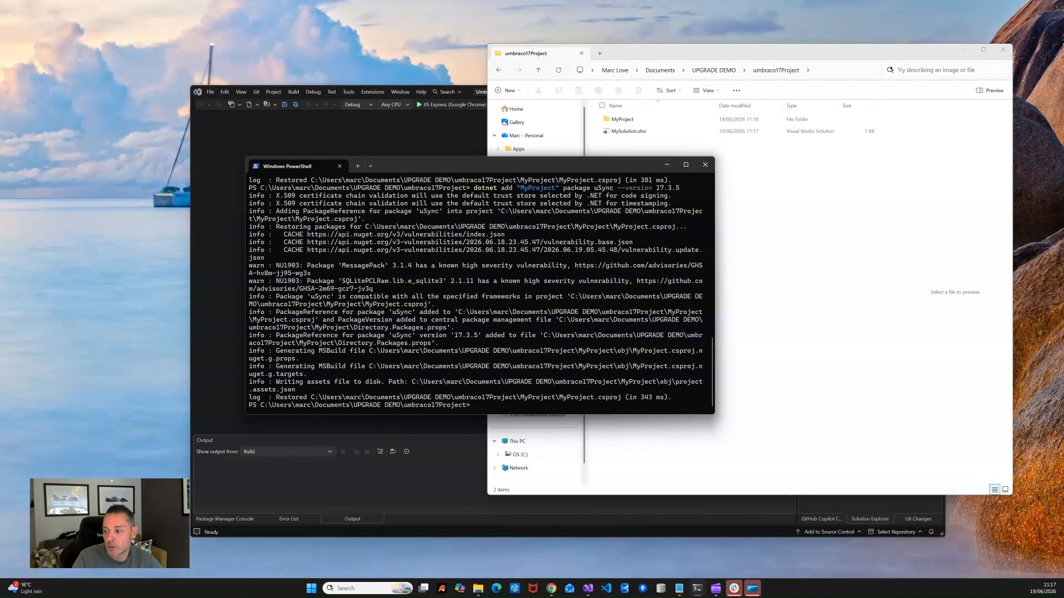
{"action": "key", "text": "alt+Tab"}
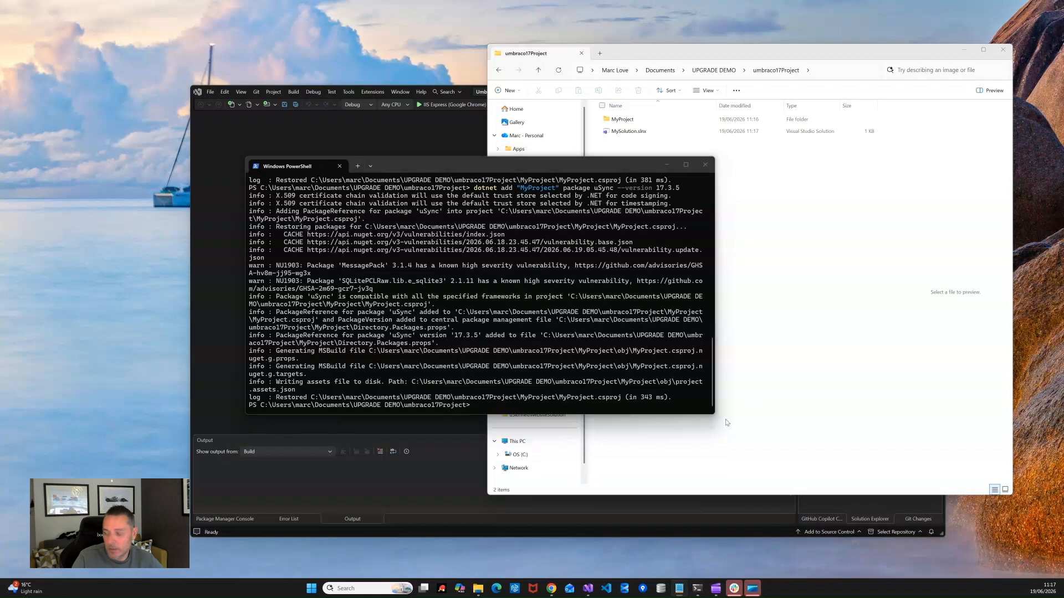
Step: Run MyProject with dotnet run, close Visual Studio, and wait for the unattended upgrade to succeed
{"action": "left_click", "coordinate": [482, 411]}
{"action": "type", "text": "dotnet run --project \"MyProject\""}
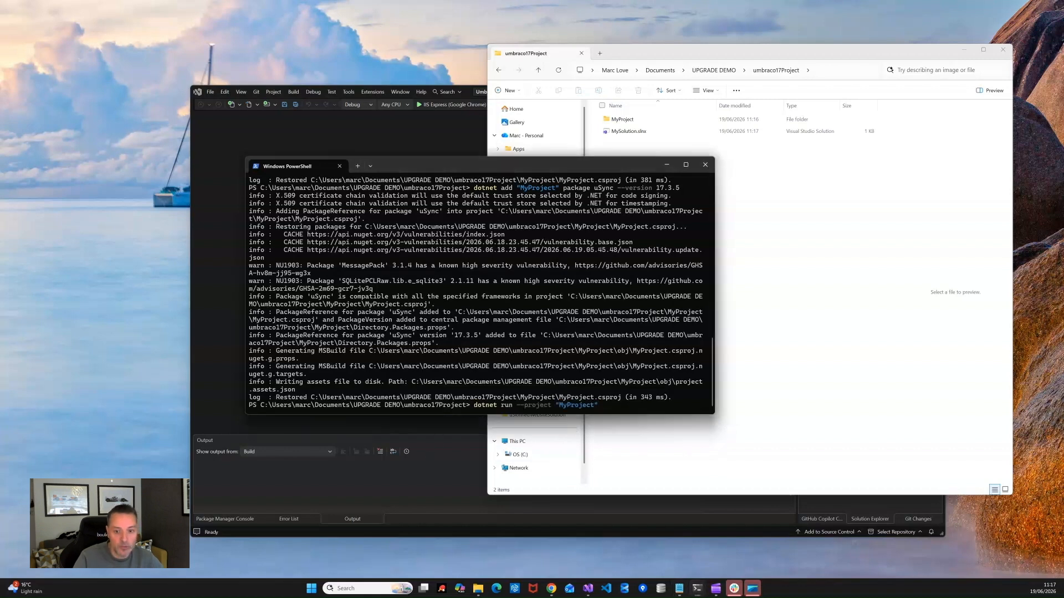
{"action": "key", "text": "Return"}
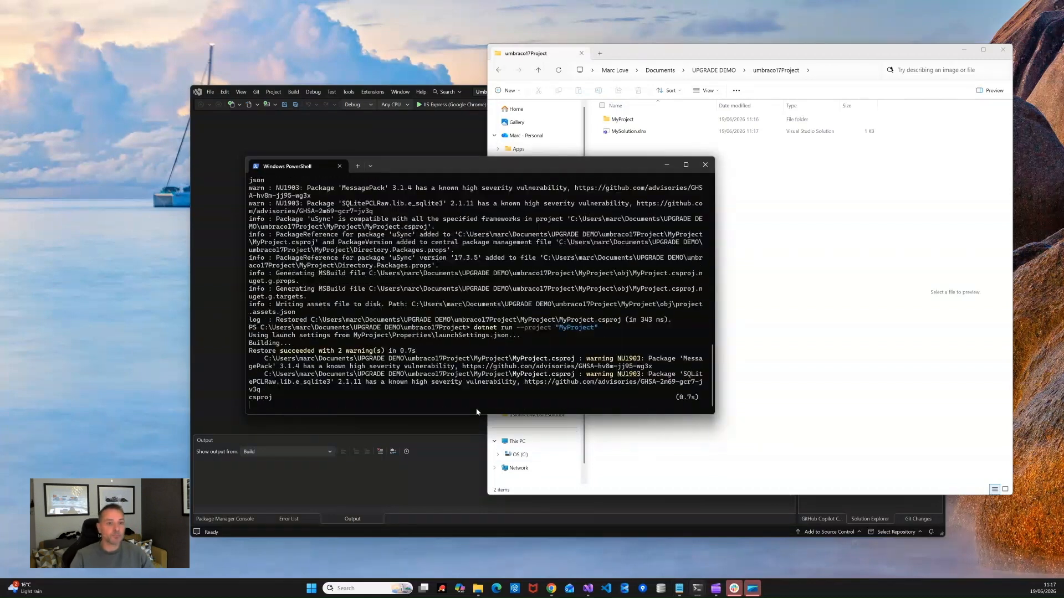
{"action": "left_click", "coordinate": [321, 150]}
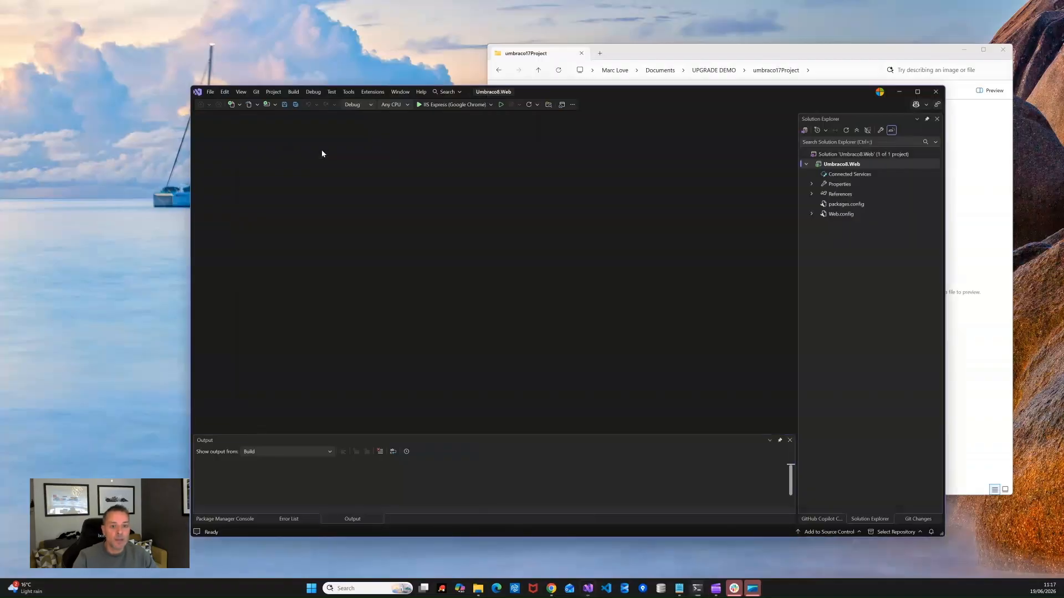
{"action": "left_click", "coordinate": [936, 91]}
{"action": "left_click_drag", "start_coordinate": [508, 210], "coordinate": [579, 150]}
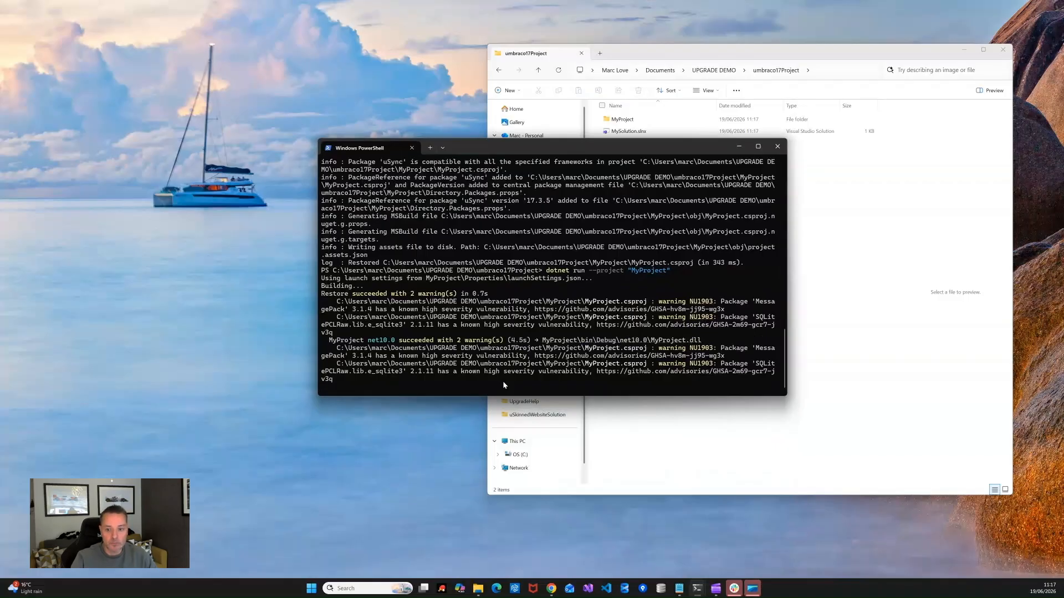
{"action": "left_click_drag", "start_coordinate": [530, 155], "coordinate": [553, 109]}
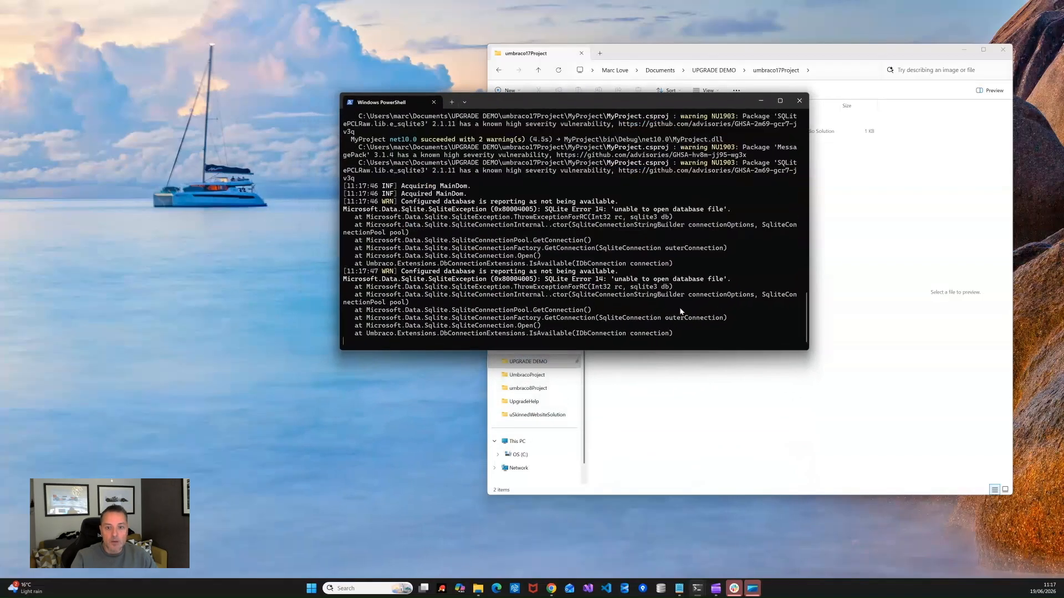
{"action": "left_click_drag", "start_coordinate": [648, 103], "coordinate": [616, 160]}
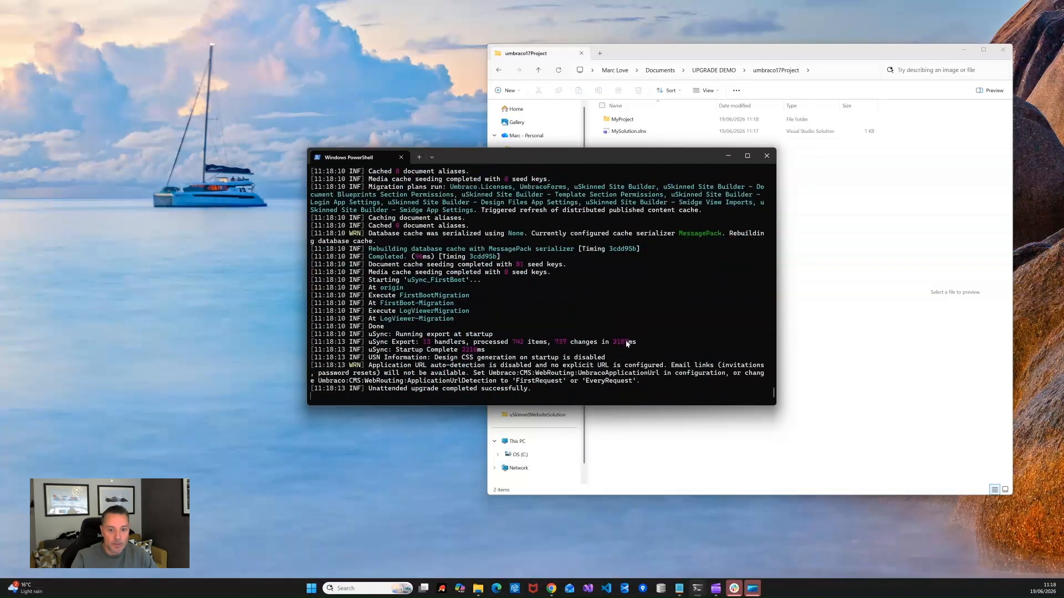
{"action": "left_click_drag", "start_coordinate": [633, 163], "coordinate": [601, 208]}
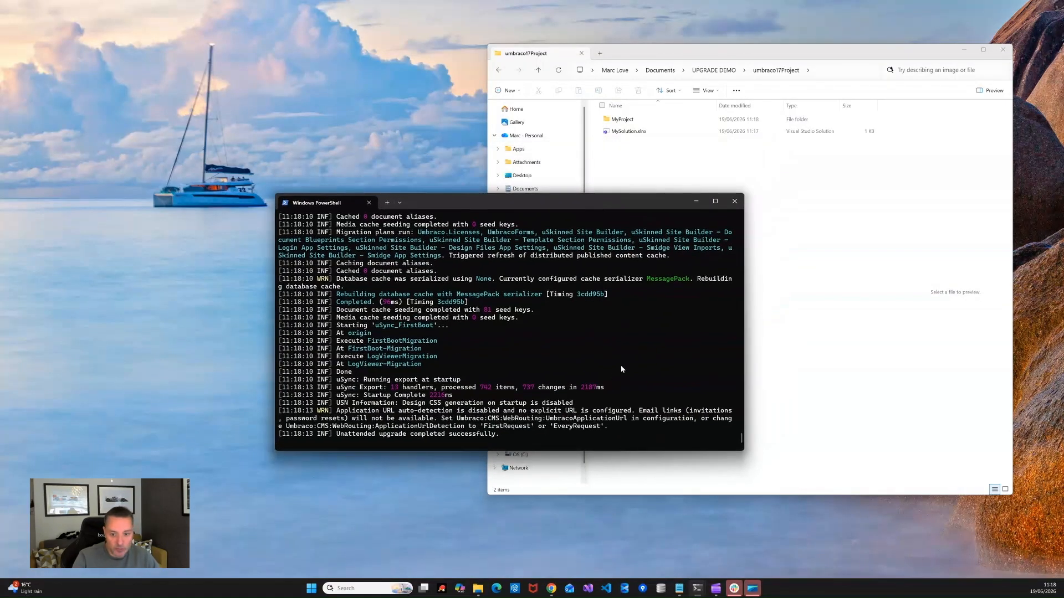
Step: Stop the running site and take the uskinned-site-builder.lic licence file from UPGRADE DEMO
{"action": "key", "text": "ctrl+c"}
{"action": "left_click", "coordinate": [859, 333]}
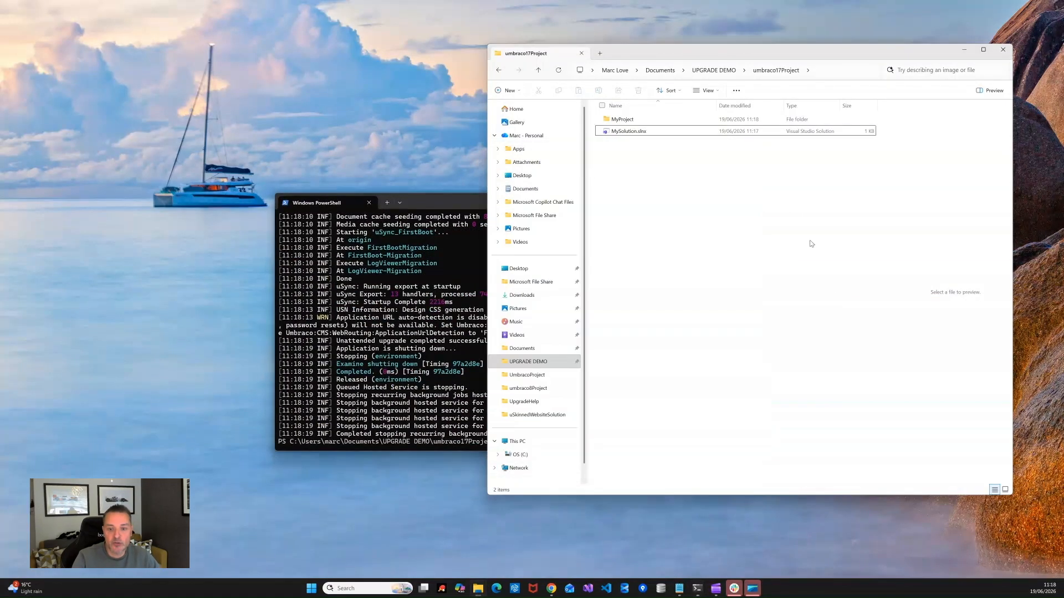
{"action": "left_click", "coordinate": [697, 73]}
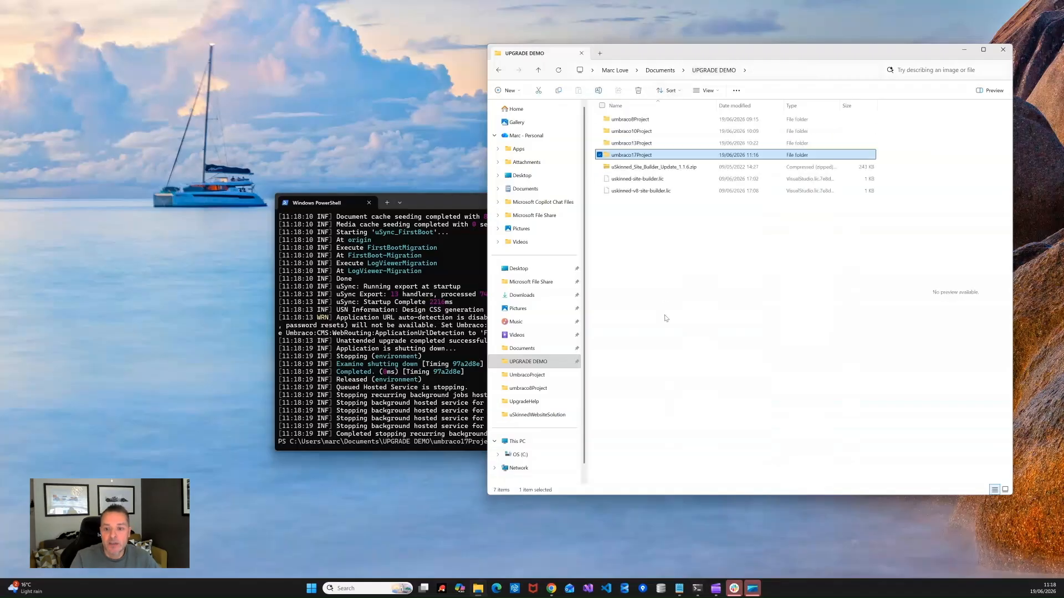
{"action": "left_click", "coordinate": [632, 179]}
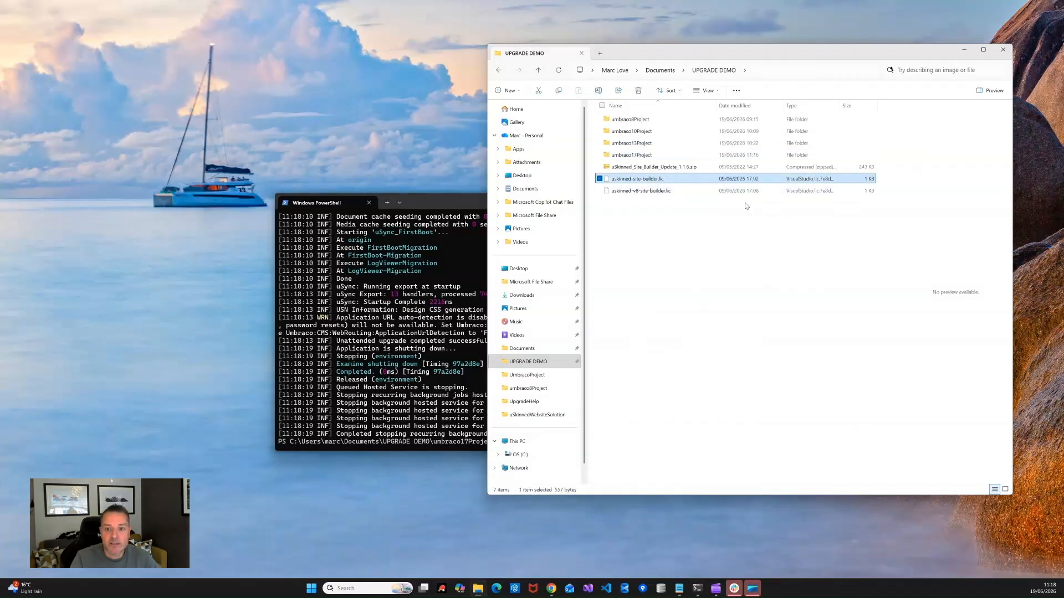
Step: Create a Licenses folder in MyProject\umbraco and paste the licence file into it
{"action": "double_click", "coordinate": [632, 155]}
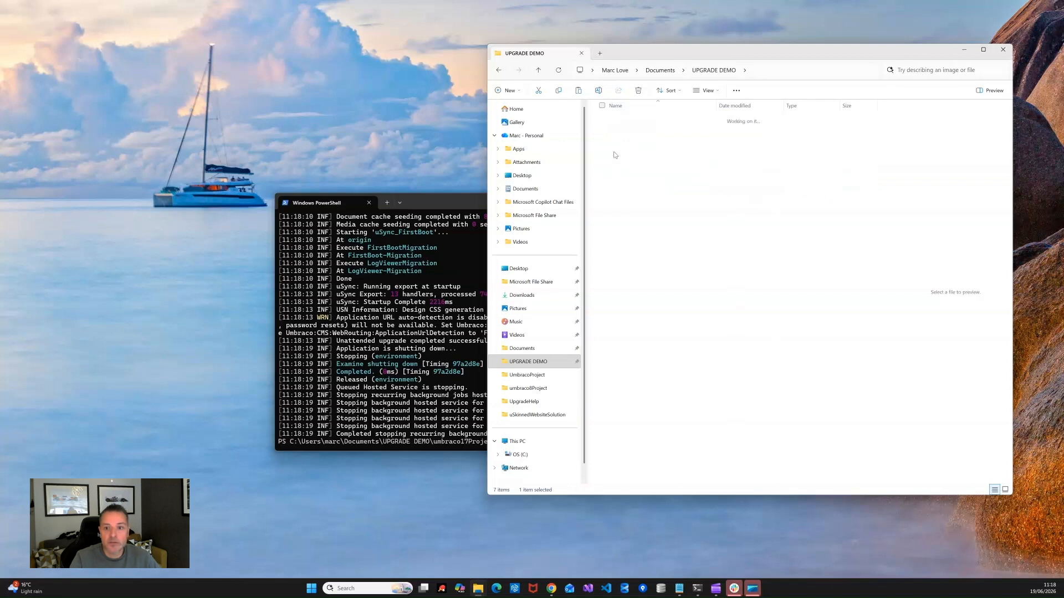
{"action": "double_click", "coordinate": [614, 119]}
{"action": "double_click", "coordinate": [621, 155]}
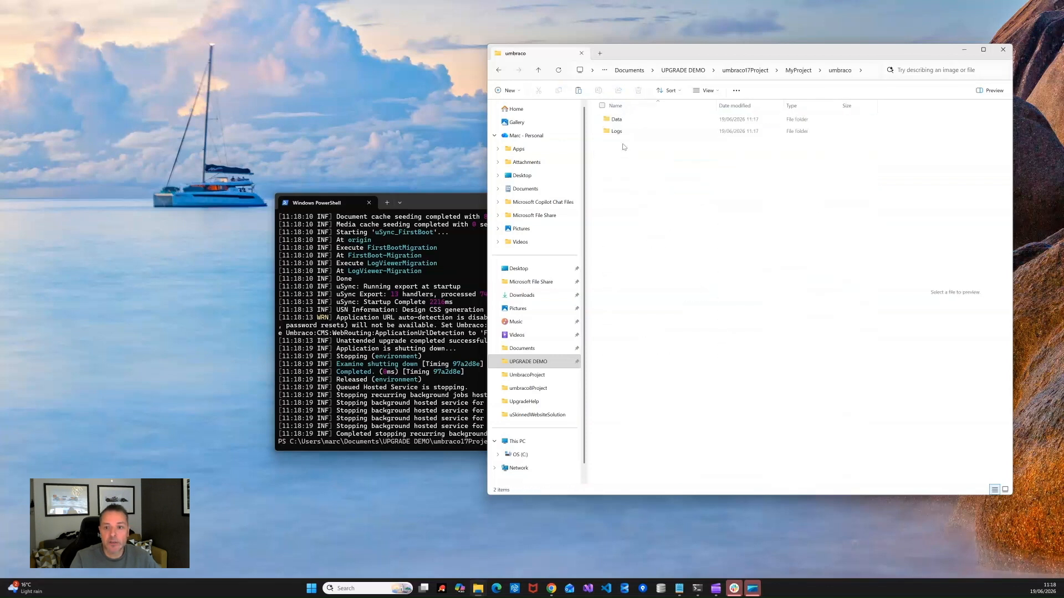
{"action": "right_click", "coordinate": [635, 202]}
{"action": "mouse_move", "coordinate": [665, 289]}
{"action": "left_click", "coordinate": [761, 291]}
{"action": "type", "text": "Licenses"}
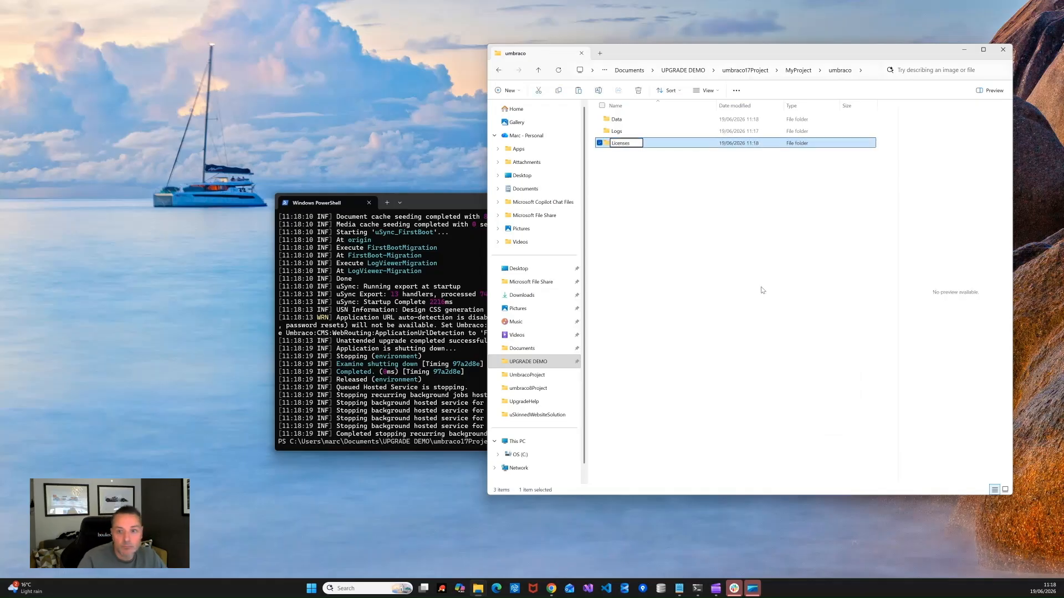
{"action": "key", "text": "Return"}
{"action": "double_click", "coordinate": [627, 145]}
{"action": "right_click", "coordinate": [677, 218]}
{"action": "left_click", "coordinate": [691, 228]}
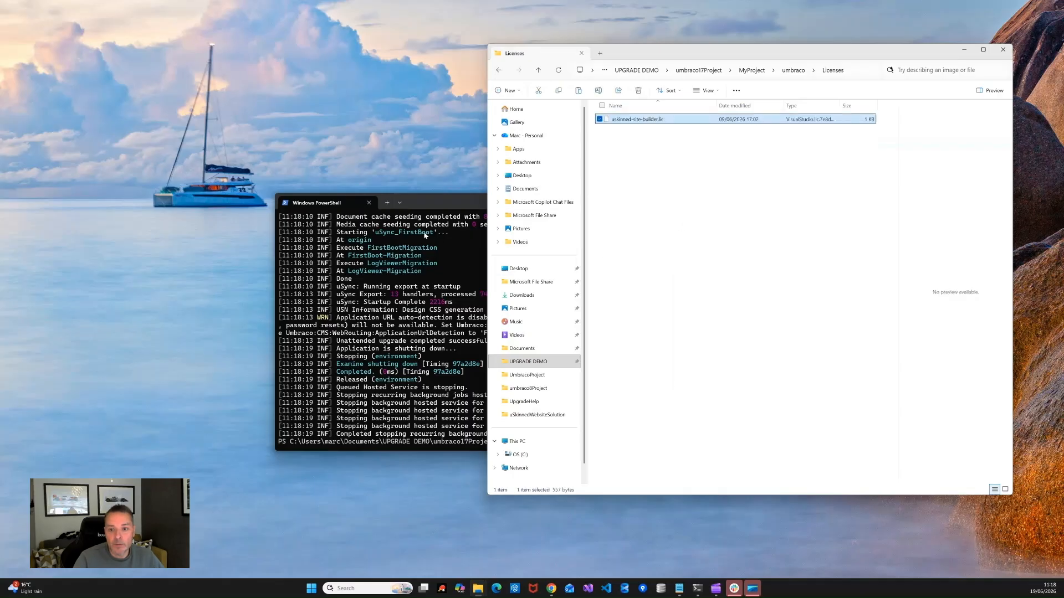
Step: Rerun the dotnet run command to restart MyProject
{"action": "key", "text": "alt+Tab"}
{"action": "key", "text": "Up"}
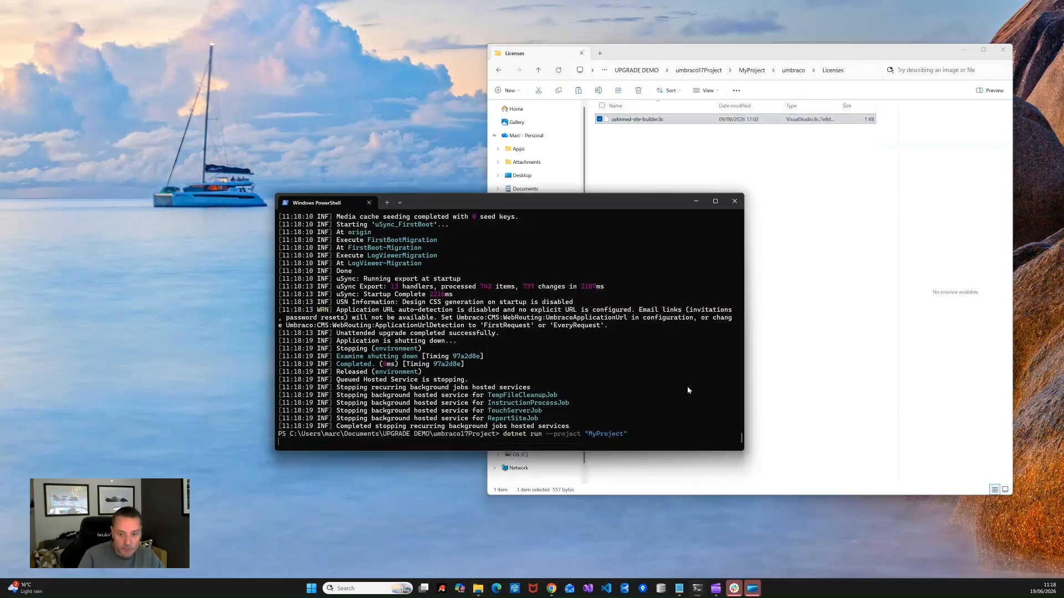
{"action": "key", "text": "Return"}
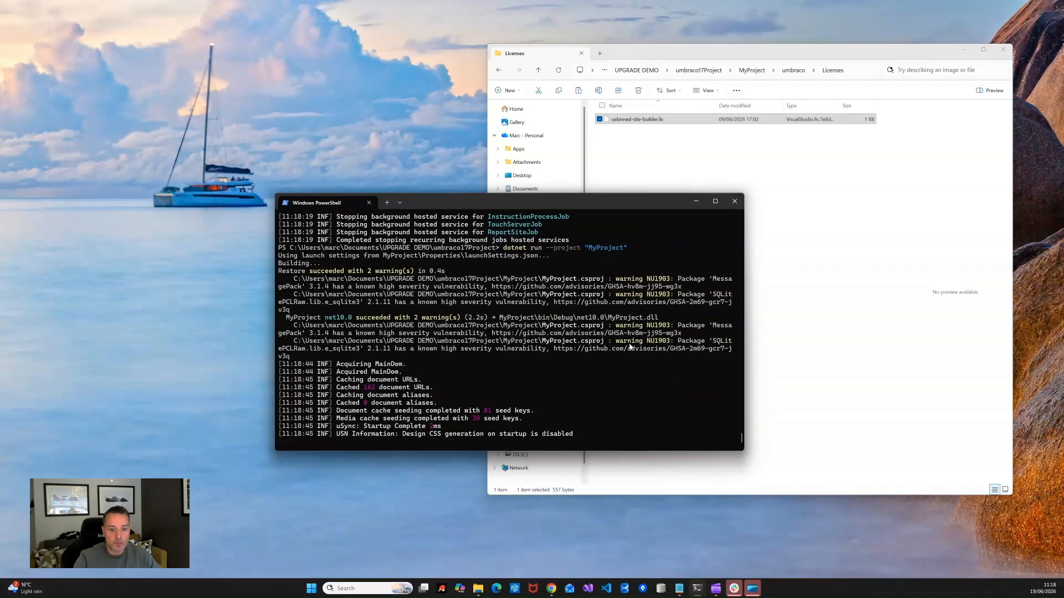
{"action": "left_click", "coordinate": [477, 381], "text": "ctrl"}
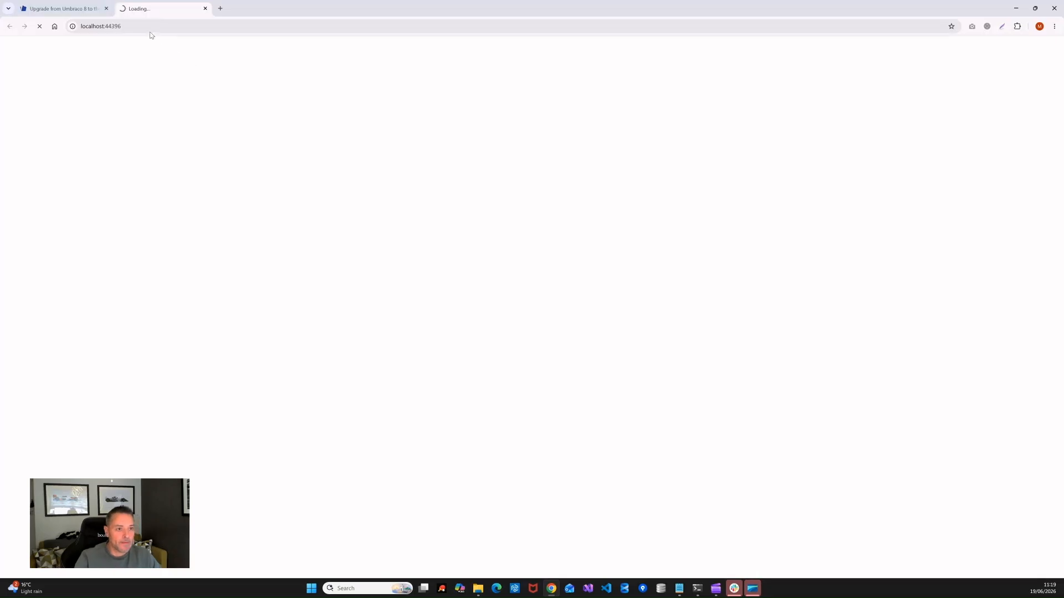
Step: Close the old umbraco13Project terminal window and check the running site's console output
{"action": "left_click", "coordinate": [80, 27]}
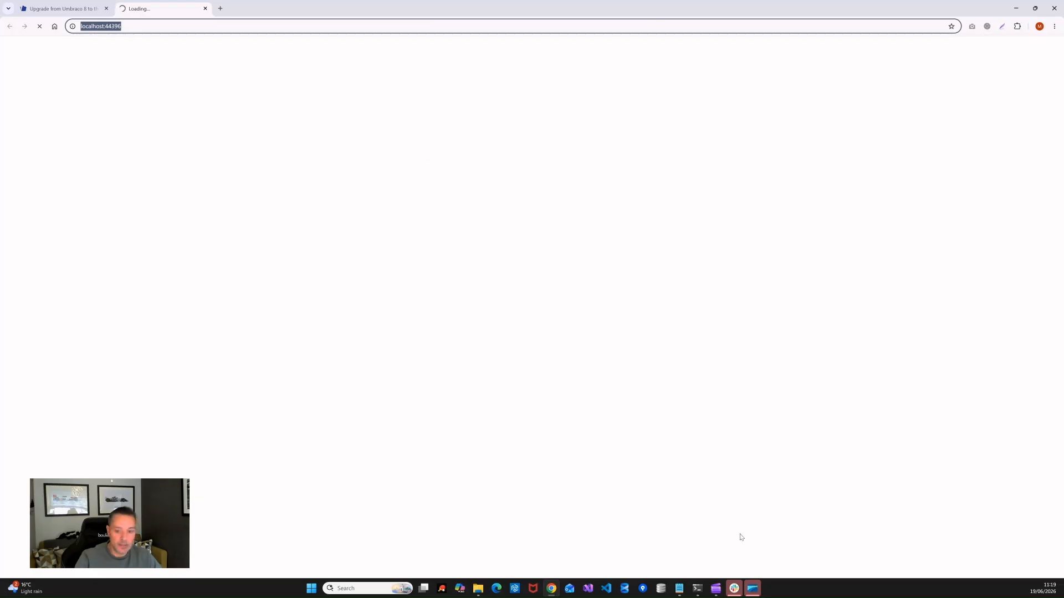
{"action": "mouse_move", "coordinate": [699, 595]}
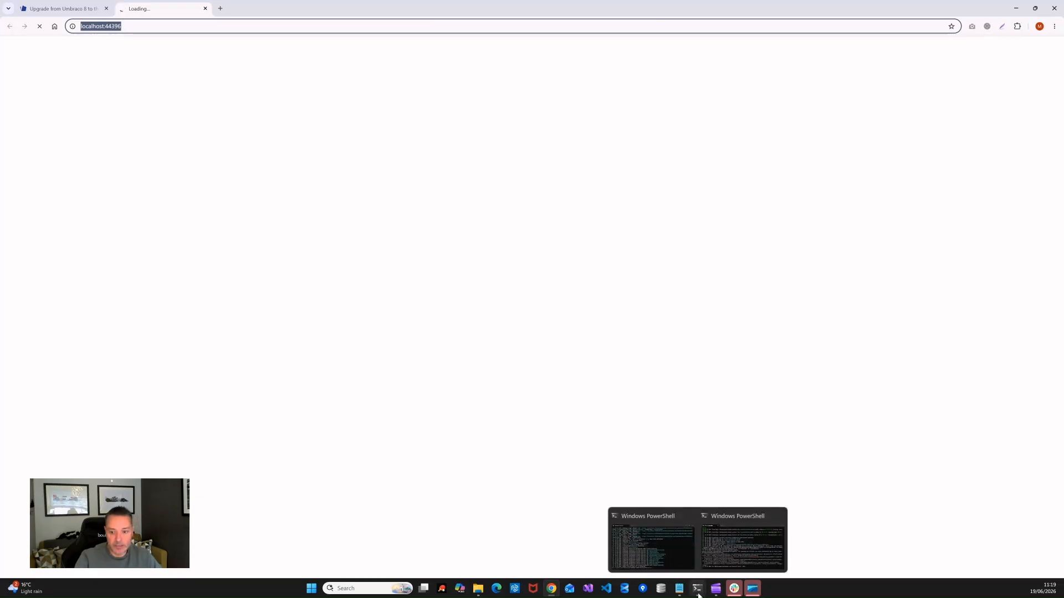
{"action": "left_click", "coordinate": [672, 555]}
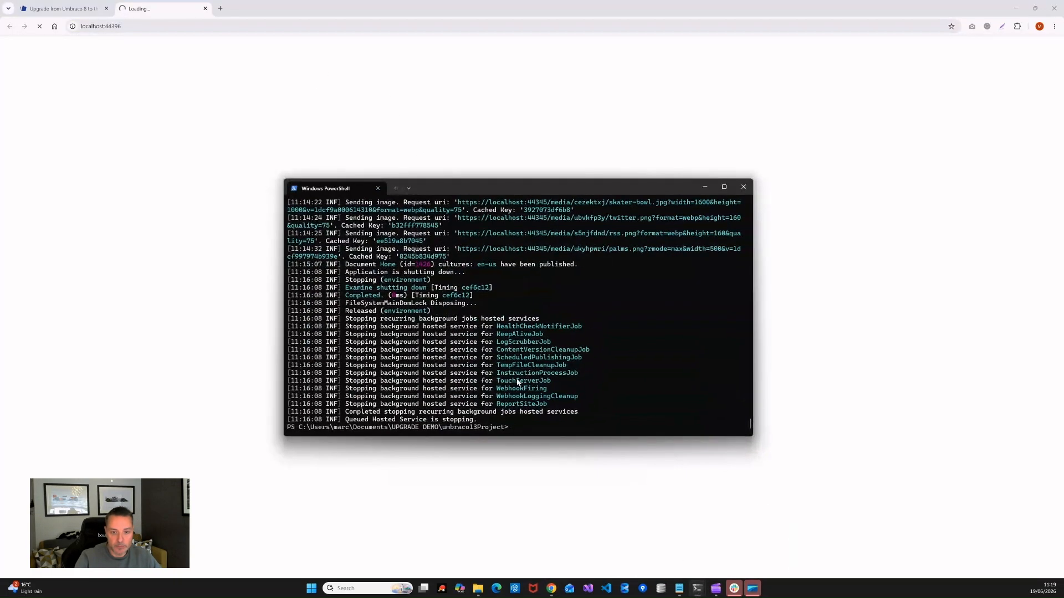
{"action": "left_click", "coordinate": [743, 187]}
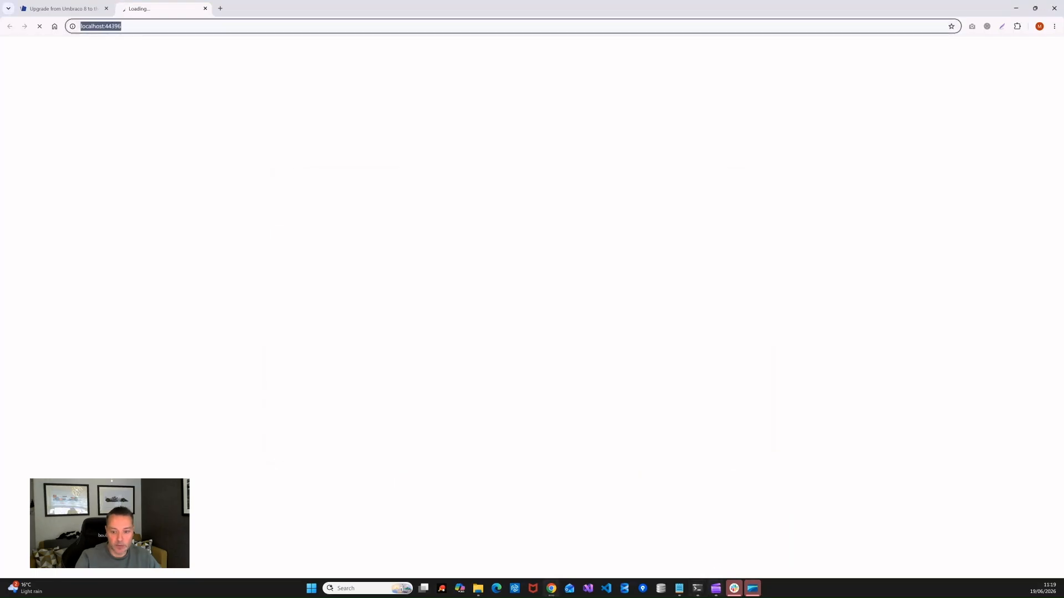
{"action": "mouse_move", "coordinate": [696, 590]}
{"action": "left_click", "coordinate": [697, 548]}
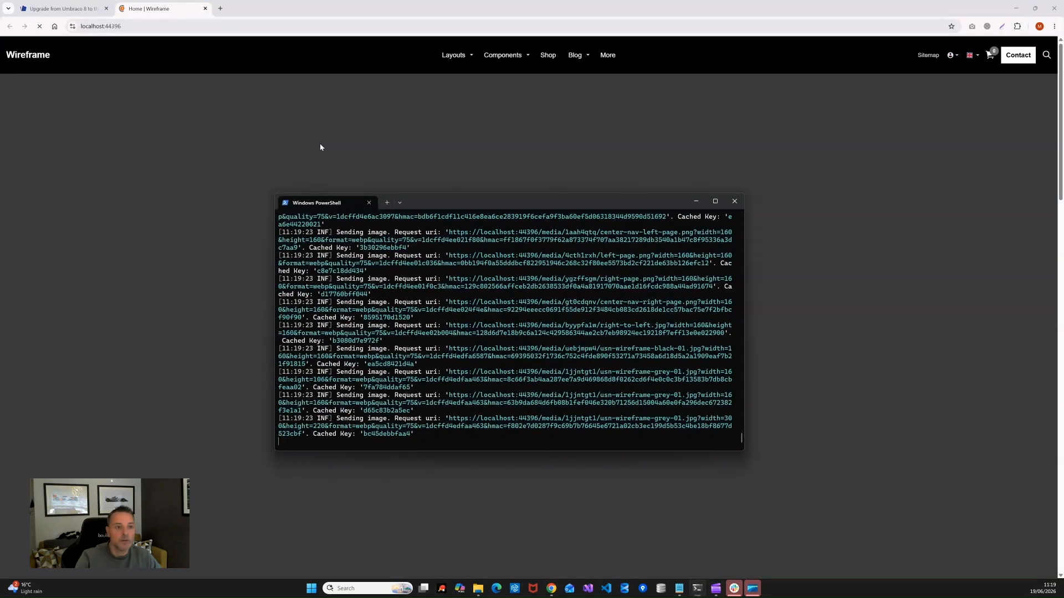
Step: Scroll the Wireframe home page to confirm its hero now renders
{"action": "left_click", "coordinate": [294, 67]}
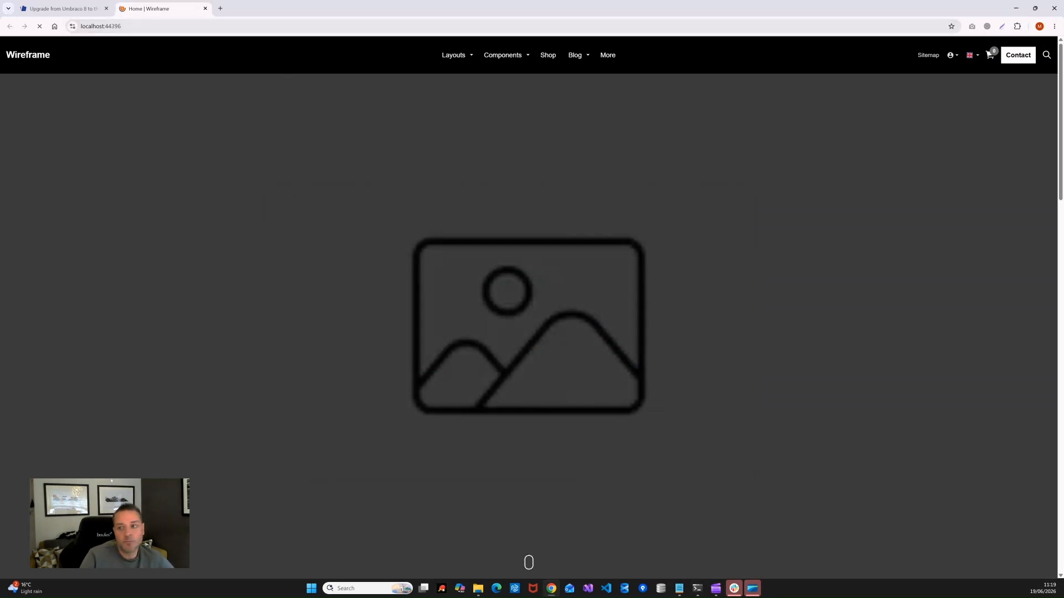
{"action": "scroll", "coordinate": [529, 326], "scroll_direction": "down", "scroll_amount": 4}
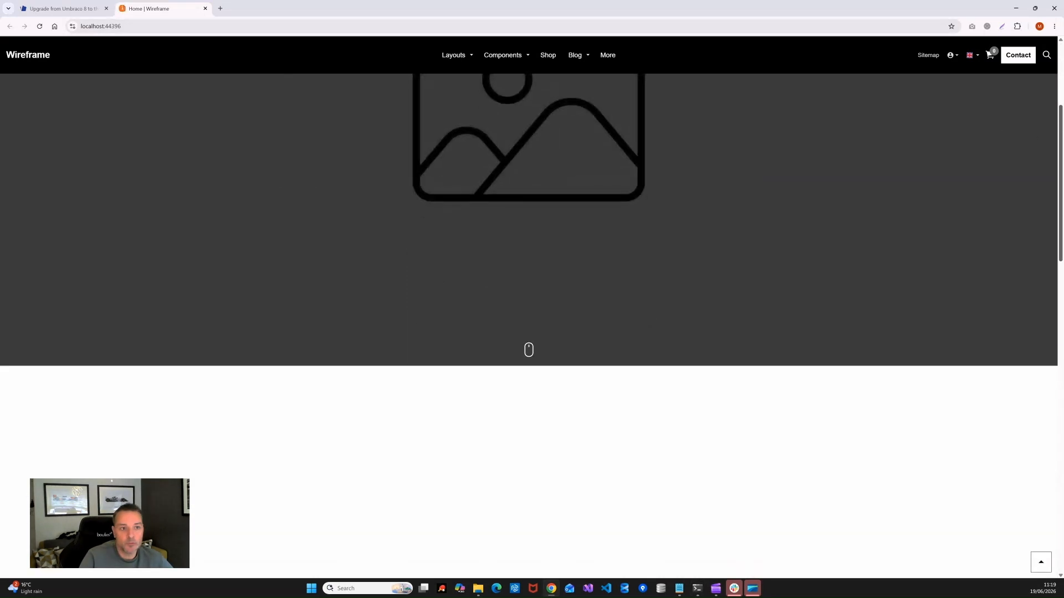
{"action": "scroll", "coordinate": [1047, 60], "scroll_direction": "up", "scroll_amount": 4}
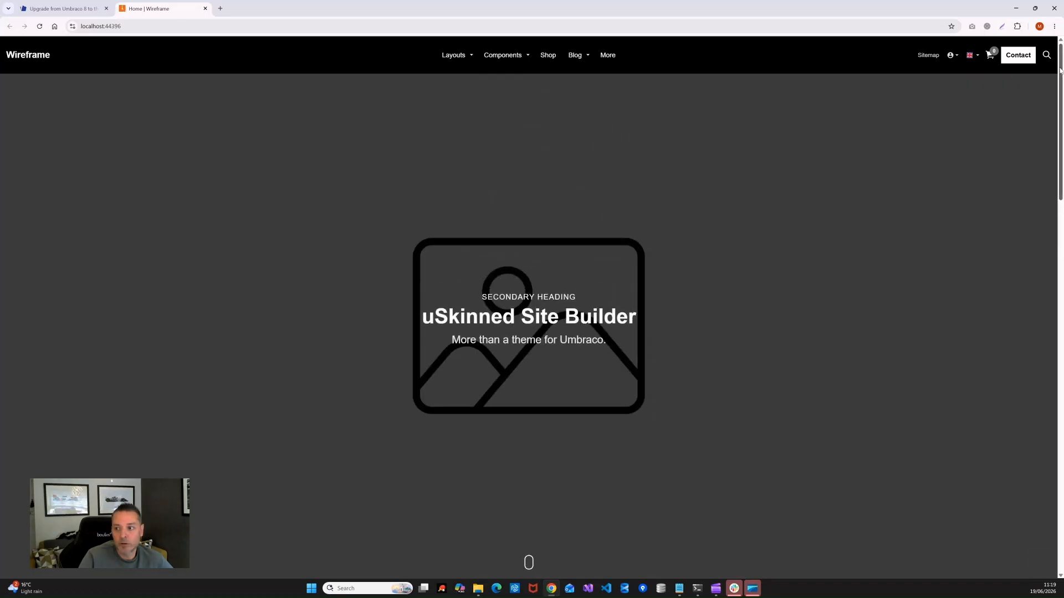
{"action": "mouse_move", "coordinate": [1061, 71]}
{"action": "left_mouse_down"}
{"action": "mouse_move", "coordinate": [1061, 449]}
{"action": "mouse_move", "coordinate": [1060, 65]}
{"action": "left_mouse_up"}
Step: Load localhost:44396/umbraco and fill in the saved admin login e-mail
{"action": "left_click", "coordinate": [210, 26]}
{"action": "left_click", "coordinate": [236, 24]}
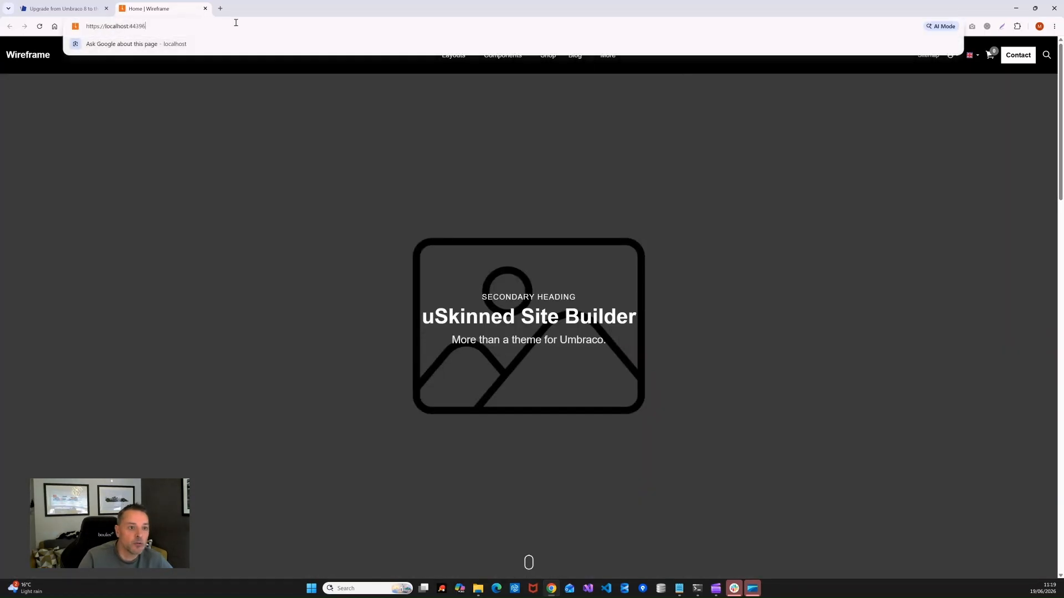
{"action": "type", "text": "/umbraco/"}
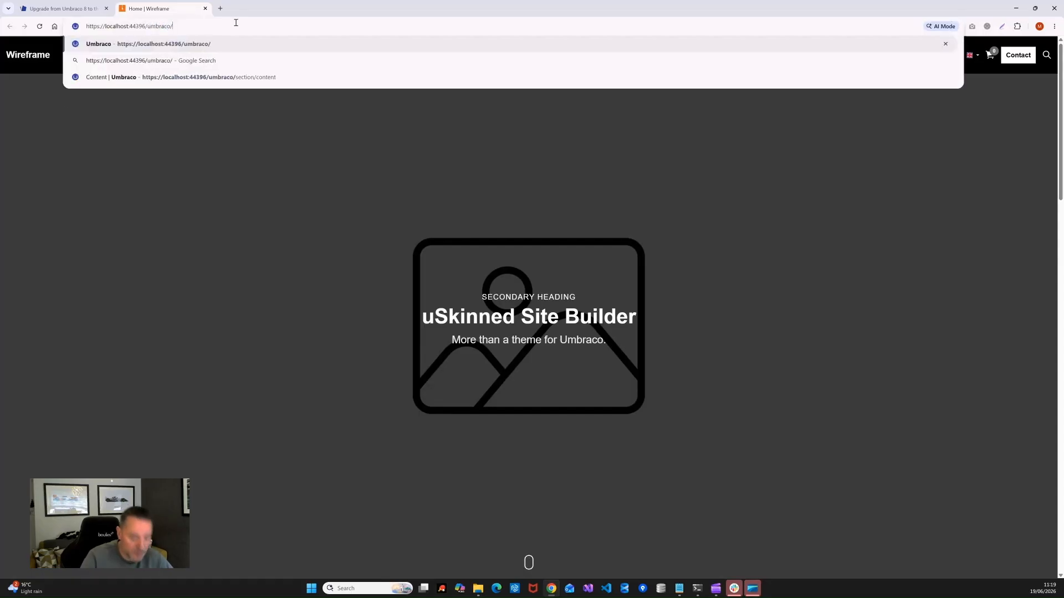
{"action": "key", "text": "Return"}
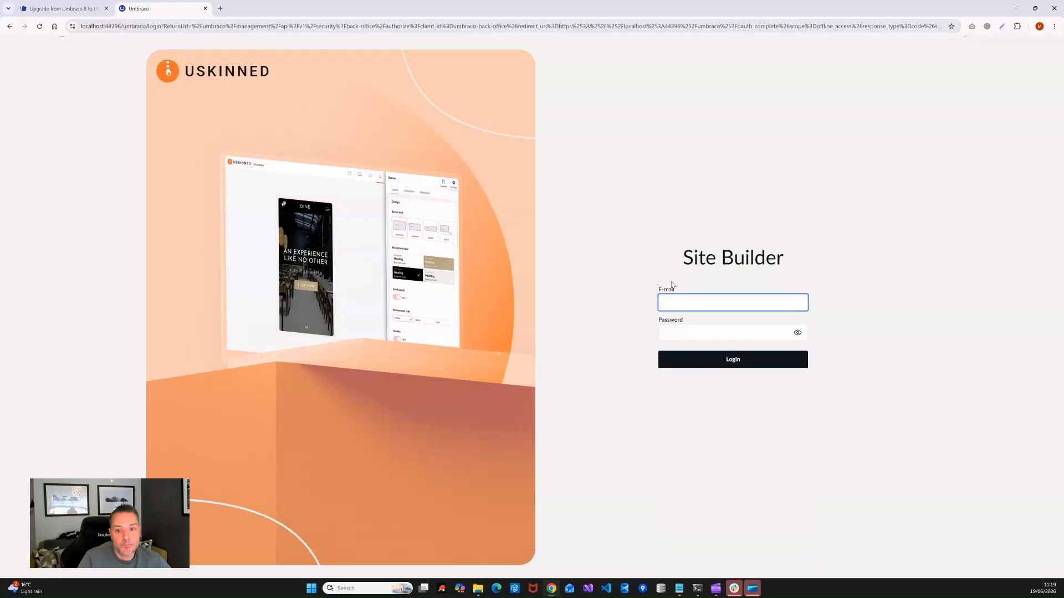
{"action": "type", "text": "a"}
{"action": "left_click", "coordinate": [730, 323]}
Step: Enter the admin password, log in to the back office, and dismiss the save-password offer
{"action": "left_click", "coordinate": [685, 331]}
{"action": "type", "text": "1"}
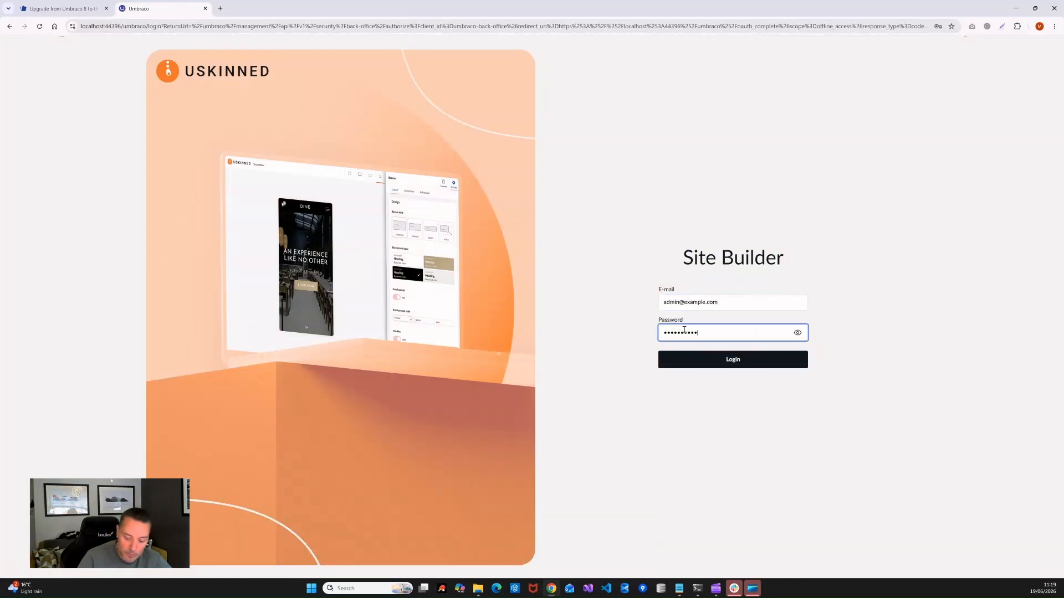
{"action": "left_click", "coordinate": [764, 367]}
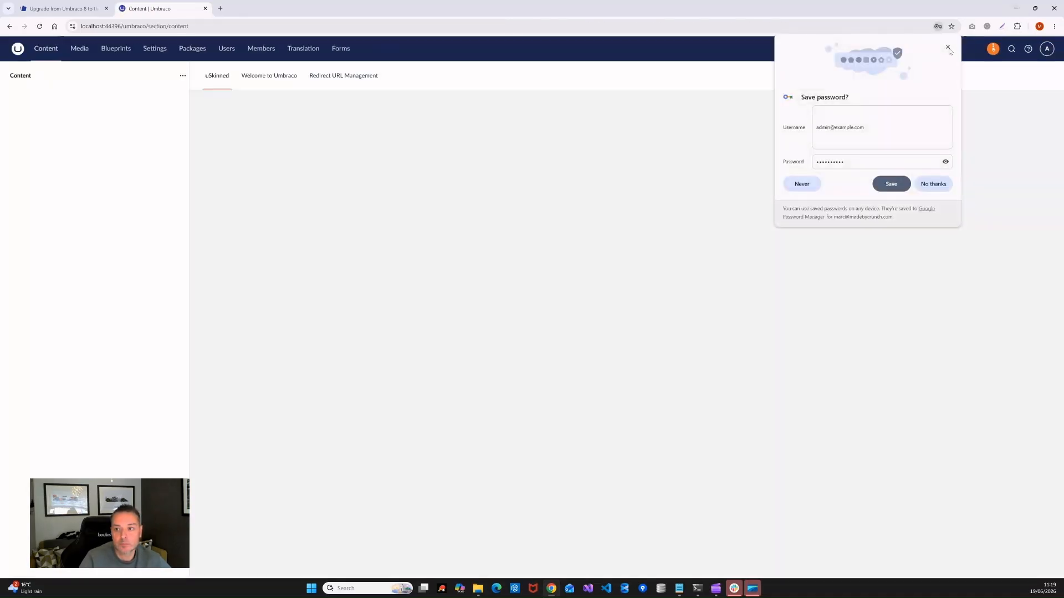
{"action": "left_click", "coordinate": [948, 47]}
Step: Check the dashboard reports Umbraco version 17.4.2, then close the back office tab
{"action": "scroll", "coordinate": [954, 435], "scroll_direction": "down", "scroll_amount": 1}
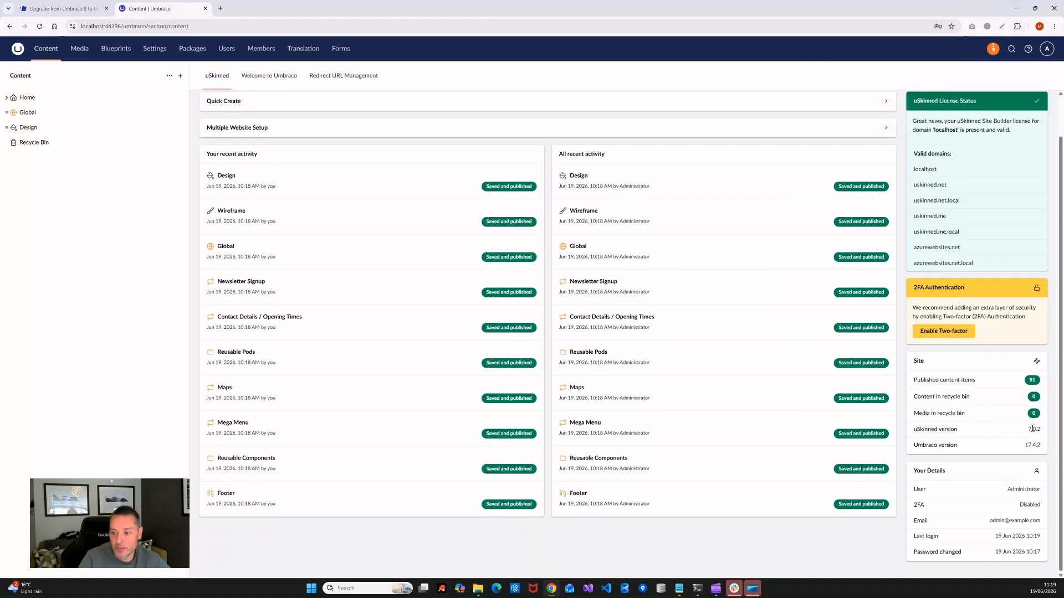
{"action": "left_click_drag", "start_coordinate": [915, 448], "coordinate": [1044, 449]}
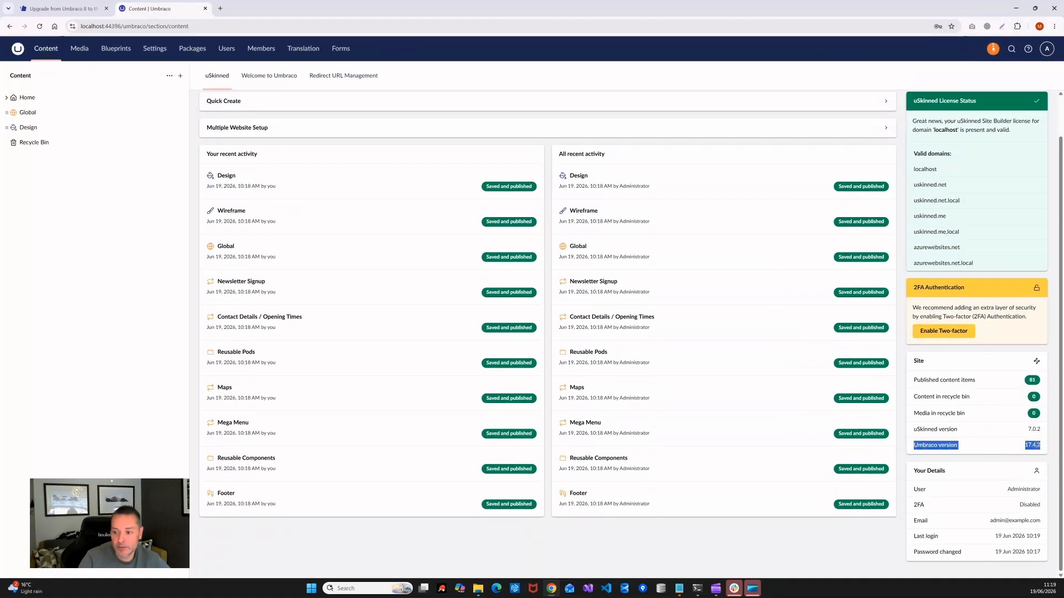
{"action": "left_click", "coordinate": [445, 77]}
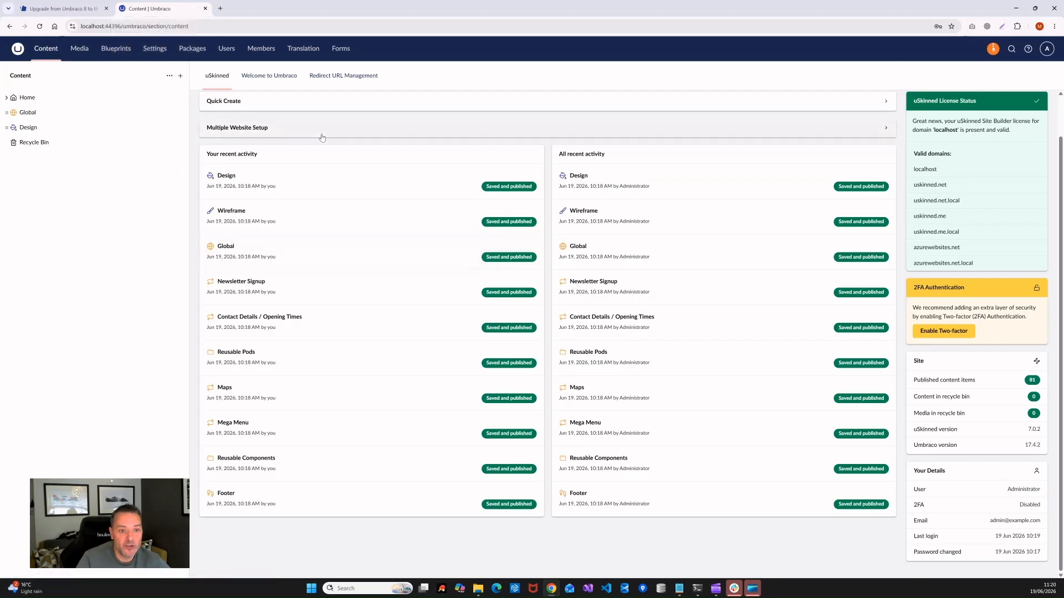
{"action": "left_click", "coordinate": [205, 9]}
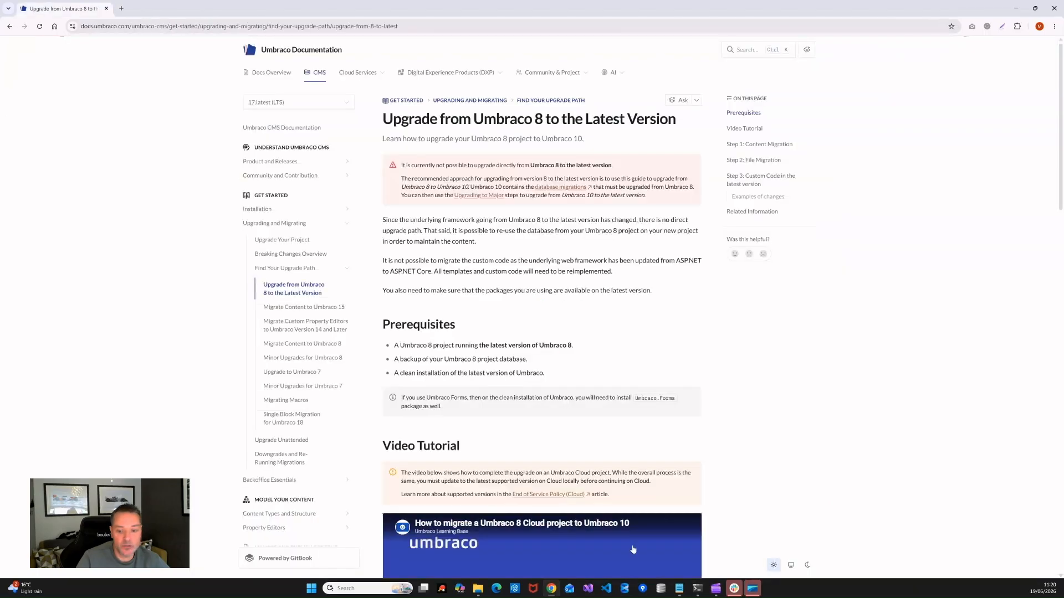
Step: Minimise Chrome and open umbraco17Project's MyProject appsettings.Development.json with Notepad
{"action": "left_click", "coordinate": [1015, 10]}
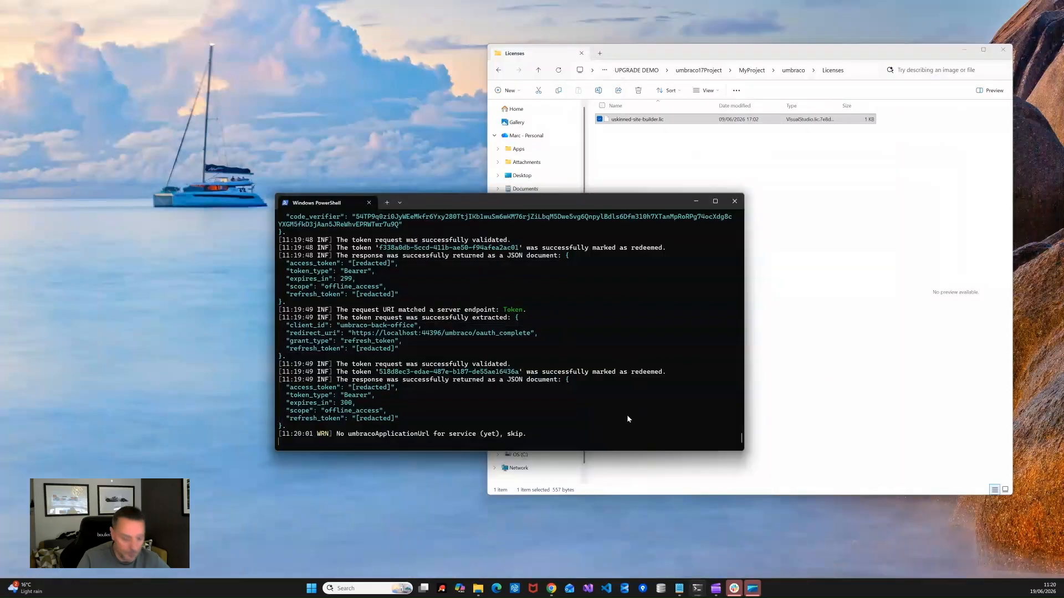
{"action": "left_click_drag", "start_coordinate": [757, 58], "coordinate": [533, 75]}
{"action": "left_click", "coordinate": [474, 88]}
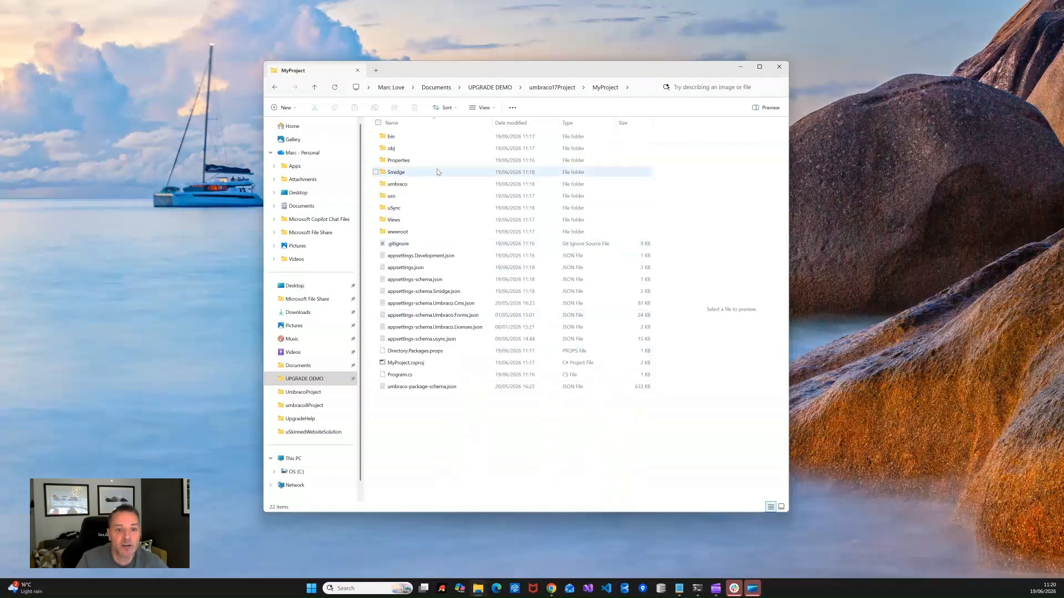
{"action": "left_click_drag", "start_coordinate": [518, 70], "coordinate": [531, 61]}
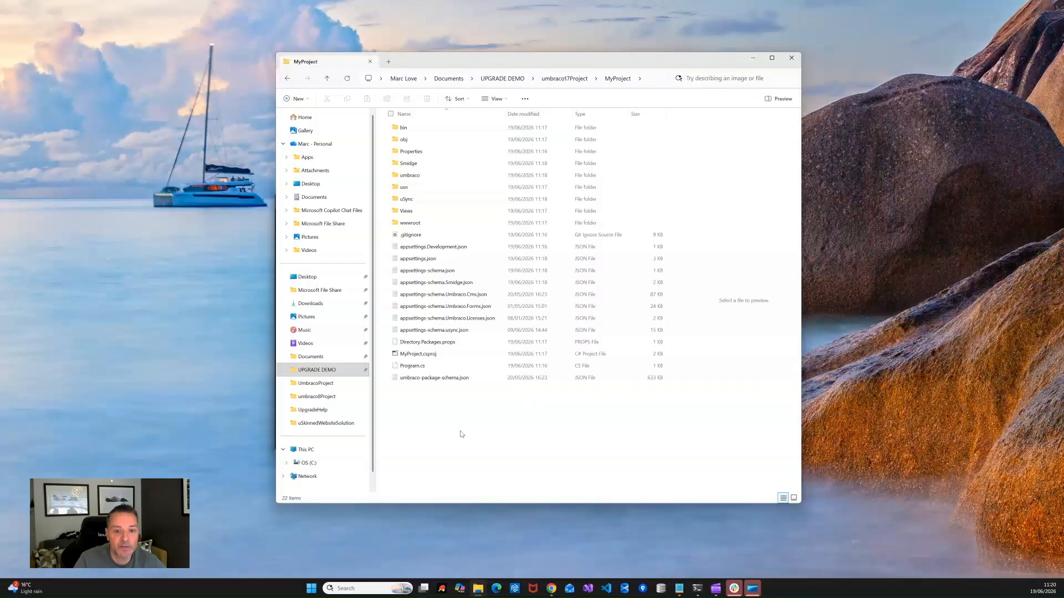
{"action": "right_click", "coordinate": [430, 247]}
{"action": "mouse_move", "coordinate": [471, 291]}
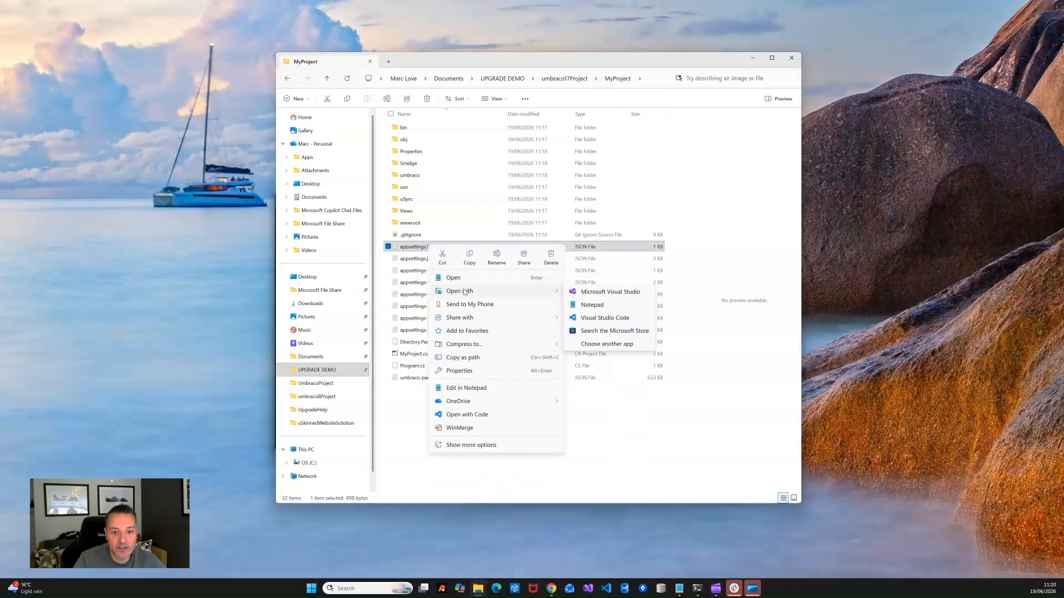
{"action": "left_click", "coordinate": [596, 303]}
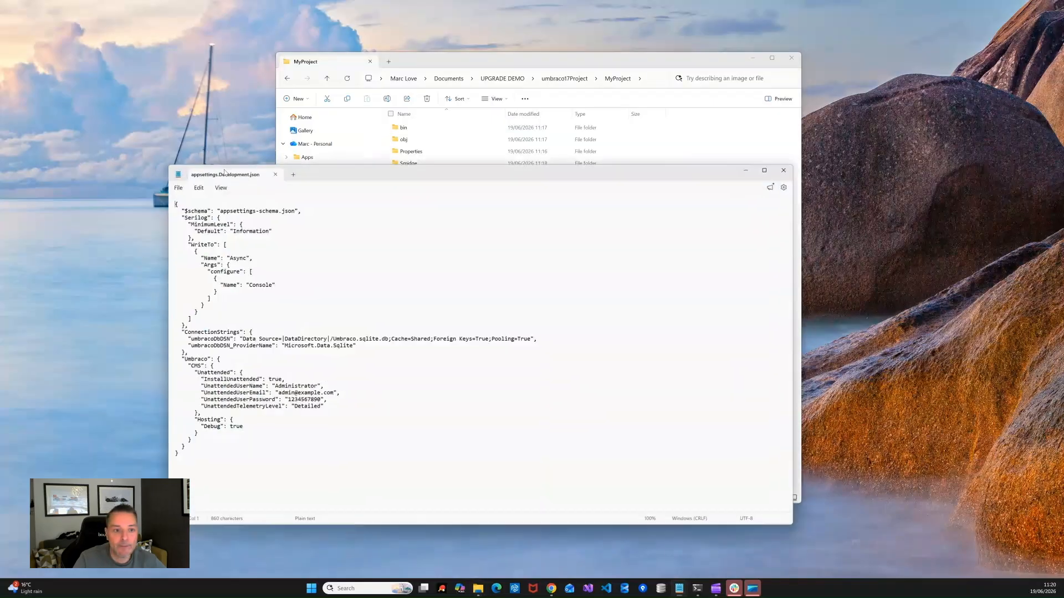
Step: Replace both ConnectionStrings lines with the indented SQL Server UmbracoUpgradeDemo connection string
{"action": "left_click_drag", "start_coordinate": [514, 161], "coordinate": [603, 90]}
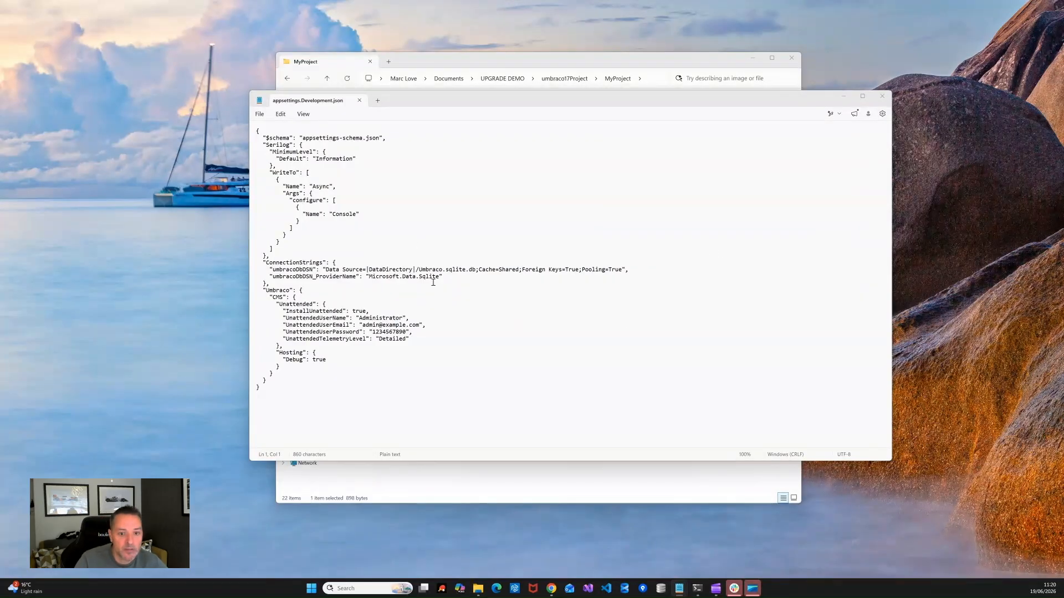
{"action": "left_click_drag", "start_coordinate": [433, 283], "coordinate": [188, 272]}
{"action": "key", "text": "ctrl+v"}
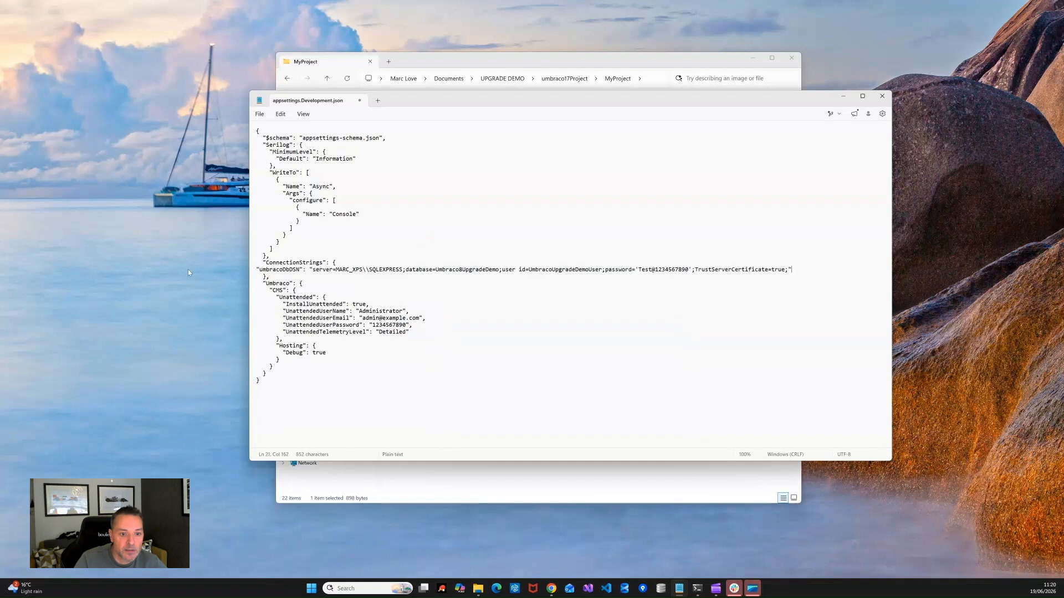
{"action": "left_click", "coordinate": [257, 269]}
{"action": "key", "text": "Tab"}
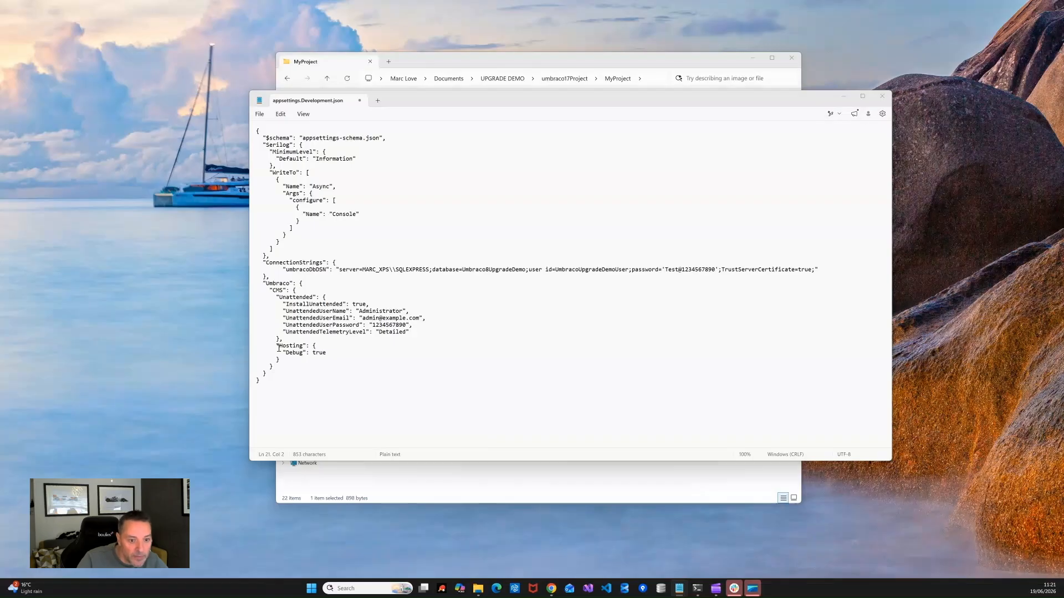
Step: Add the PackageMigration block with RunSchemaAndContentMigrations false after CMS and save appsettings.Development.json
{"action": "left_click", "coordinate": [275, 368]}
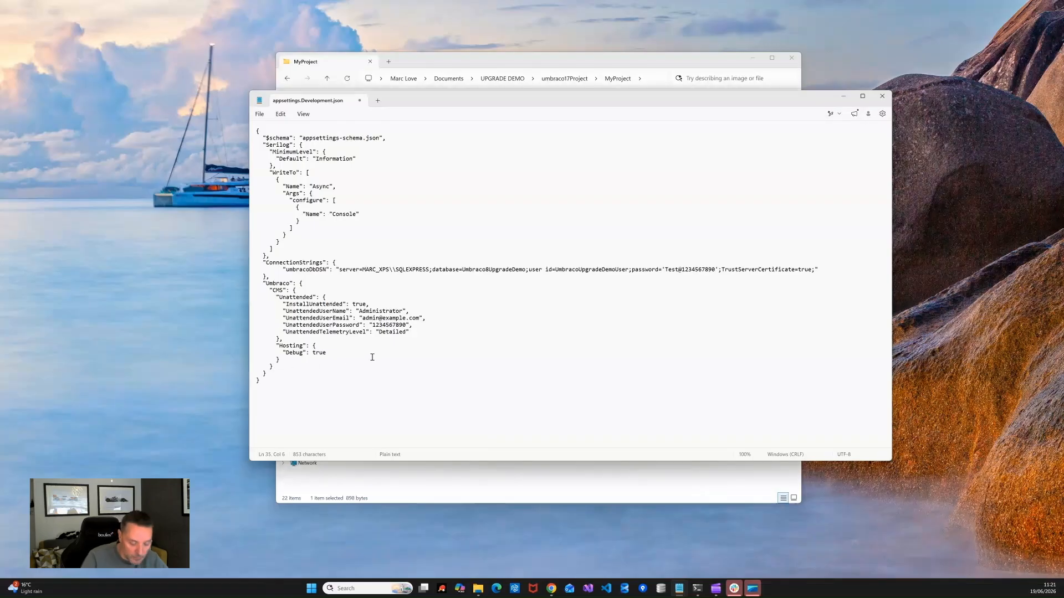
{"action": "type", "text": ",      \"PackageMigration\": {         \"RunSchemaAndContentMigrations\": false       }"}
{"action": "key", "text": "ctrl+s"}
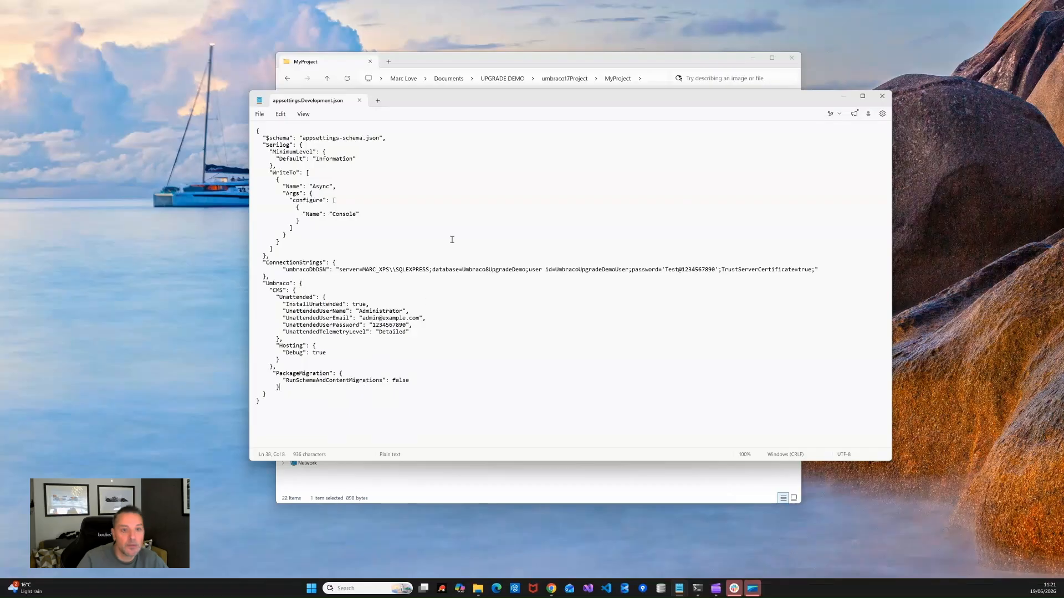
{"action": "left_click", "coordinate": [843, 97]}
{"action": "left_click", "coordinate": [699, 588]}
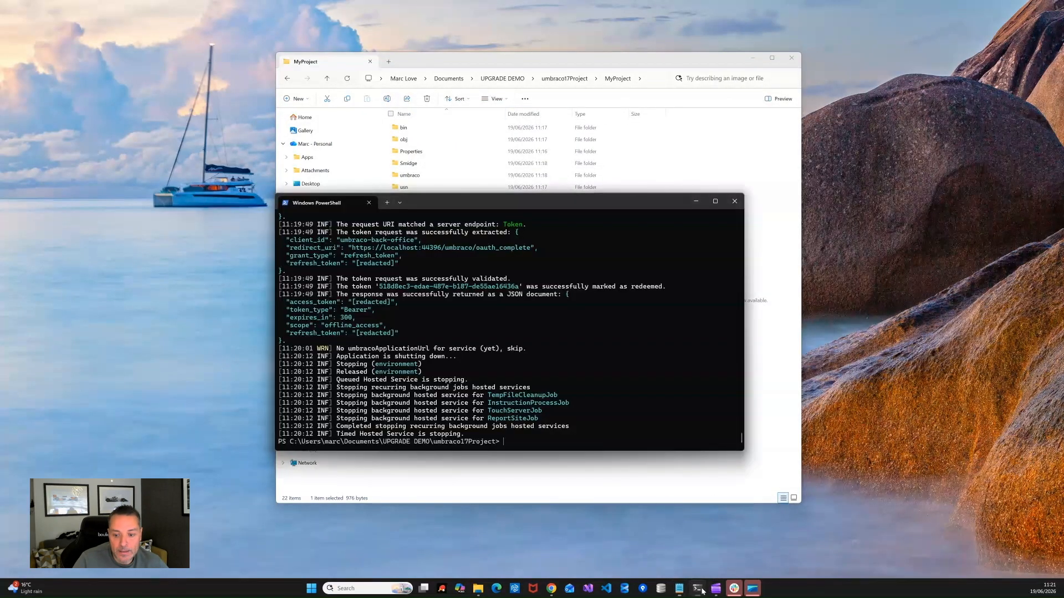
Step: Rerun dotnet run --project "MyProject" so the upgrade migrations finish, then open the oauth_complete back office link
{"action": "left_click_drag", "start_coordinate": [522, 205], "coordinate": [542, 133]}
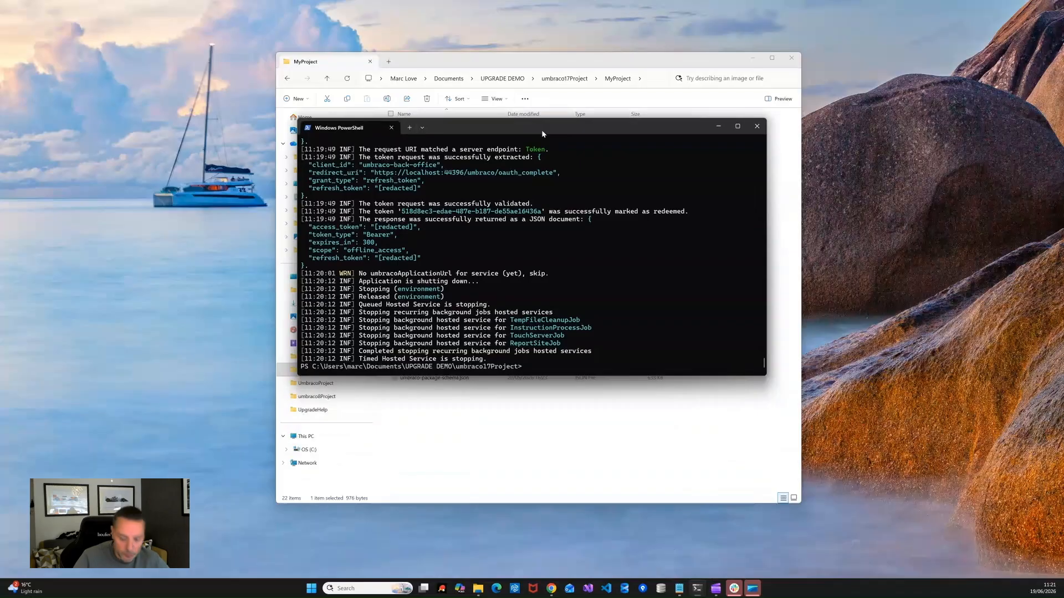
{"action": "key", "text": "Up"}
{"action": "key", "text": "Return"}
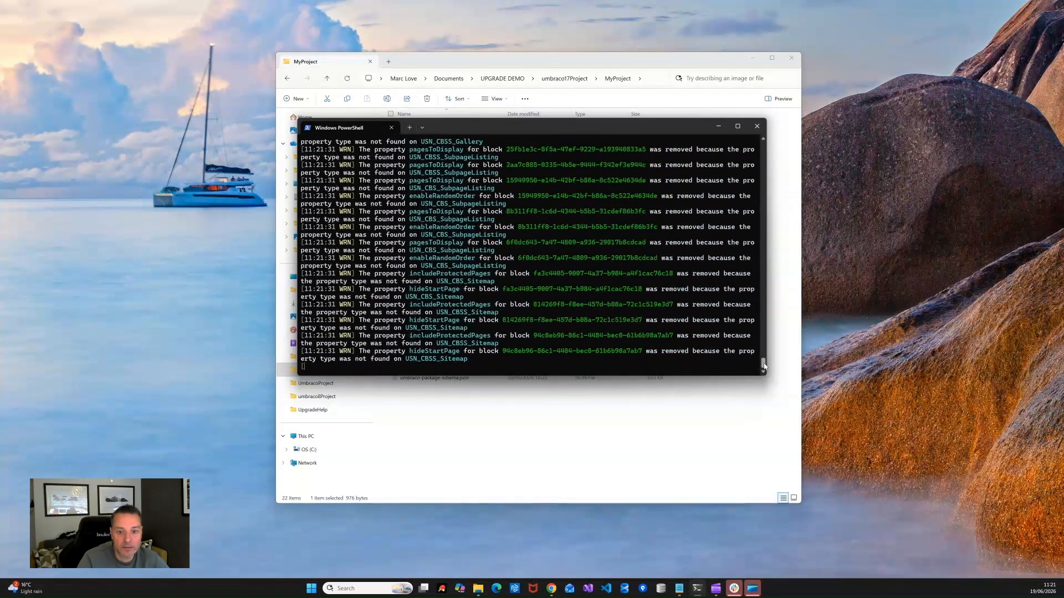
{"action": "left_click_drag", "start_coordinate": [765, 366], "coordinate": [783, 408]}
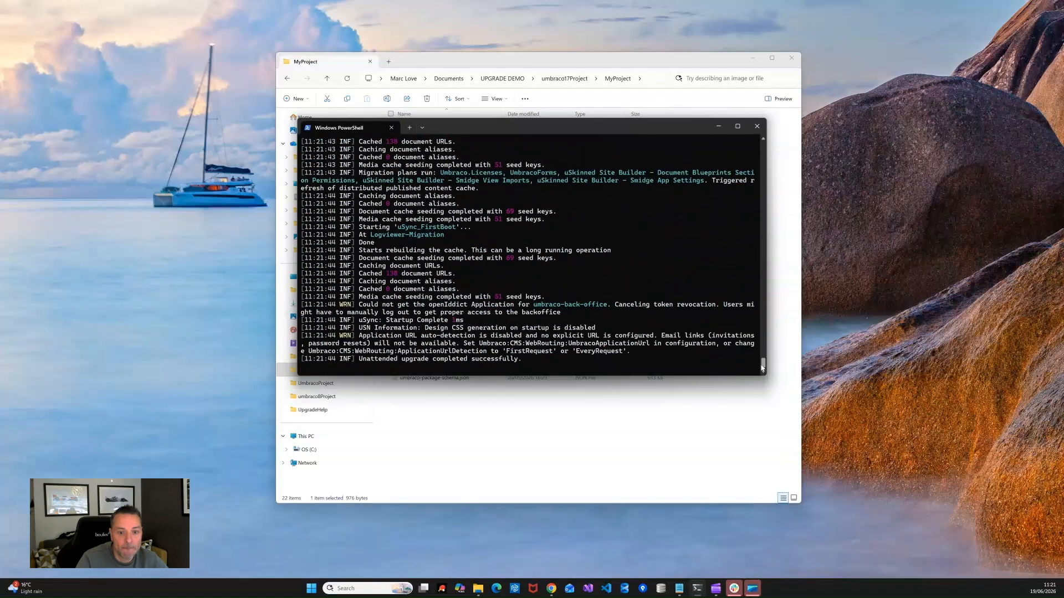
{"action": "left_click_drag", "start_coordinate": [763, 363], "coordinate": [763, 299]}
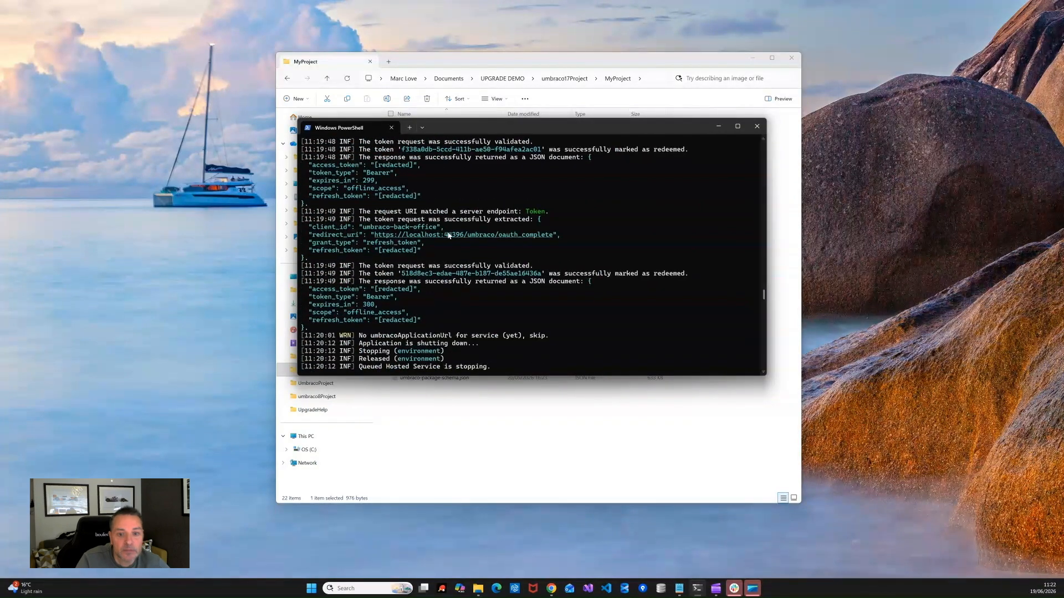
{"action": "left_click", "coordinate": [447, 235], "text": "ctrl"}
{"action": "left_click_drag", "start_coordinate": [163, 26], "coordinate": [294, 29]}
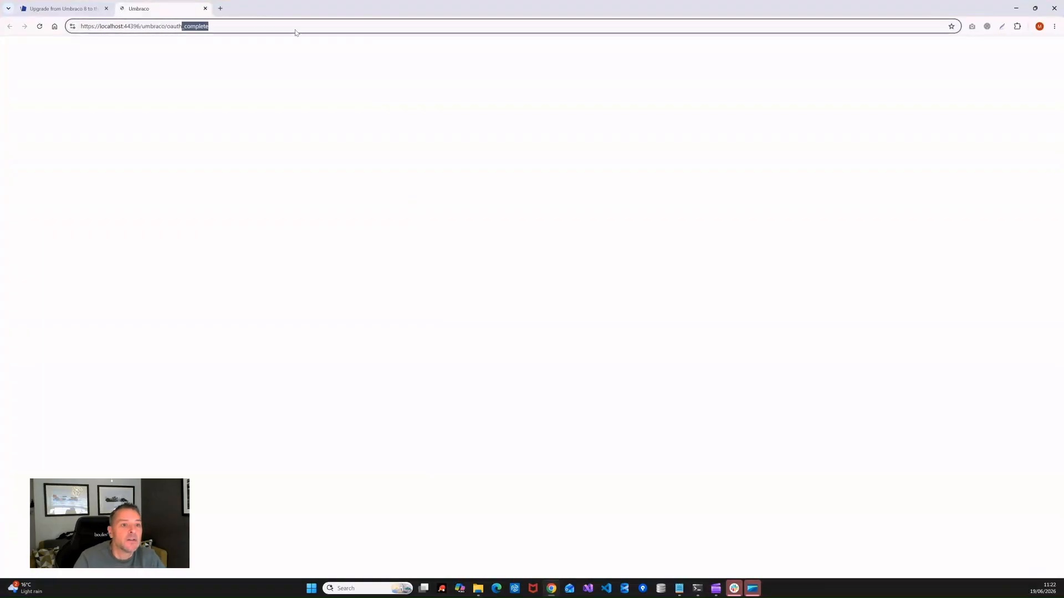
Step: Load localhost:44396, then go to /umbraco for the backoffice login page
{"action": "key", "text": "BackSpace"}
{"action": "key", "text": "BackSpace"}
{"action": "key", "text": "BackSpace"}
{"action": "key", "text": "BackSpace"}
{"action": "key", "text": "BackSpace"}
{"action": "key", "text": "BackSpace"}
{"action": "key", "text": "BackSpace"}
{"action": "key", "text": "BackSpace"}
{"action": "key", "text": "BackSpace"}
{"action": "key", "text": "BackSpace"}
{"action": "key", "text": "BackSpace"}
{"action": "key", "text": "BackSpace"}
{"action": "key", "text": "BackSpace"}
{"action": "key", "text": "BackSpace"}
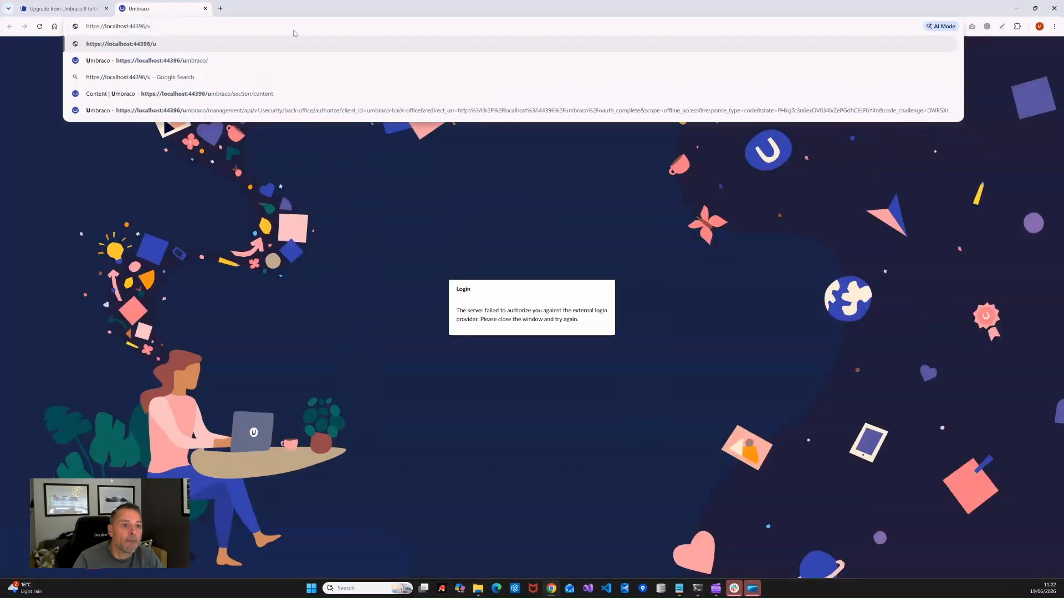
{"action": "key", "text": "Return"}
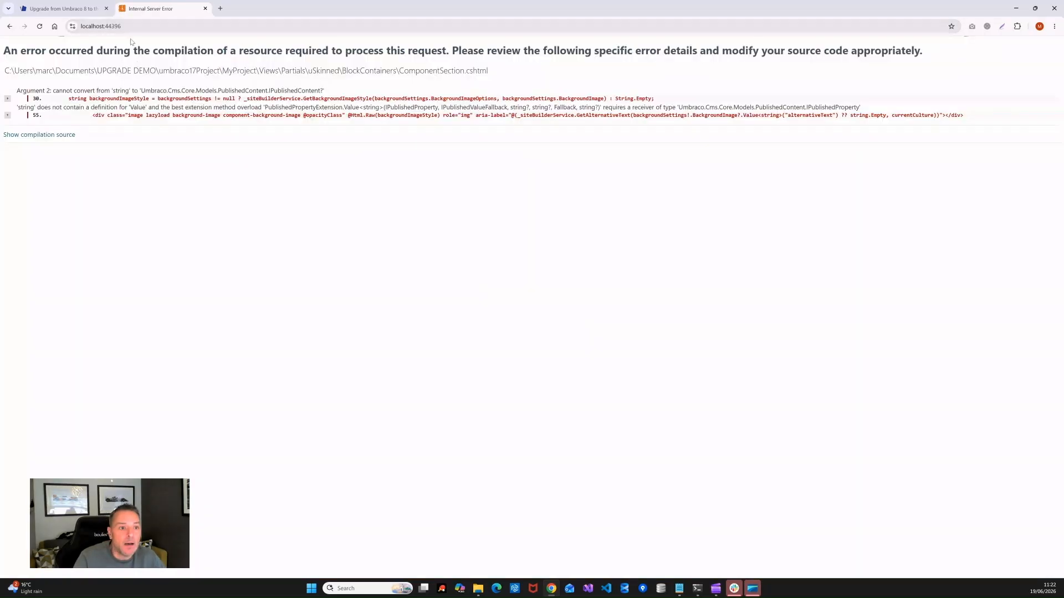
{"action": "left_click", "coordinate": [166, 26]}
{"action": "left_click", "coordinate": [174, 26]}
{"action": "type", "text": "/umbraco/"}
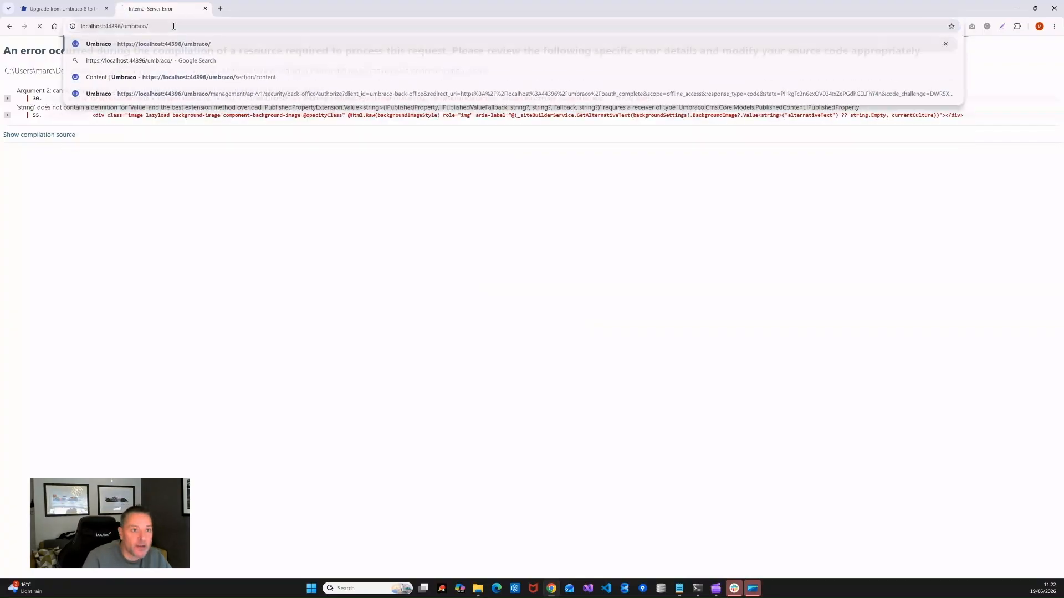
{"action": "key", "text": "Return"}
Step: Log in with the autofilled admin e-mail and the account password, then bring the MyProject folder forward
{"action": "left_click", "coordinate": [685, 298]}
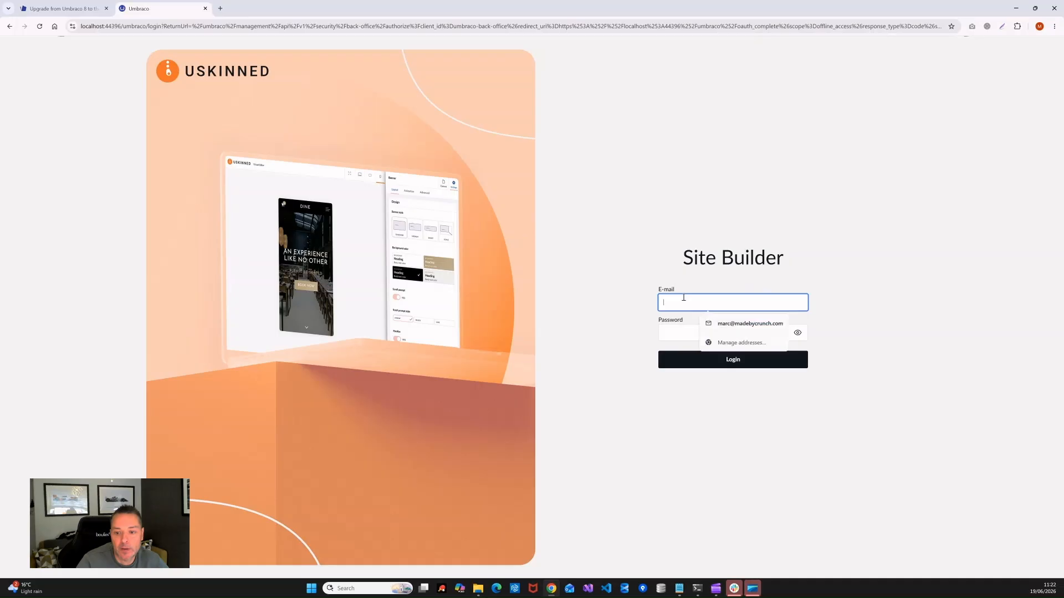
{"action": "type", "text": "a"}
{"action": "key", "text": "Down"}
{"action": "key", "text": "Tab"}
{"action": "type", "text": "•"}
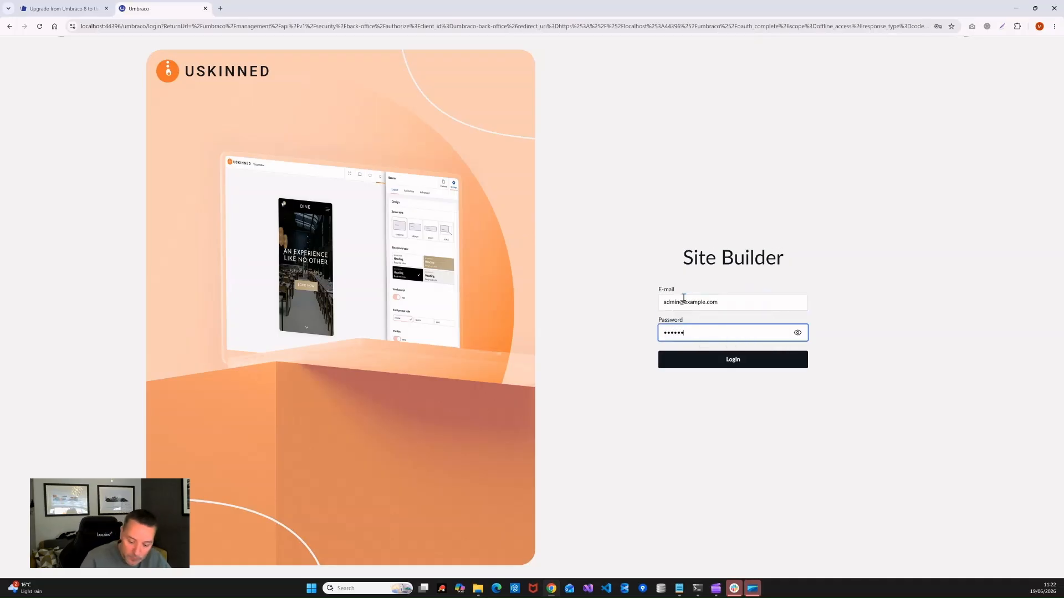
{"action": "left_click", "coordinate": [751, 365]}
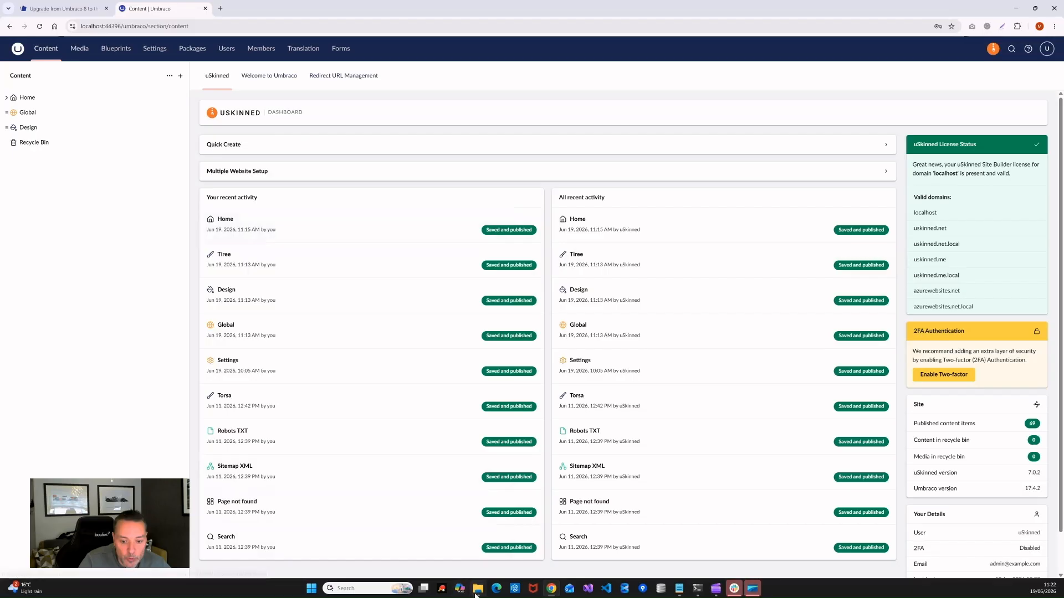
{"action": "mouse_move", "coordinate": [477, 593]}
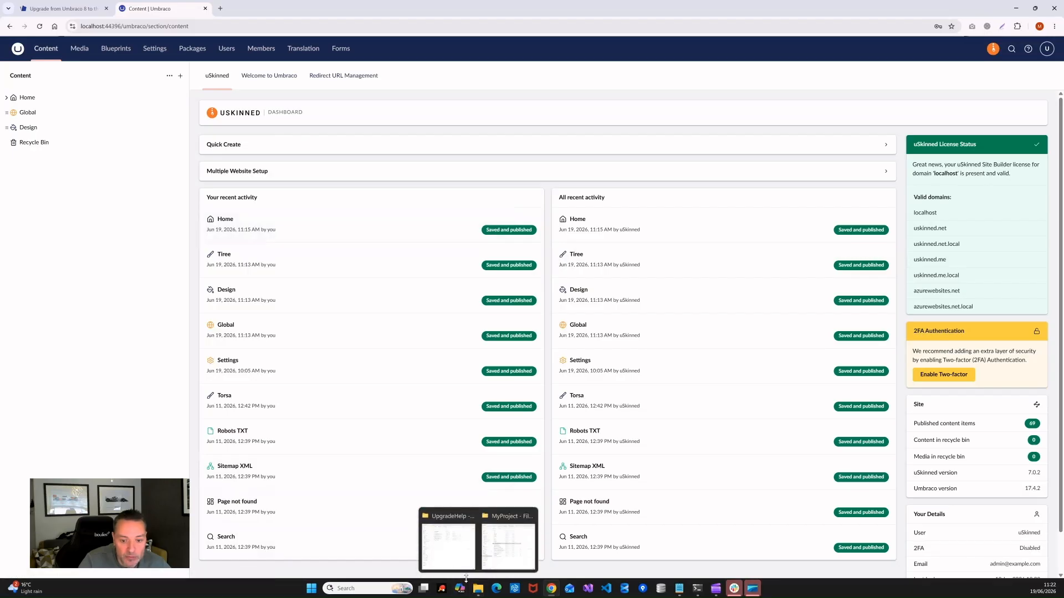
{"action": "left_click", "coordinate": [508, 547]}
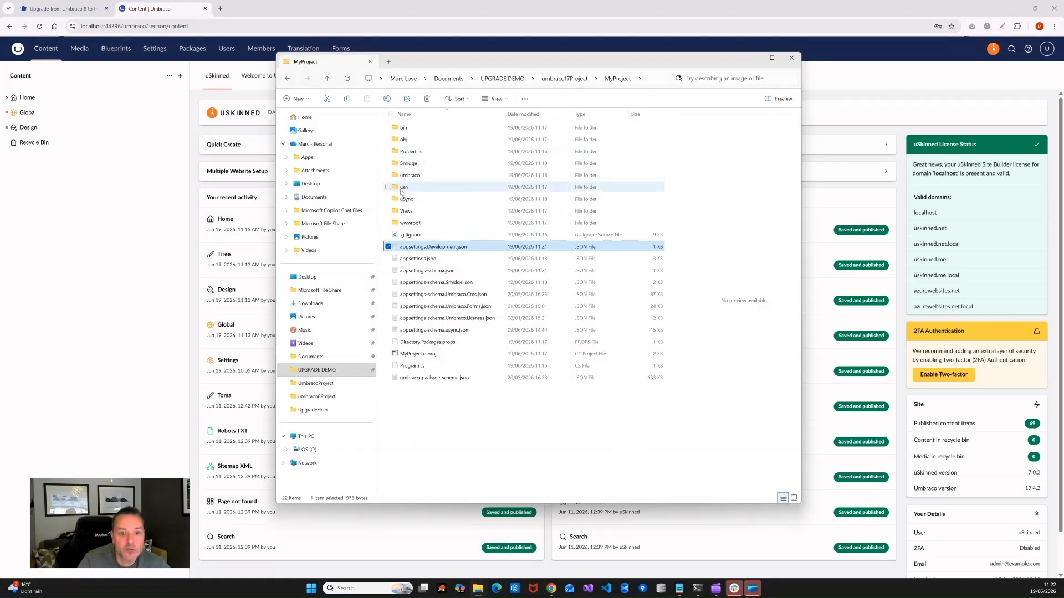
Step: Copy the seven folders from usn\updates\7_0_2\uSync\v17
{"action": "double_click", "coordinate": [406, 193]}
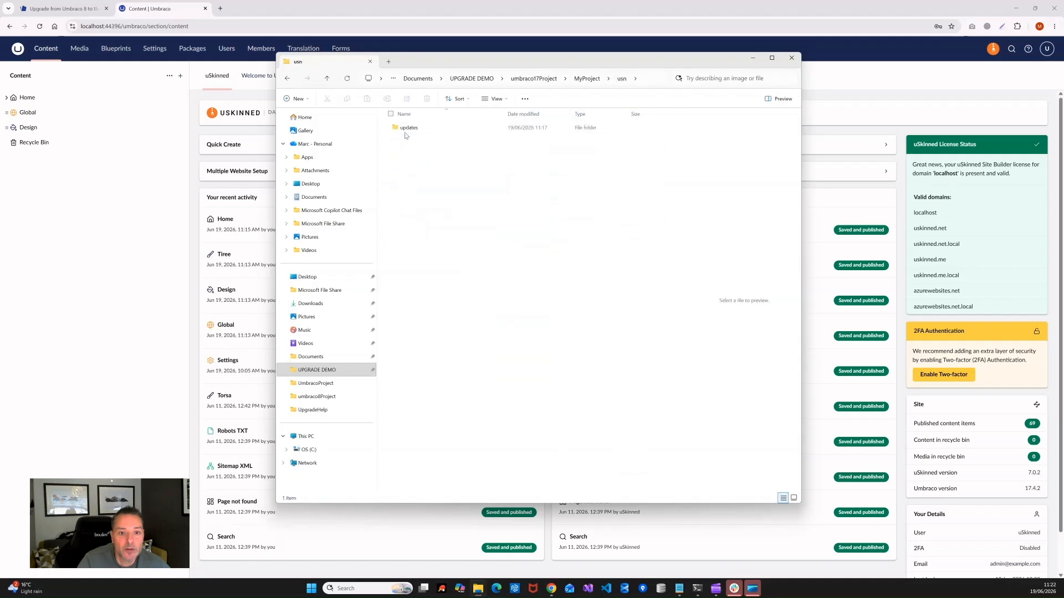
{"action": "double_click", "coordinate": [404, 128]}
{"action": "double_click", "coordinate": [404, 128]}
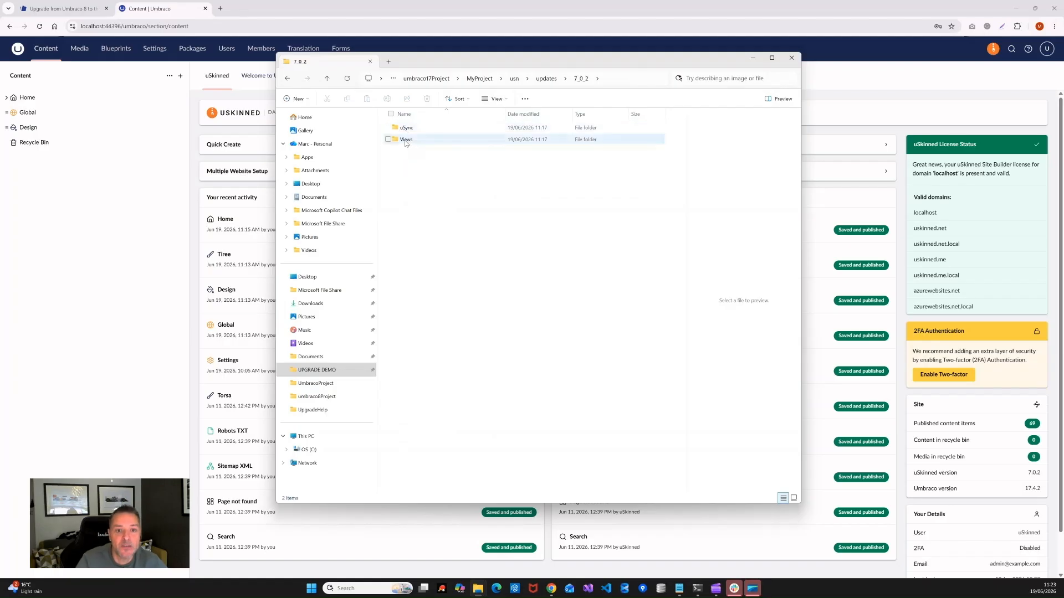
{"action": "double_click", "coordinate": [406, 127]}
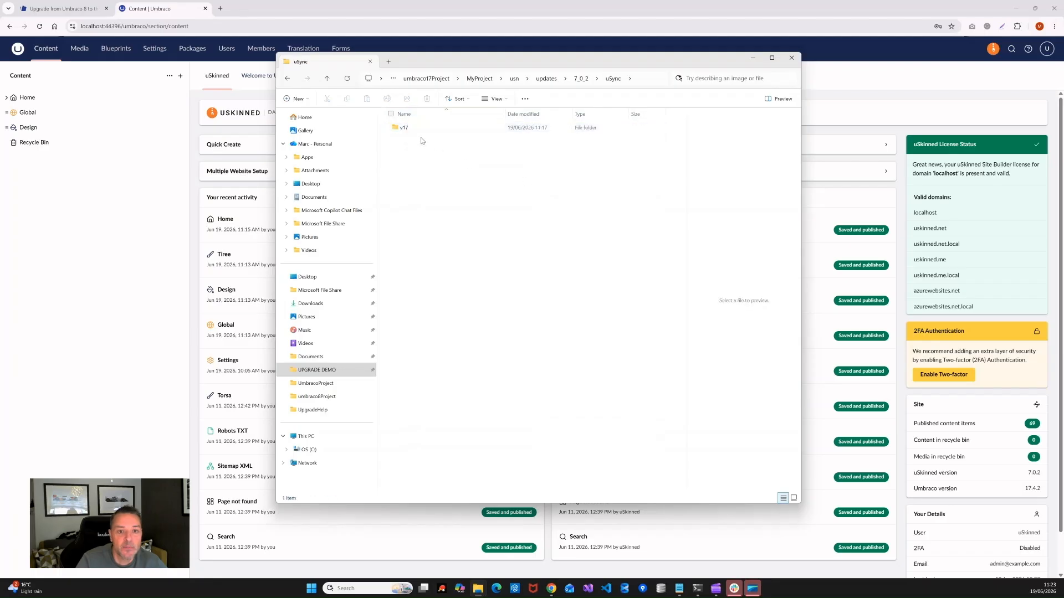
{"action": "double_click", "coordinate": [404, 128]}
{"action": "left_click_drag", "start_coordinate": [580, 280], "coordinate": [394, 128]}
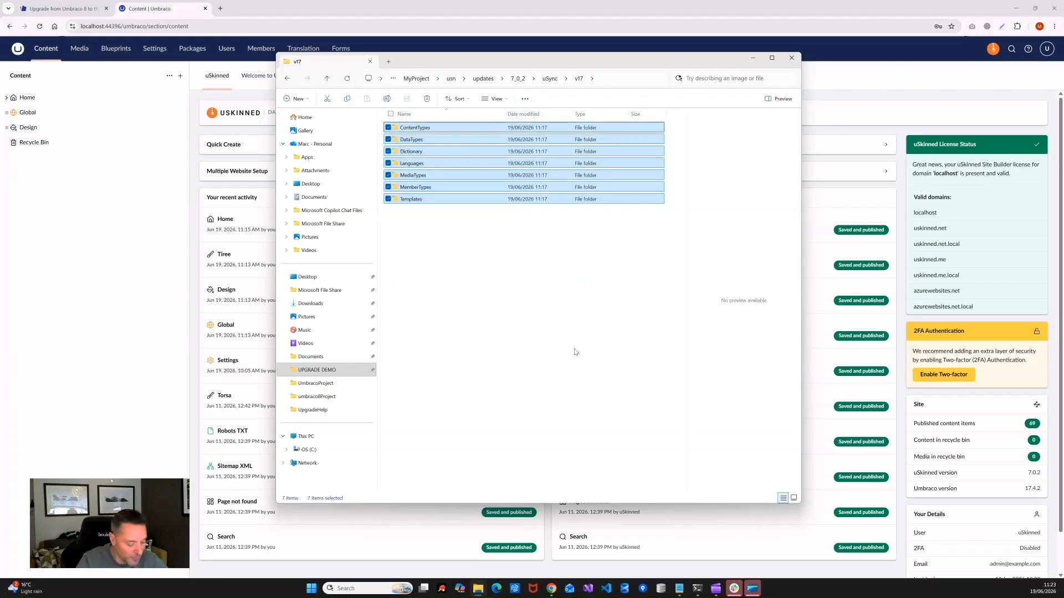
{"action": "key", "text": "ctrl+c"}
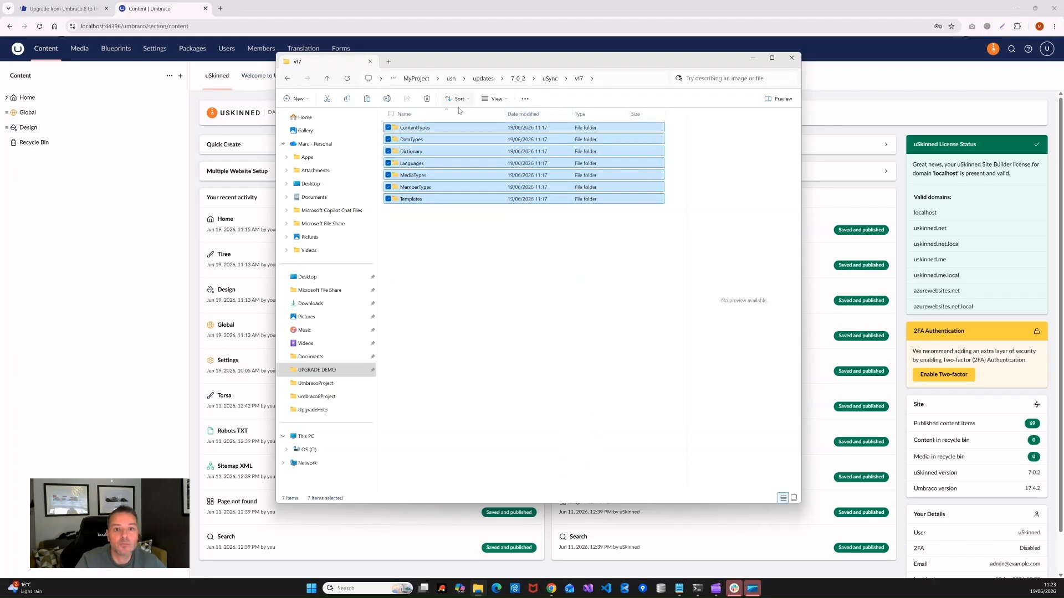
Step: Delete the ten old folders in MyProject\uSync\v17 and paste the copied update folders there
{"action": "left_click", "coordinate": [416, 79]}
{"action": "double_click", "coordinate": [413, 201]}
{"action": "double_click", "coordinate": [403, 128]}
{"action": "left_click", "coordinate": [403, 127]}
{"action": "left_click", "coordinate": [416, 233], "text": "shift"}
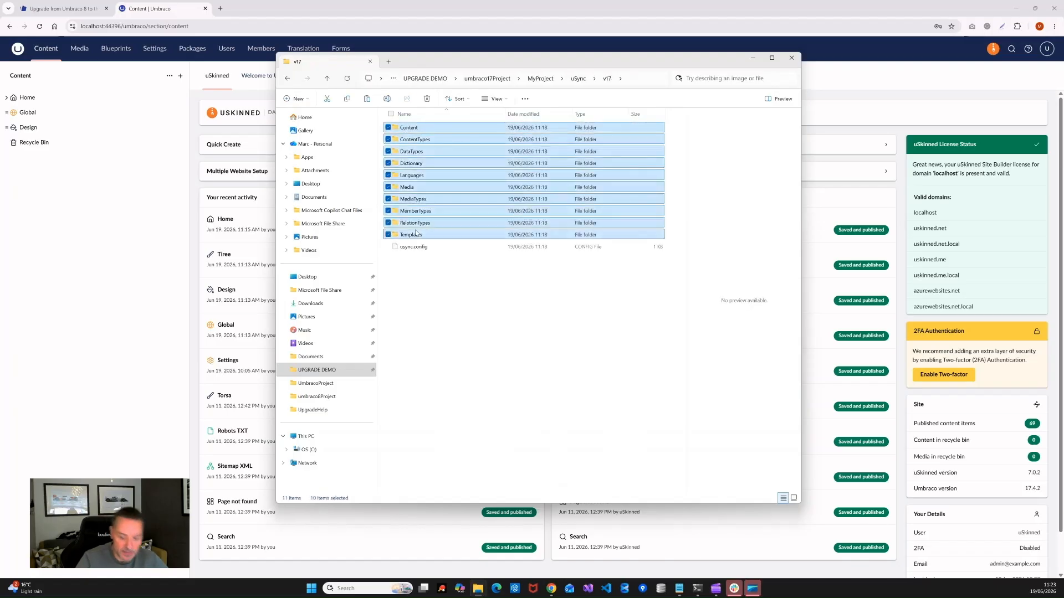
{"action": "key", "text": "Delete"}
{"action": "right_click", "coordinate": [487, 288]}
{"action": "left_click", "coordinate": [502, 304]}
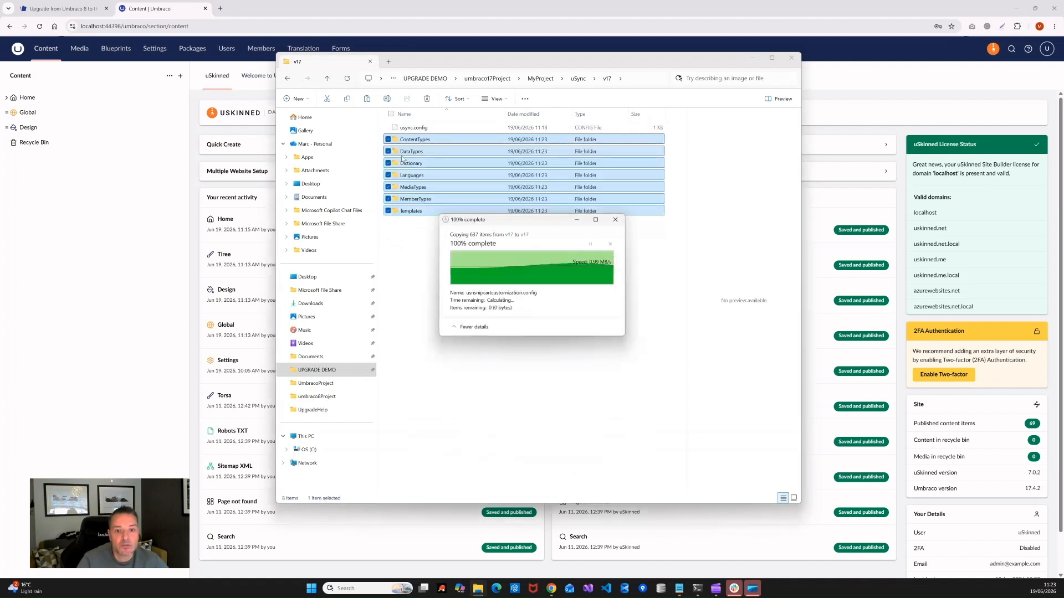
{"action": "left_click", "coordinate": [117, 281]}
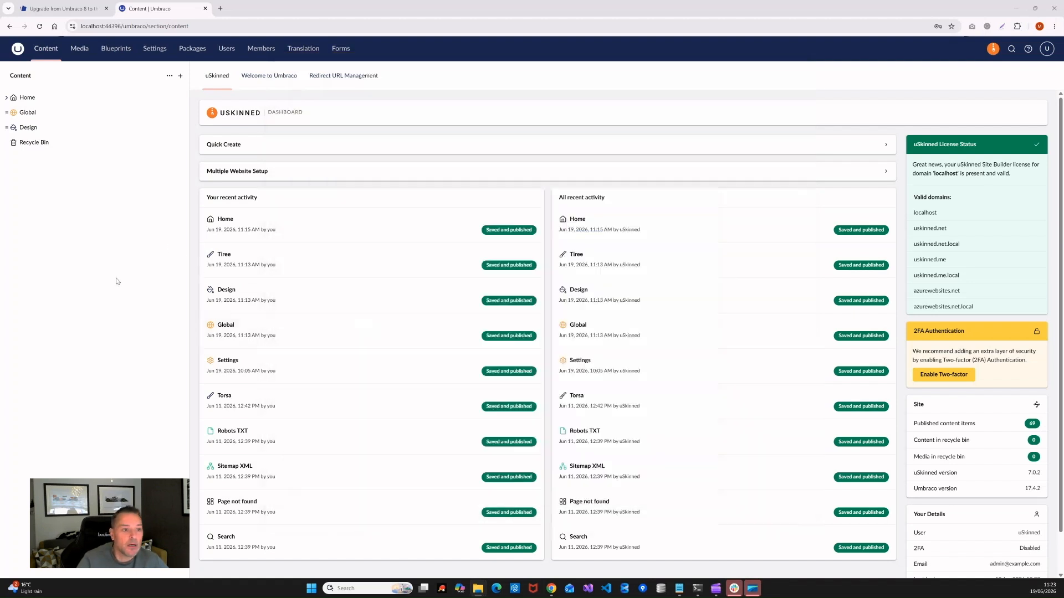
Step: On the uSync dashboard, import Settings twice, then import Content and view the dictionary changes
{"action": "left_click", "coordinate": [157, 54]}
{"action": "left_click", "coordinate": [38, 302]}
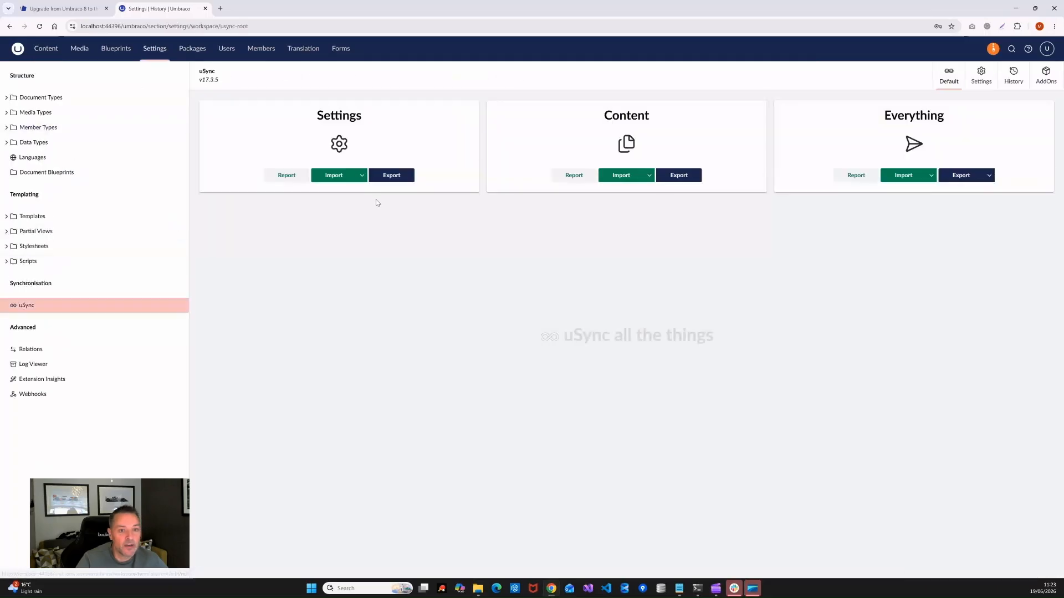
{"action": "left_click", "coordinate": [334, 175]}
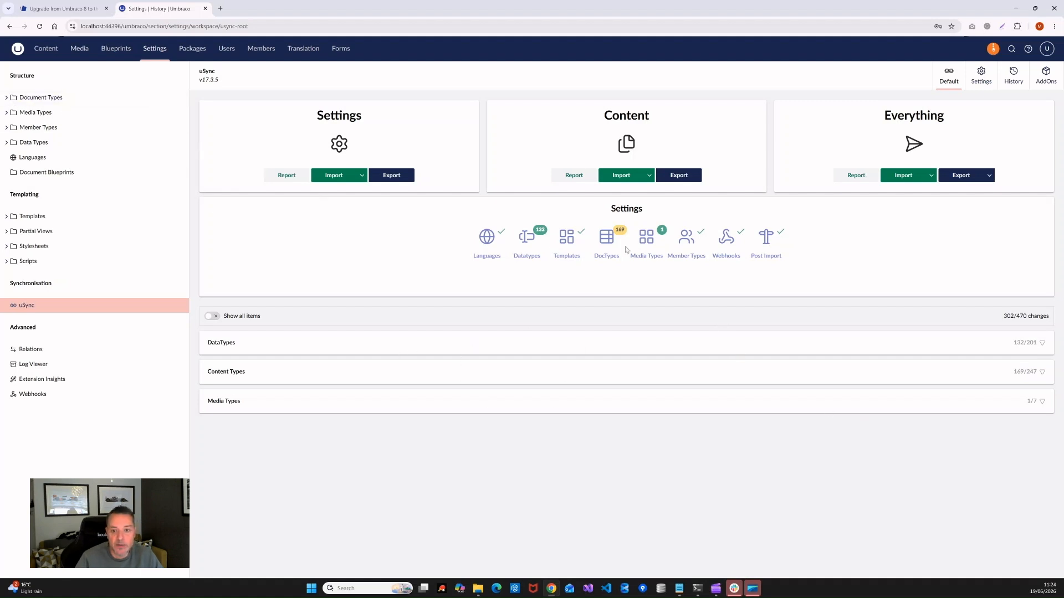
{"action": "left_click", "coordinate": [333, 176]}
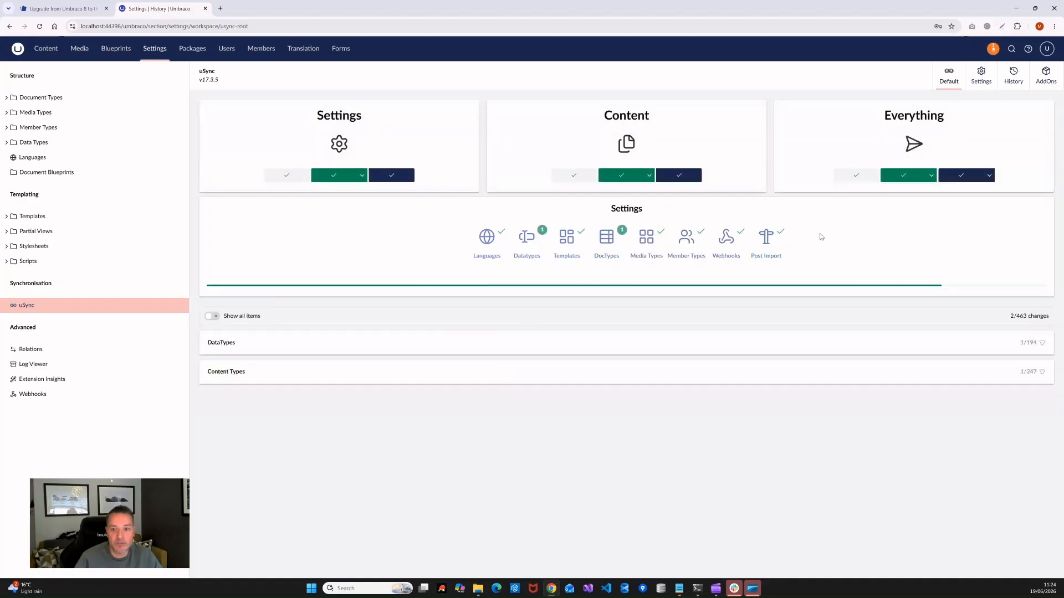
{"action": "left_click", "coordinate": [621, 175]}
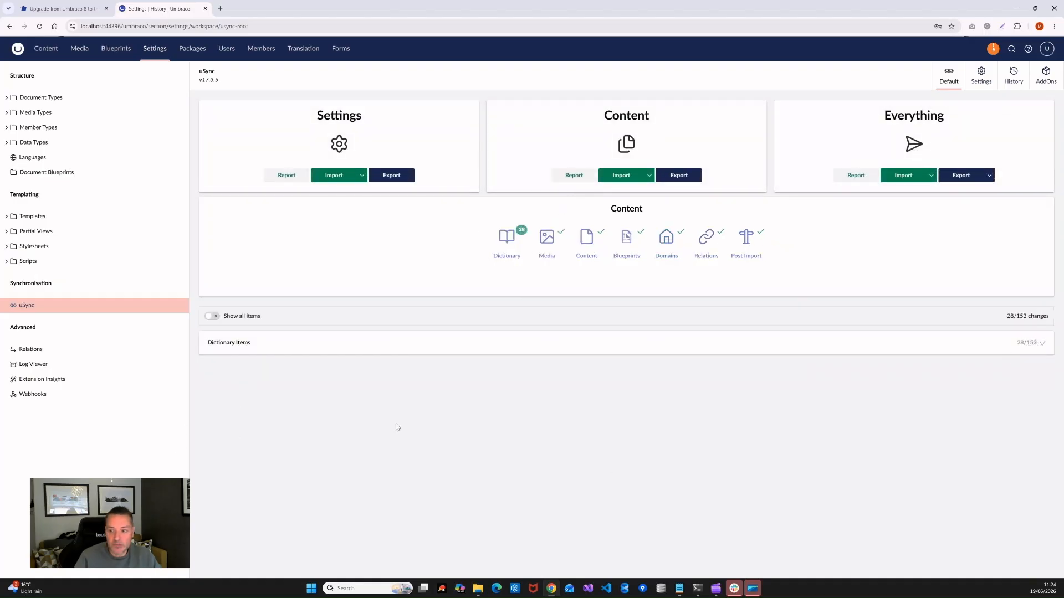
{"action": "left_click", "coordinate": [274, 342]}
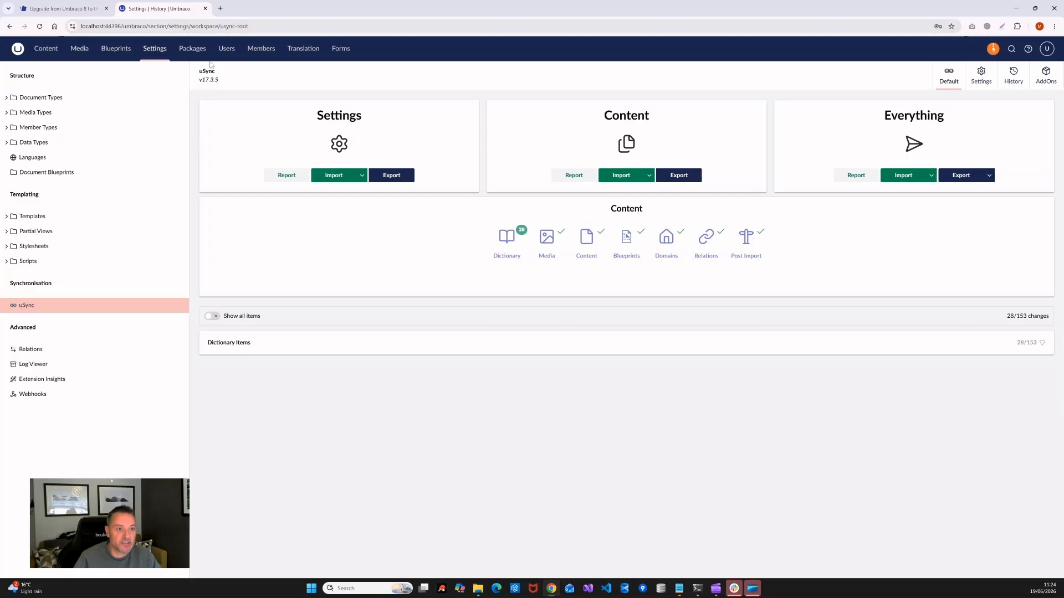
Step: Review the imported dictionary items, then open the Home page's '/' live link from its Info view
{"action": "left_click", "coordinate": [303, 48]}
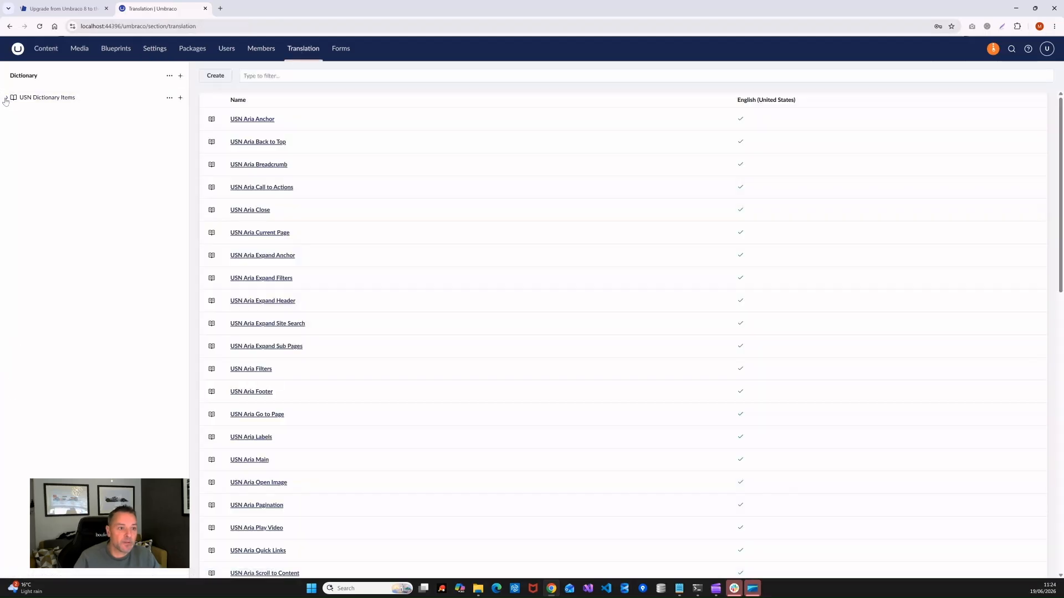
{"action": "left_click", "coordinate": [47, 51]}
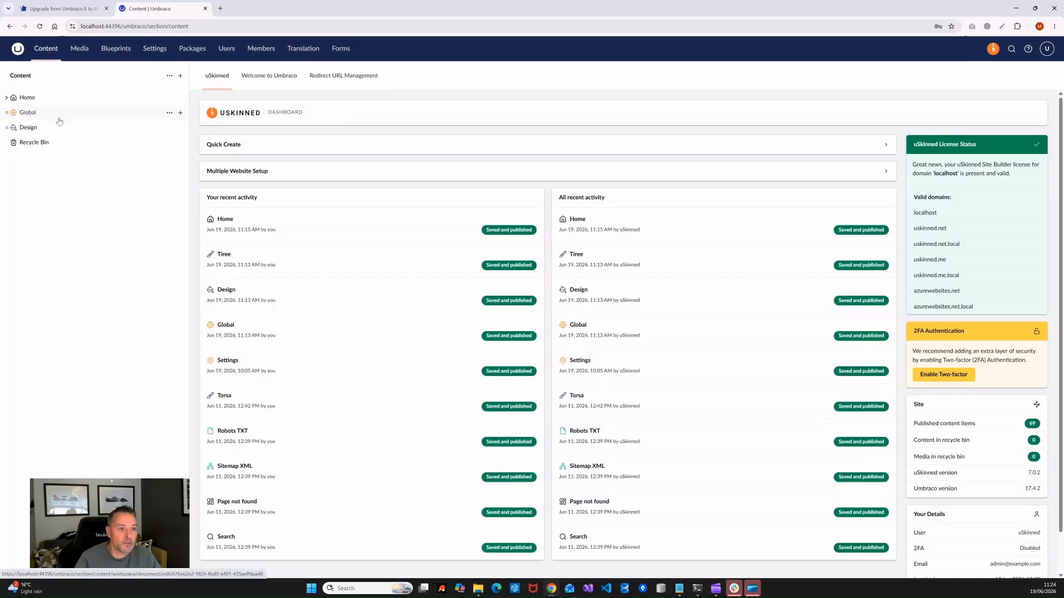
{"action": "left_click", "coordinate": [27, 98]}
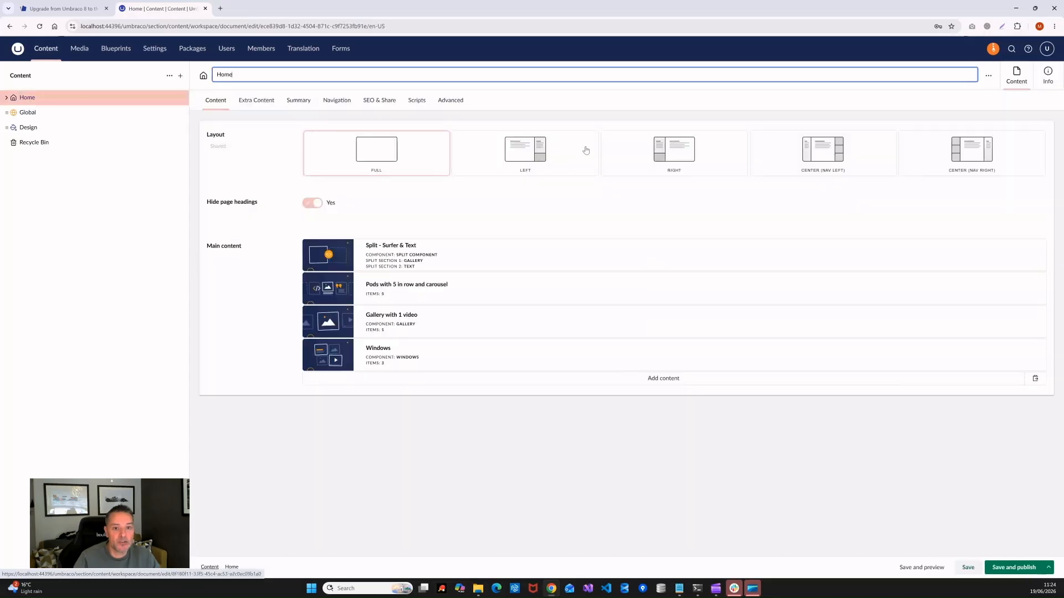
{"action": "left_click", "coordinate": [1048, 75]}
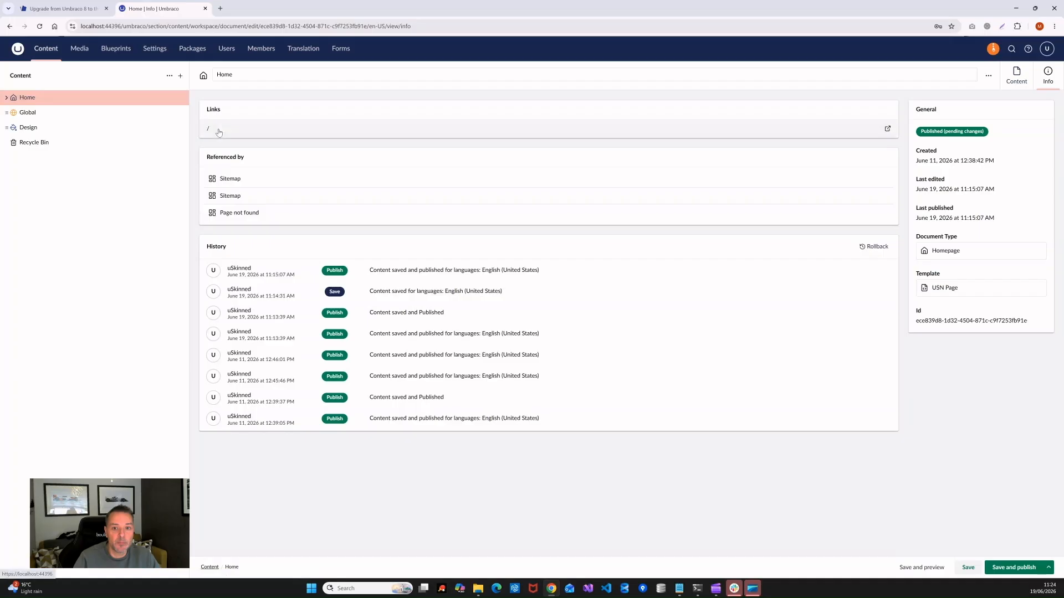
{"action": "left_click", "coordinate": [211, 132]}
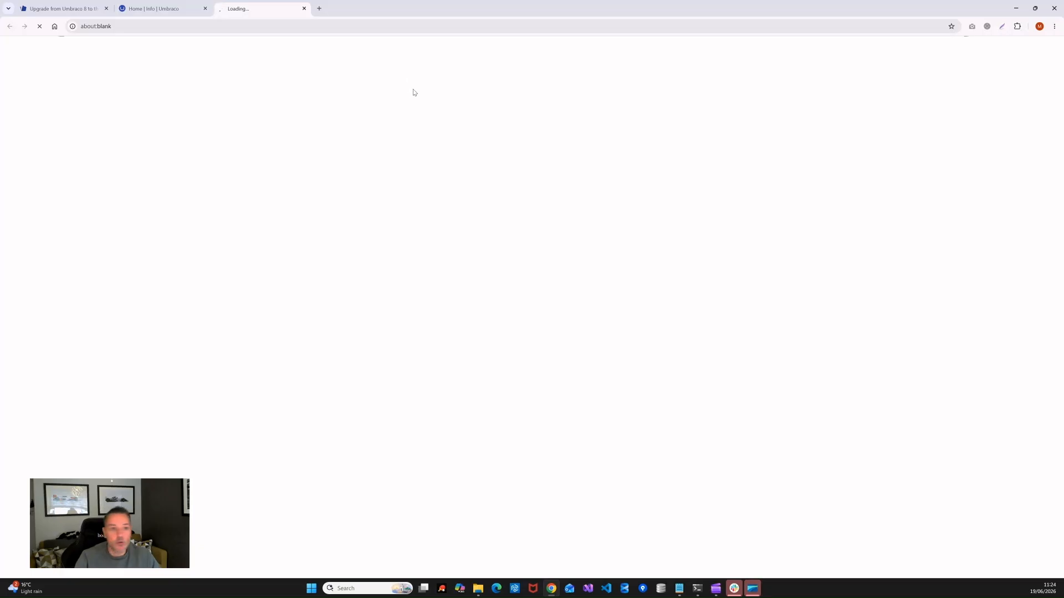
{"action": "left_click", "coordinate": [160, 9]}
{"action": "left_click", "coordinate": [299, 9]}
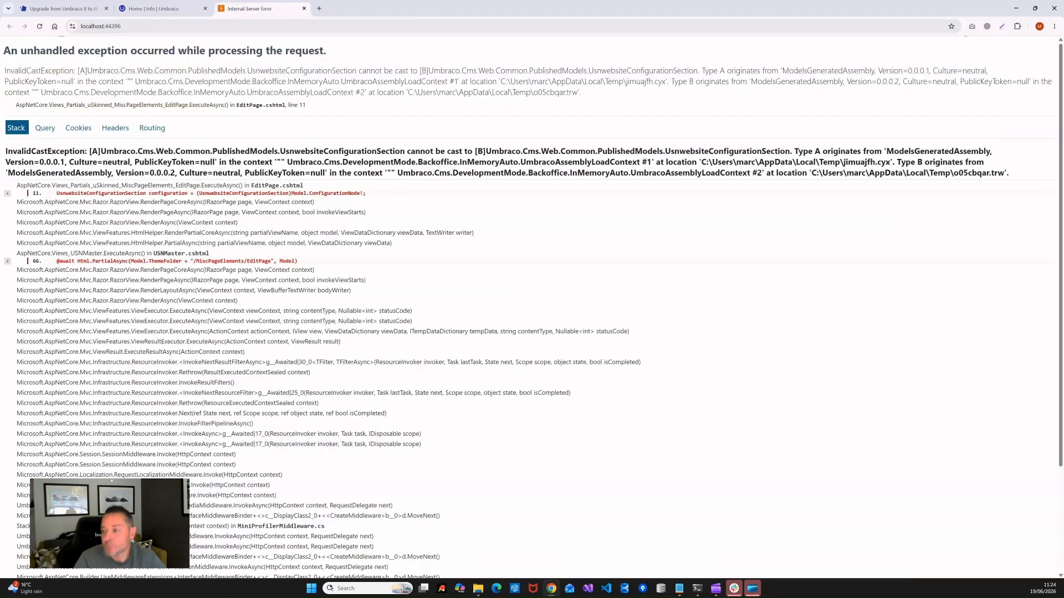
{"action": "left_click", "coordinate": [163, 9]}
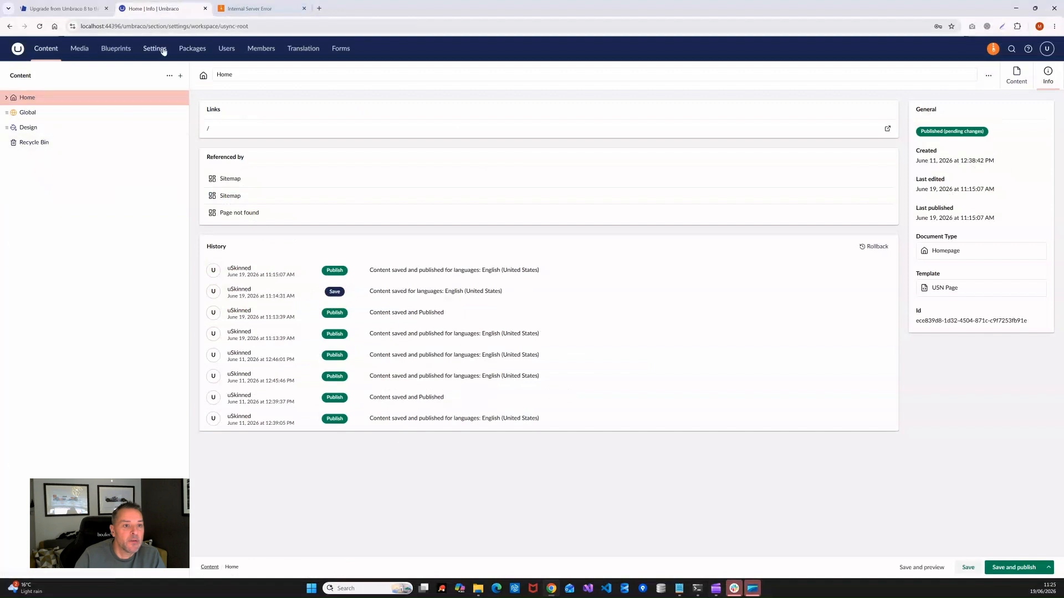
Step: Under Published Status, reload the memory cache and rebuild the database cache, then return to Content
{"action": "left_click", "coordinate": [157, 49]}
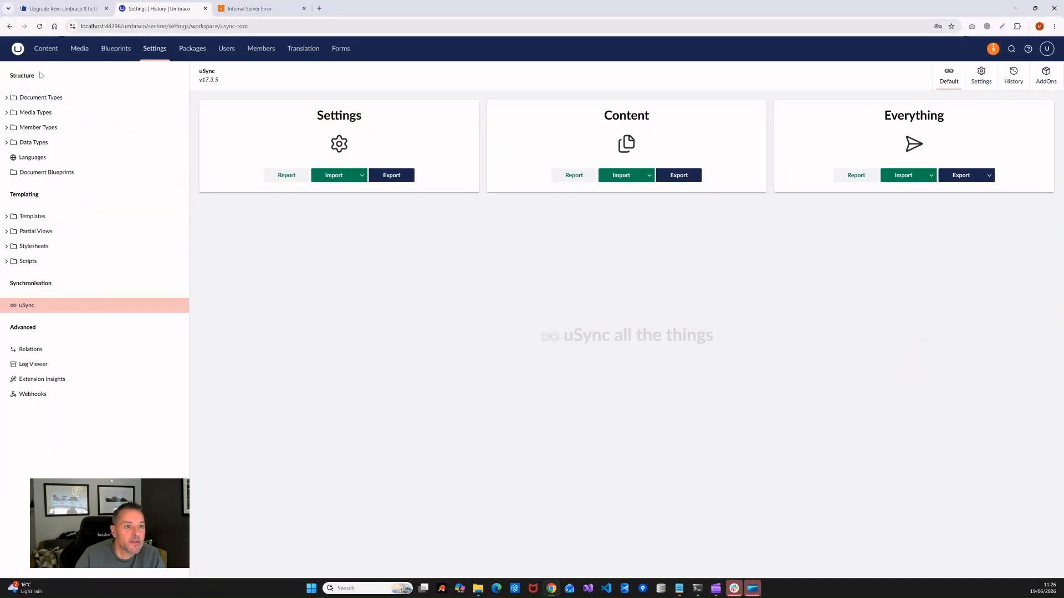
{"action": "left_click", "coordinate": [155, 48]}
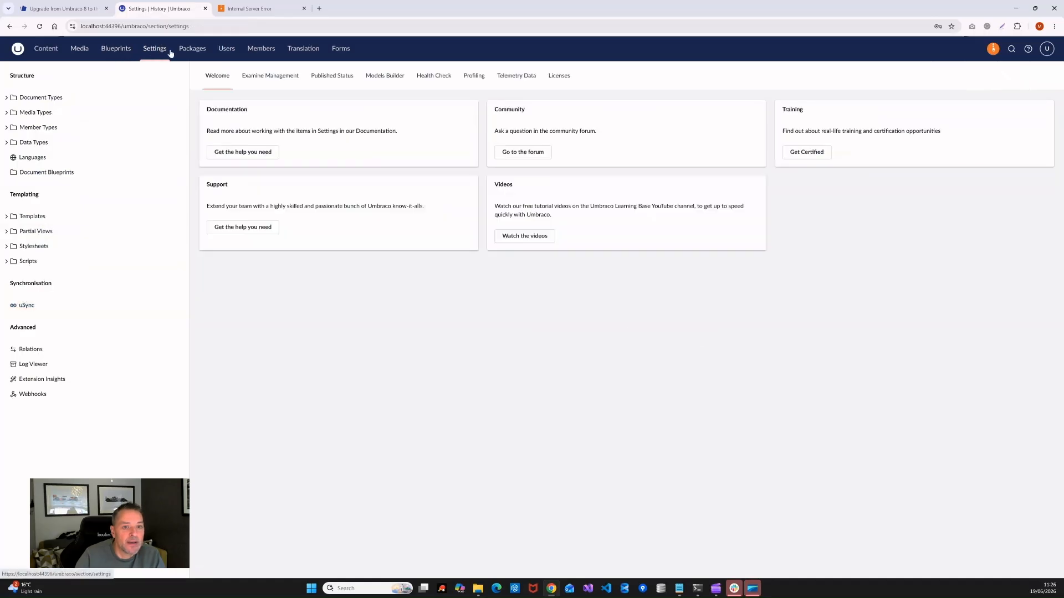
{"action": "left_click", "coordinate": [343, 76]}
{"action": "left_click", "coordinate": [244, 157]}
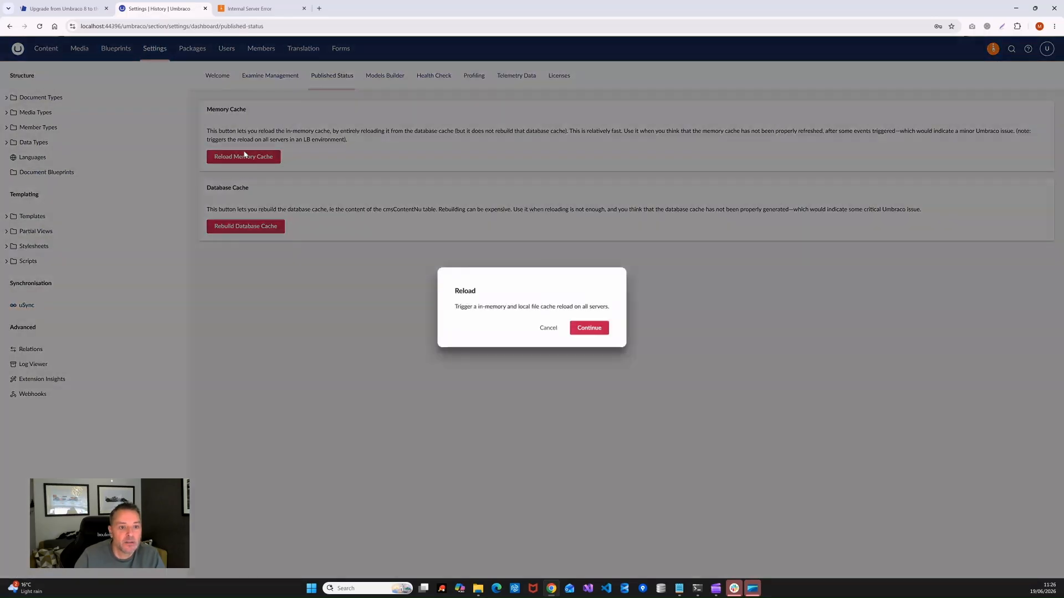
{"action": "left_click", "coordinate": [583, 327]}
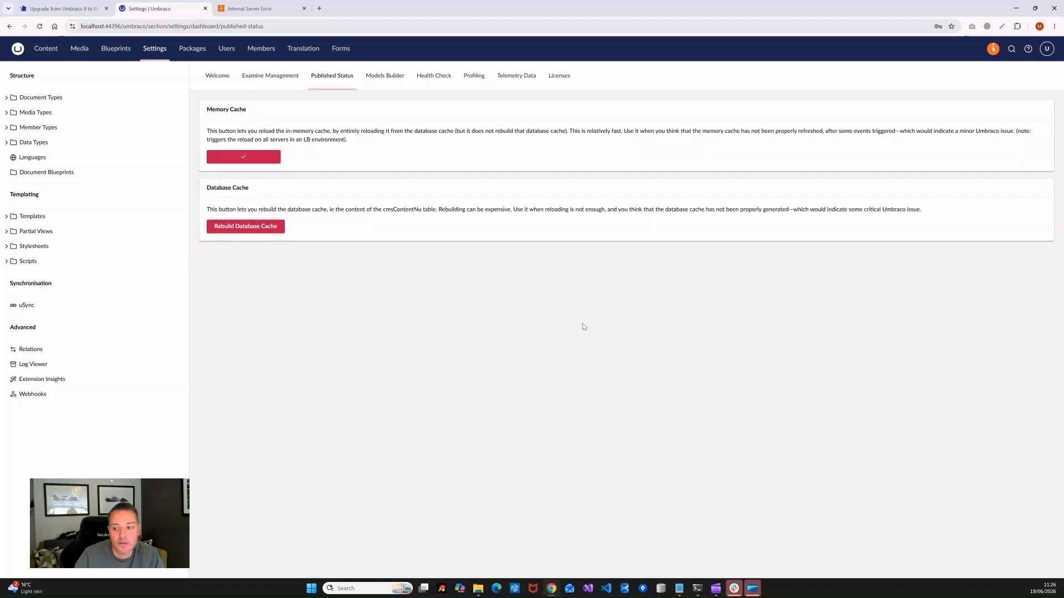
{"action": "left_click", "coordinate": [246, 226]}
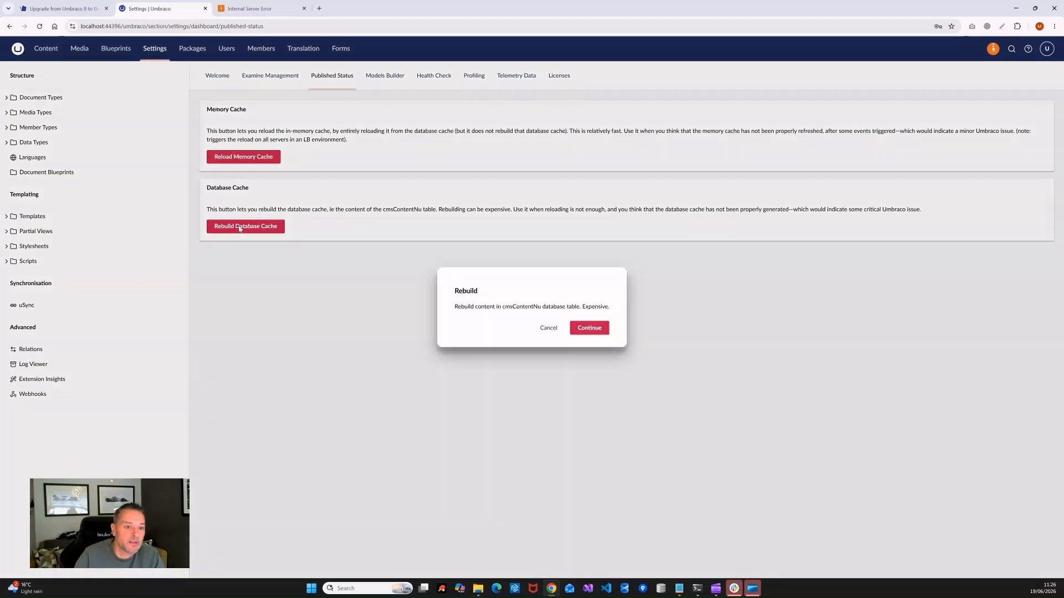
{"action": "left_click", "coordinate": [585, 327]}
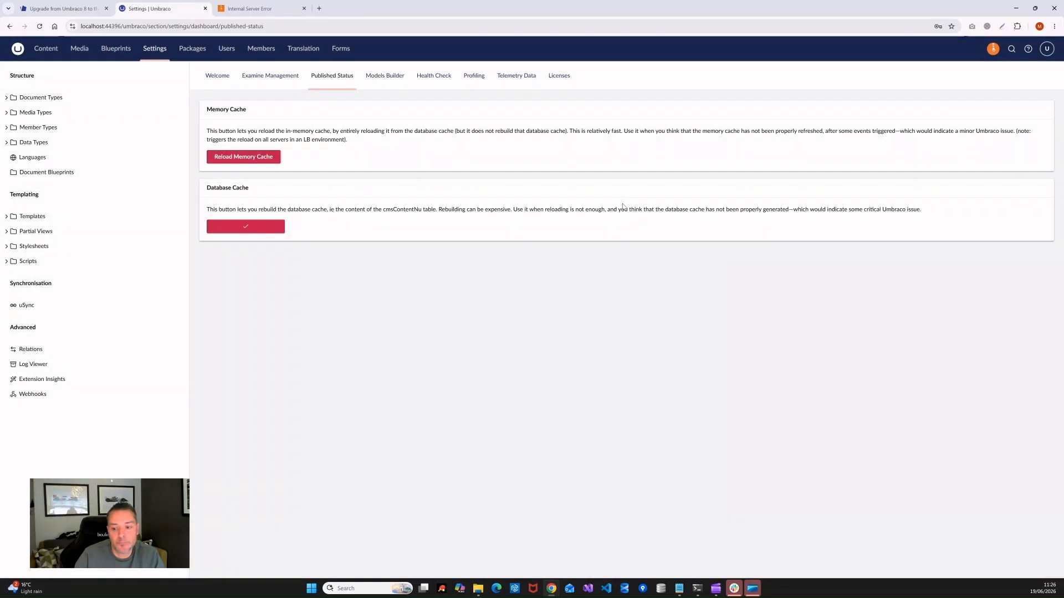
{"action": "left_click", "coordinate": [44, 48]}
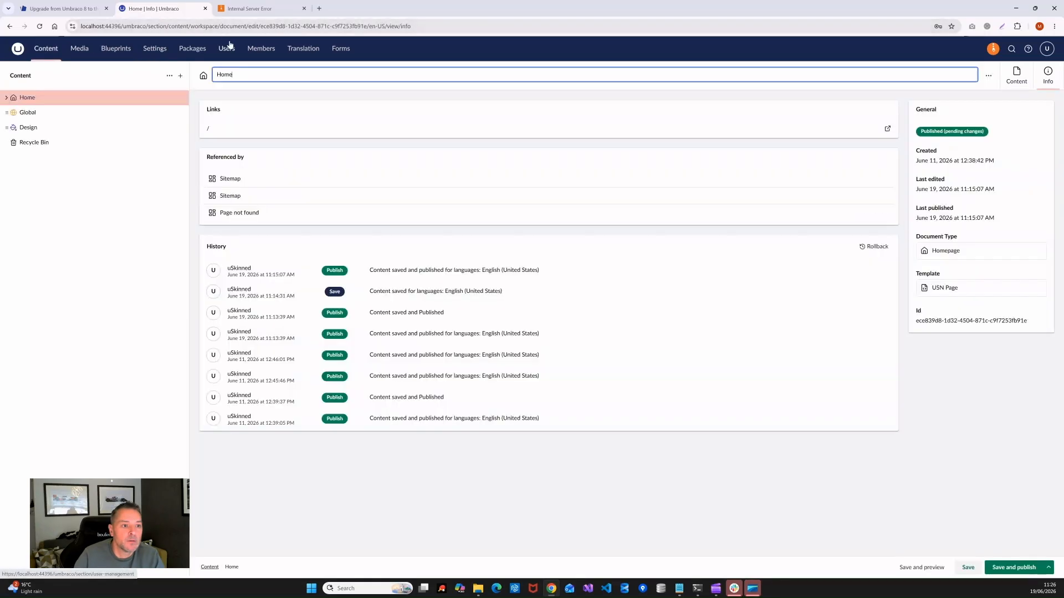
{"action": "left_click", "coordinate": [244, 10]}
Step: Reload the error tab and compare the unstyled front-end home page with the backoffice
{"action": "left_click", "coordinate": [40, 26]}
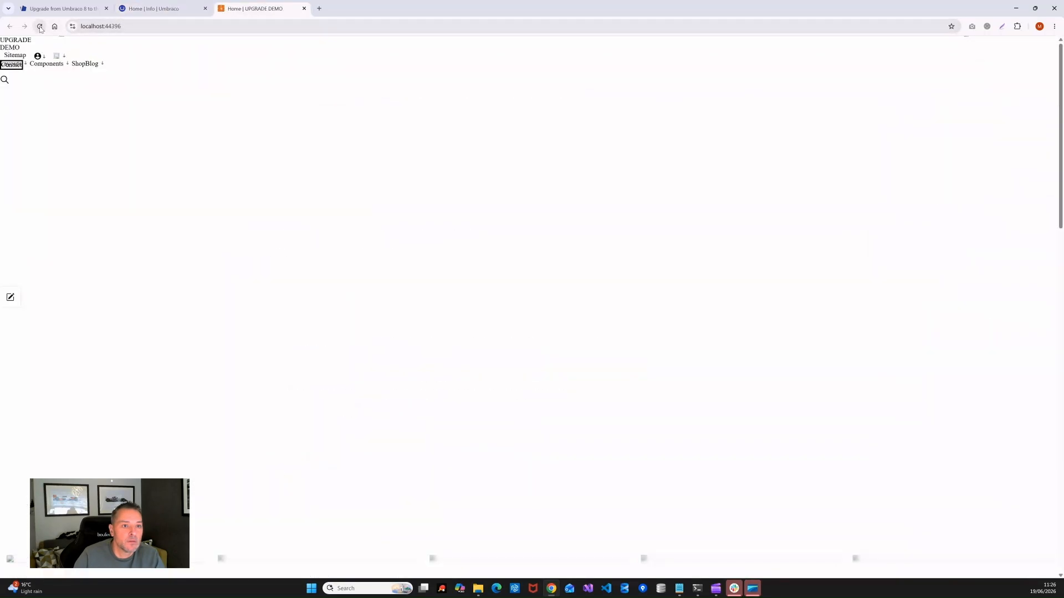
{"action": "left_click", "coordinate": [165, 9]}
{"action": "left_click", "coordinate": [255, 9]}
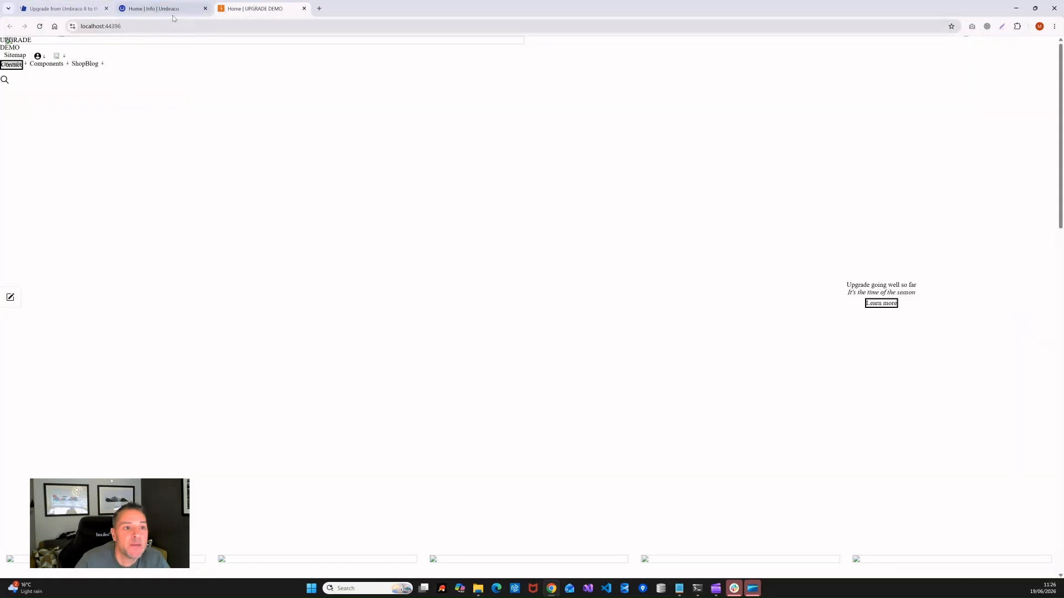
{"action": "left_click", "coordinate": [141, 11]}
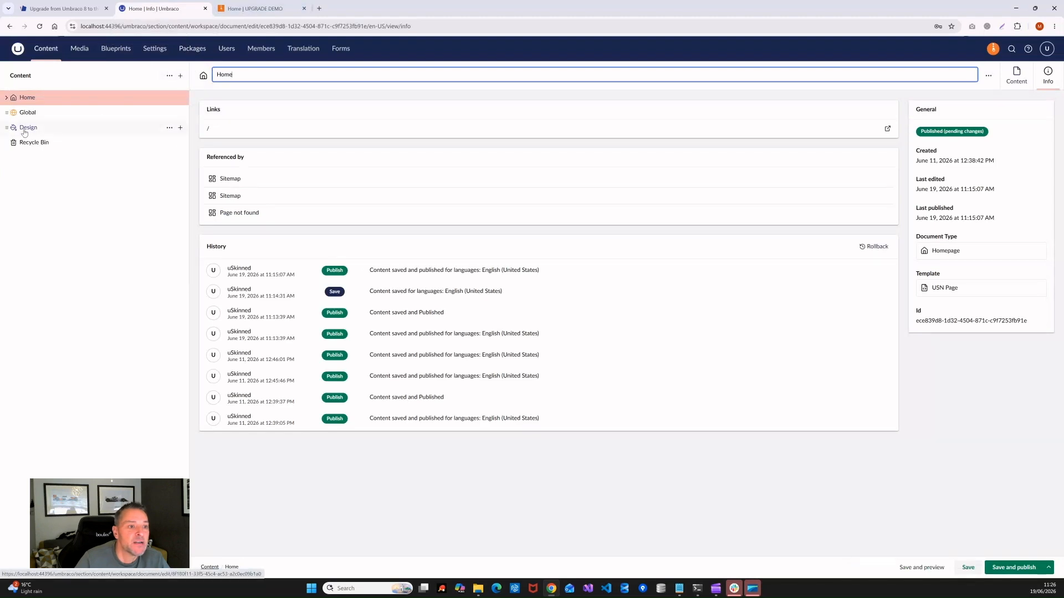
{"action": "key", "text": "ctrl+Tab"}
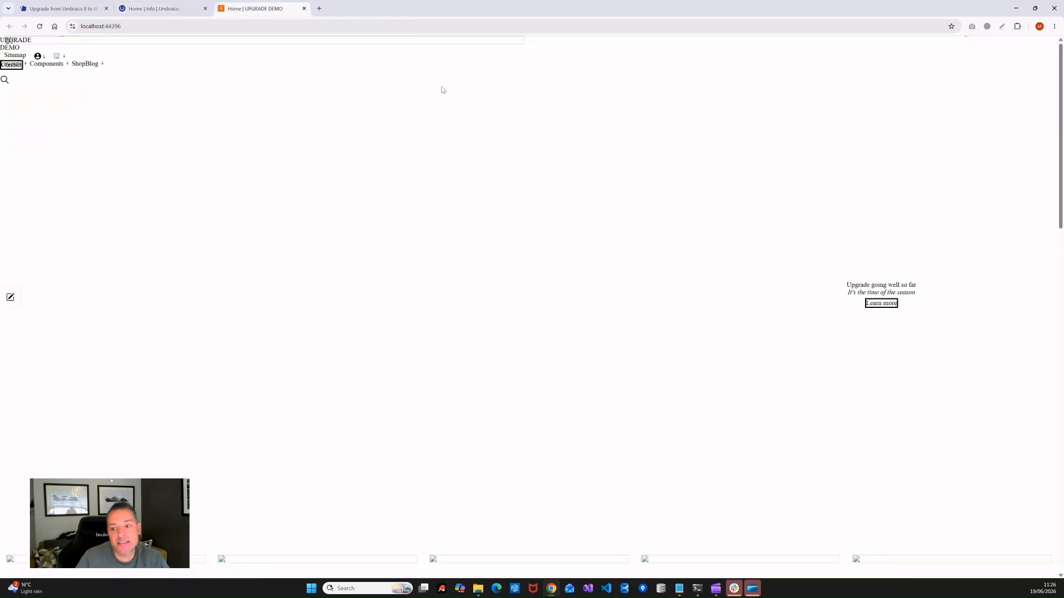
{"action": "left_click", "coordinate": [157, 8]}
Step: Save and publish the Tiree design under Design, then check the styled home page
{"action": "left_click", "coordinate": [29, 131]}
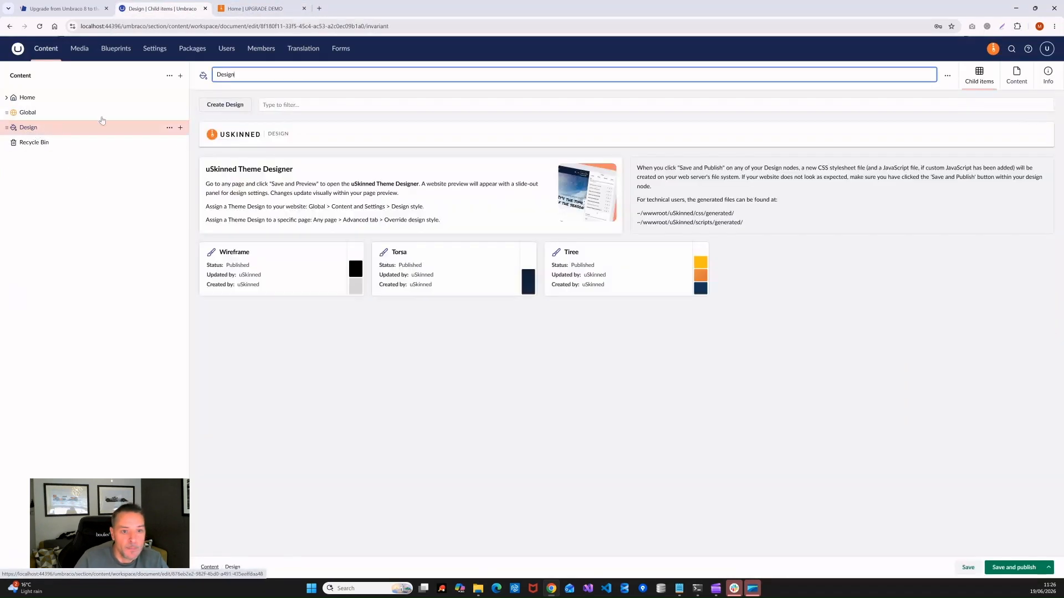
{"action": "left_click", "coordinate": [583, 254]}
{"action": "left_click", "coordinate": [1011, 568]}
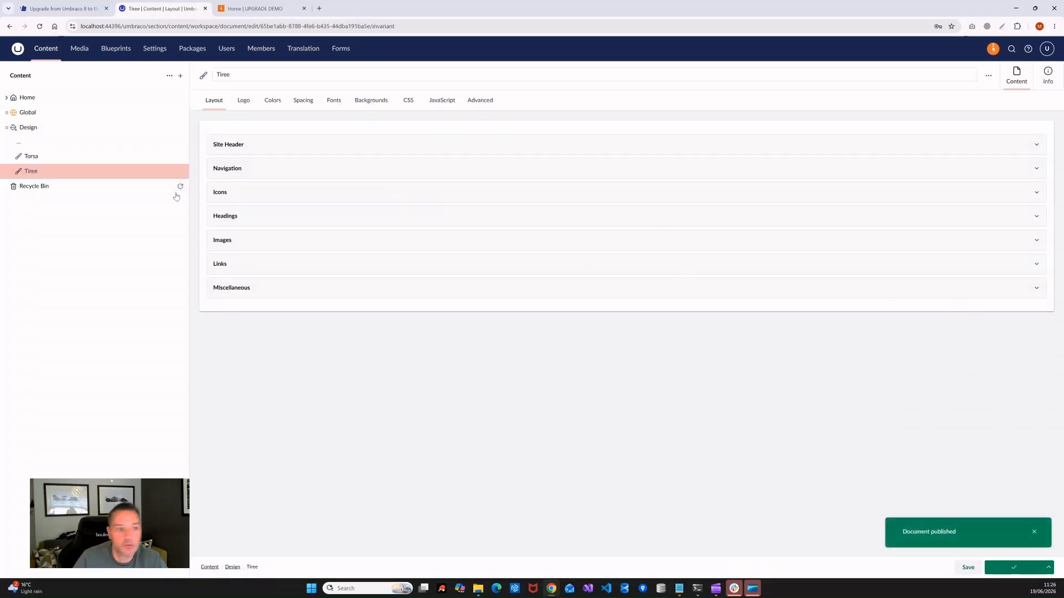
{"action": "left_click", "coordinate": [255, 8]}
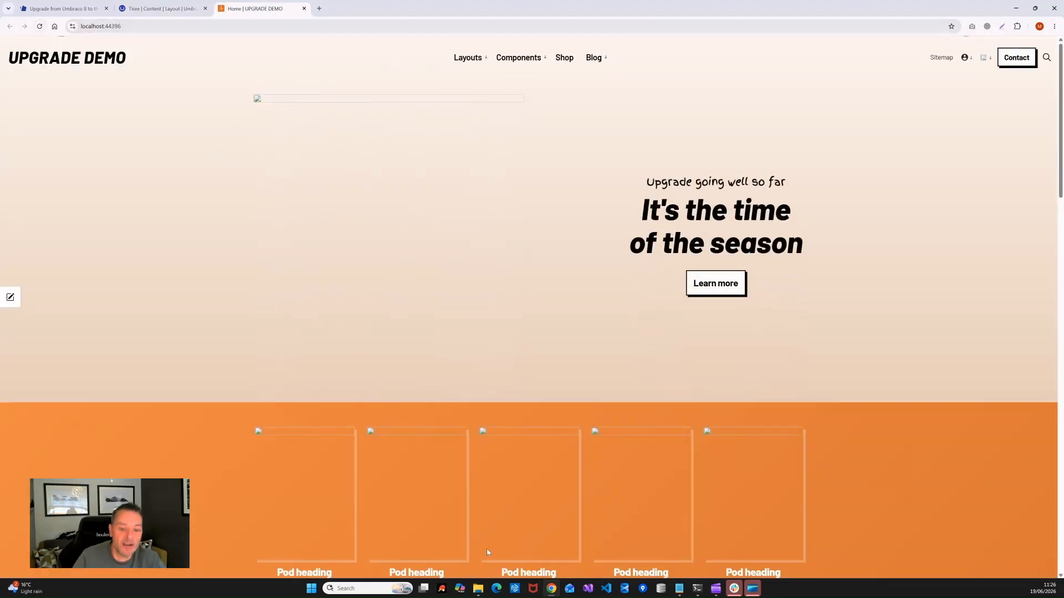
{"action": "mouse_move", "coordinate": [477, 593]}
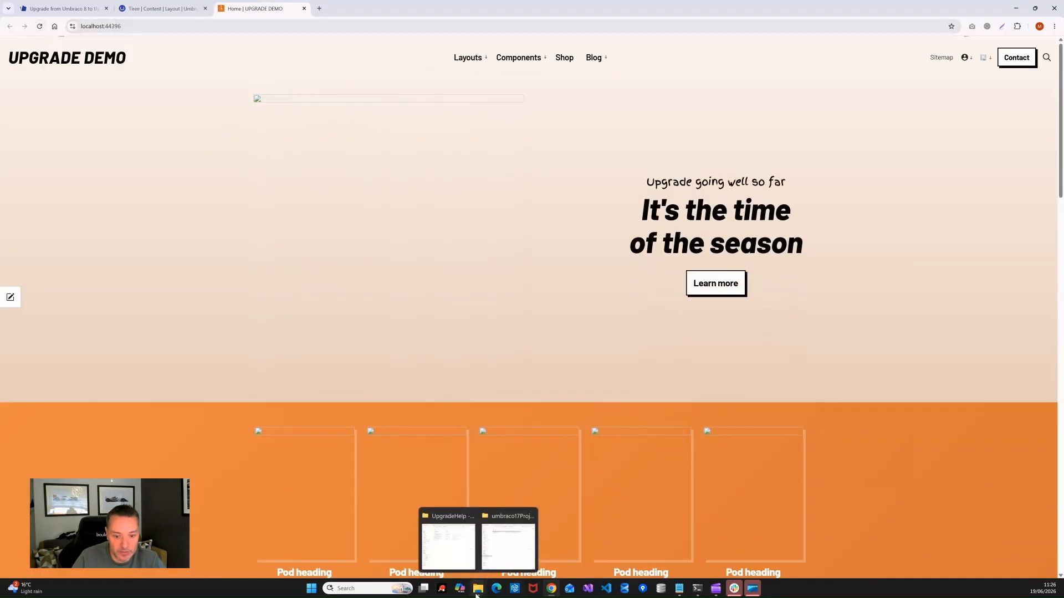
Step: Select and copy all 51 folders in umbraco13Project\MyProject\wwwroot\media
{"action": "left_click", "coordinate": [508, 534]}
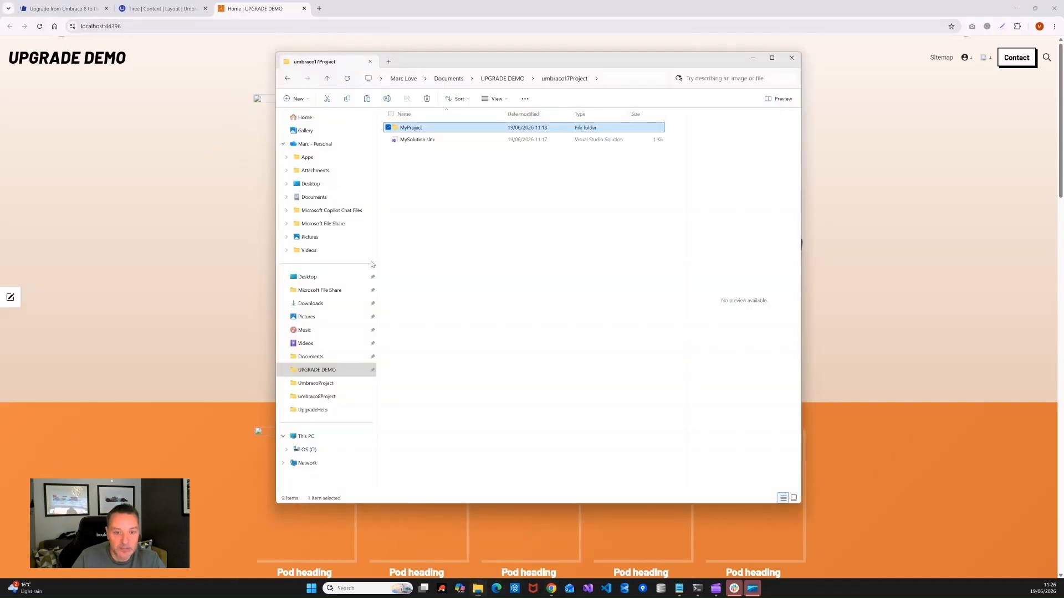
{"action": "left_click", "coordinate": [499, 79]}
{"action": "double_click", "coordinate": [415, 153]}
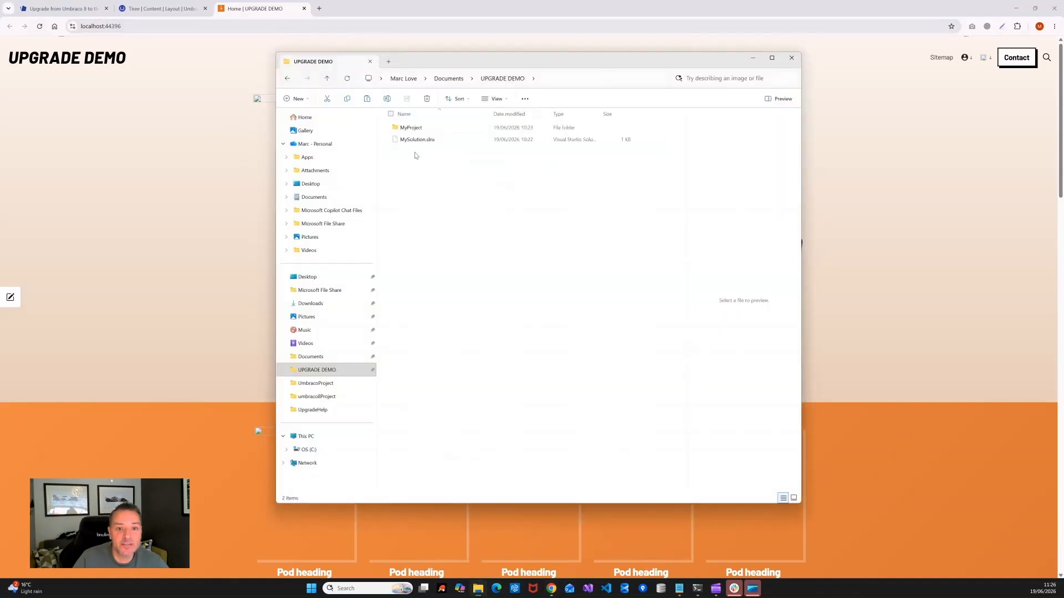
{"action": "double_click", "coordinate": [413, 128]}
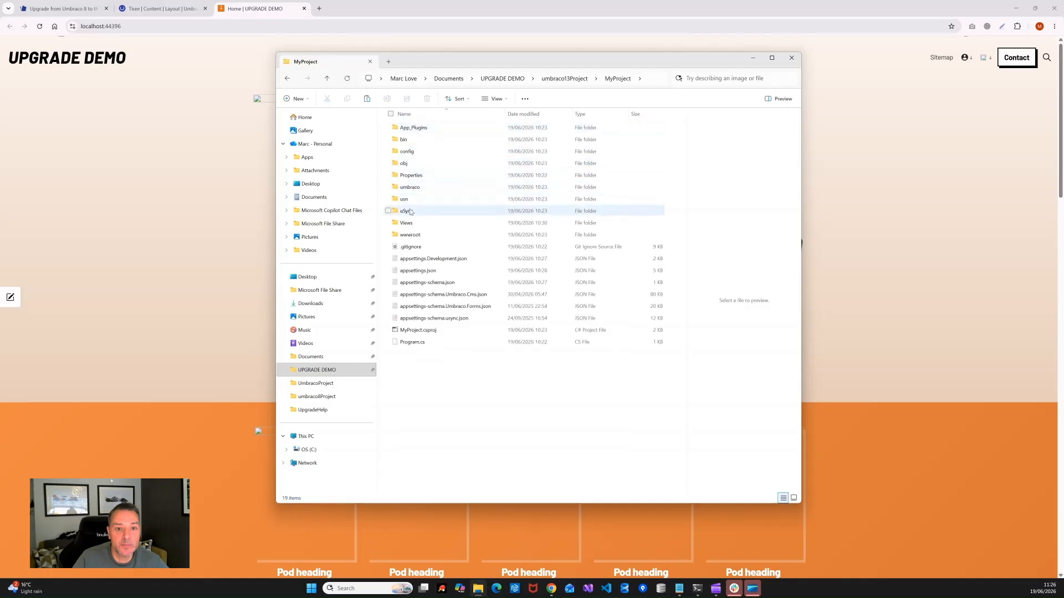
{"action": "double_click", "coordinate": [411, 235]}
{"action": "double_click", "coordinate": [408, 163]}
{"action": "key", "text": "ctrl+a"}
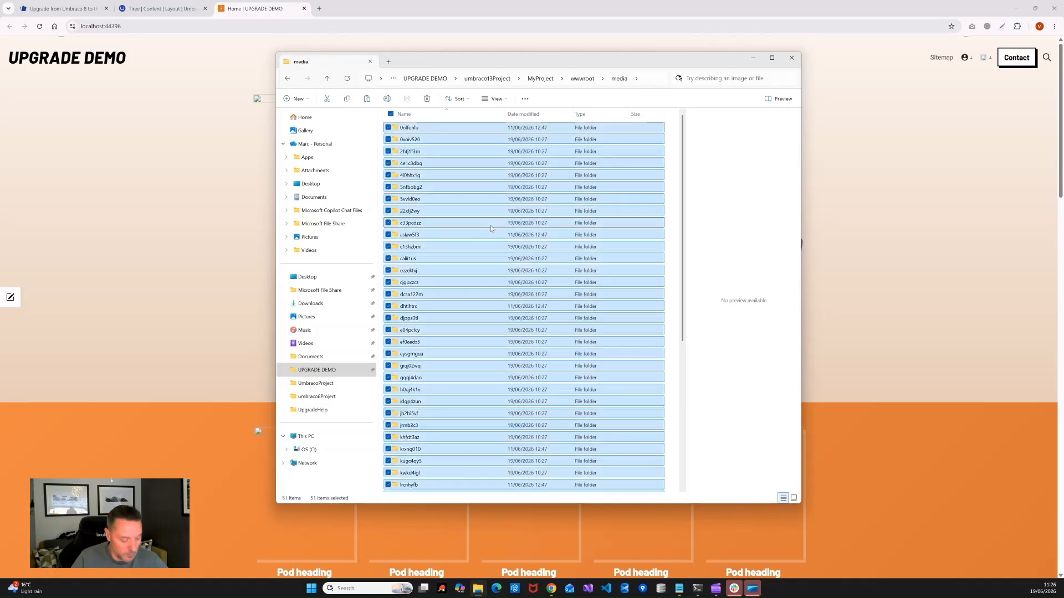
Step: Replace umbraco17Project's 31 media folders with the 51 copied ones and reload the home page
{"action": "left_click", "coordinate": [579, 79]}
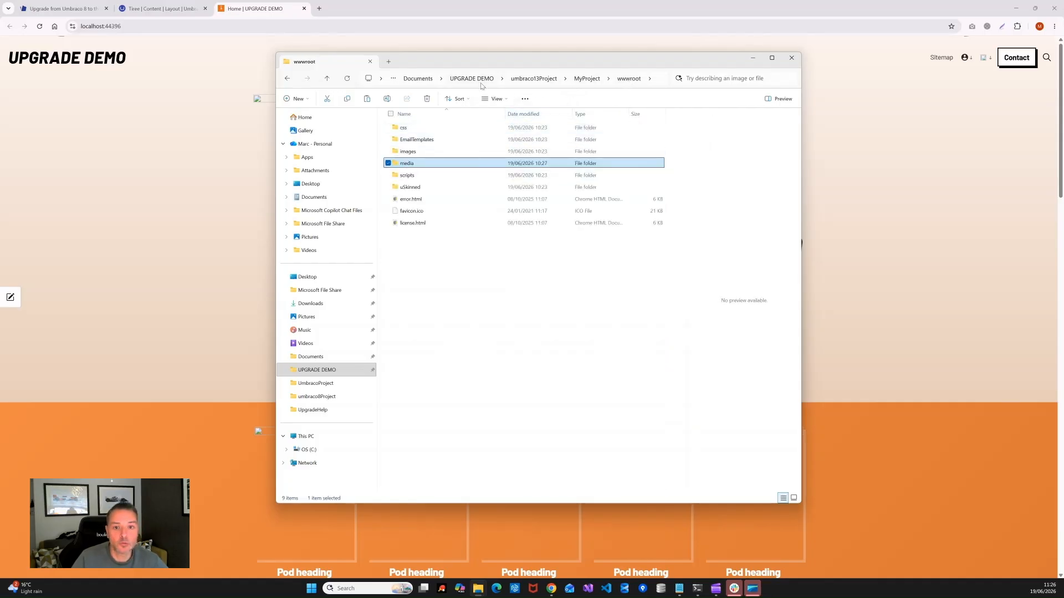
{"action": "left_click", "coordinate": [480, 82]}
{"action": "double_click", "coordinate": [417, 163]}
{"action": "left_click", "coordinate": [406, 129]}
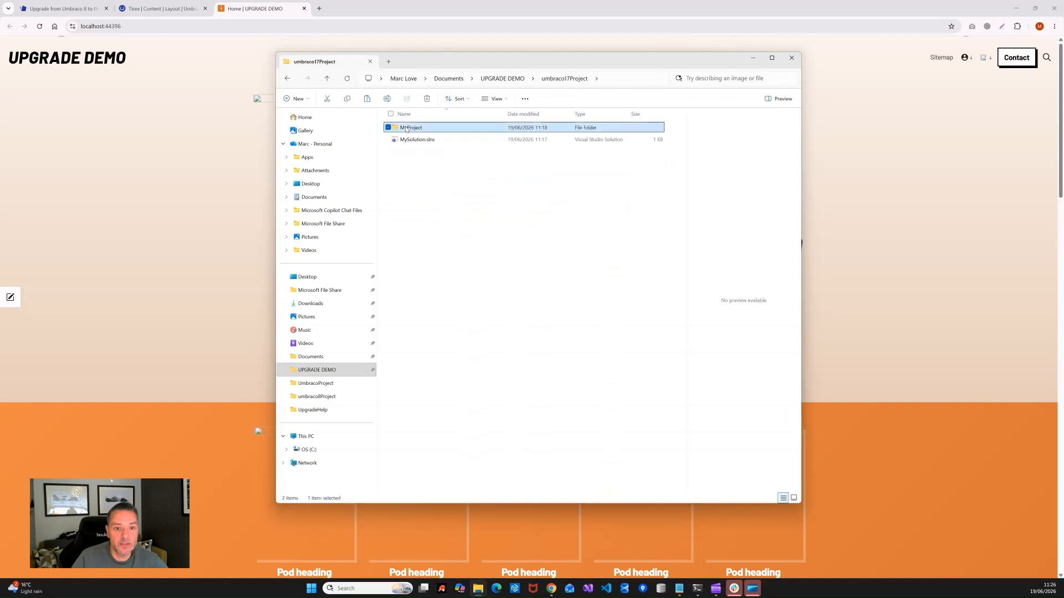
{"action": "double_click", "coordinate": [406, 129]}
{"action": "double_click", "coordinate": [407, 223]}
{"action": "double_click", "coordinate": [408, 163]}
{"action": "key", "text": "ctrl+a"}
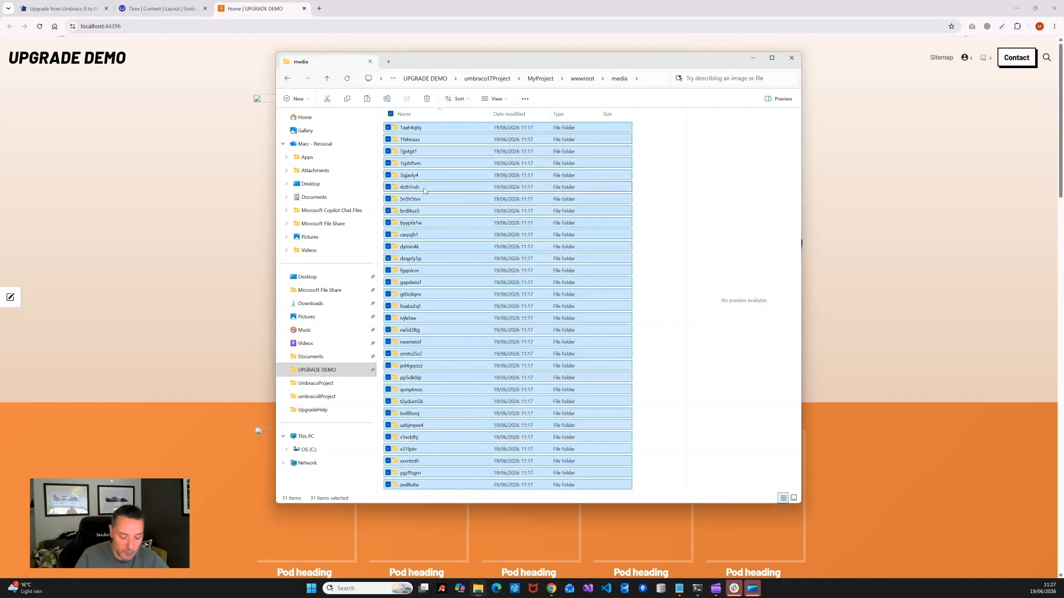
{"action": "key", "text": "Delete"}
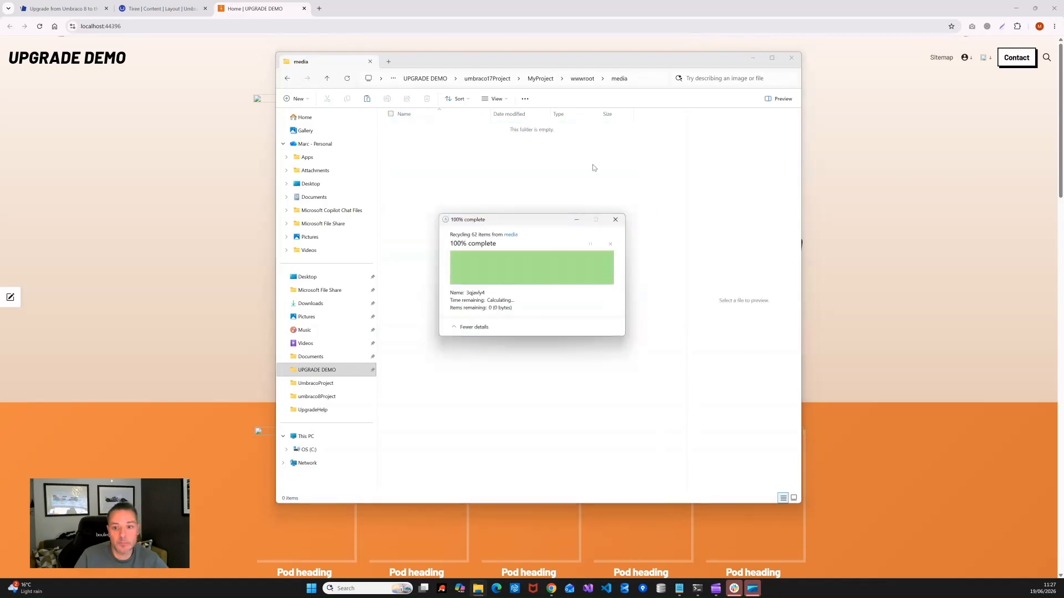
{"action": "right_click", "coordinate": [593, 167]}
{"action": "left_click", "coordinate": [610, 186]}
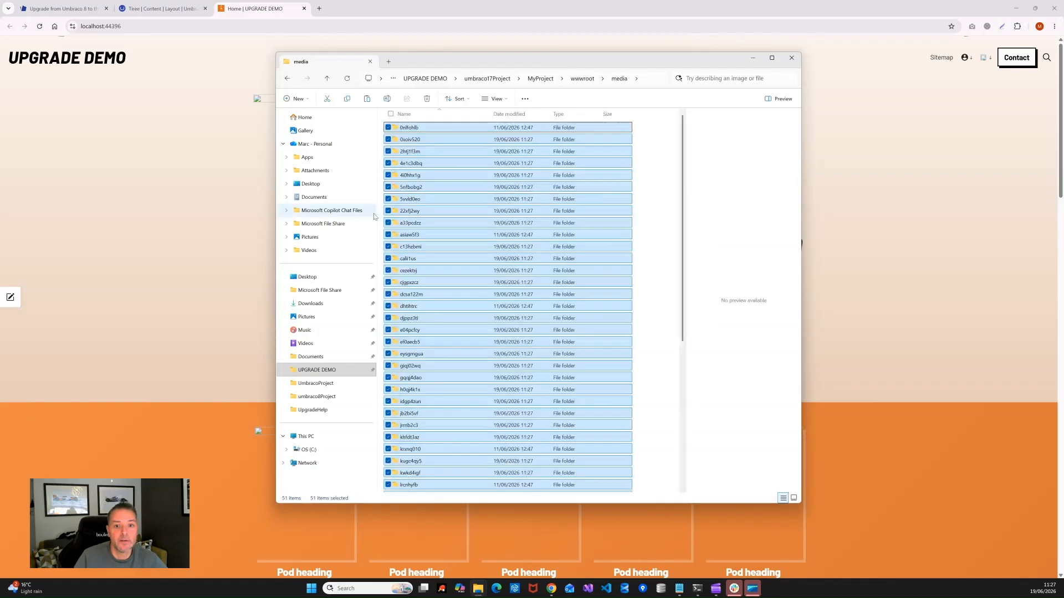
{"action": "left_click", "coordinate": [104, 185]}
{"action": "left_click", "coordinate": [39, 26]}
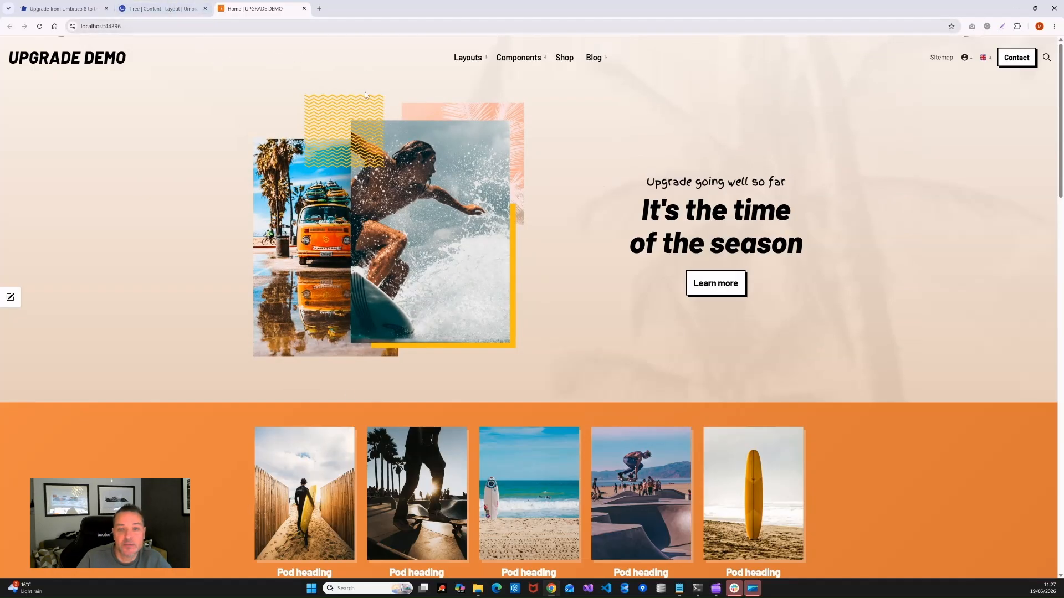
Step: Open the Content dashboard to confirm uSkinned 7.0.2, 69 published items and Umbraco 17.4.2
{"action": "triple_click", "coordinate": [646, 183]}
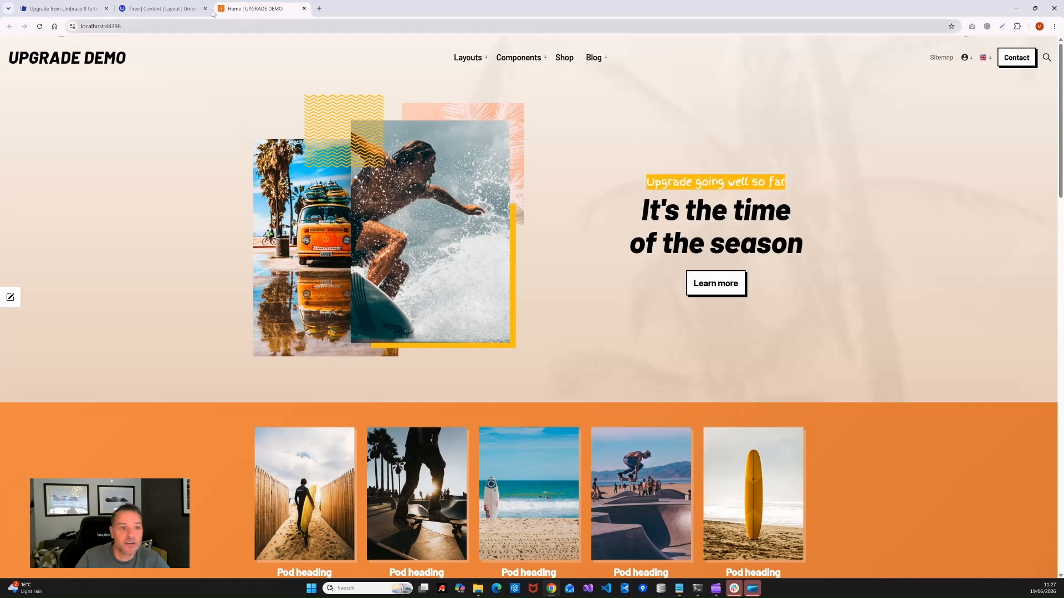
{"action": "left_click", "coordinate": [161, 8]}
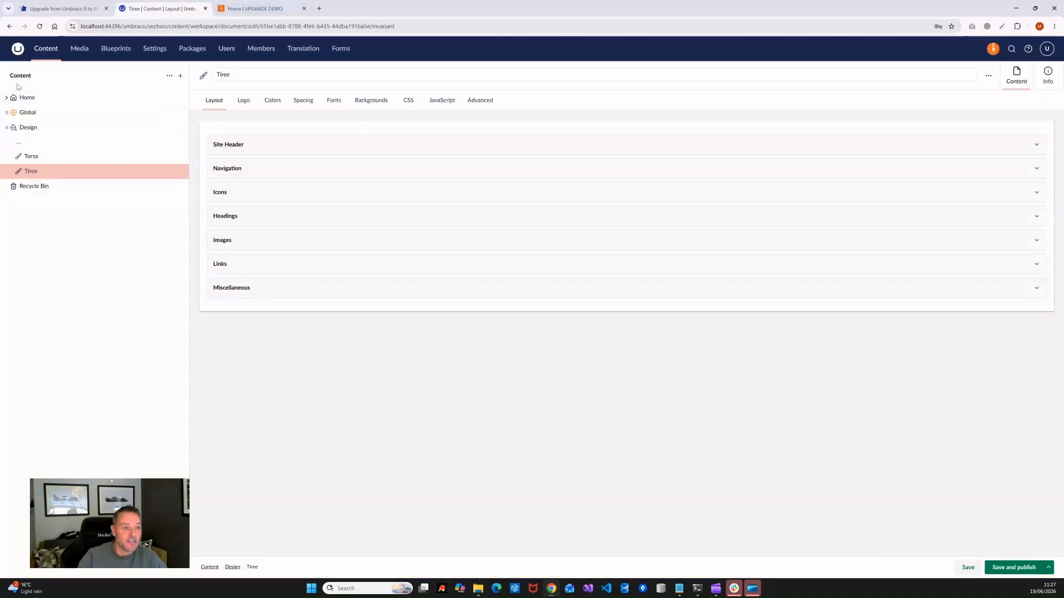
{"action": "left_click", "coordinate": [51, 49]}
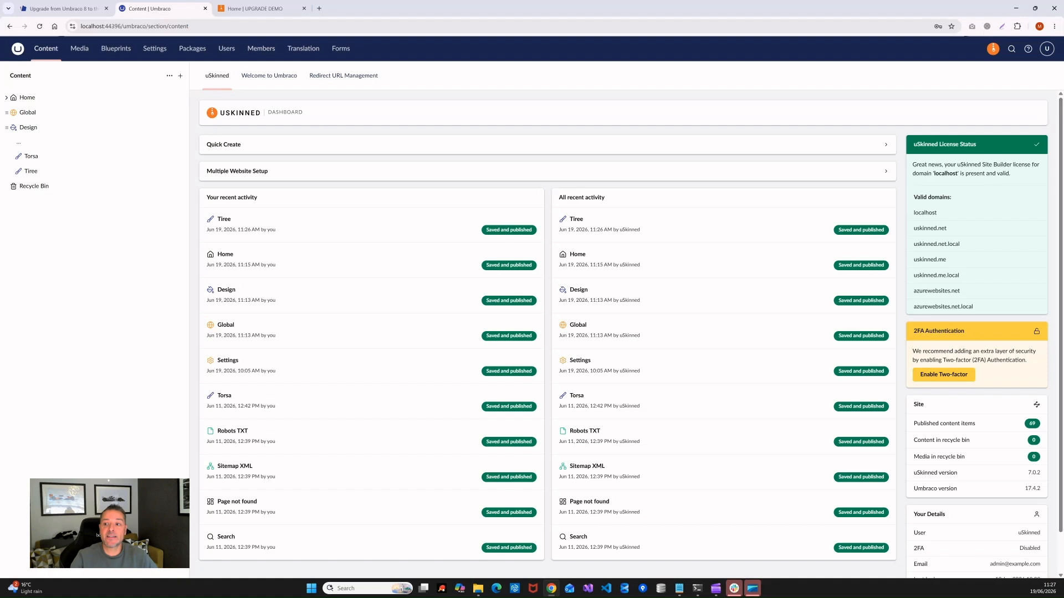
{"action": "mouse_move", "coordinate": [1062, 121]}
{"action": "left_mouse_down"}
{"action": "mouse_move", "coordinate": [1062, 144]}
{"action": "mouse_move", "coordinate": [1060, 118]}
{"action": "left_mouse_up"}
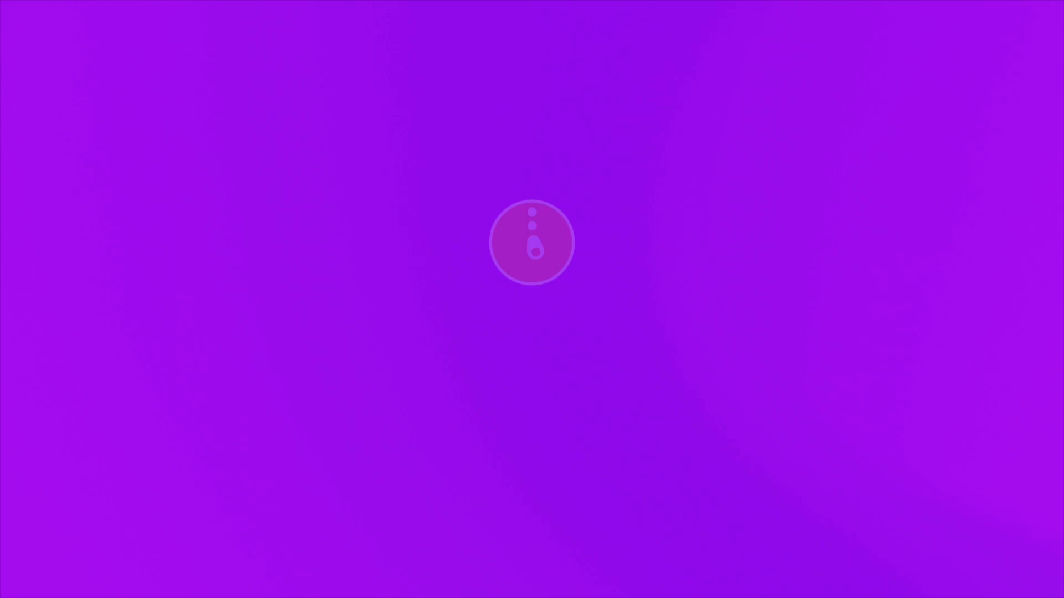